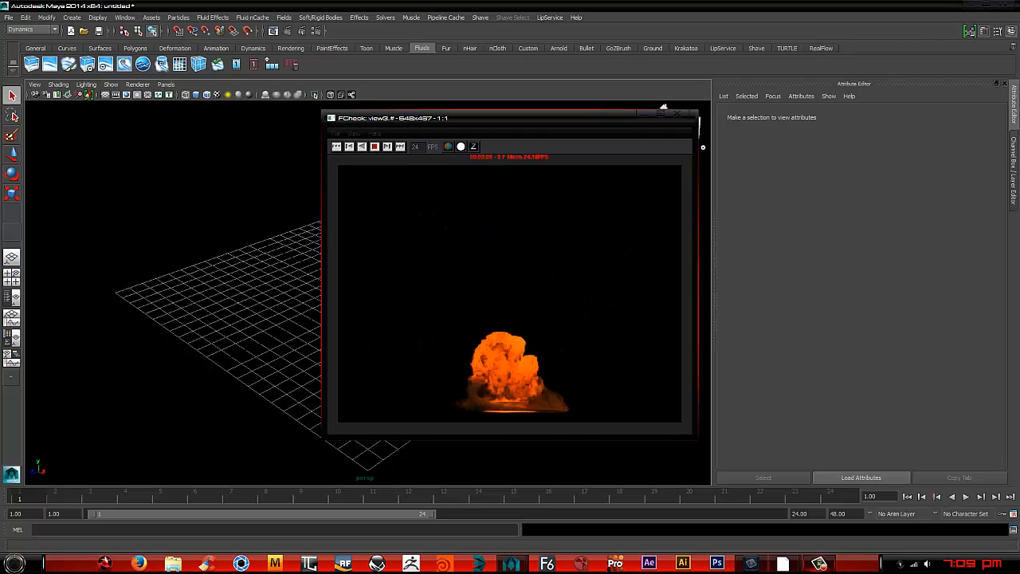
- Open the test2 image sequence from the images folder as an animation and play it back
click(334, 133)
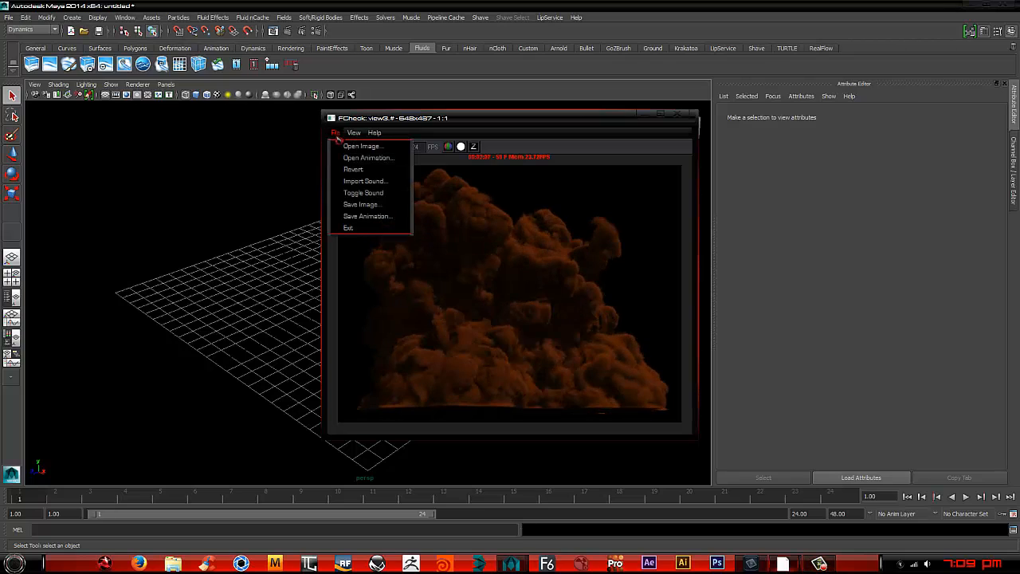
click(372, 148)
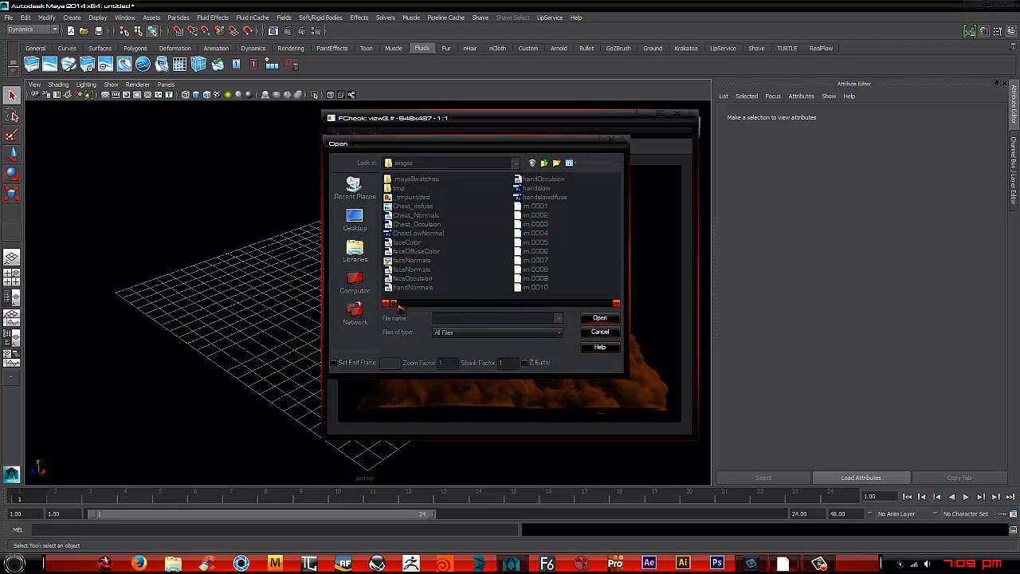
drag(395, 307, 474, 317)
click(410, 197)
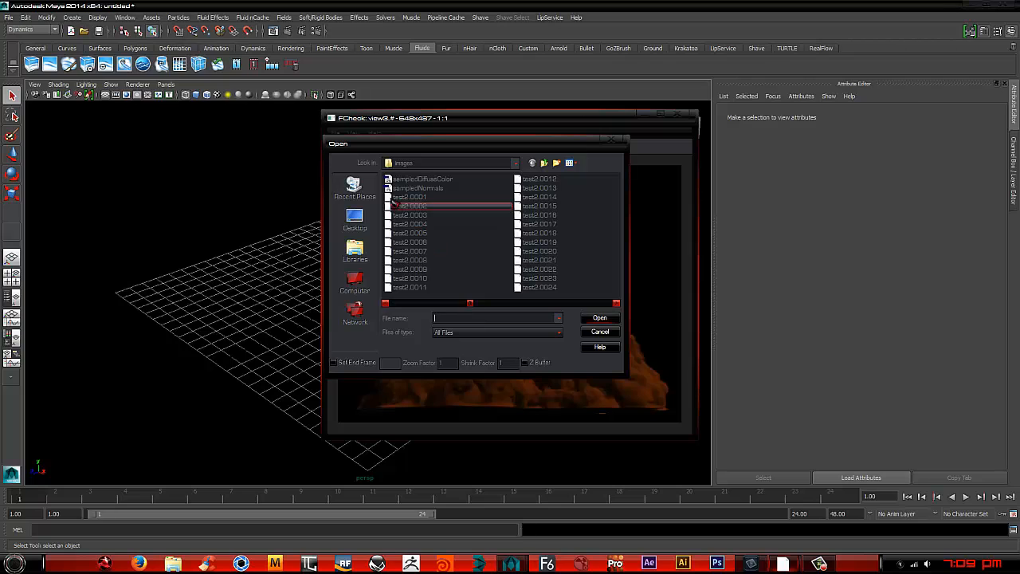
click(592, 321)
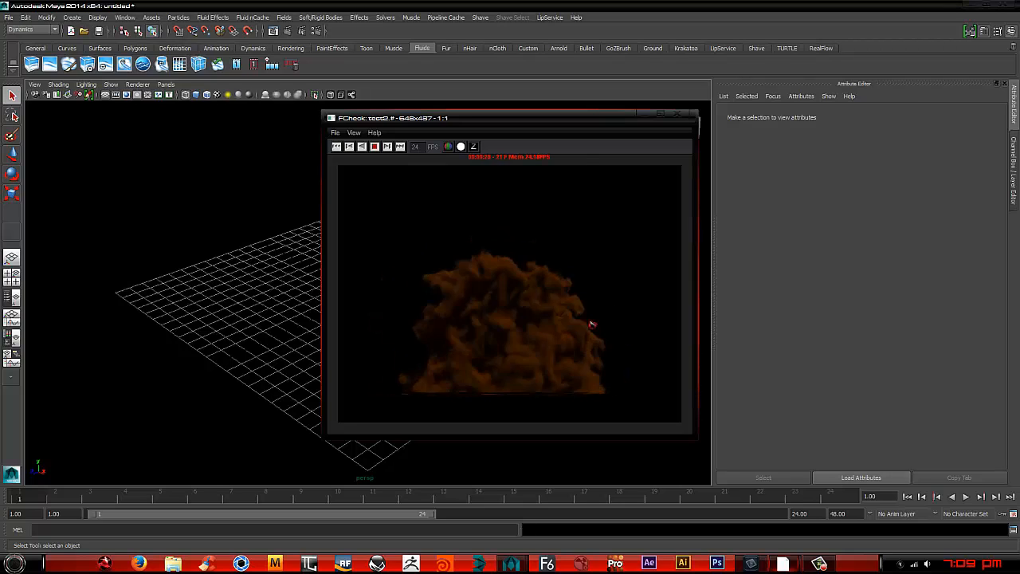
- Load the view2 image sequence from the images folder as an animation to review that explosion render
click(337, 134)
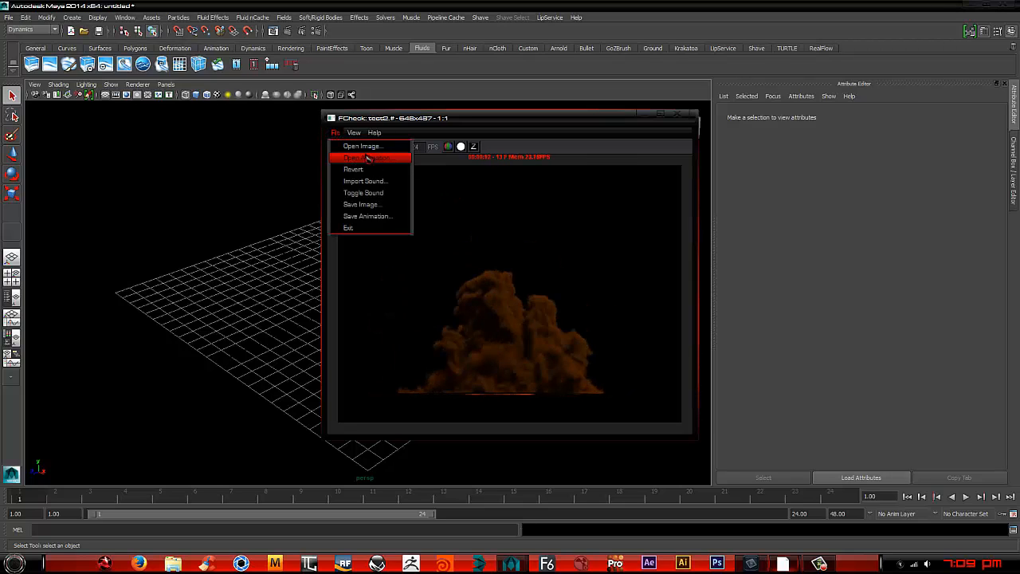
click(367, 158)
drag(399, 306, 490, 313)
click(539, 224)
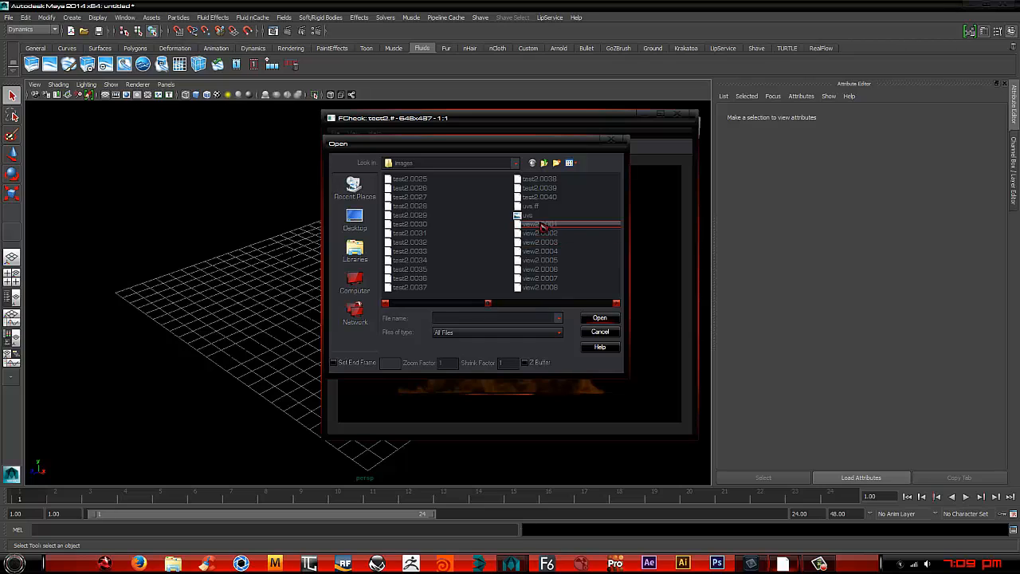
click(599, 318)
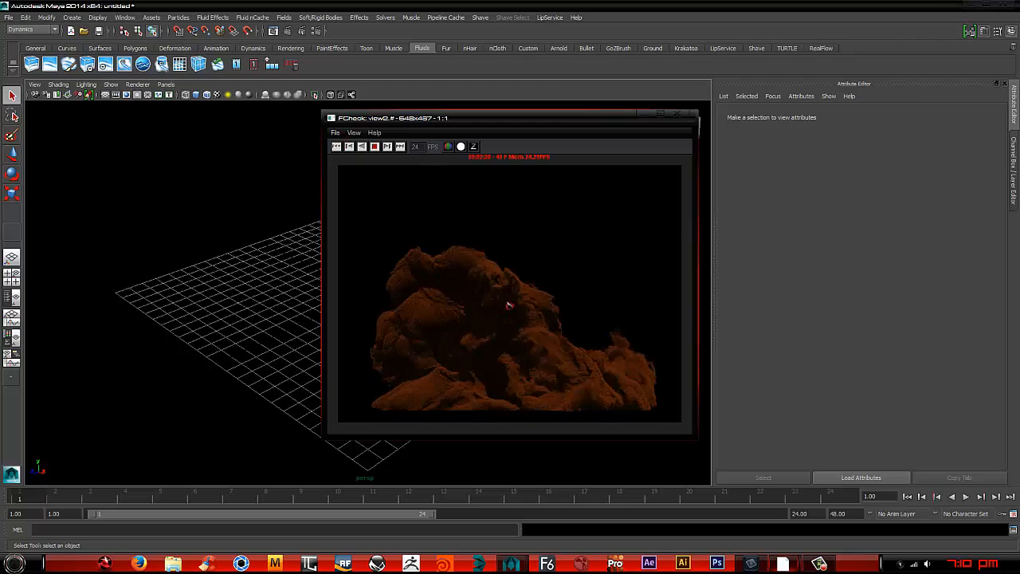
- Play back the view4 image sequence as an animation and close the playback viewer
click(335, 133)
click(359, 158)
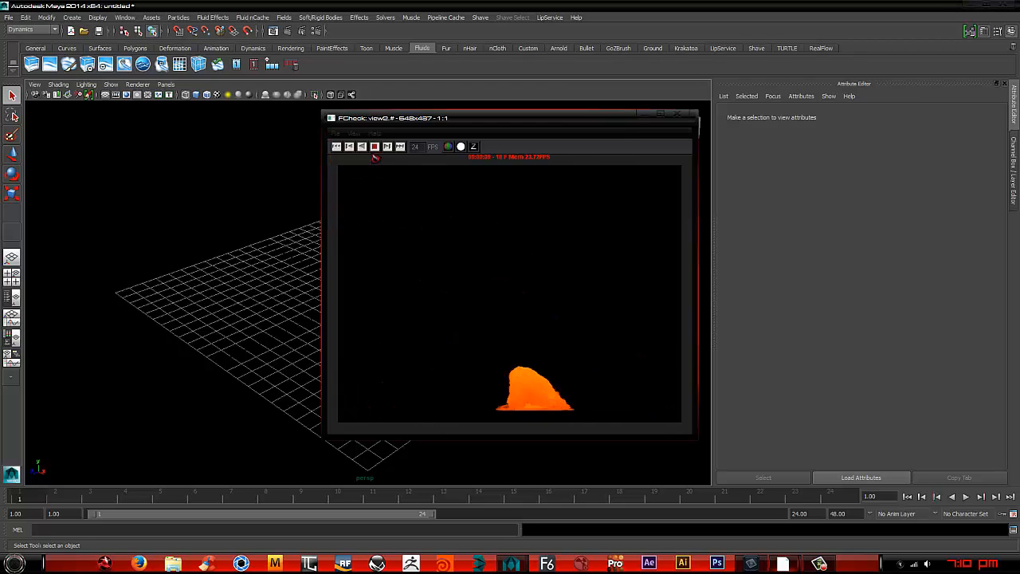
drag(390, 305, 566, 307)
click(540, 224)
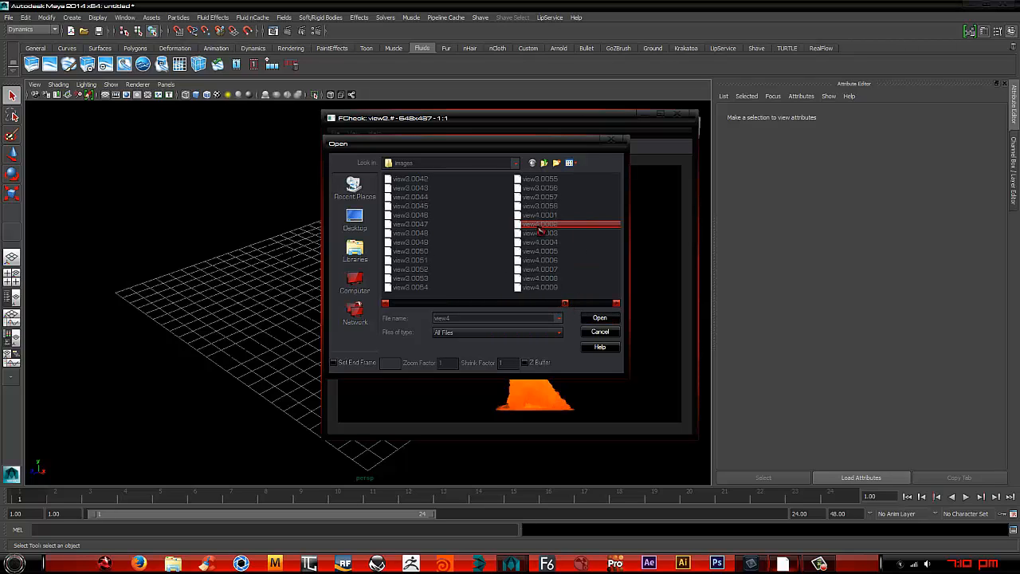
click(606, 317)
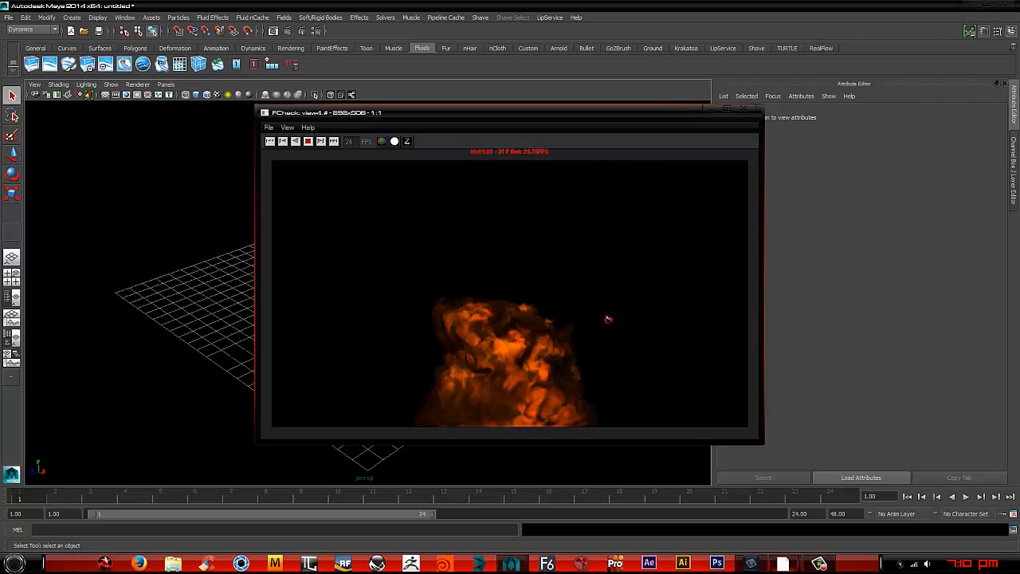
click(744, 111)
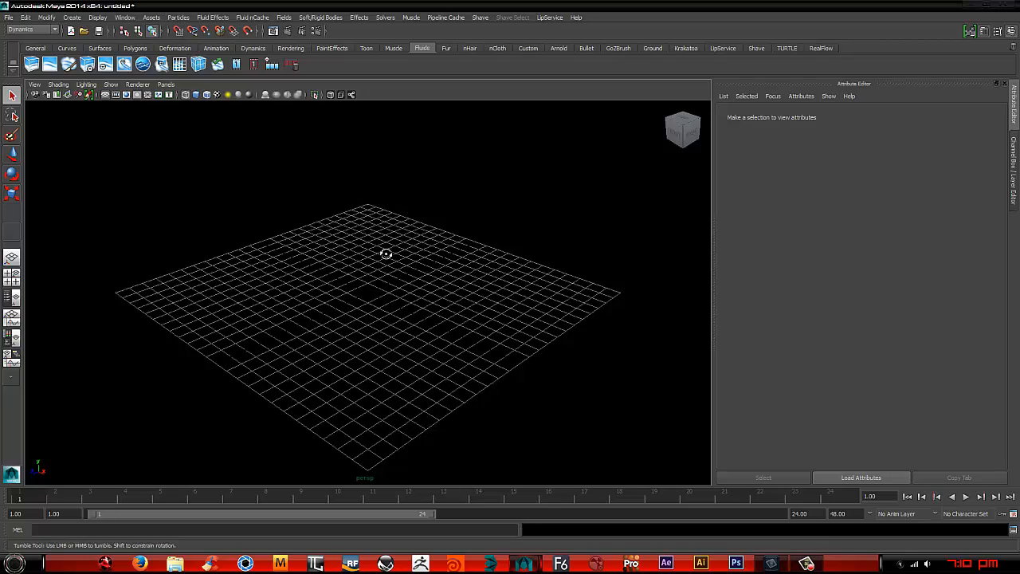
- Create a 3D fluid container with an emitter and set the container's size to 20 × 20 × 20
alt+drag(387, 255, 311, 319)
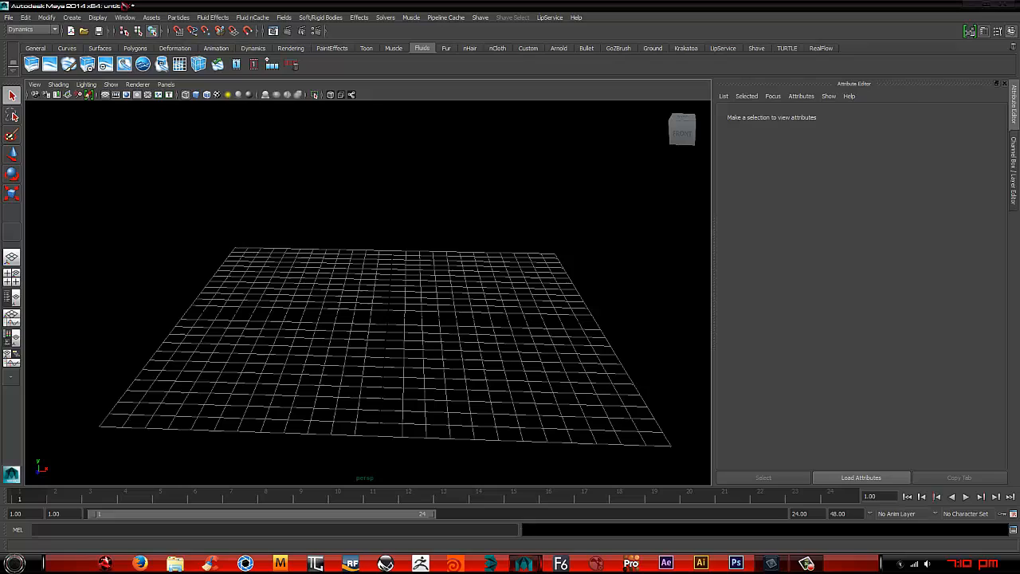
click(89, 65)
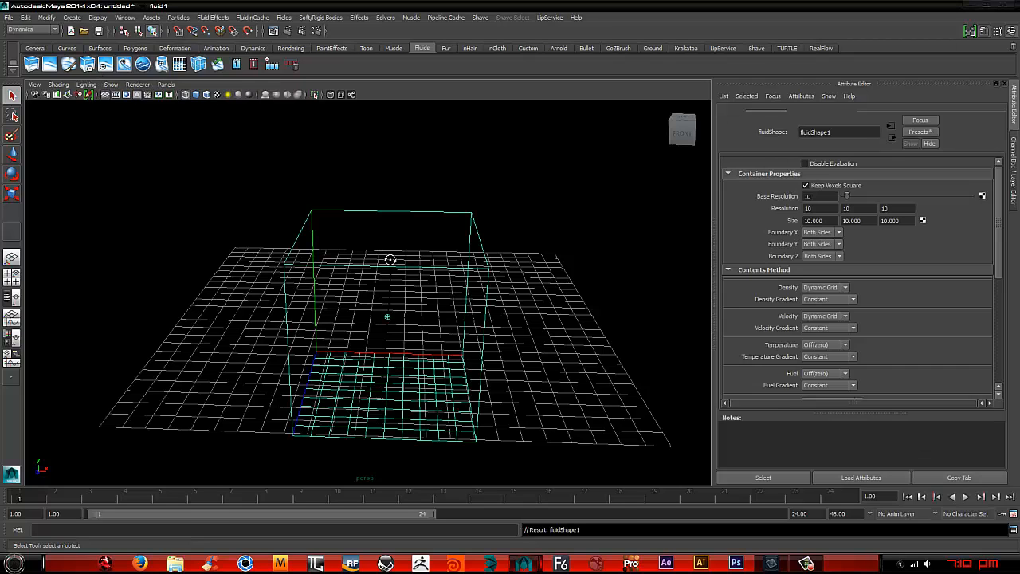
alt+drag(390, 257, 445, 235)
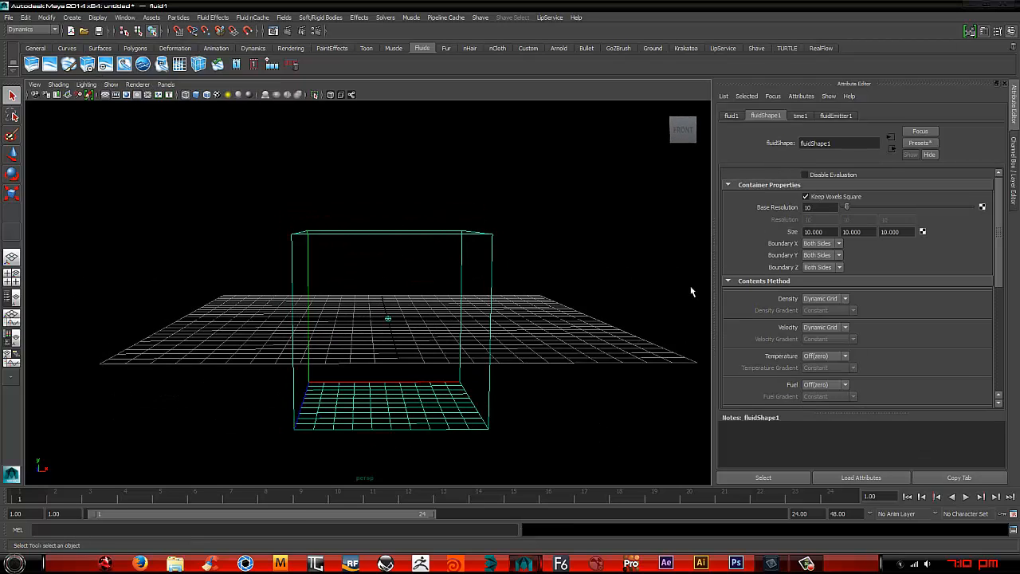
double_click(812, 232)
text(20)
key(Tab)
text(20)
key(Tab)
text(20)
key(Return)
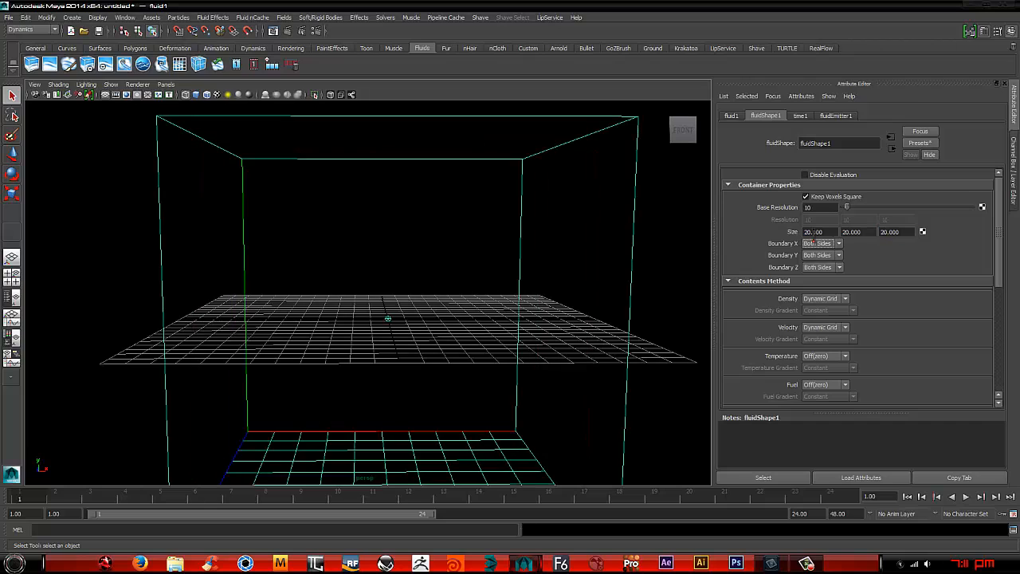
- Raise the fluid container by setting its Translate Y to 10
key(f)
key(ctrl+a)
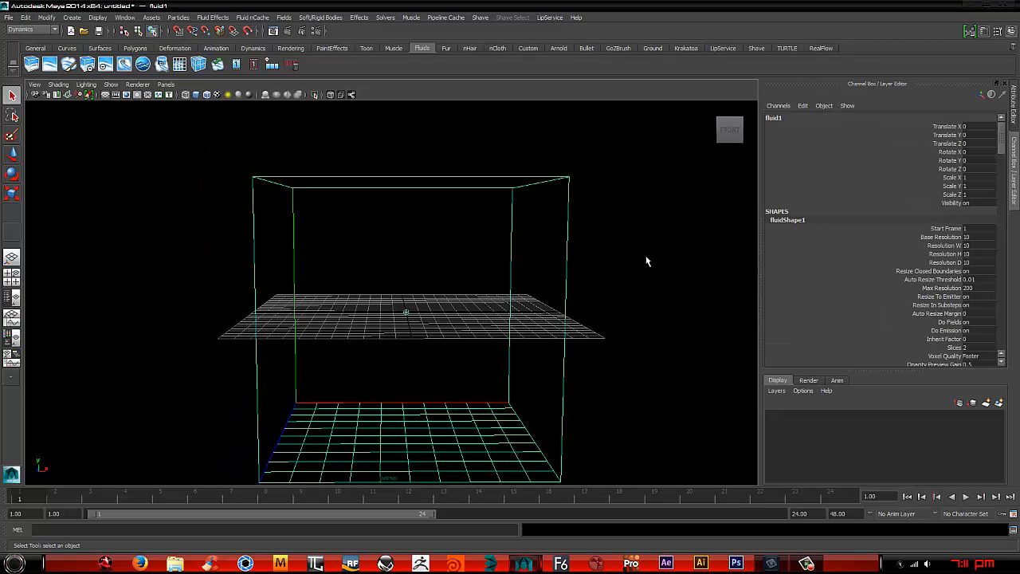
double_click(966, 135)
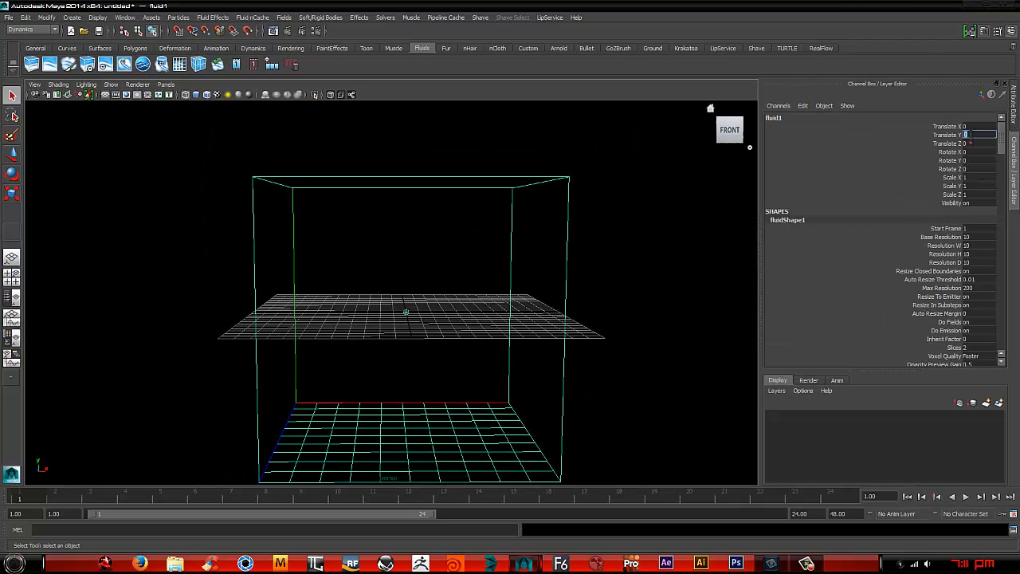
text(10)
key(Return)
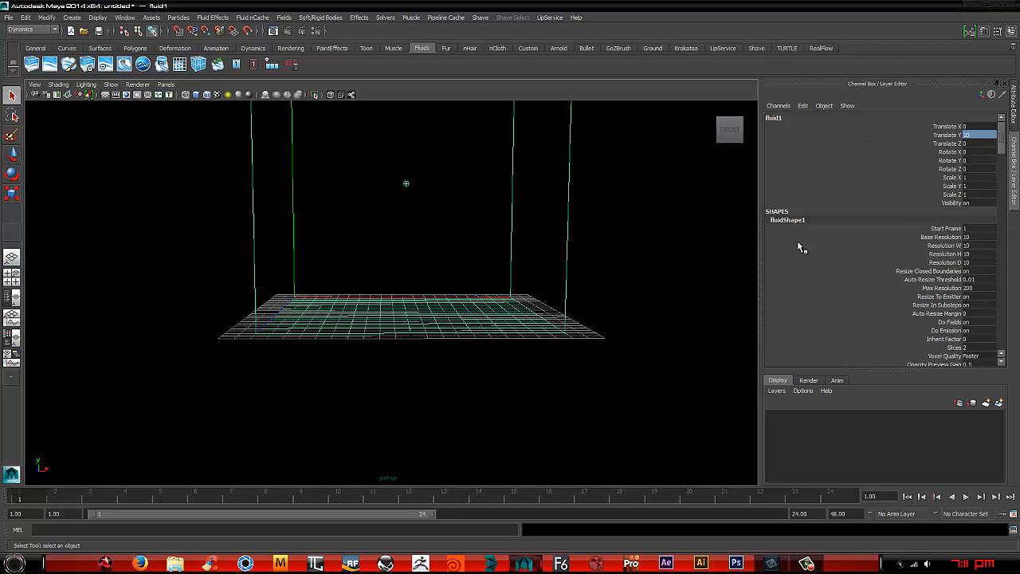
- Select the emitter inside the fluid container and set its Translate Y to -9.5
alt+middle_drag(408, 240, 392, 317)
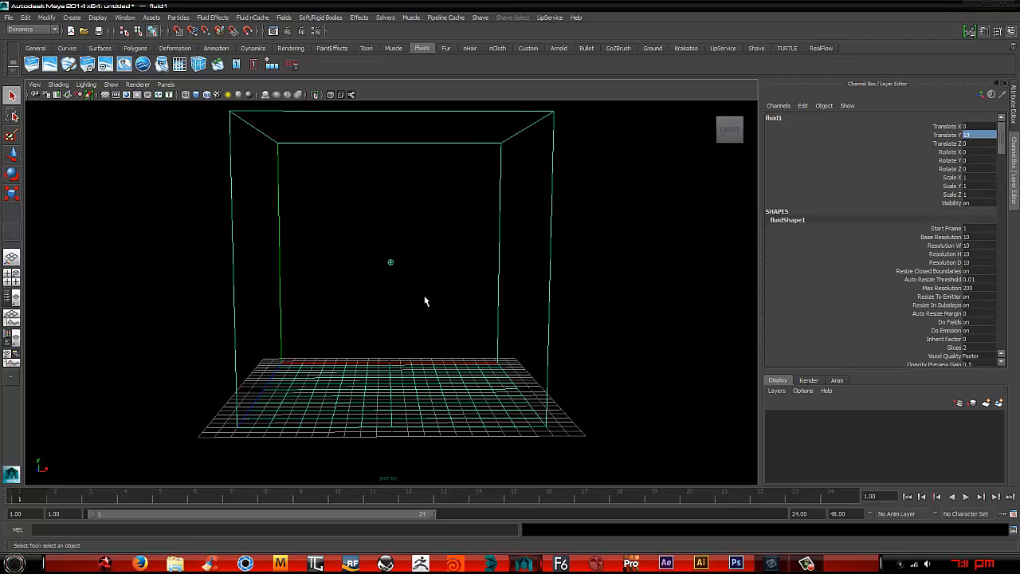
alt+drag(423, 301, 423, 265)
key(Down)
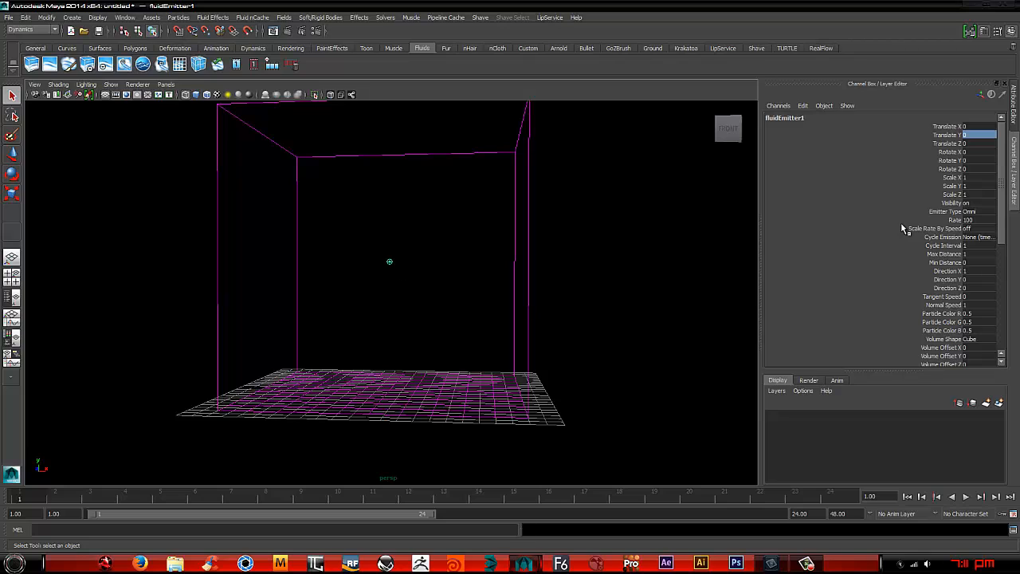
click(973, 137)
key(Return)
click(965, 134)
text(-10)
key(Return)
alt+drag(353, 371, 355, 363)
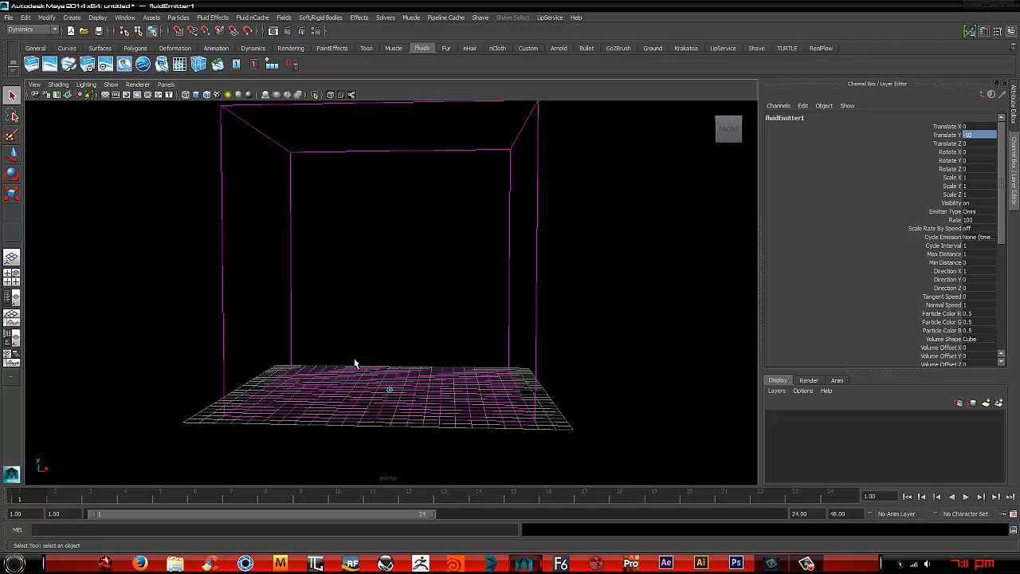
double_click(972, 136)
key(Return)
alt+drag(599, 178, 568, 214)
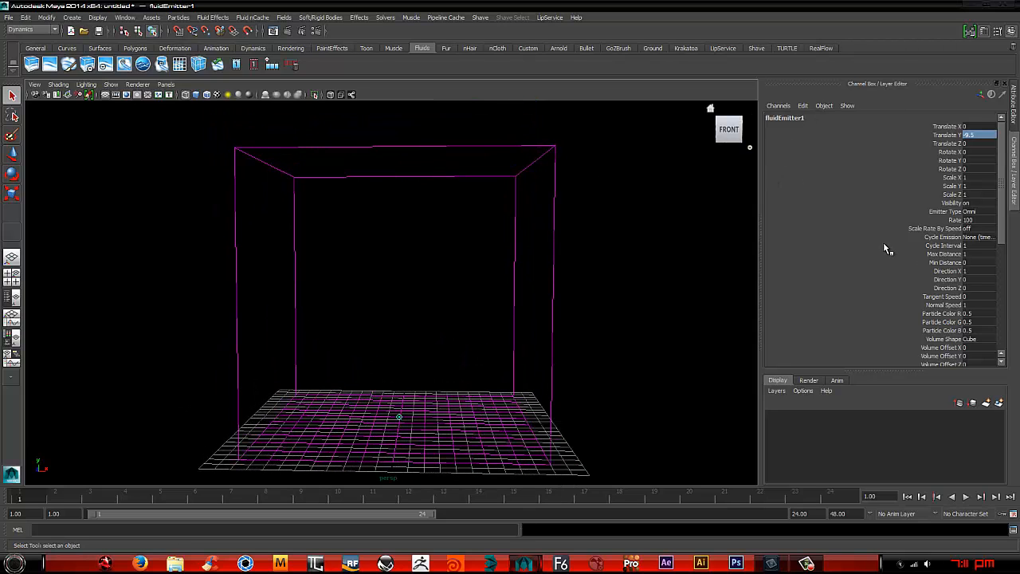
- Change the fluid emitter's type to Volume in its basic emitter attributes
key(ctrl+a)
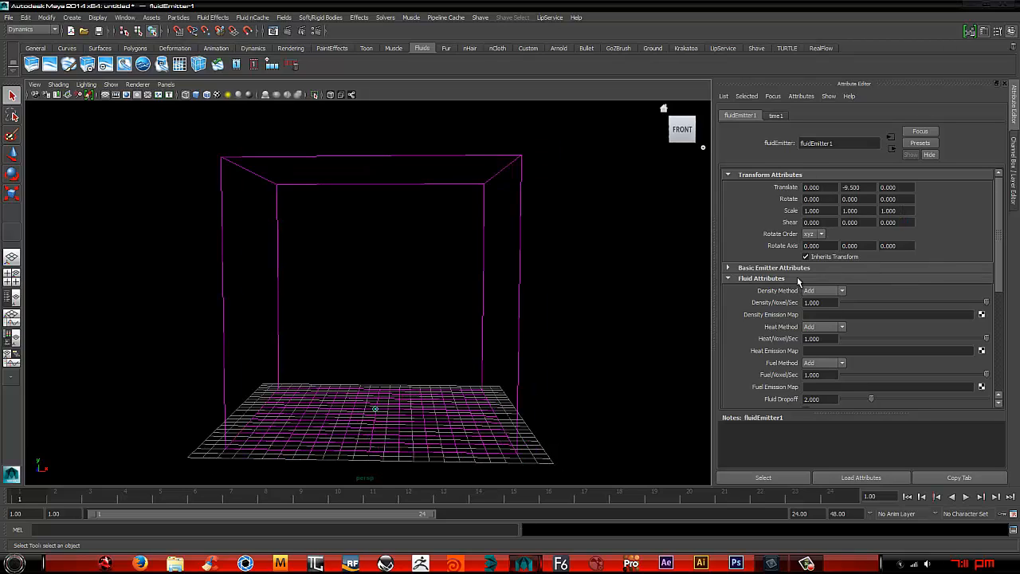
scroll(802, 276, down, 2)
click(741, 215)
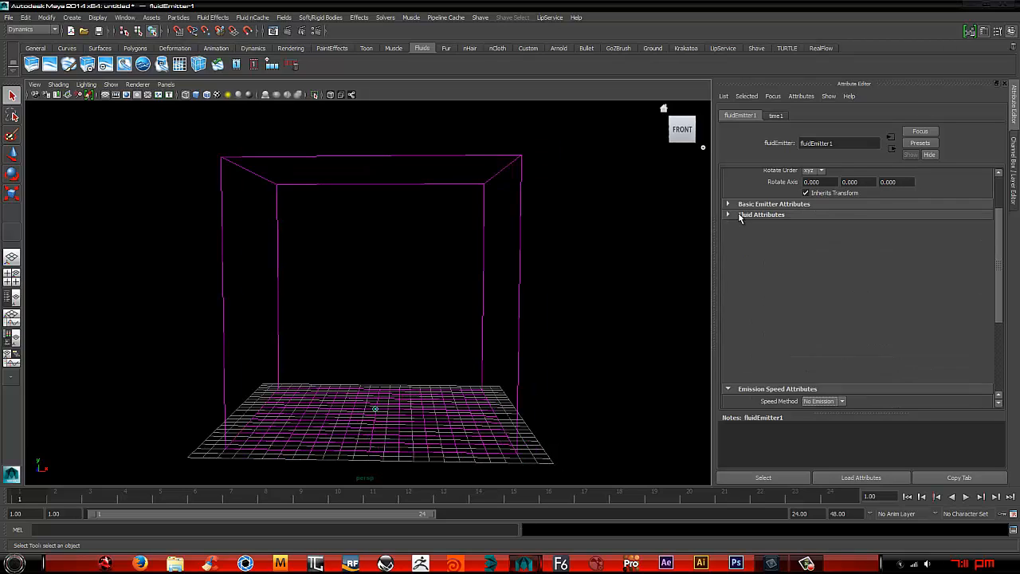
click(745, 249)
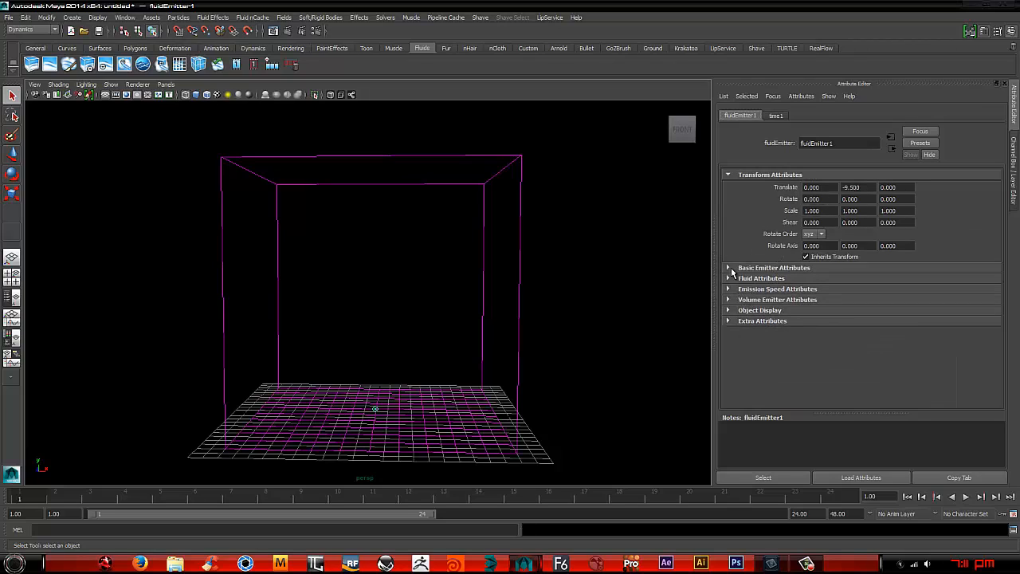
click(741, 268)
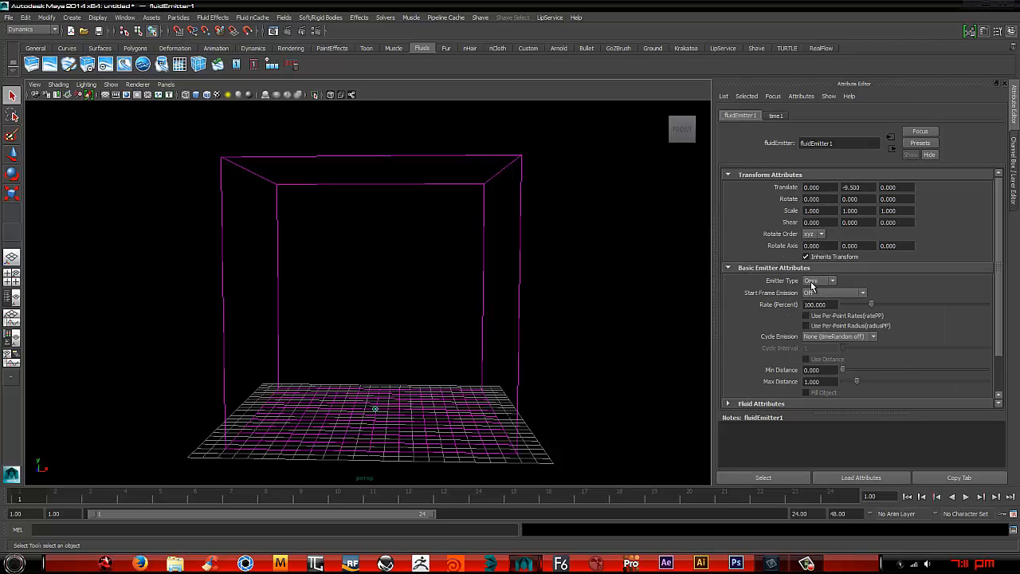
click(814, 282)
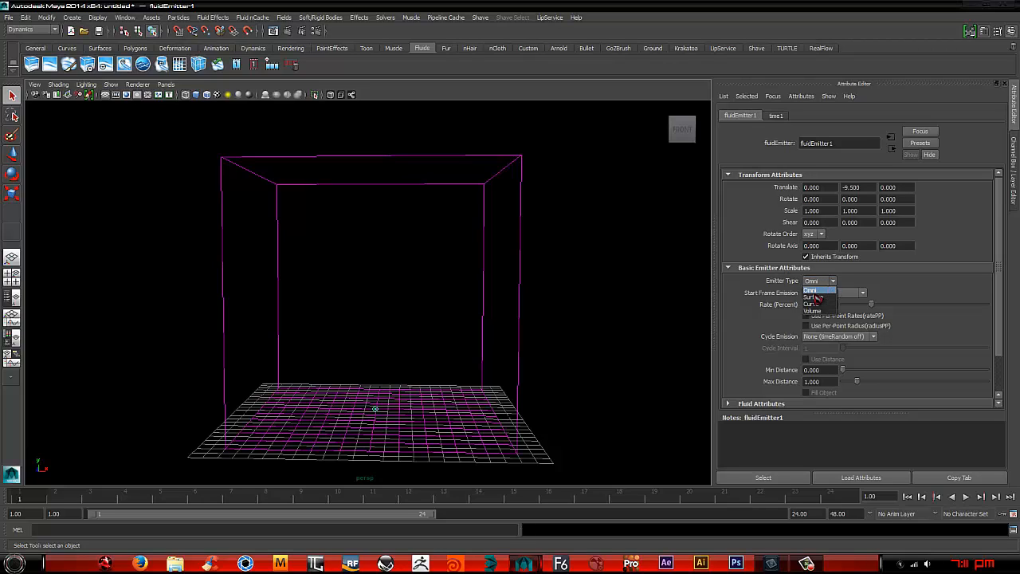
click(823, 316)
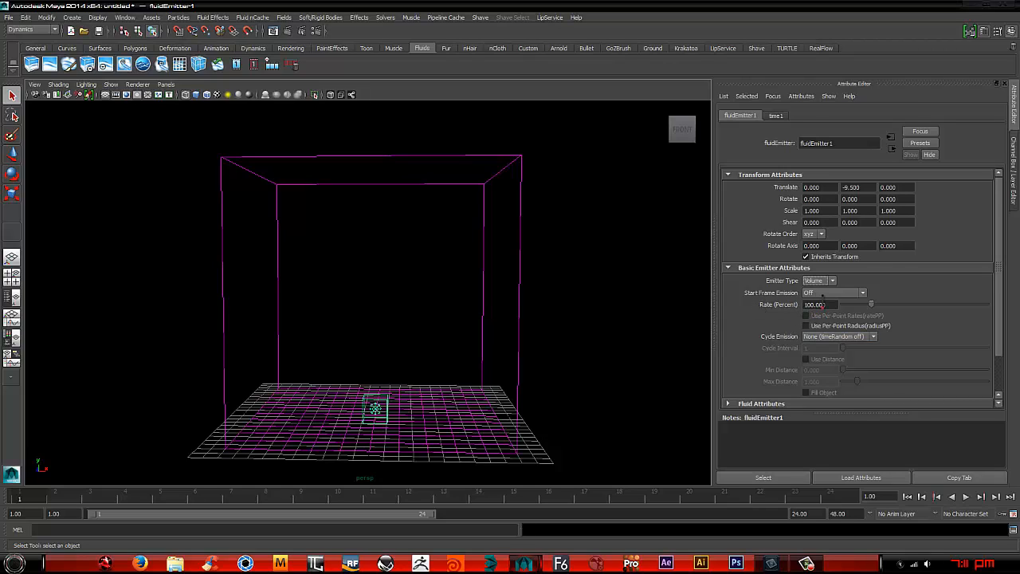
- Set the emitter's volume shape to Cylinder in the volume emitter attributes
scroll(823, 306, down, 1)
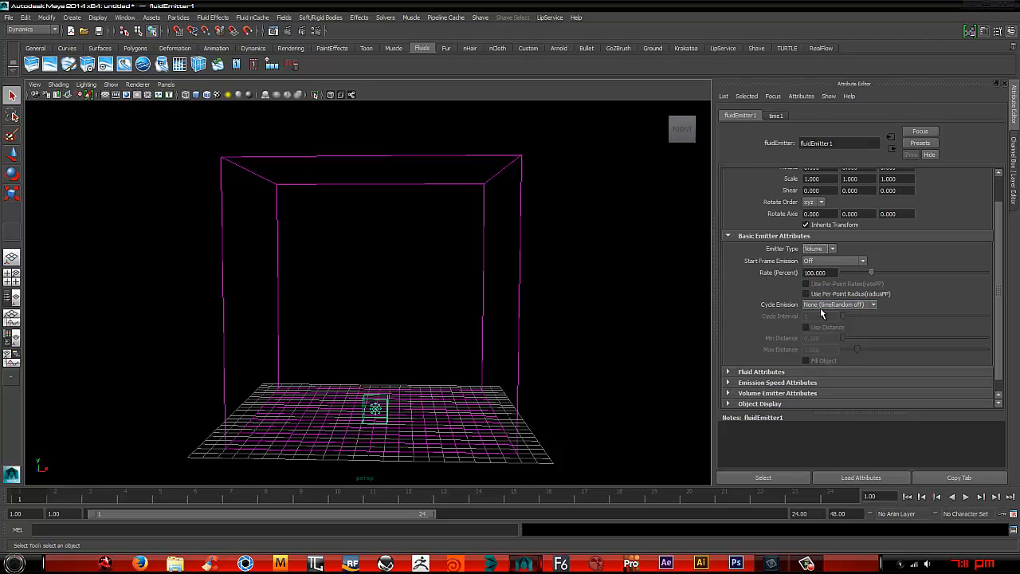
click(733, 235)
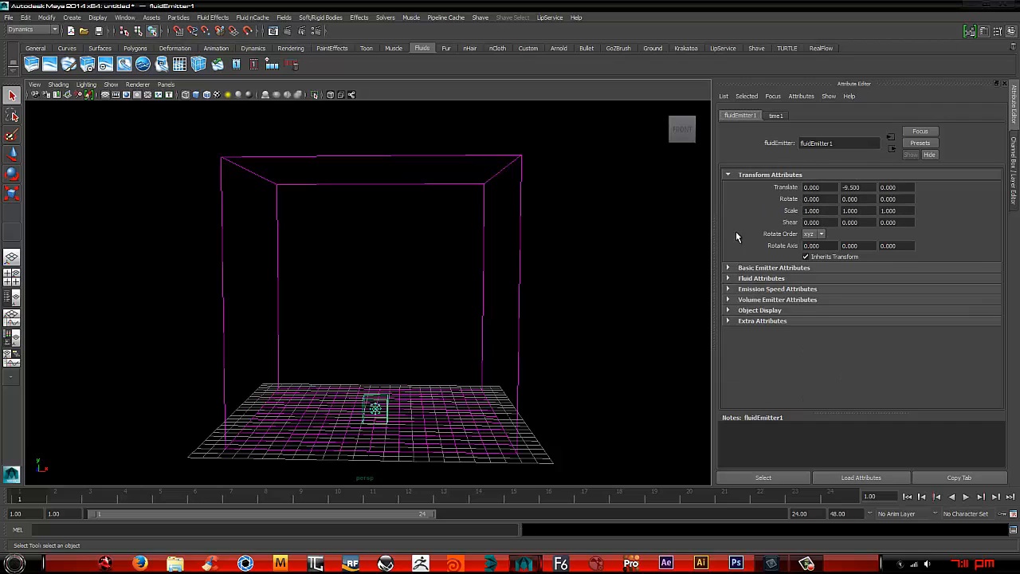
click(744, 300)
click(818, 311)
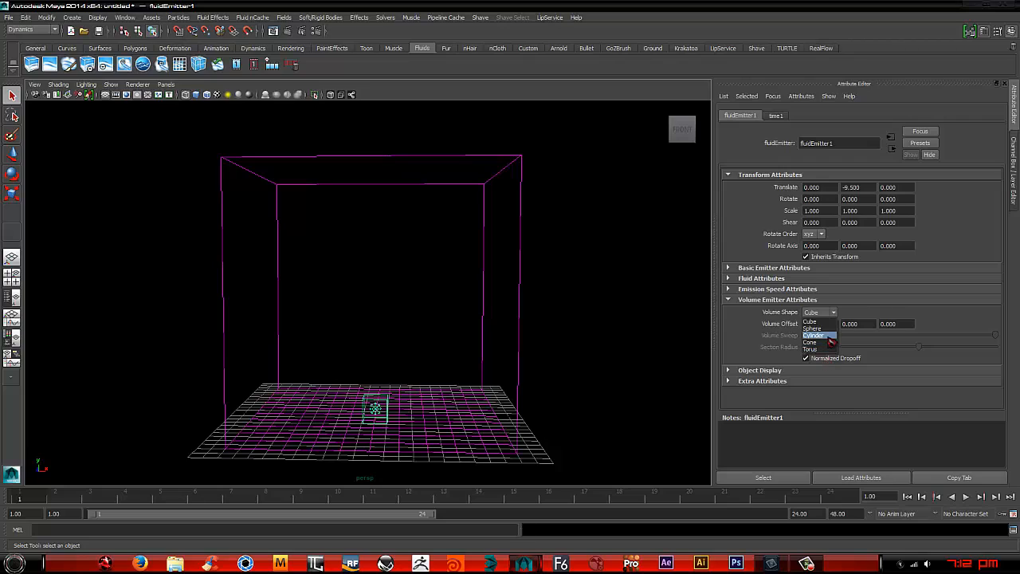
click(820, 334)
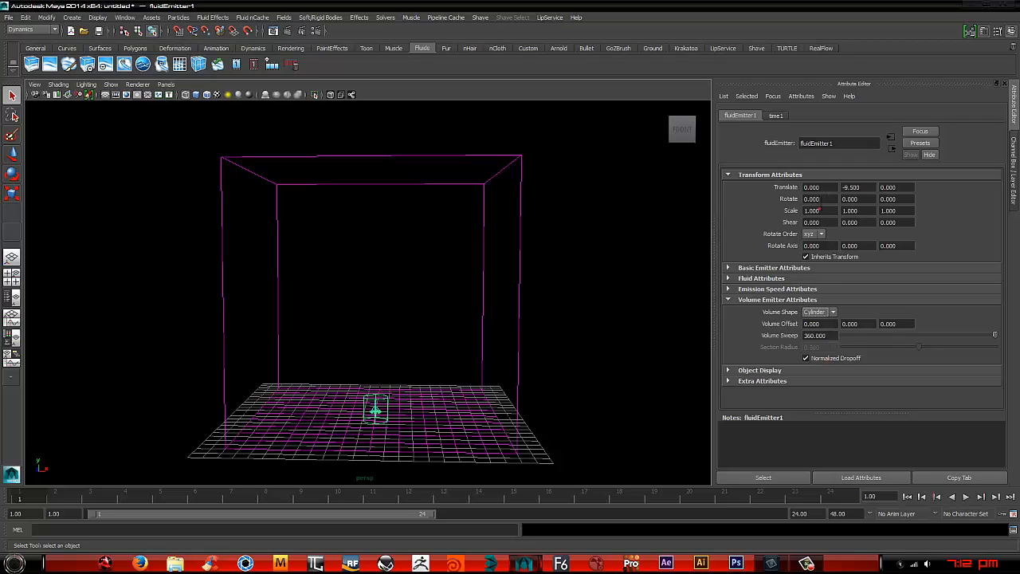
- Scale the cylindrical emitter to 7 in X, 0.5 in Y and 7 in Z
click(819, 210)
text(7)
key(Tab)
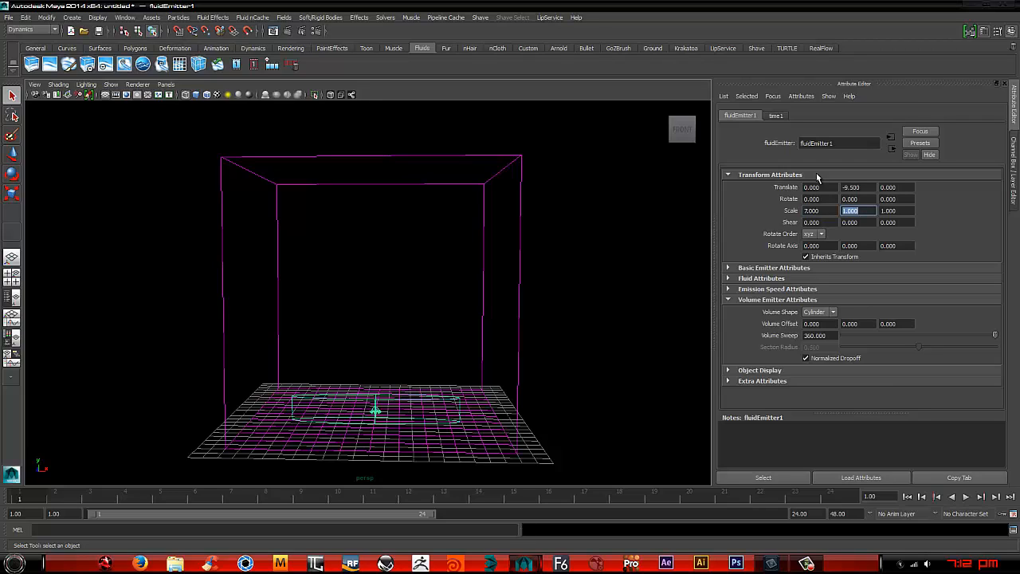
text(.5)
key(Tab)
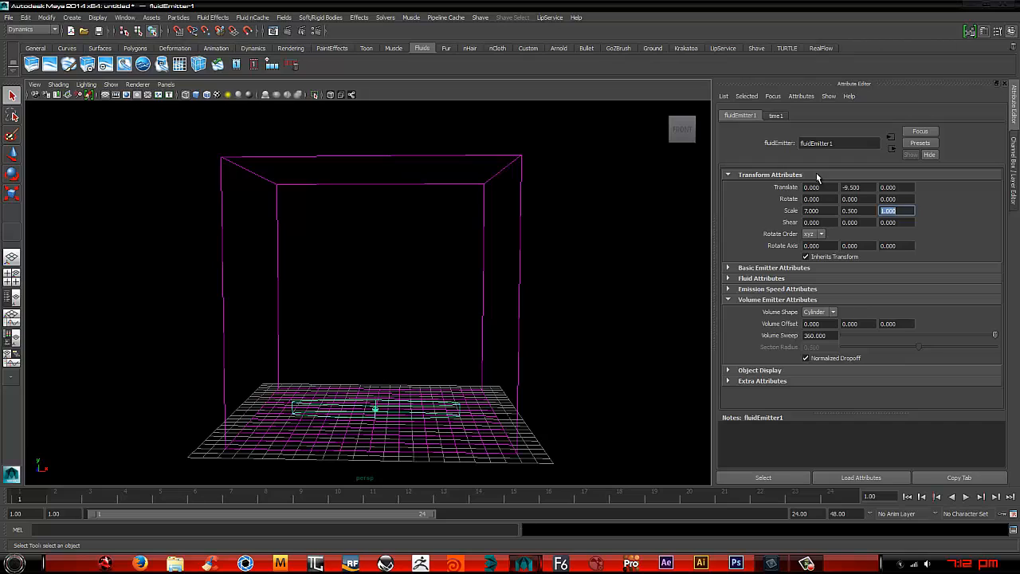
text(7)
key(Tab)
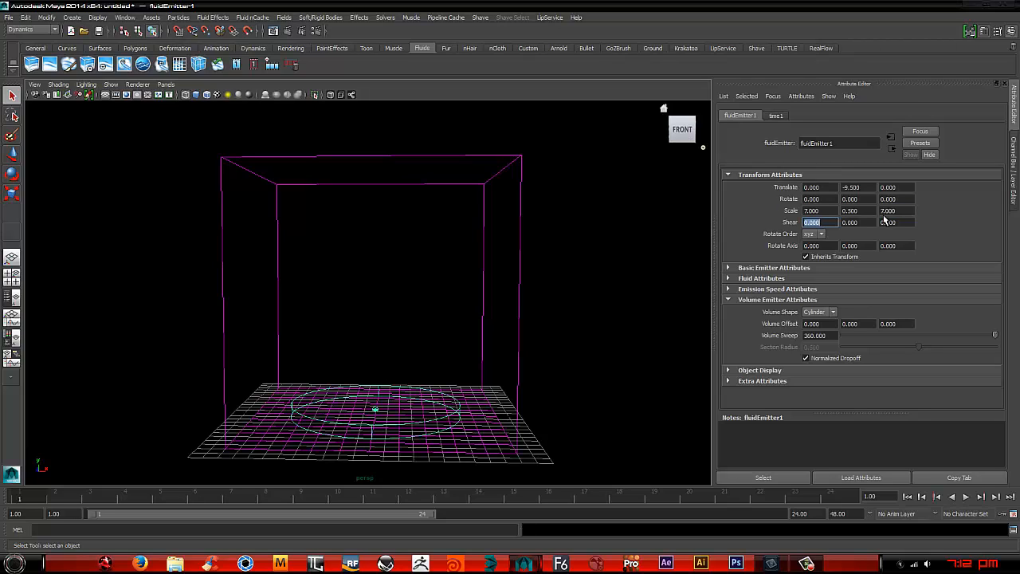
- Check the cylindrical emitter's size and placement in the fluid container from orthographic and perspective views
alt+drag(501, 258, 496, 280)
key(space)
alt+right_drag(424, 288, 568, 319)
alt+middle_drag(454, 279, 480, 386)
alt+right_drag(481, 386, 465, 255)
alt+middle_drag(465, 255, 461, 281)
key(space)
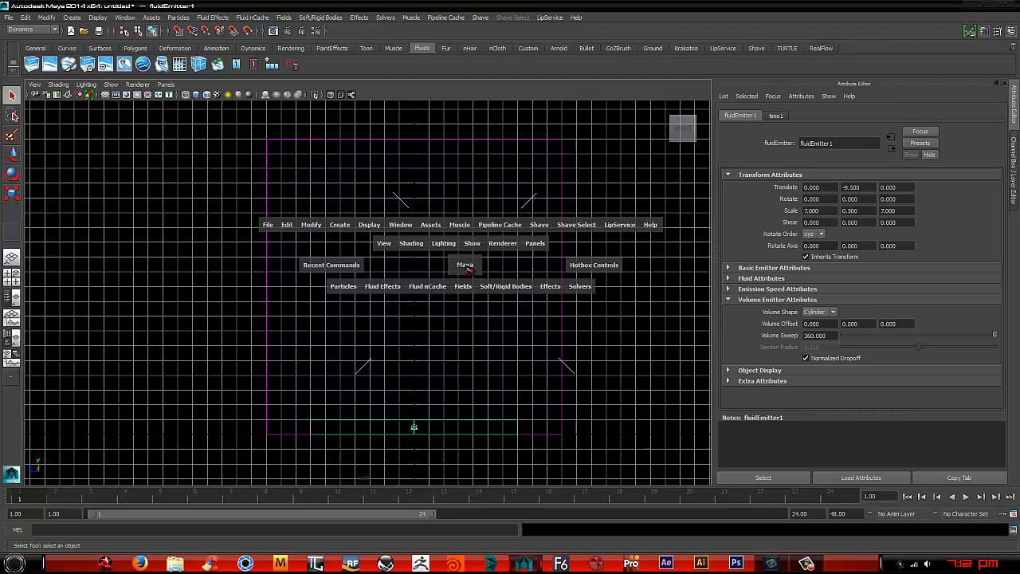
drag(466, 266, 470, 239)
alt+drag(469, 239, 542, 311)
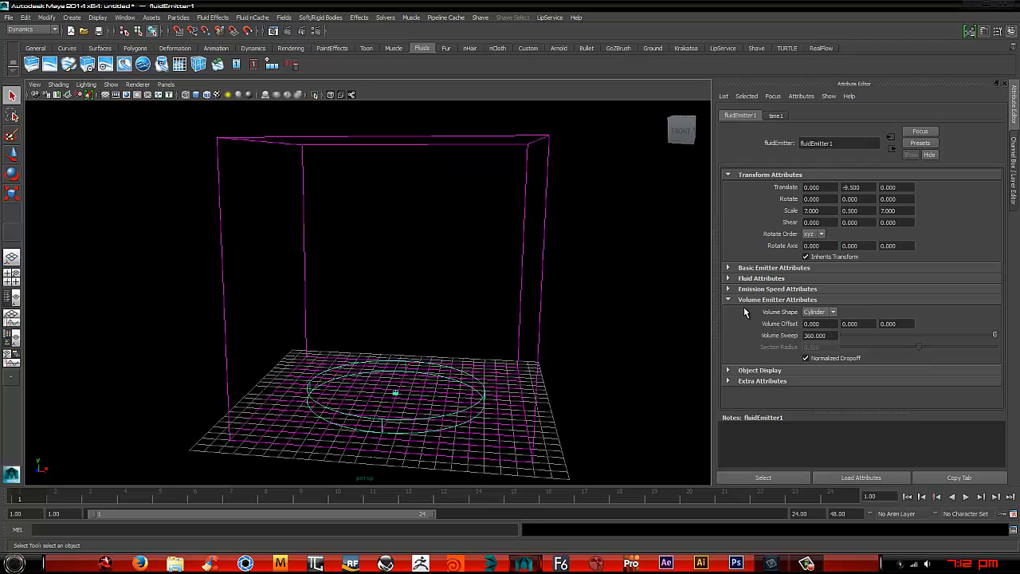
click(740, 300)
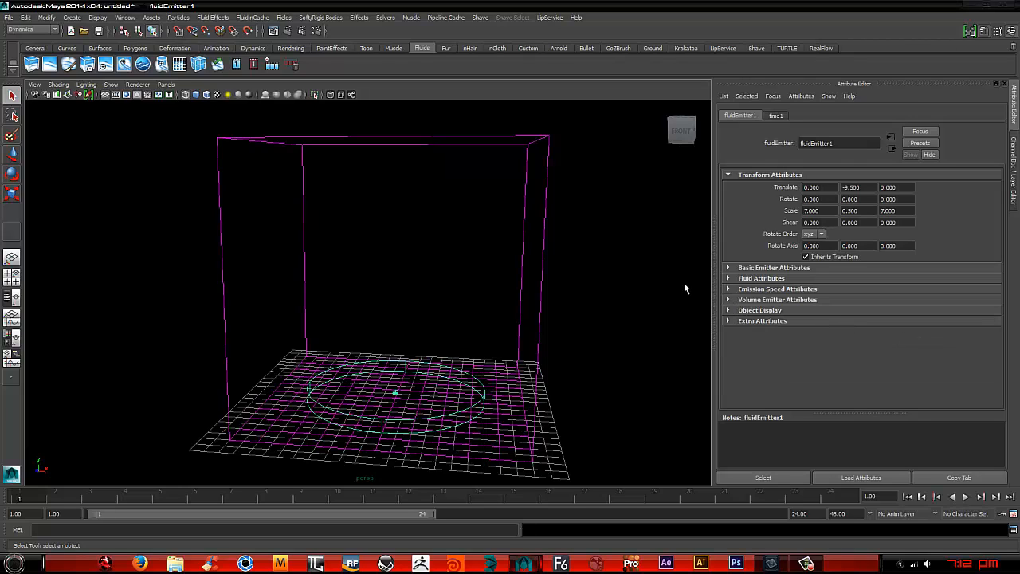
alt+drag(504, 302, 518, 257)
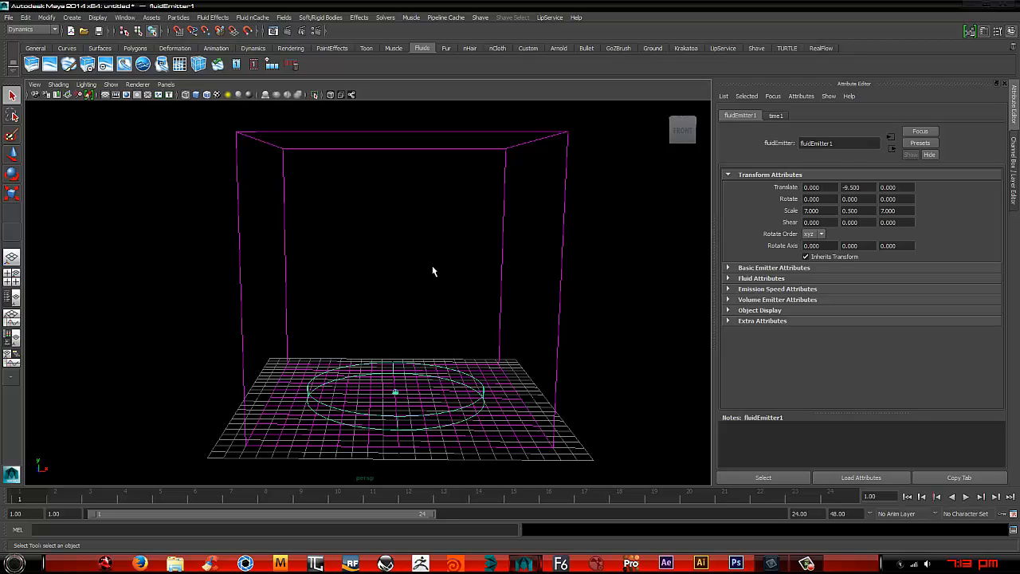
alt+drag(446, 266, 444, 269)
scroll(445, 272, up, 1)
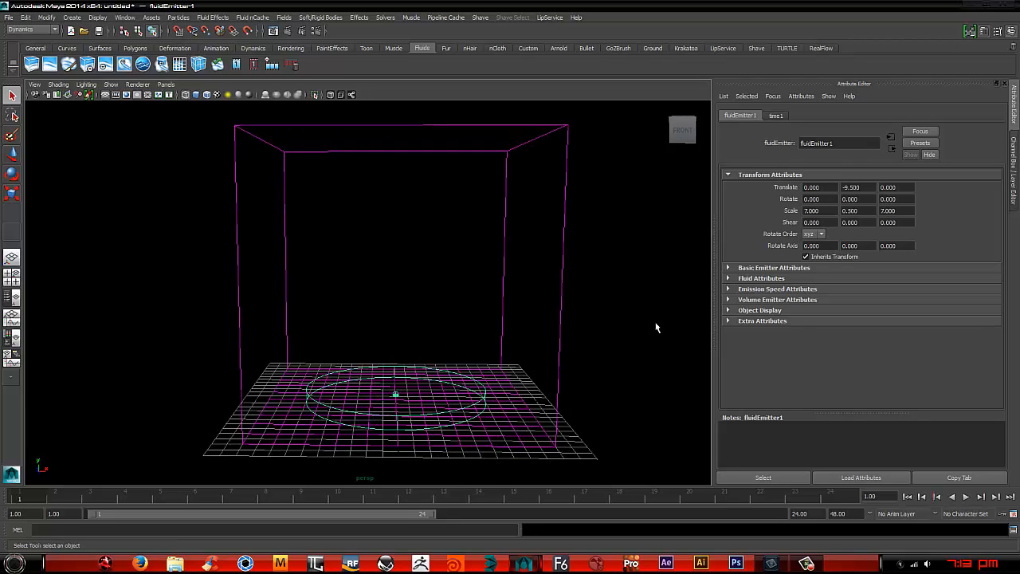
- Set the emitter's Density/Voxel/Sec to 30 in its fluid attributes and key it at frame 1
click(746, 177)
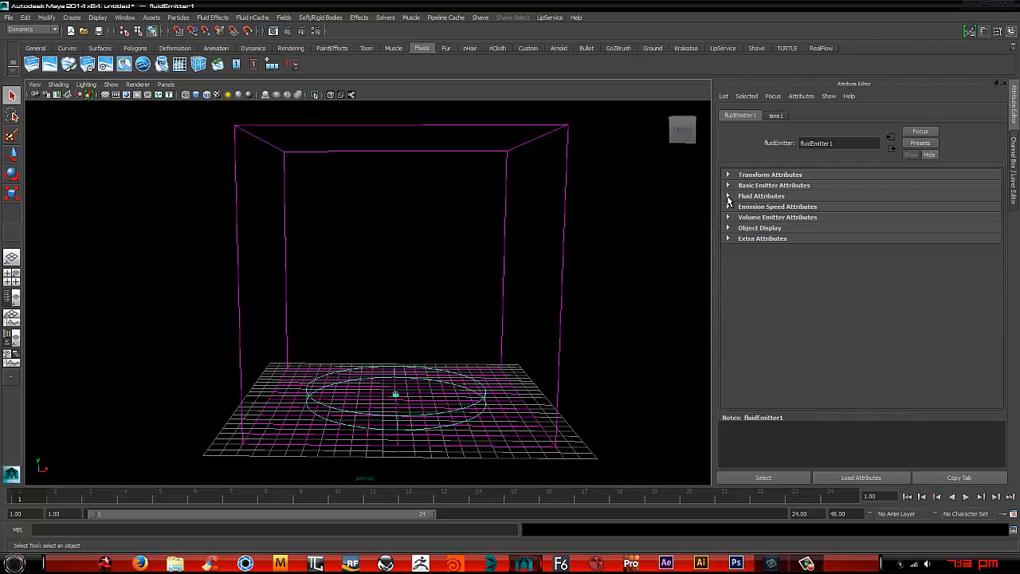
click(736, 198)
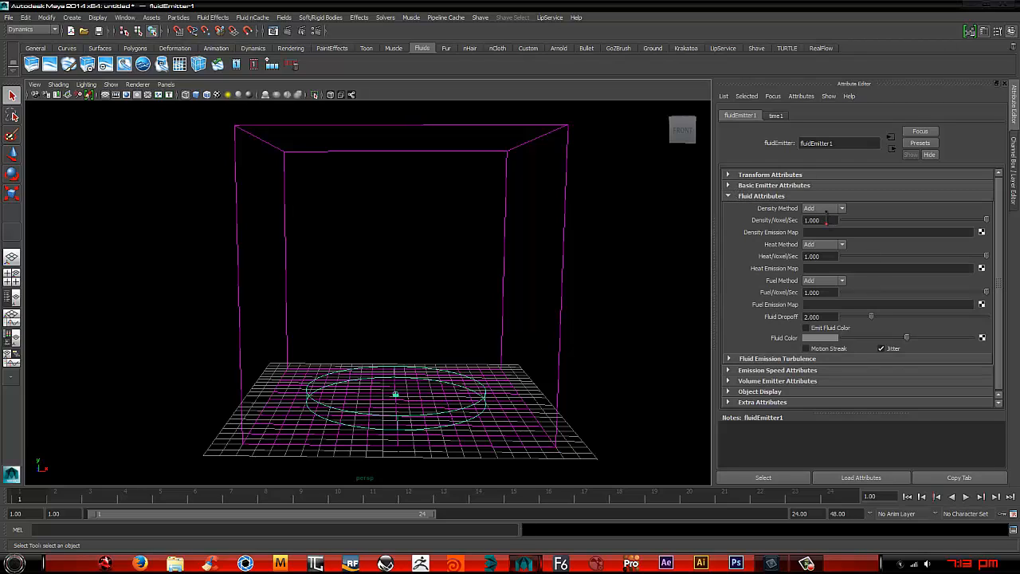
click(828, 220)
text(30)
key(Return)
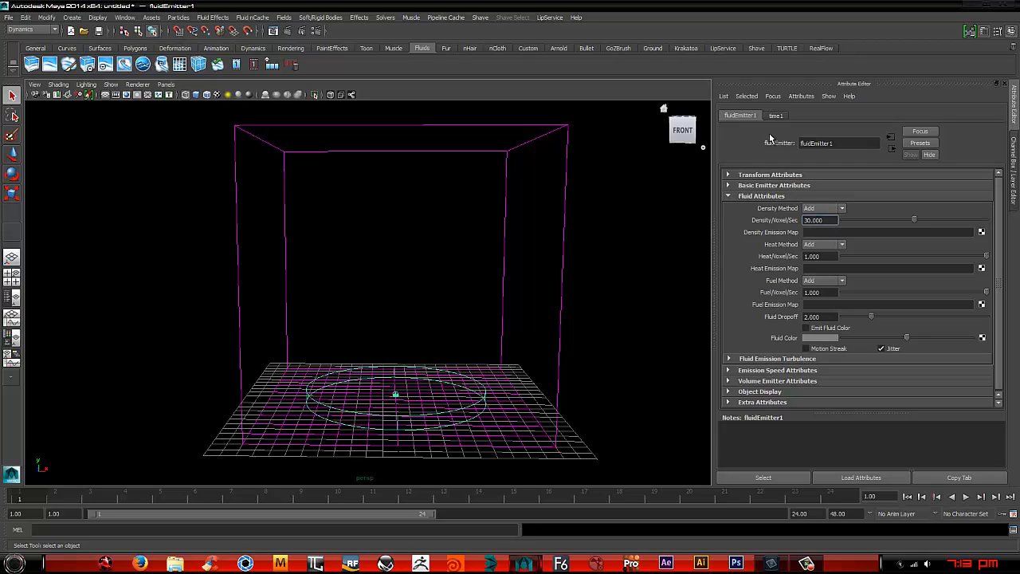
right_click(765, 224)
click(803, 250)
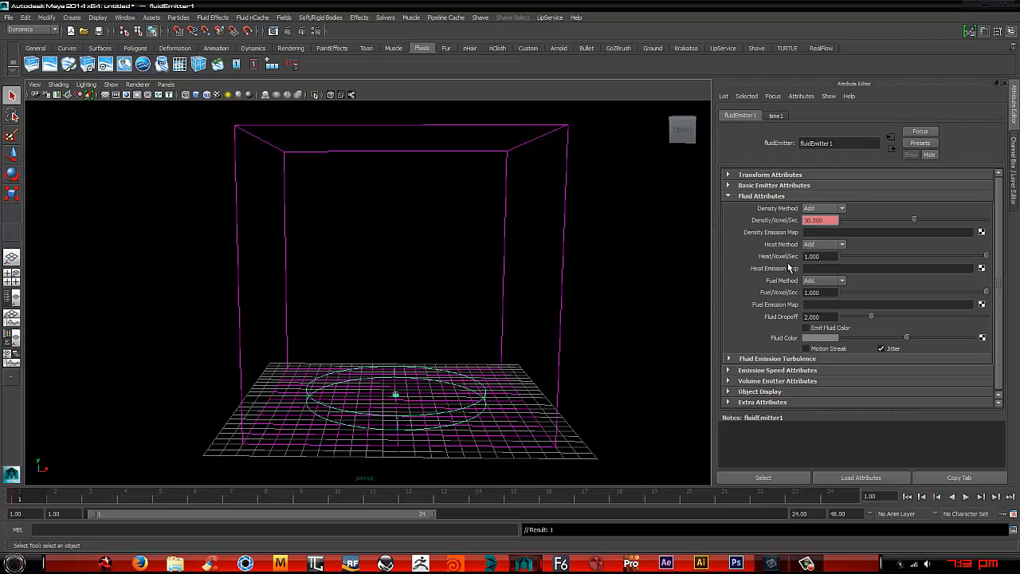
- Key Heat/Voxel/Sec at frame 1, and set Fuel/Voxel/Sec to 6 and key it there too
right_click(785, 257)
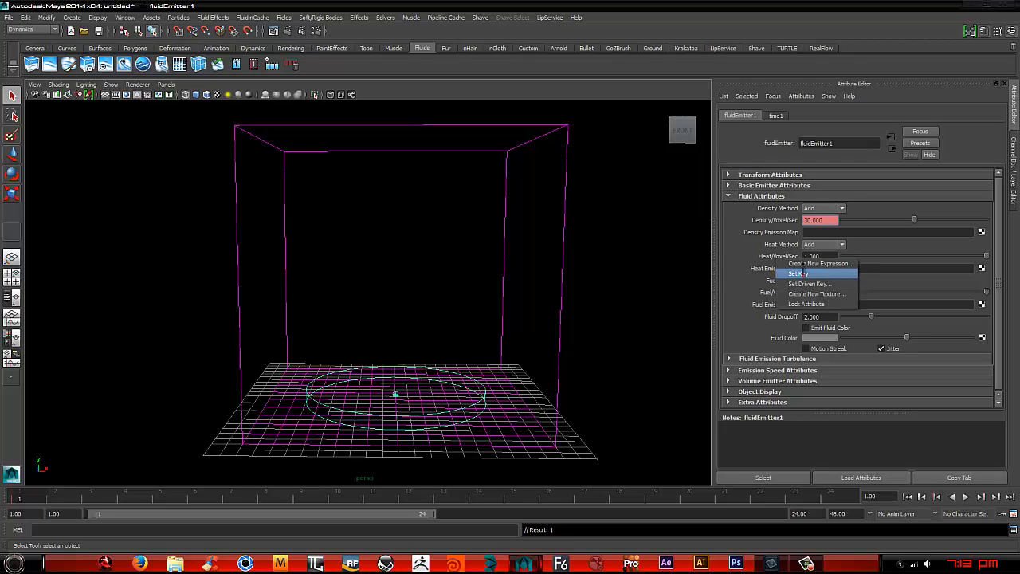
click(802, 273)
click(821, 293)
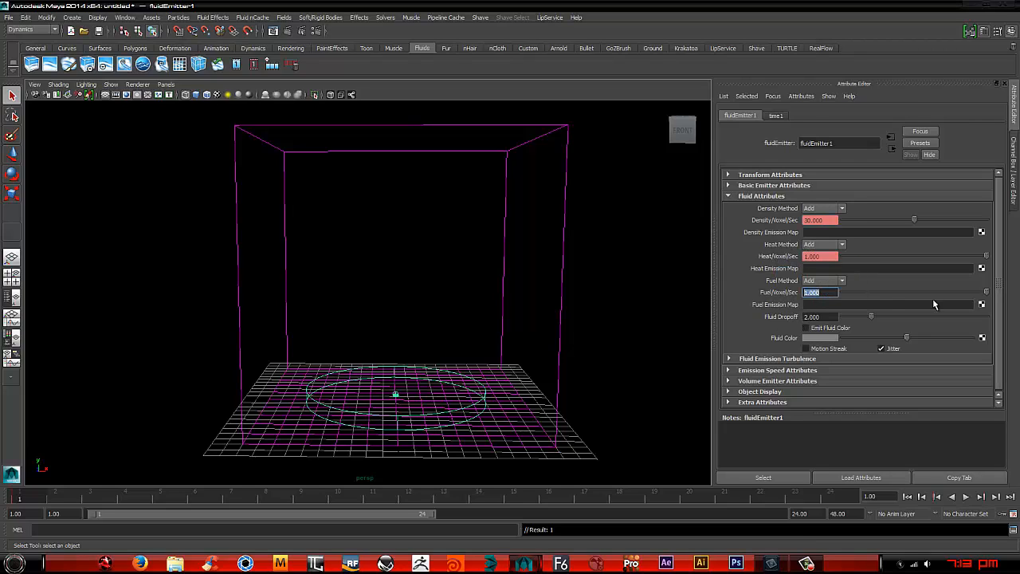
text(6)
key(Return)
right_click(785, 296)
click(801, 313)
- Disable the fluid container's evaluation and hide the viewport grid, keeping the emitter selected
click(581, 226)
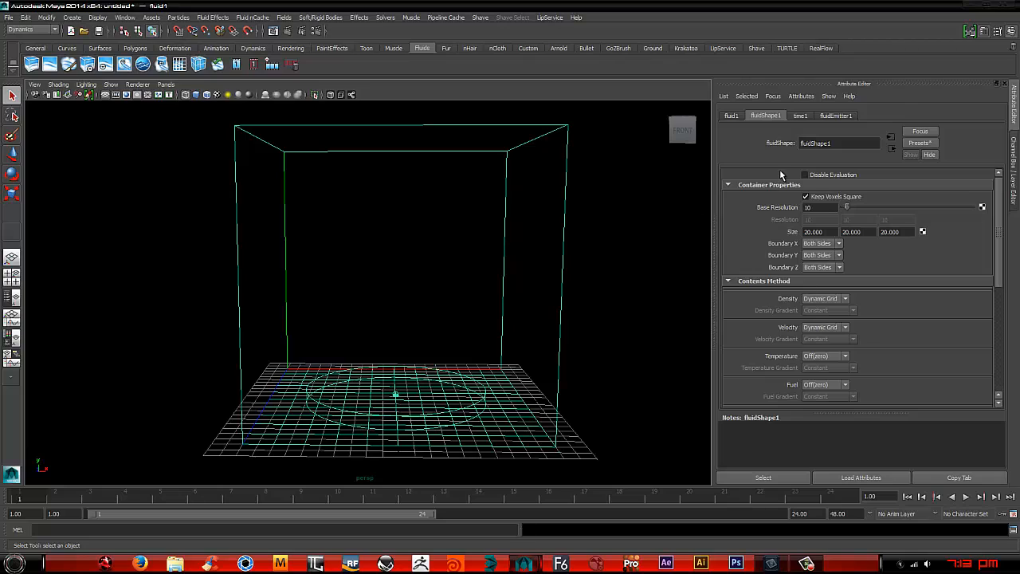
click(804, 175)
click(417, 359)
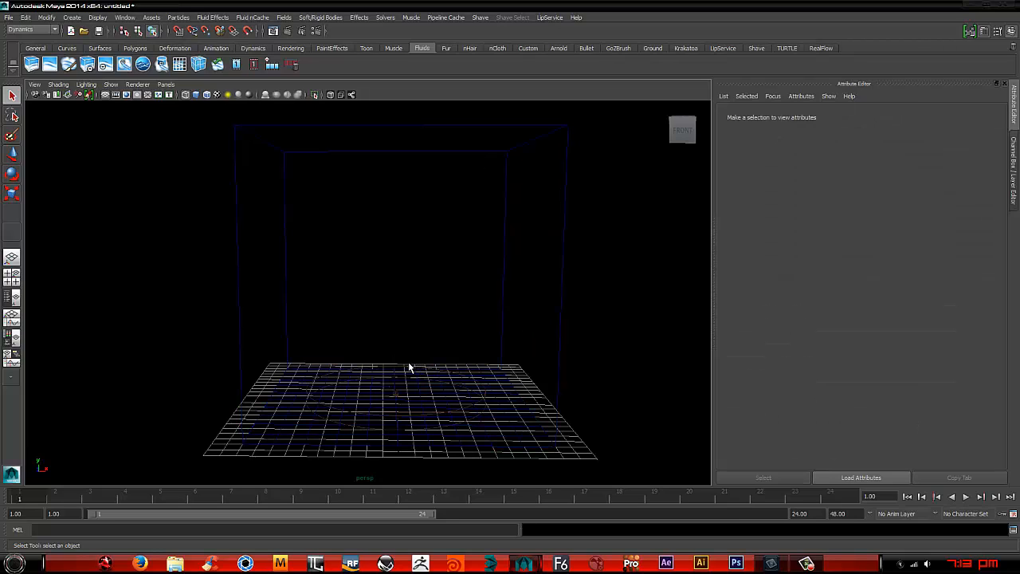
click(410, 366)
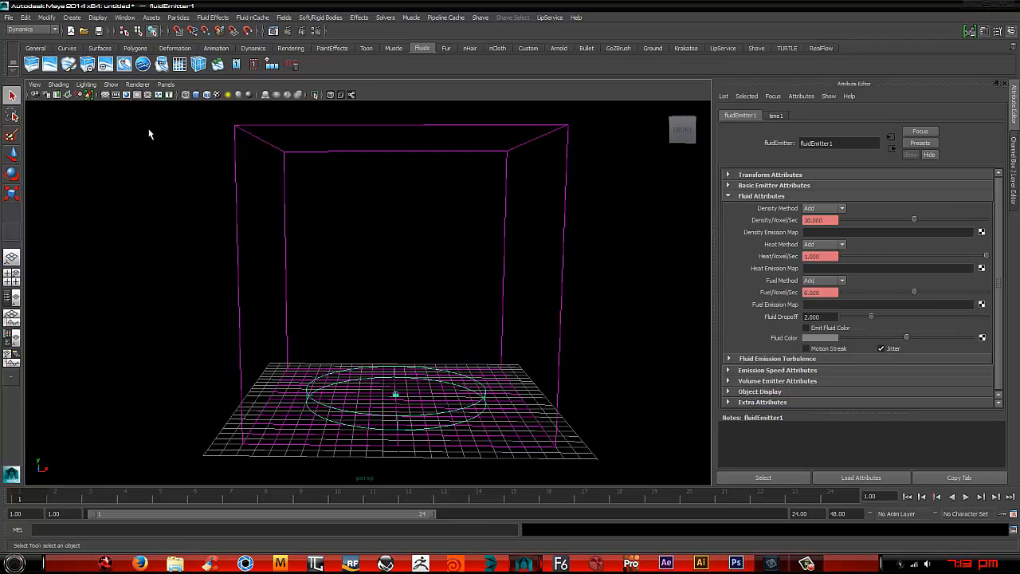
click(105, 94)
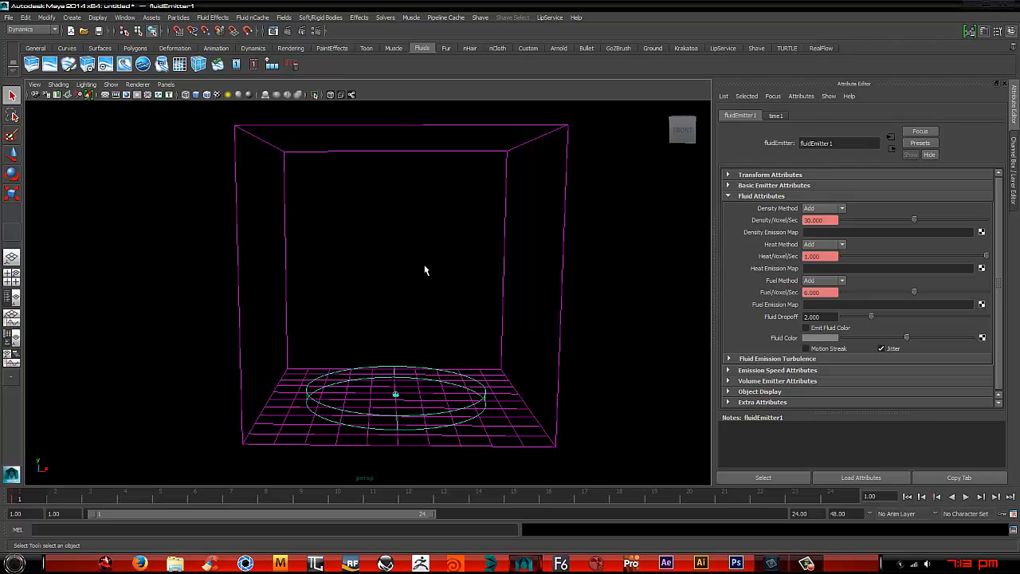
click(410, 360)
click(405, 365)
- Advance to frame 10 and set the emitter's Density, Heat and Fuel/Voxel/Sec values to 0
key(alt+v)
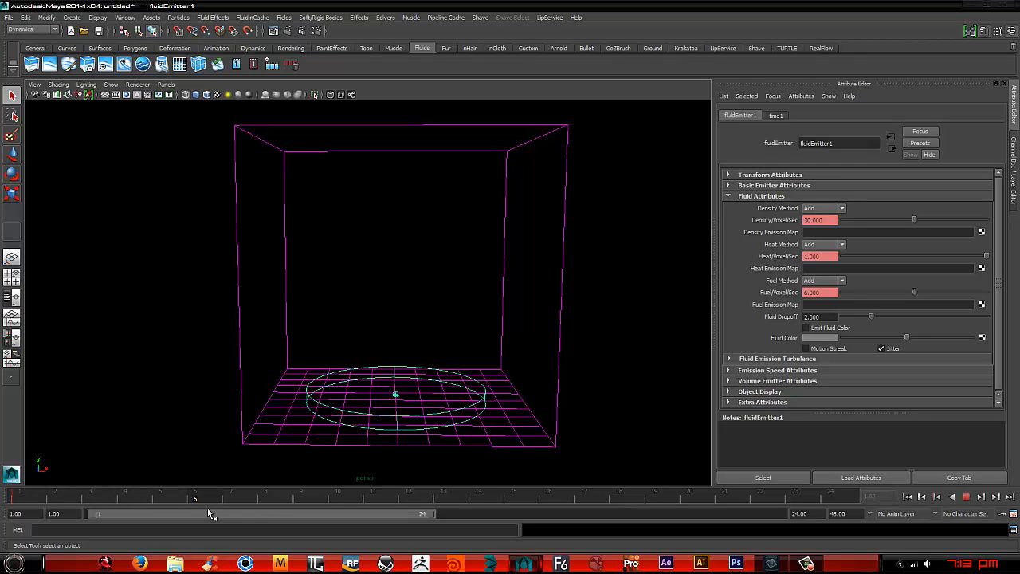
key(alt+v)
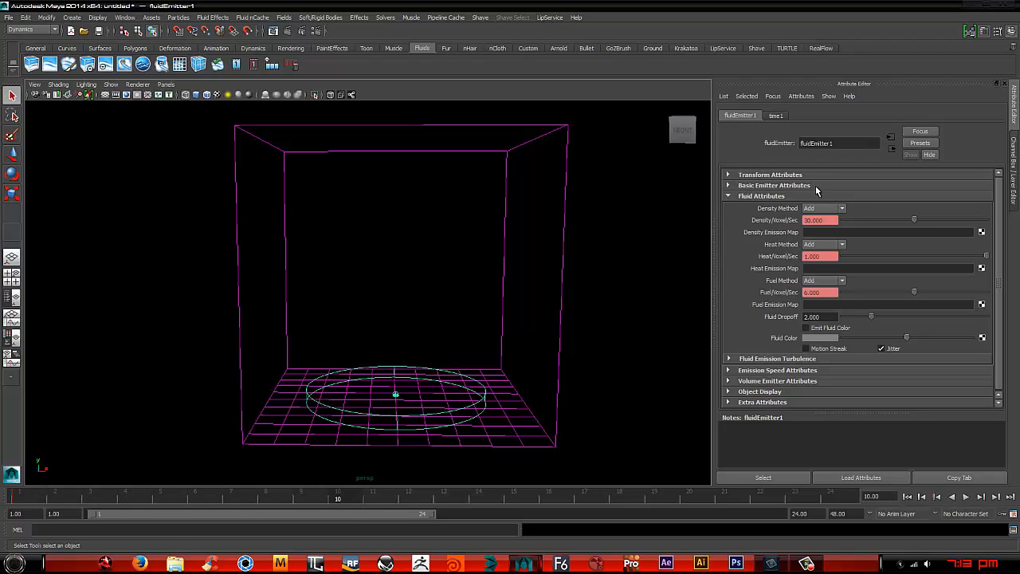
double_click(819, 220)
text(0)
key(Return)
double_click(821, 255)
text(0)
key(Tab)
text(0)
- Key the emitter's Density, Heat and Fuel/Voxel/Sec values at frame 10
right_click(786, 220)
click(803, 236)
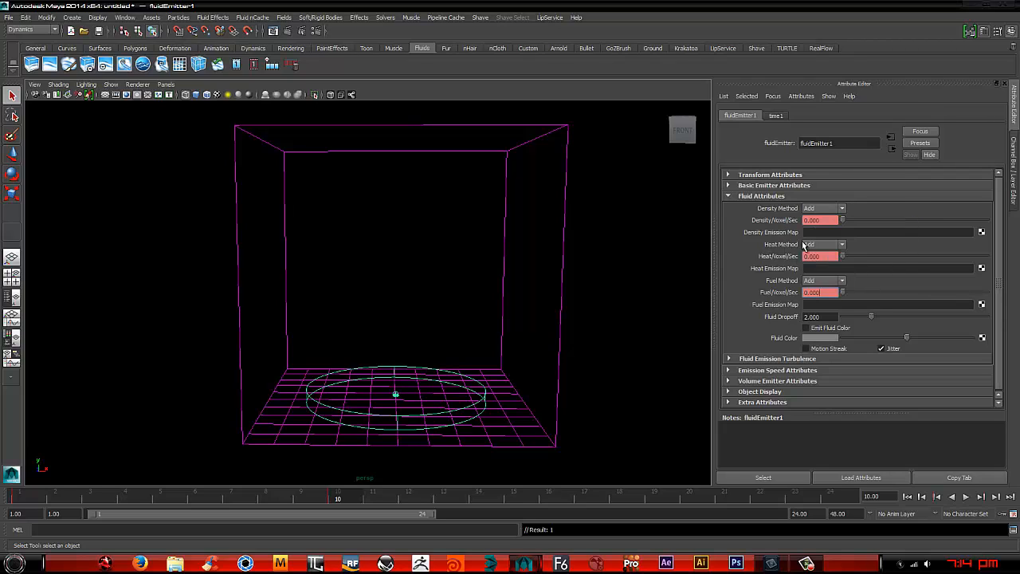
right_click(799, 256)
click(811, 271)
right_click(800, 293)
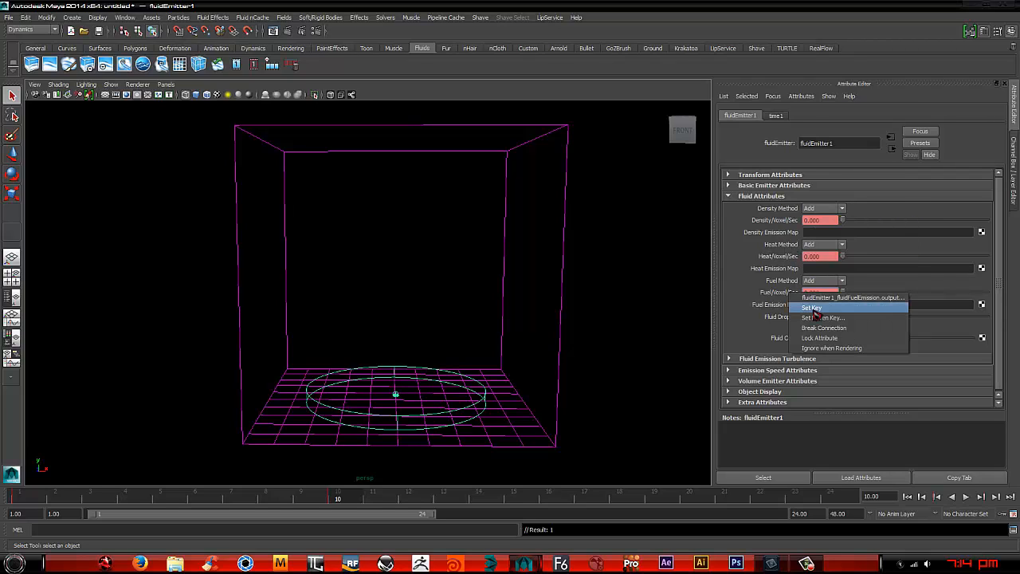
click(812, 308)
- Set the emitter's emission speed Direction X to 0 and Direction Y to 1
alt+drag(489, 257, 437, 339)
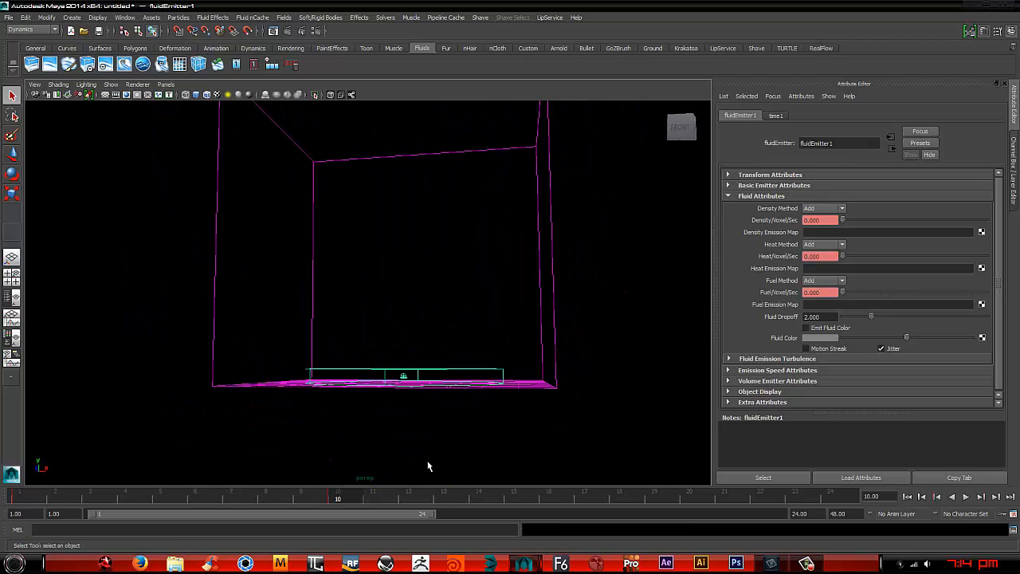
alt+middle_drag(396, 196, 426, 276)
alt+drag(425, 276, 480, 369)
scroll(442, 413, up, 1)
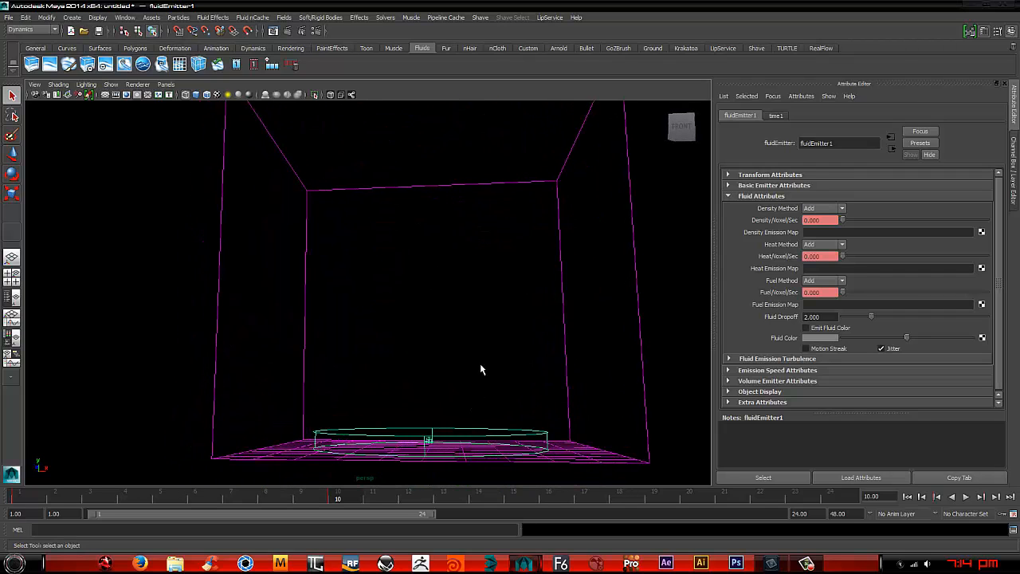
click(739, 195)
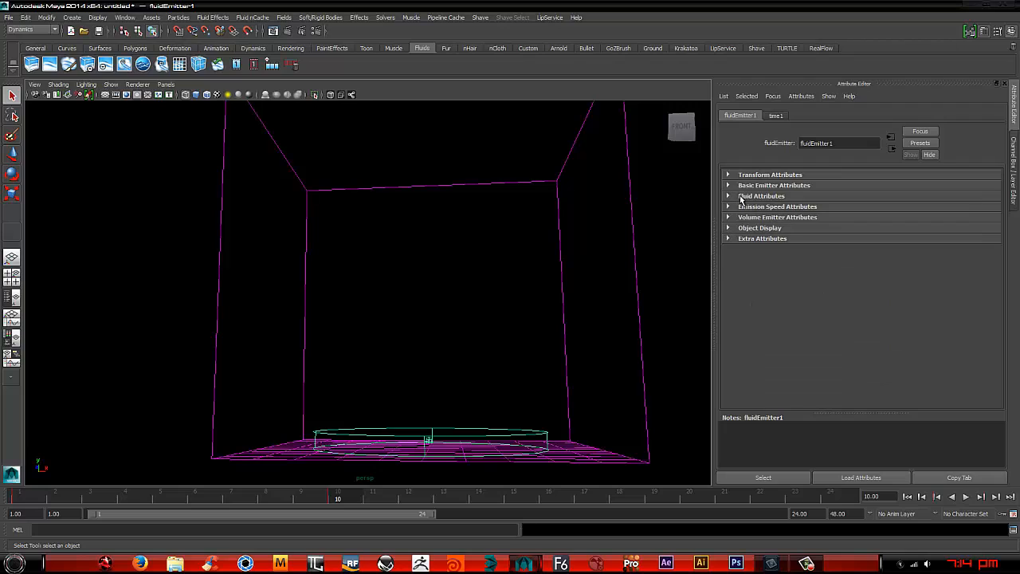
click(729, 208)
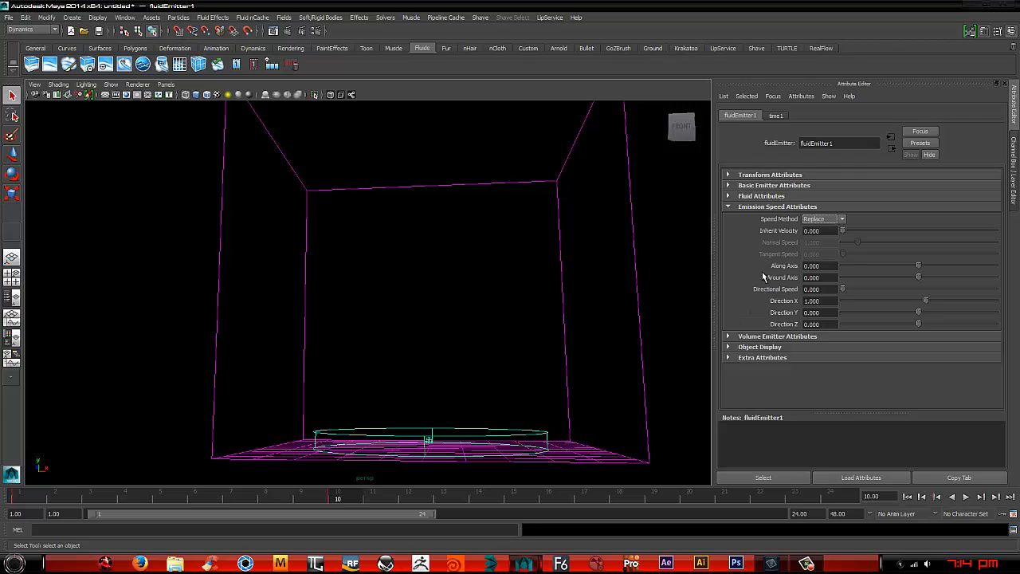
double_click(812, 301)
text(0)
key(Tab)
text(1)
key(Return)
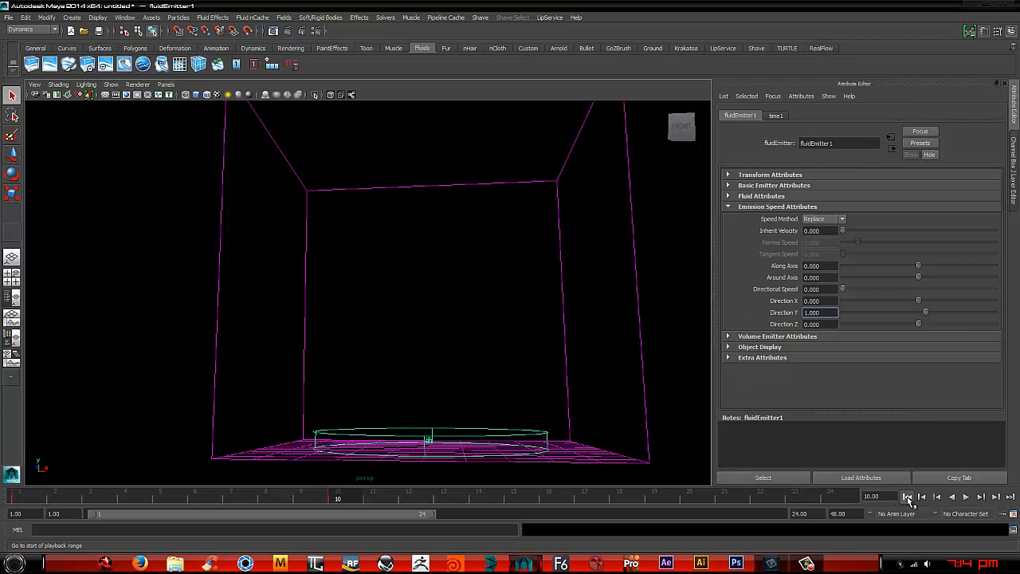
- Return to frame 1, set the emitter's Along Axis speed to 20 and key it
click(907, 497)
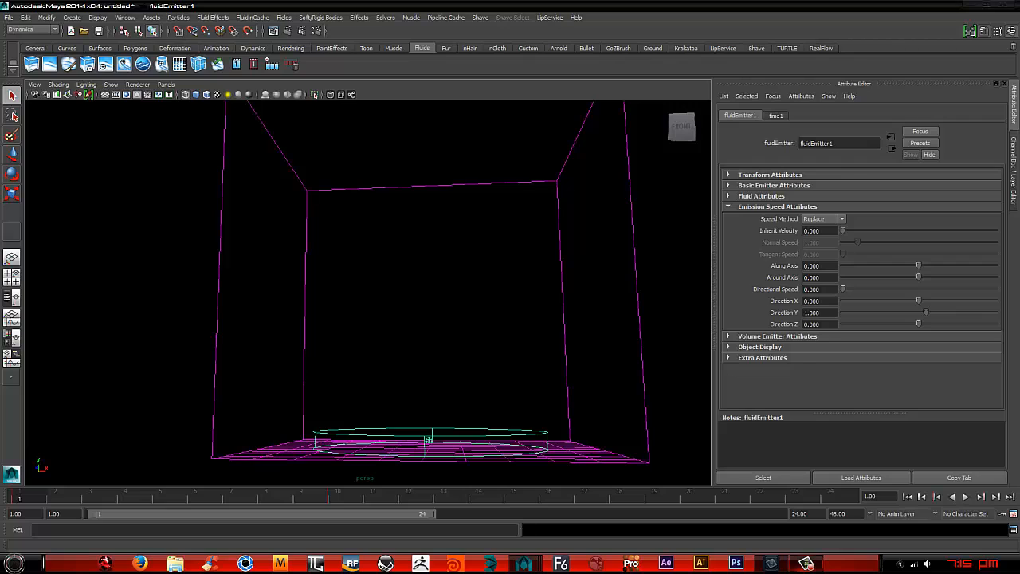
click(826, 266)
right_click(787, 266)
click(817, 282)
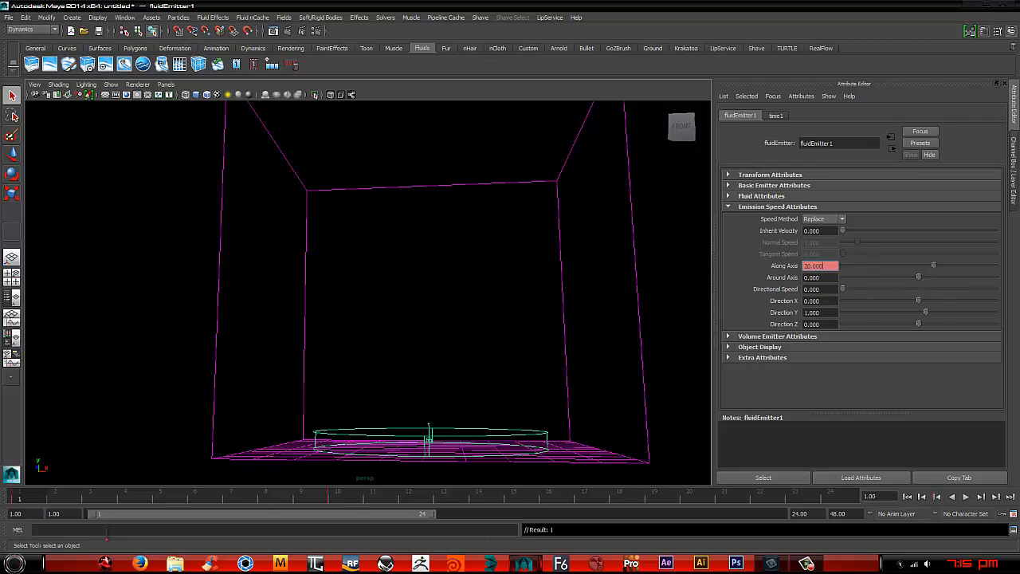
- Extend the end of the playback range to frame 100
key(alt+v)
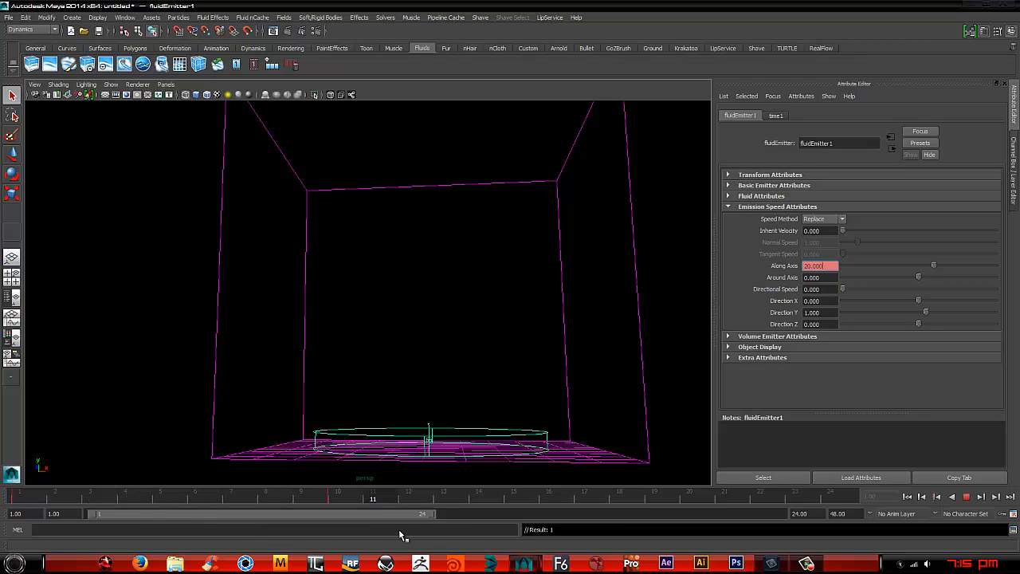
key(alt+v)
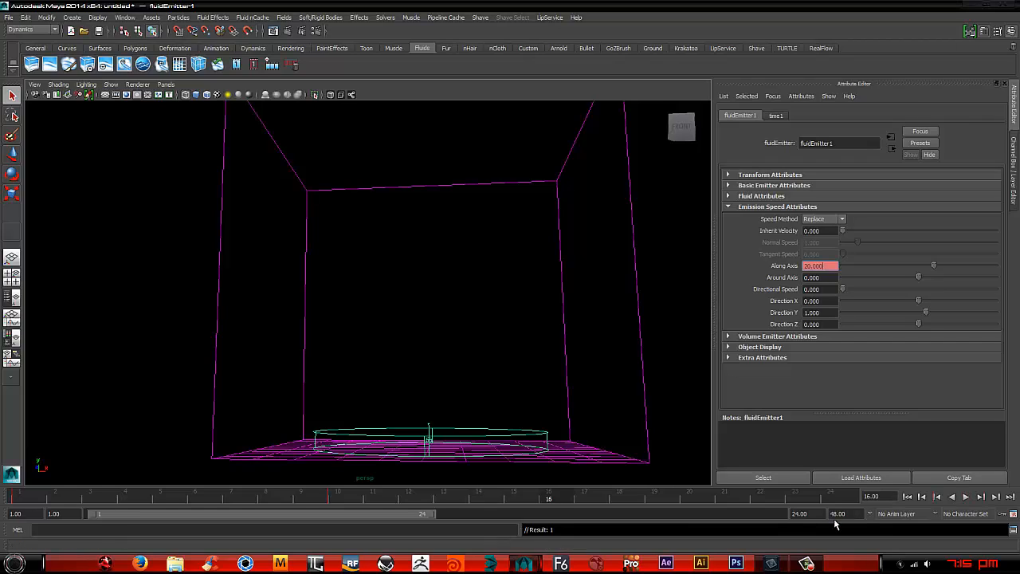
double_click(806, 513)
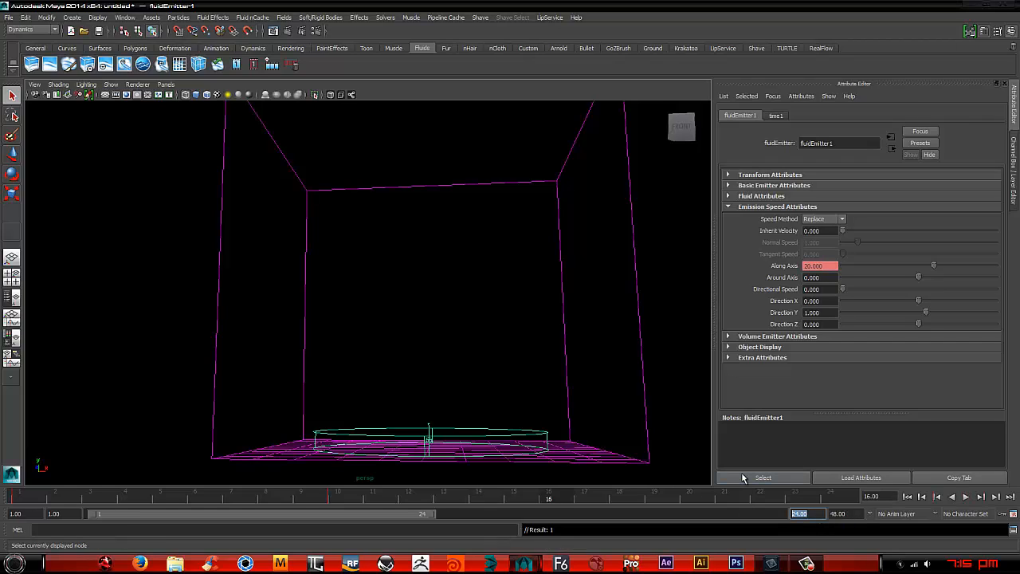
text(100)
key(Return)
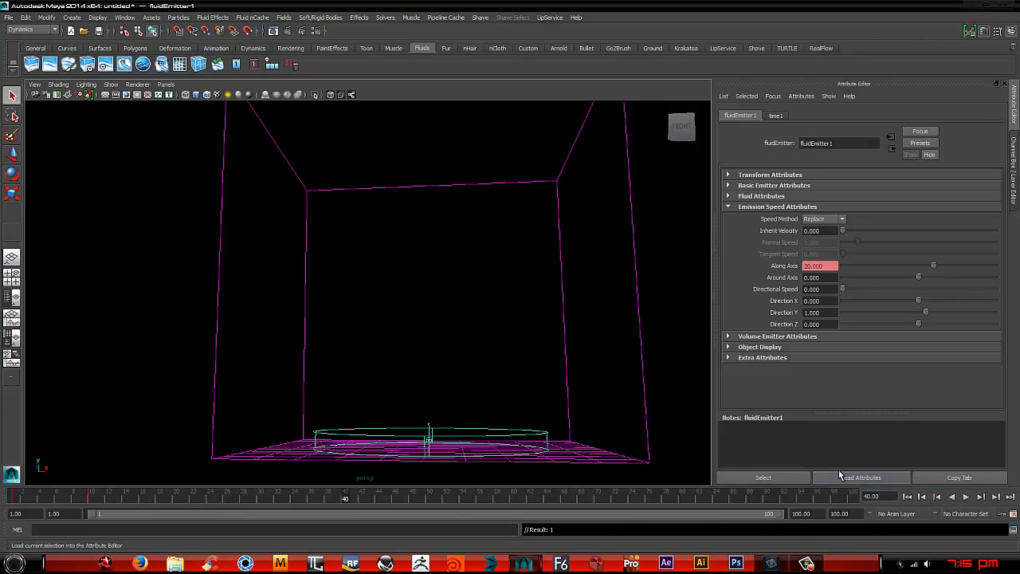
- Set the emitter's Along Axis speed to 0 and key it at frame 40
drag(827, 266, 790, 271)
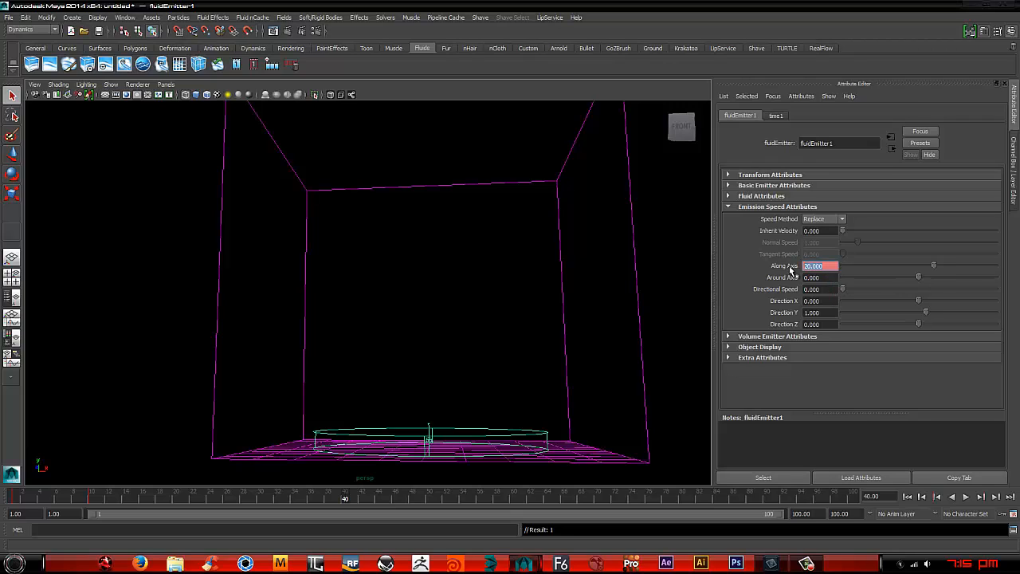
text(0)
key(Return)
right_click(790, 269)
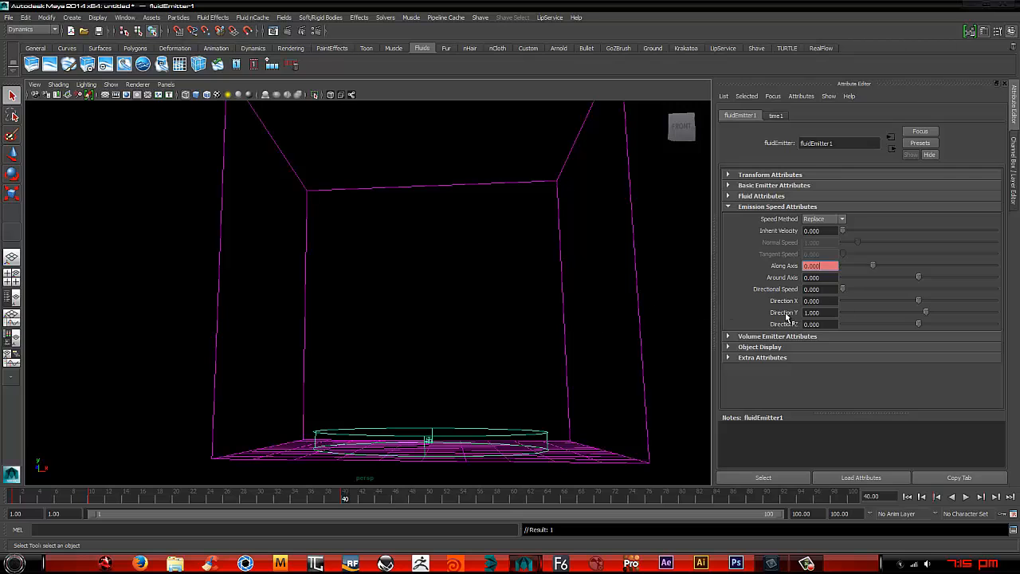
alt+drag(533, 239, 506, 273)
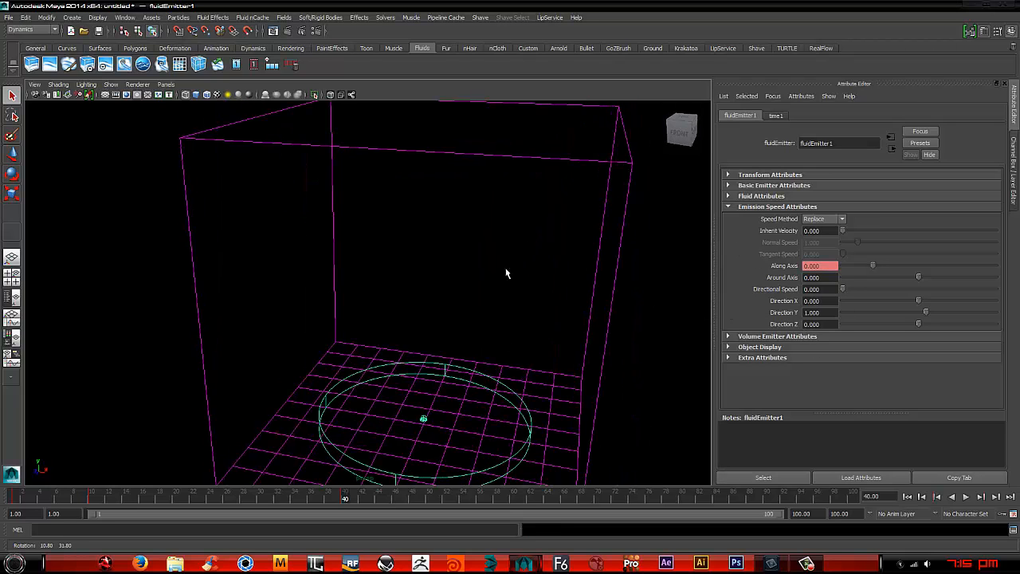
alt+right_drag(506, 273, 411, 317)
alt+drag(412, 317, 418, 320)
alt+right_drag(418, 321, 469, 339)
alt+drag(470, 339, 469, 332)
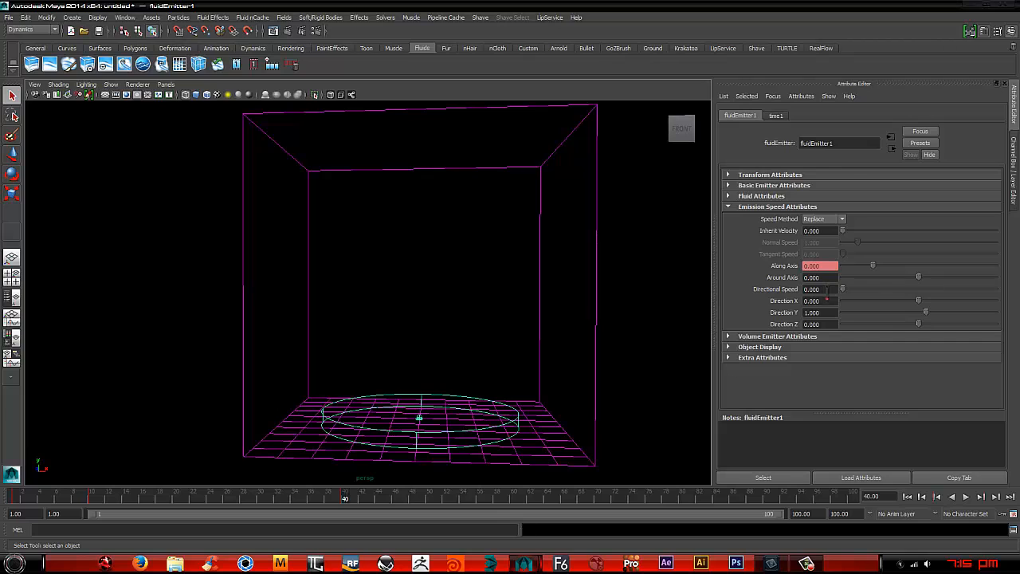
alt+drag(423, 326, 423, 345)
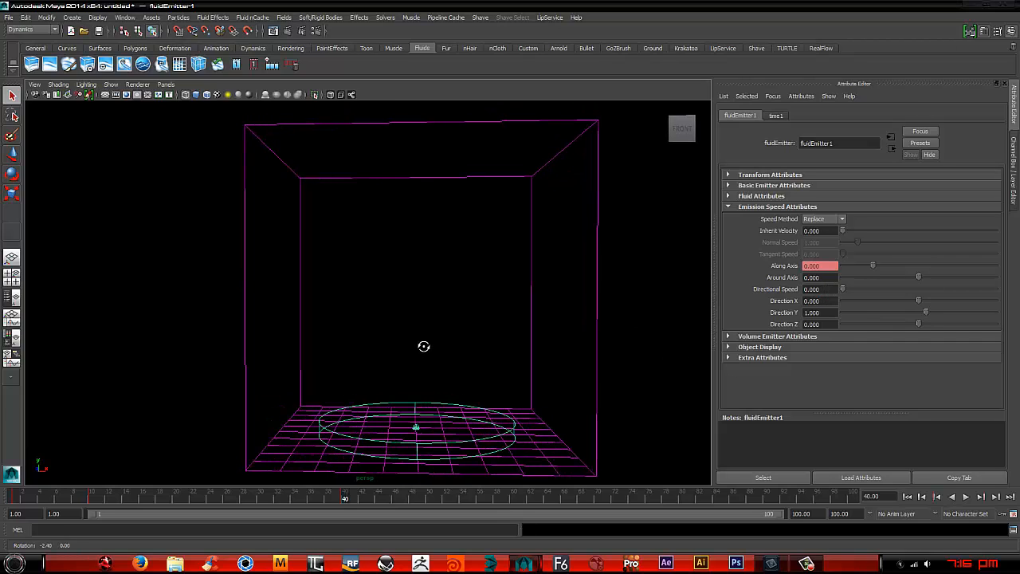
- Select the fluid container and set its Base Resolution to 30
click(598, 271)
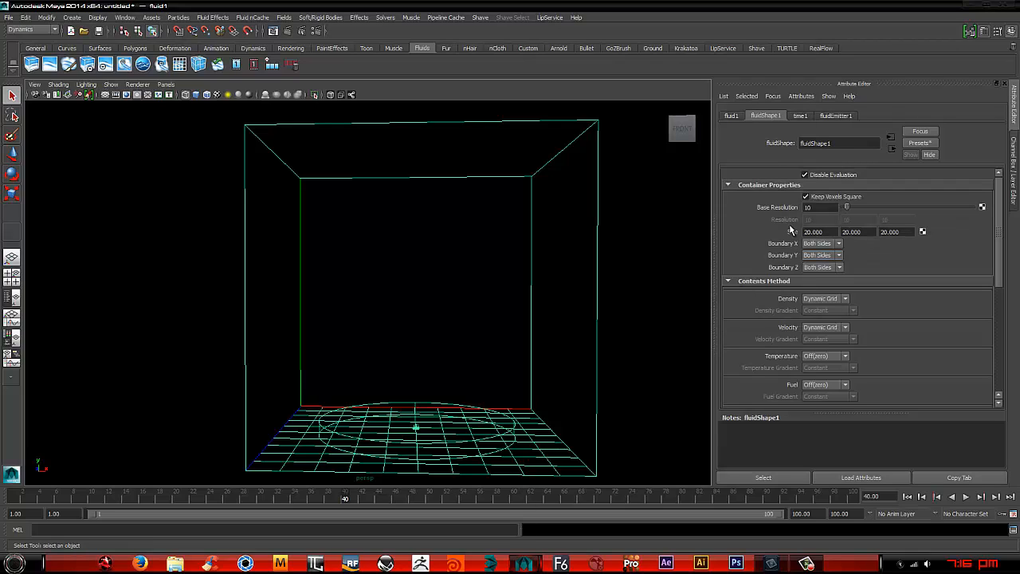
double_click(807, 206)
text(30)
key(Tab)
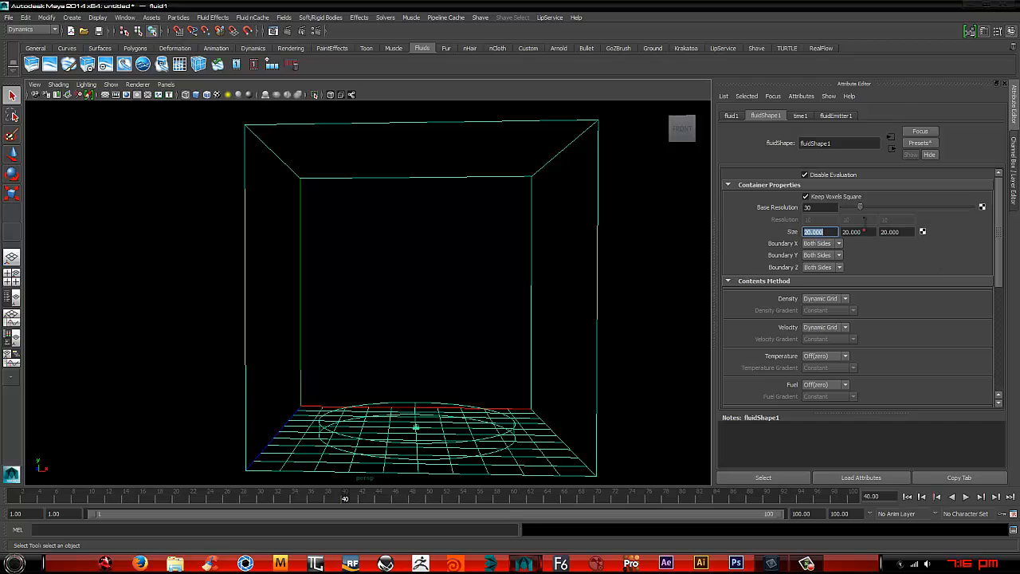
- Return to frame 1 and temporarily enable the fluid's evaluation to refresh the container, then disable it again
click(907, 496)
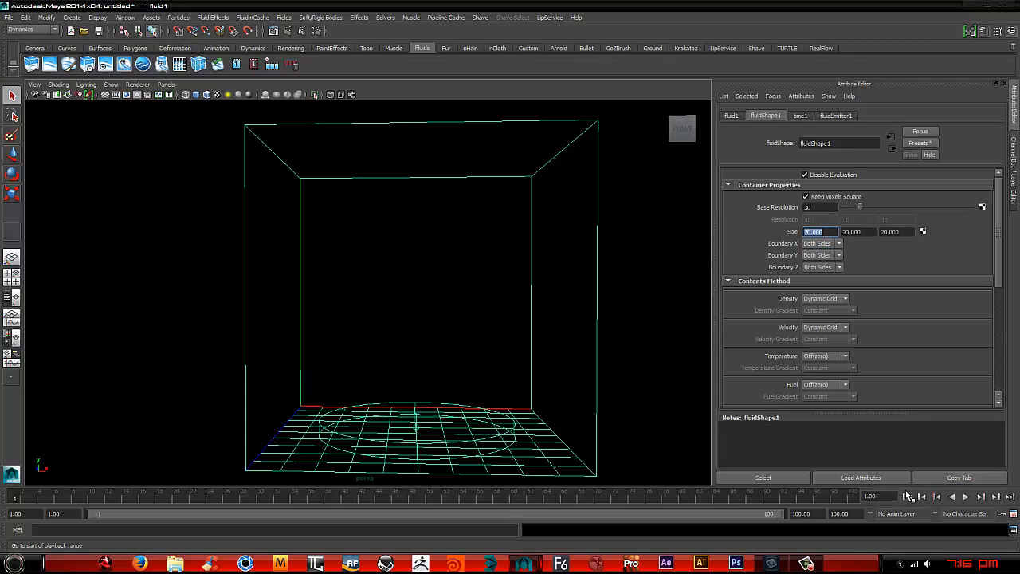
click(806, 175)
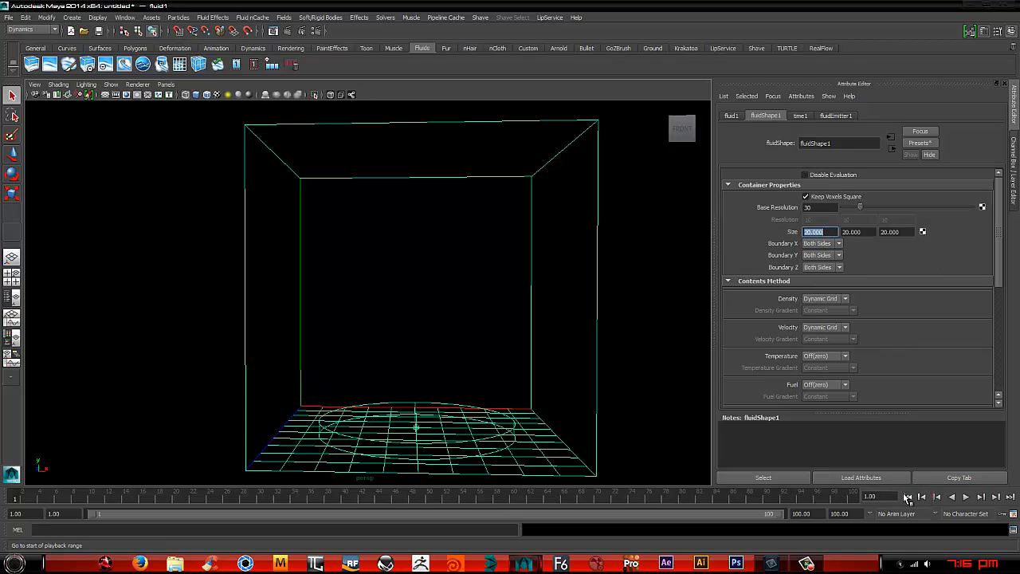
click(908, 497)
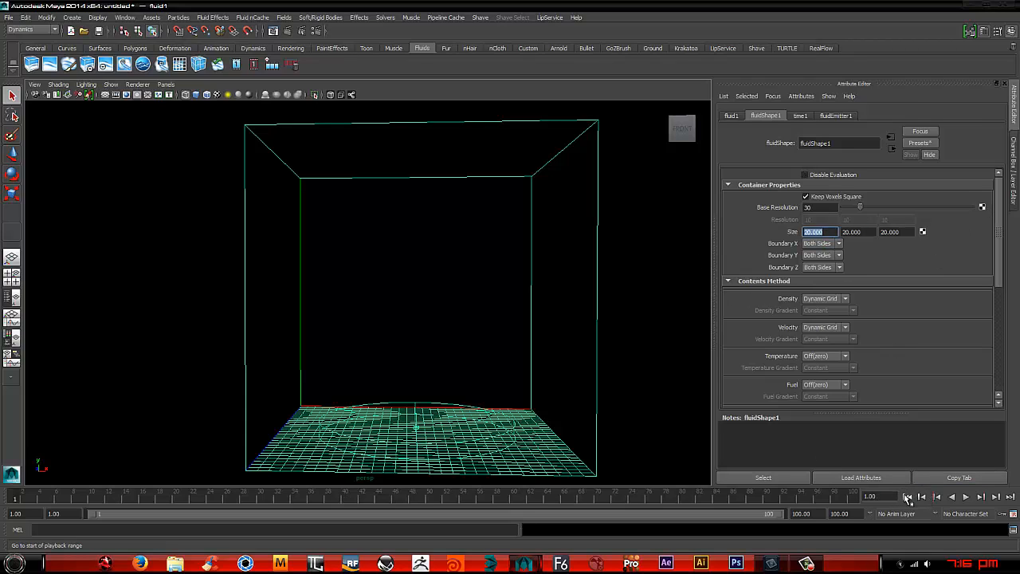
click(805, 174)
- Switch on Temperature and Fuel in the fluid container's Contents Method settings
scroll(779, 292, down, 3)
scroll(780, 292, down, 1)
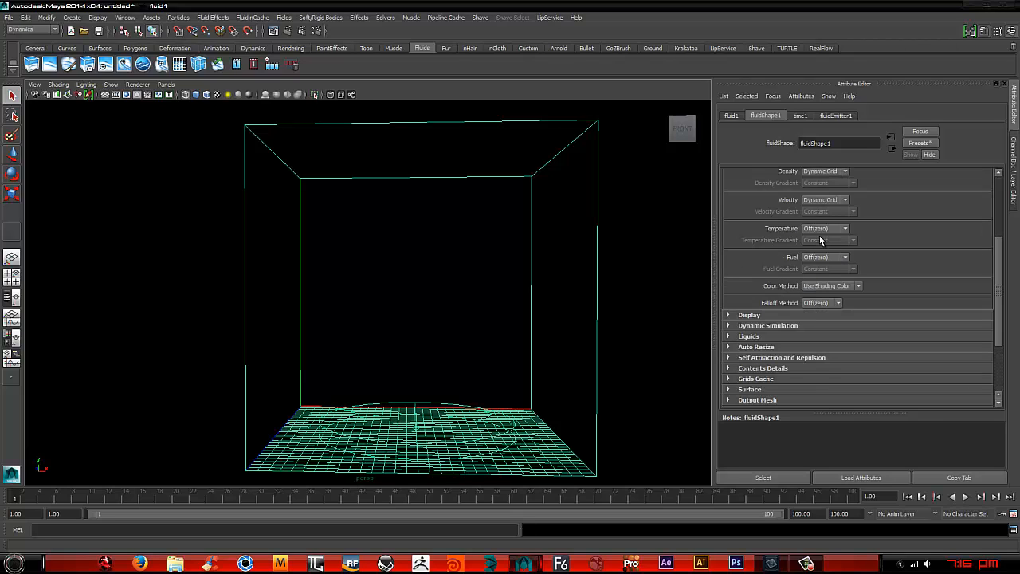
click(826, 230)
click(826, 259)
click(823, 257)
click(826, 273)
scroll(868, 291, up, 2)
- Set the fluid container's Boundary Draw display to Bounding box
click(741, 217)
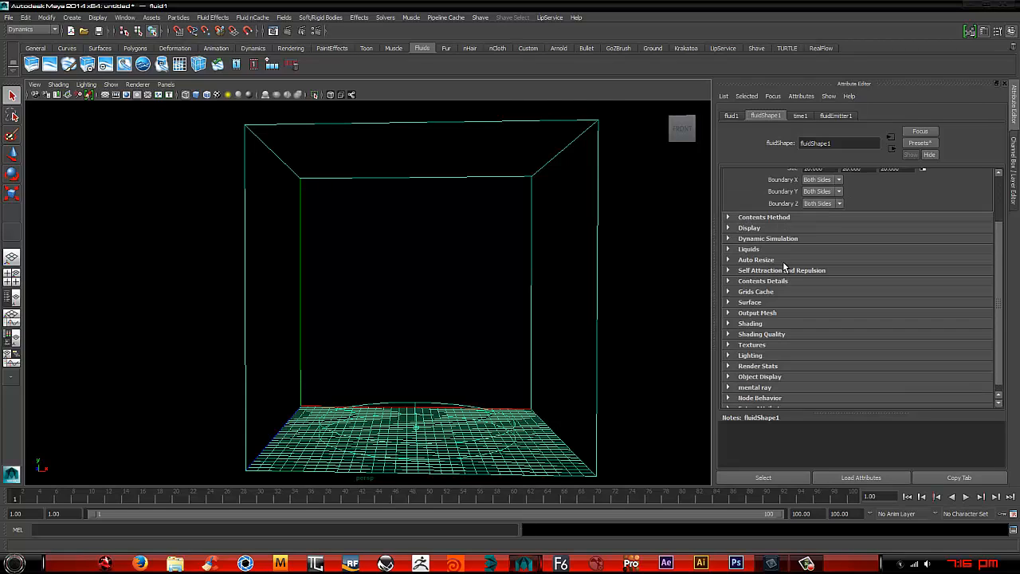
click(746, 228)
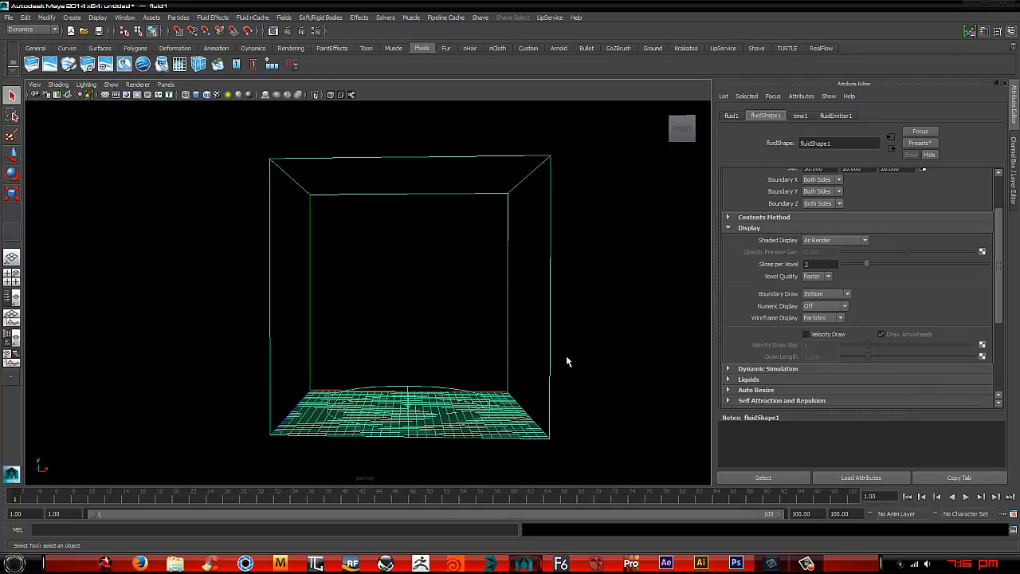
click(809, 294)
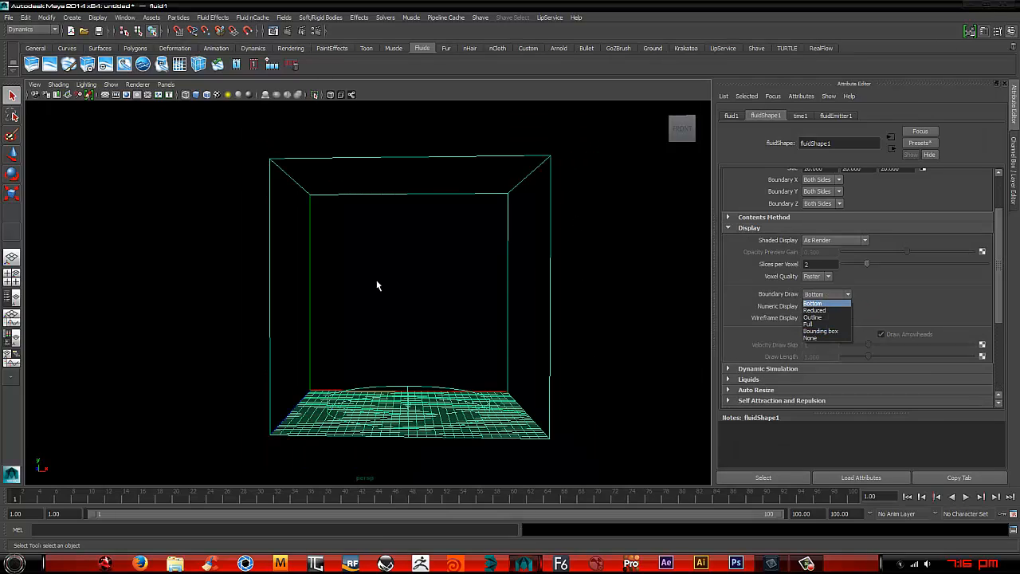
click(819, 331)
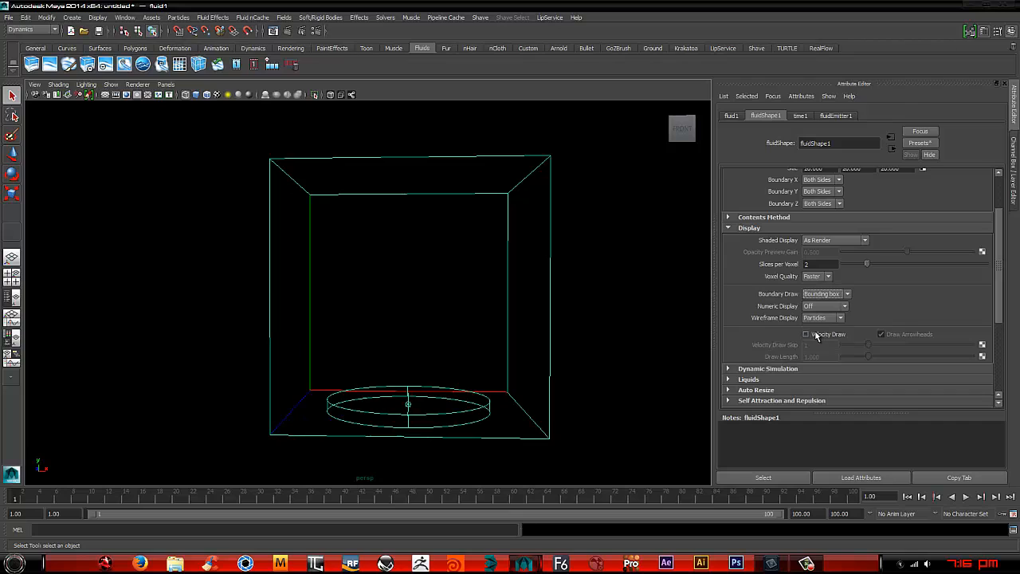
scroll(805, 313, down, 3)
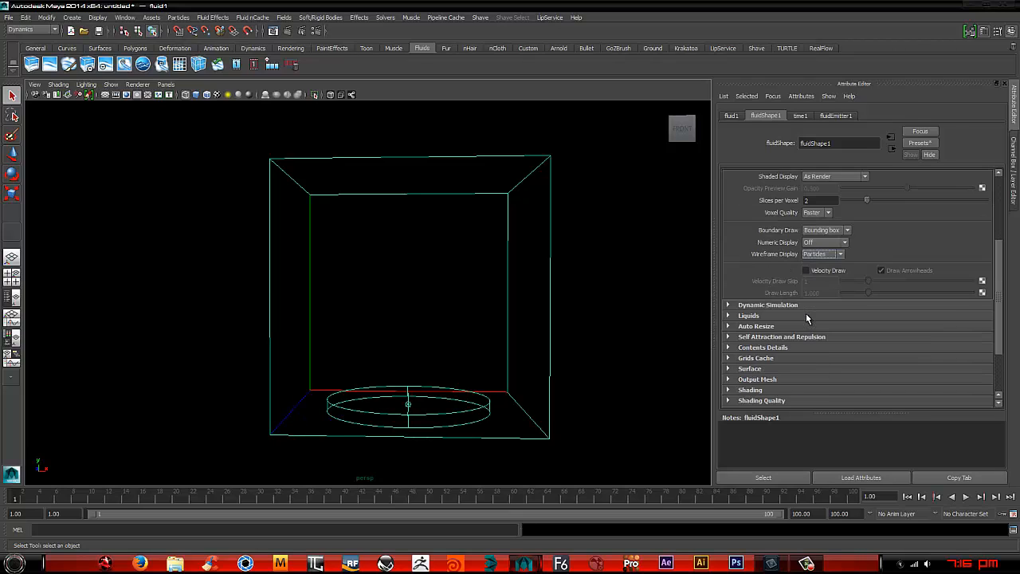
scroll(768, 237, up, 3)
click(752, 229)
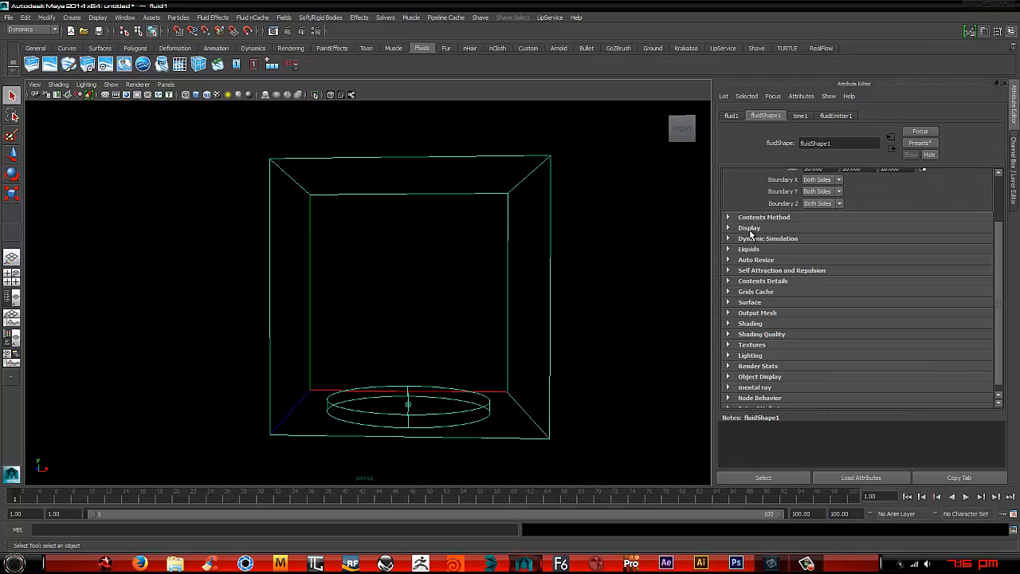
- Key the fluid's Damp at 0 on frame 1 in its Dynamic Simulation settings
click(738, 239)
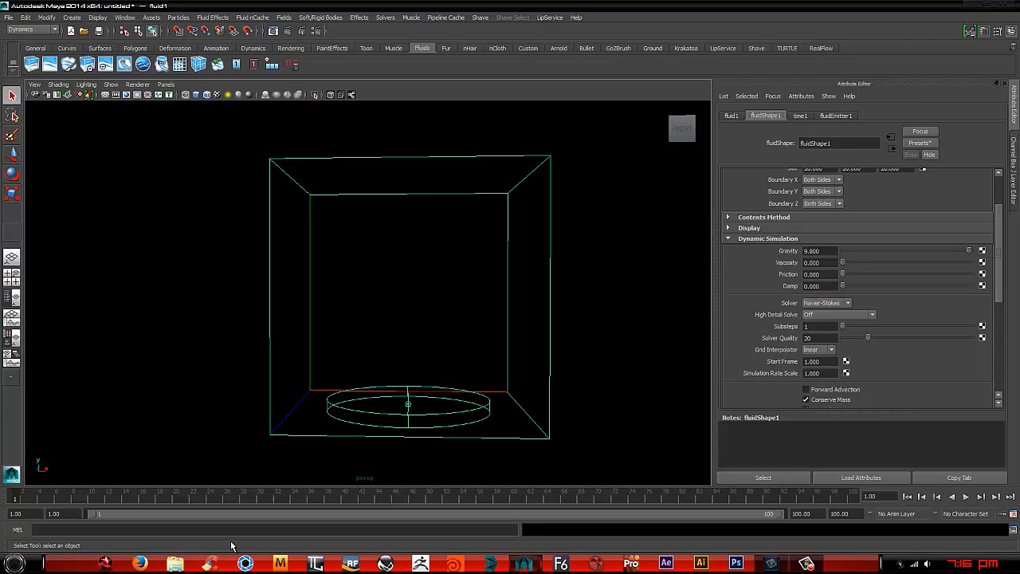
right_click(788, 291)
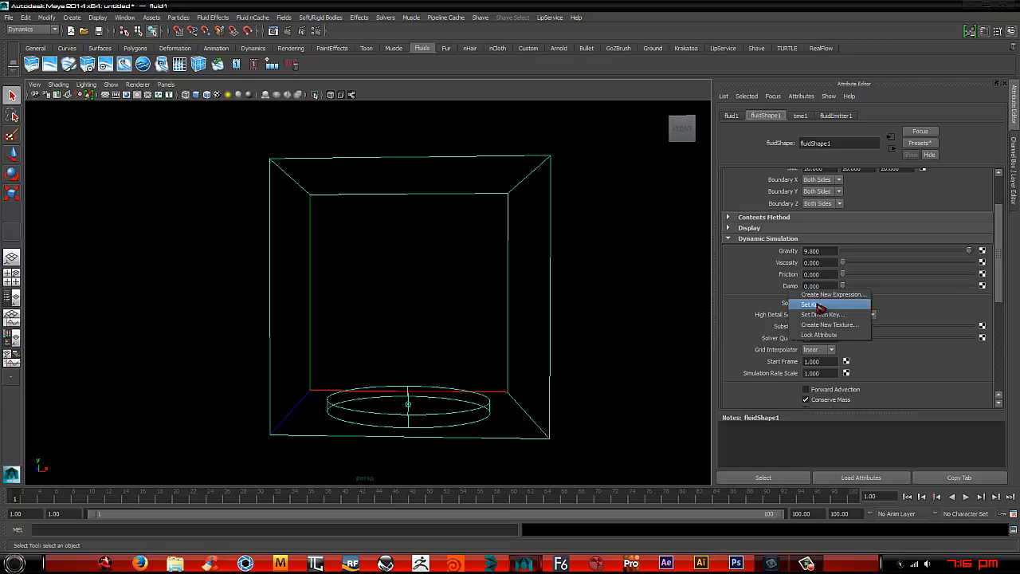
click(811, 304)
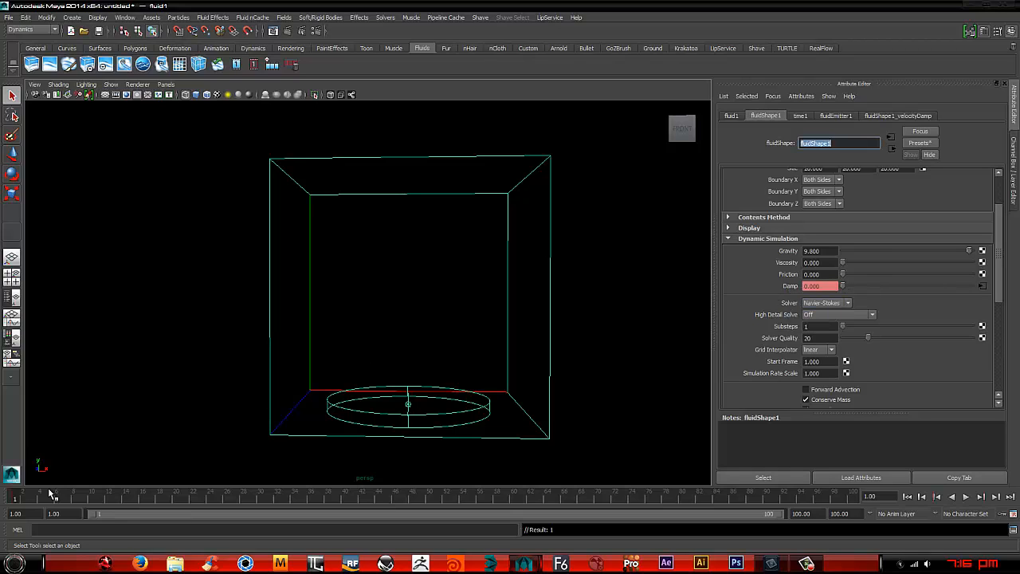
- Go to frame 60, set the fluid's Damp to 0.005 and key it
drag(24, 497, 566, 518)
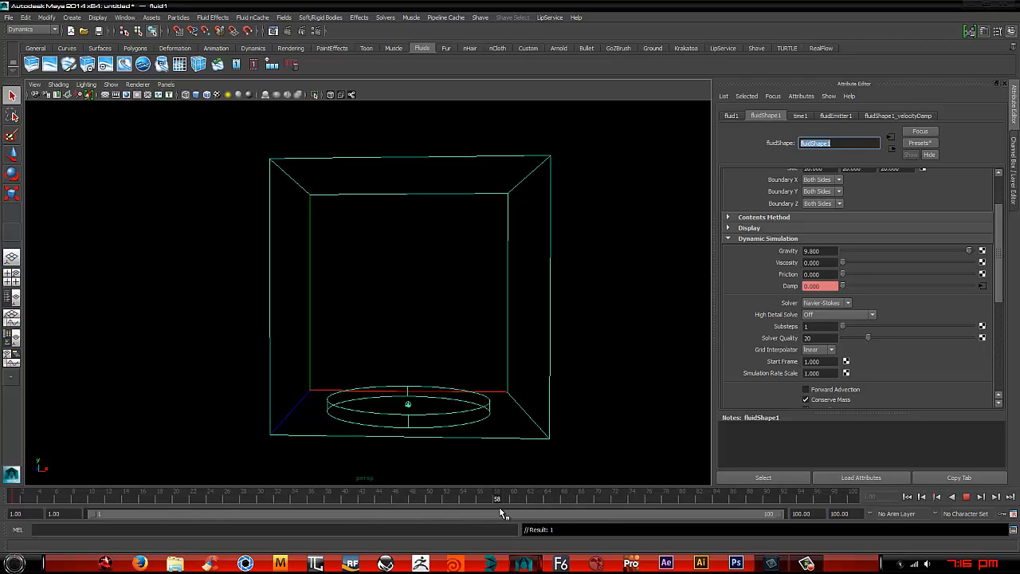
drag(500, 514, 514, 517)
click(818, 287)
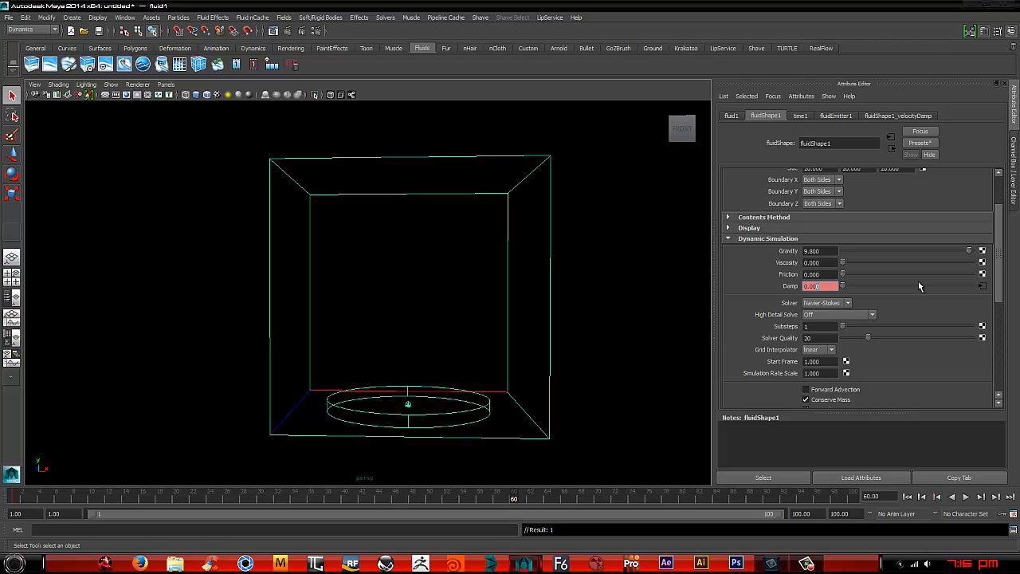
text(5)
right_click(803, 288)
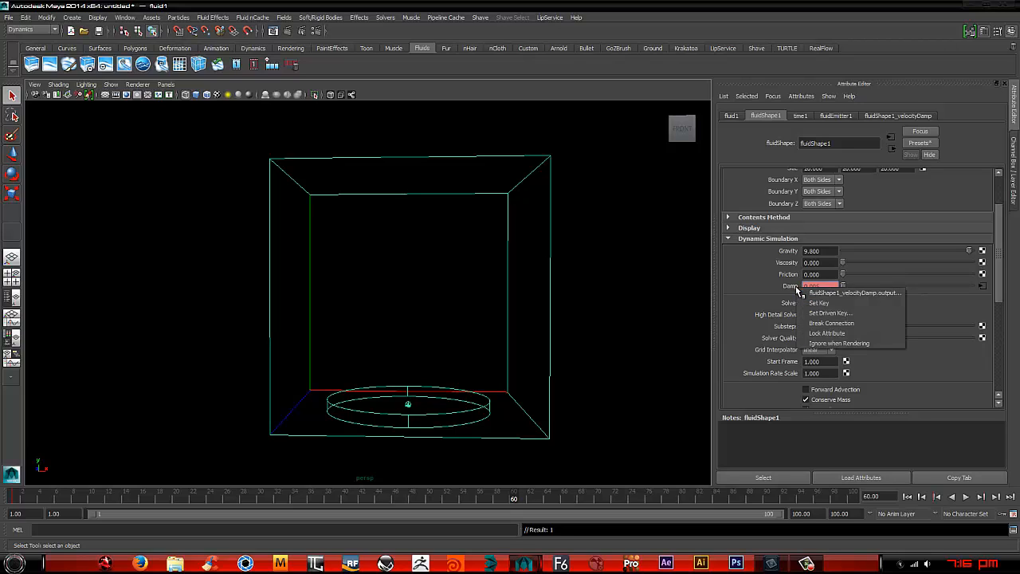
click(836, 297)
click(825, 286)
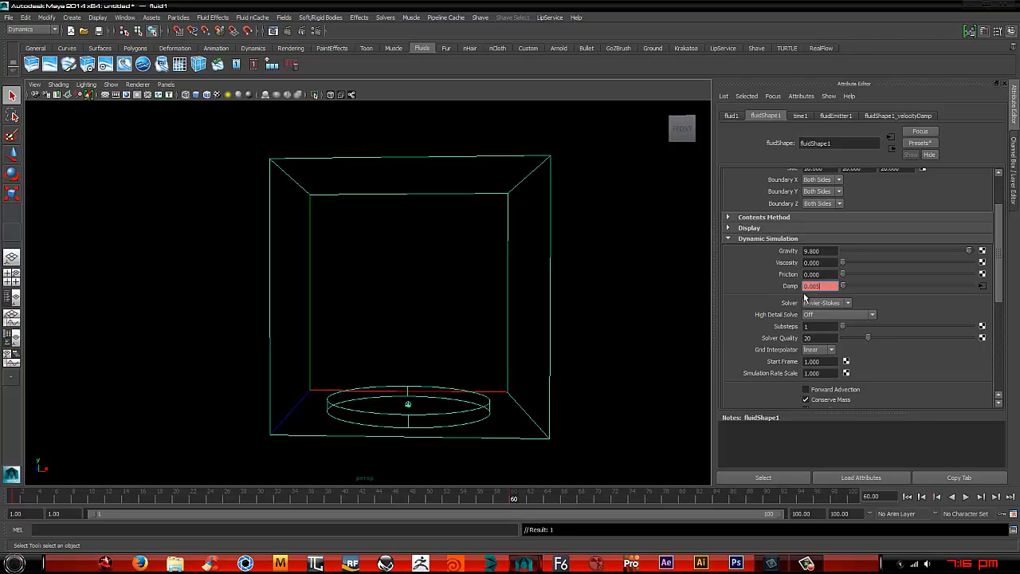
click(820, 274)
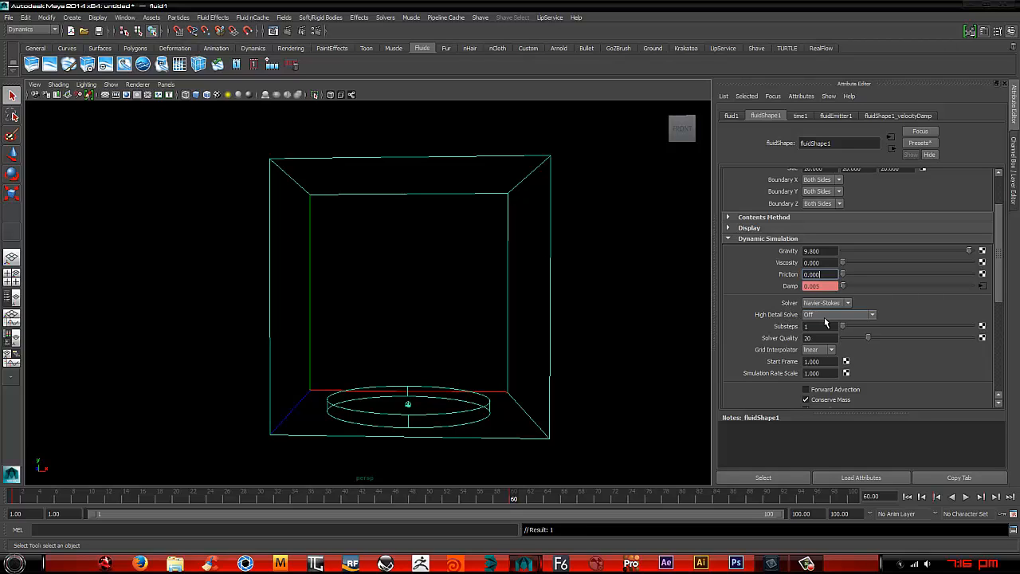
- Keep High Detail Solve Off and set the fluid's Substeps to 3
click(813, 316)
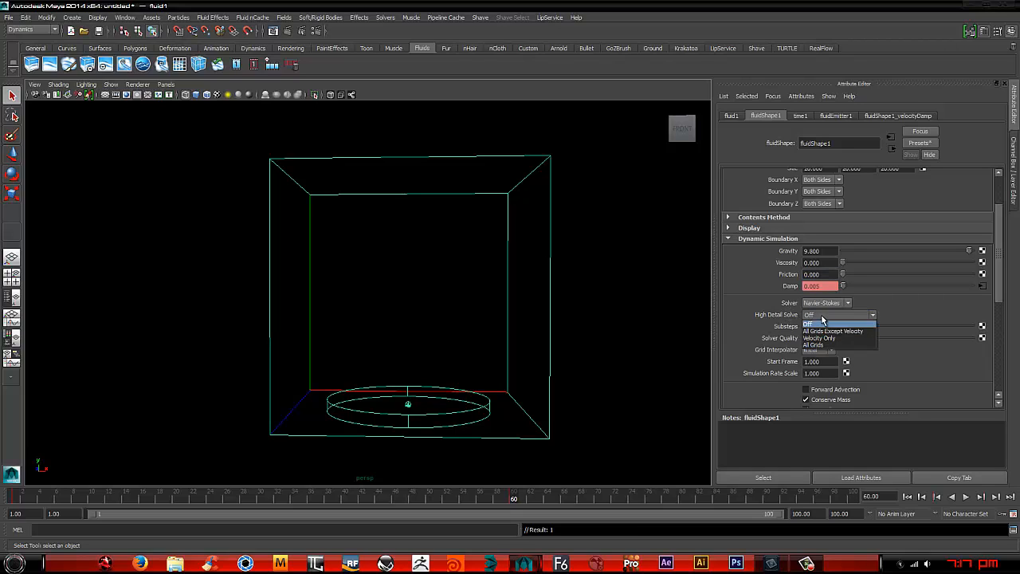
click(818, 325)
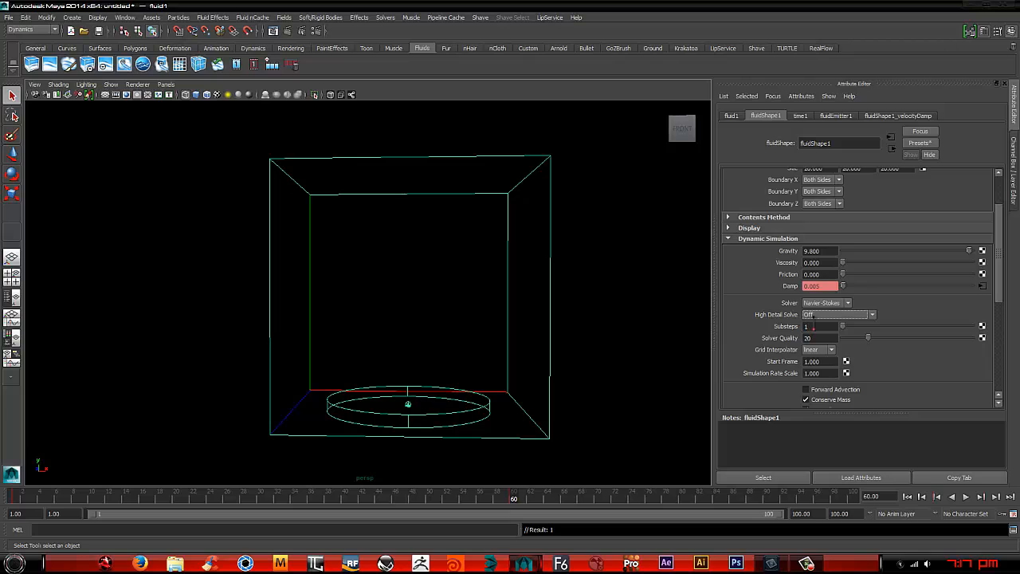
double_click(813, 327)
click(805, 338)
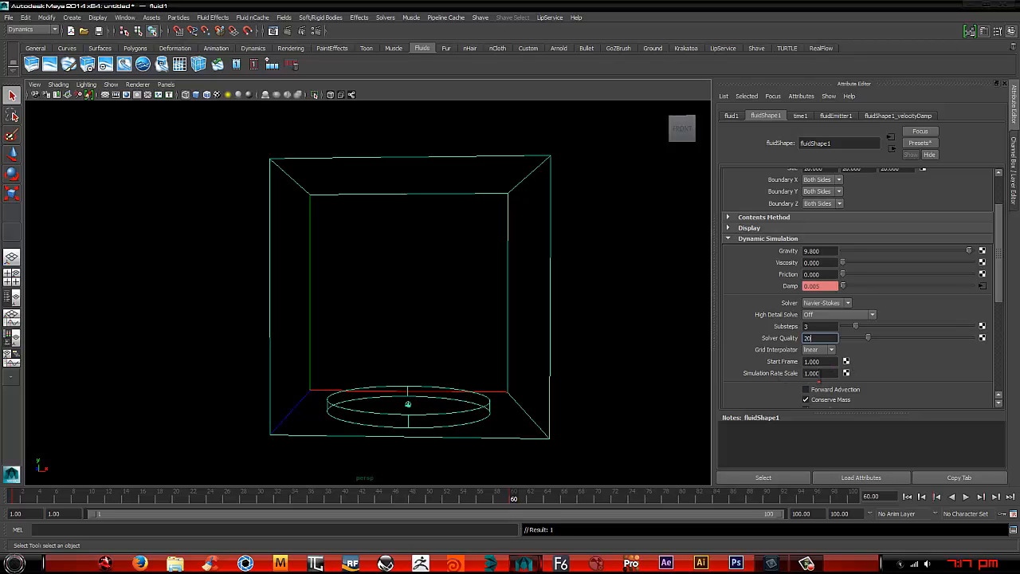
- Return to frame 1, set the fluid's Simulation Rate Scale to 6 and key it
key(Tab)
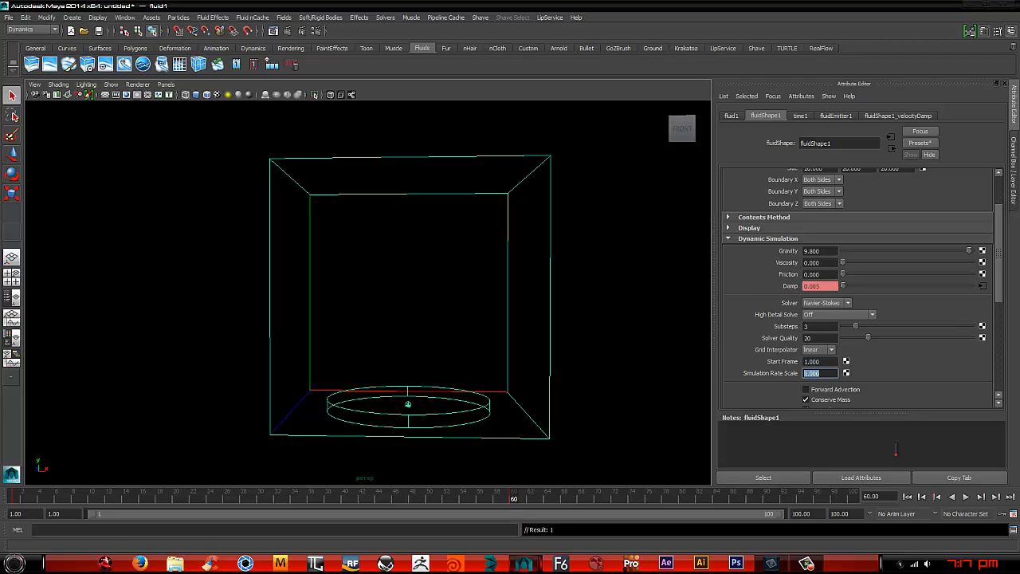
click(908, 497)
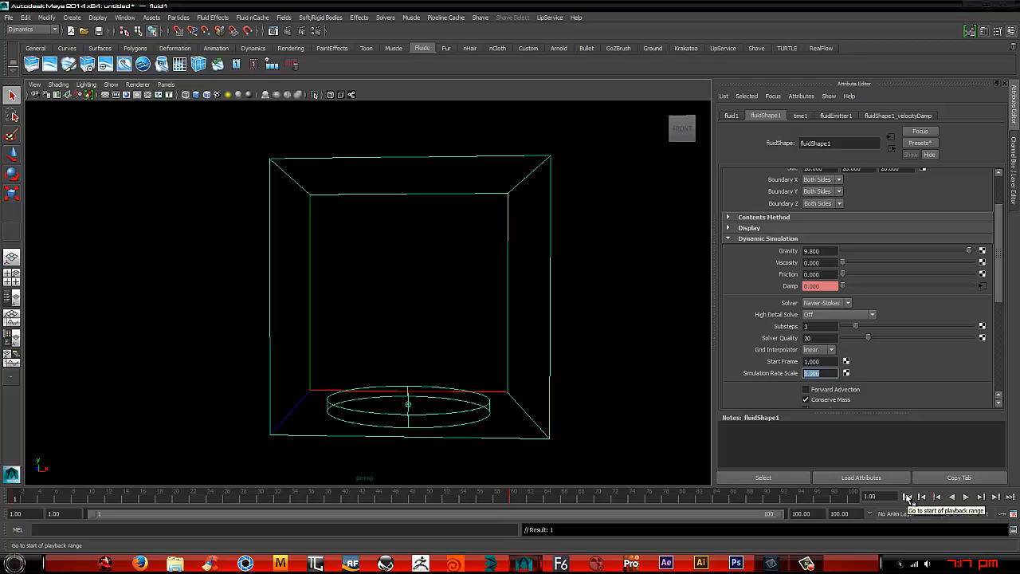
text(6)
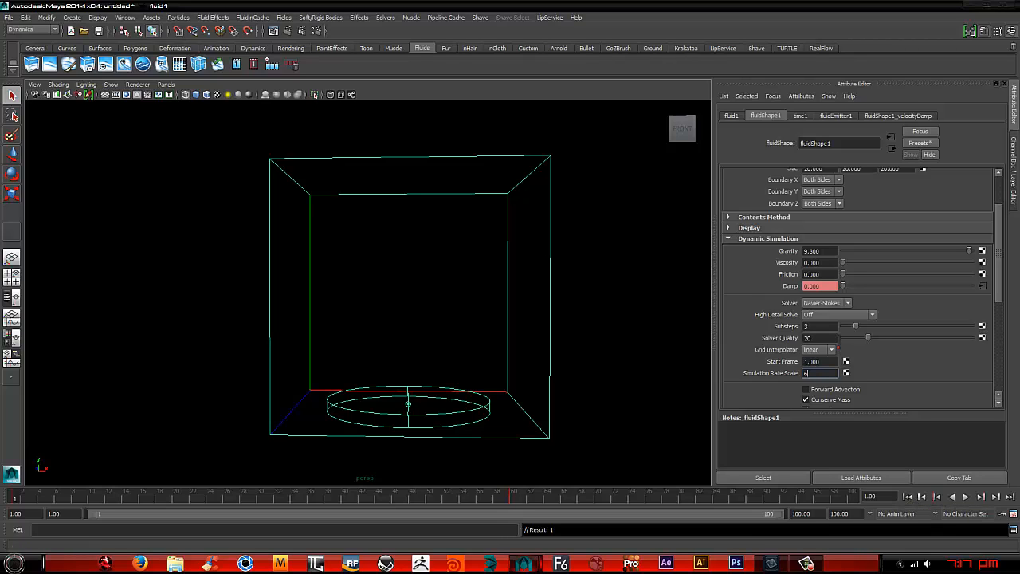
key(Return)
right_click(783, 374)
click(805, 388)
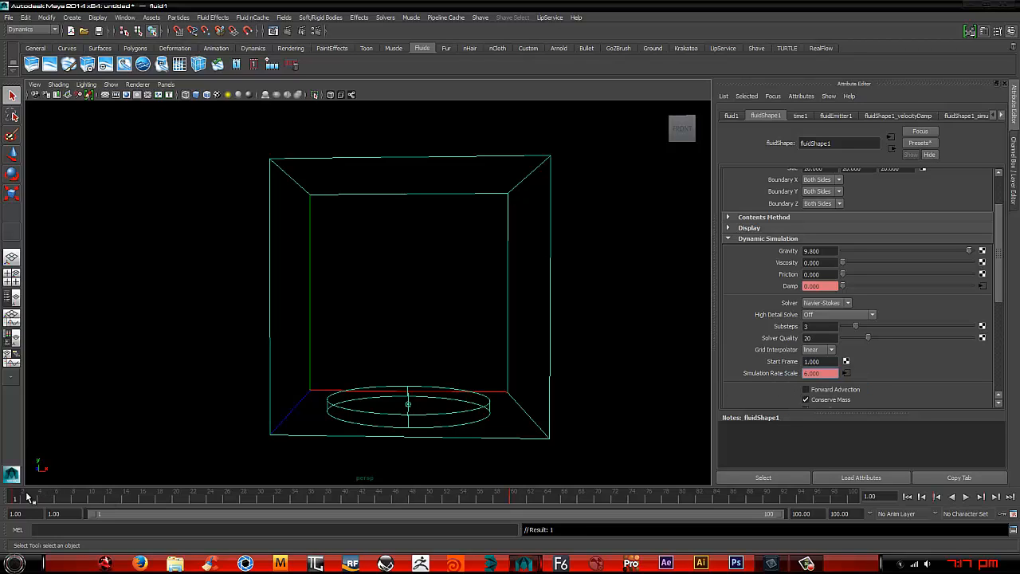
- Go to frame 15, set the Simulation Rate Scale to 1.5 and key it
key(alt+v)
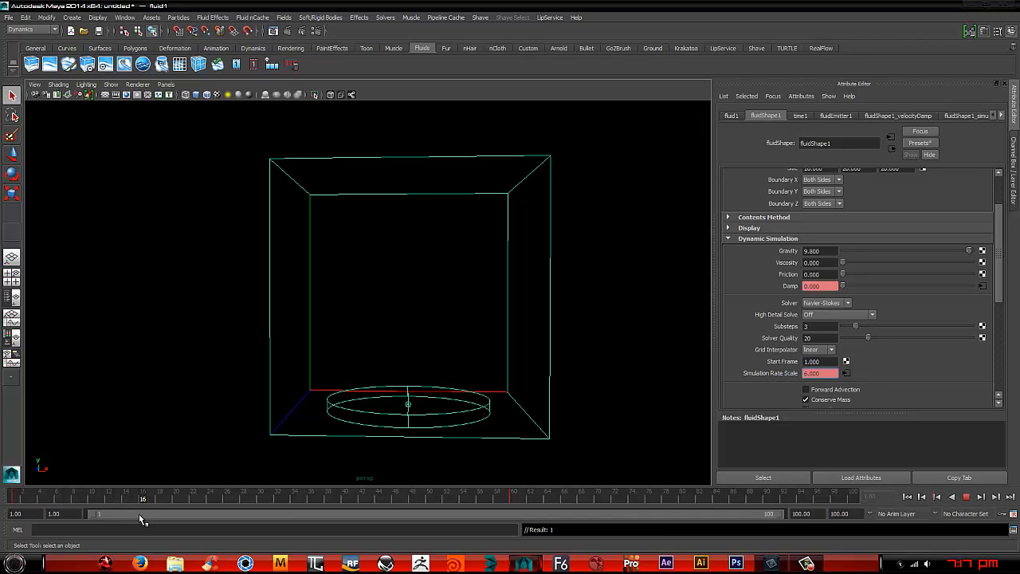
key(alt+v)
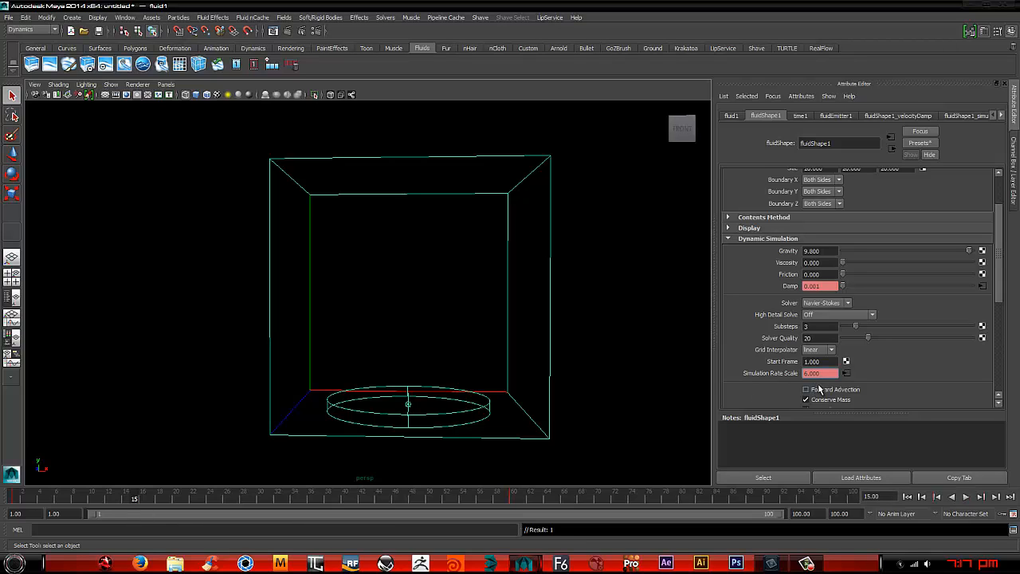
text(1.)
right_click(785, 372)
click(827, 389)
- Enable Auto Resize for the fluid, with Resize Closed Boundaries, Resize To Emitter and Resize In Substeps turned off
scroll(809, 326, down, 2)
scroll(767, 293, up, 1)
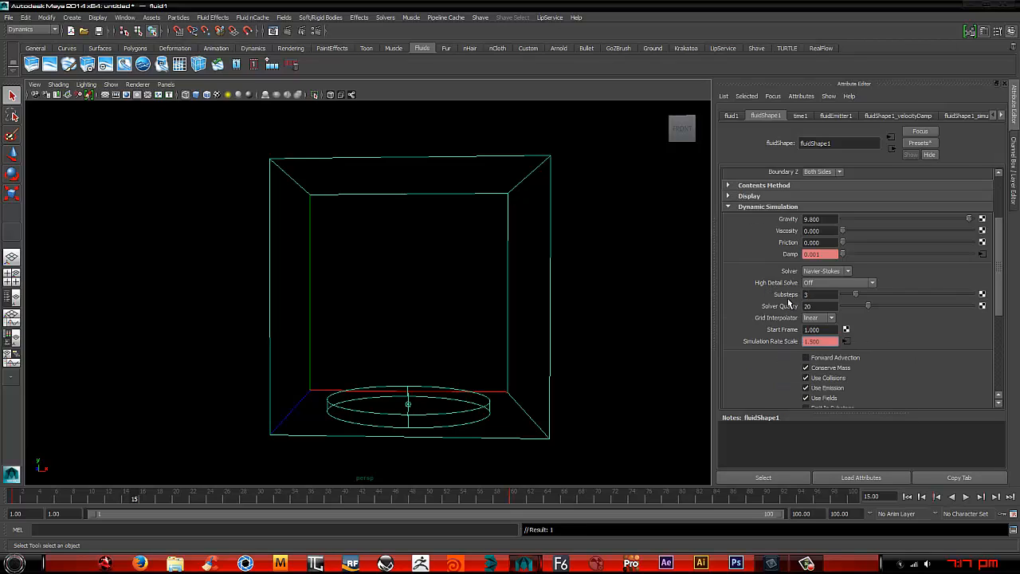
scroll(756, 239, down, 2)
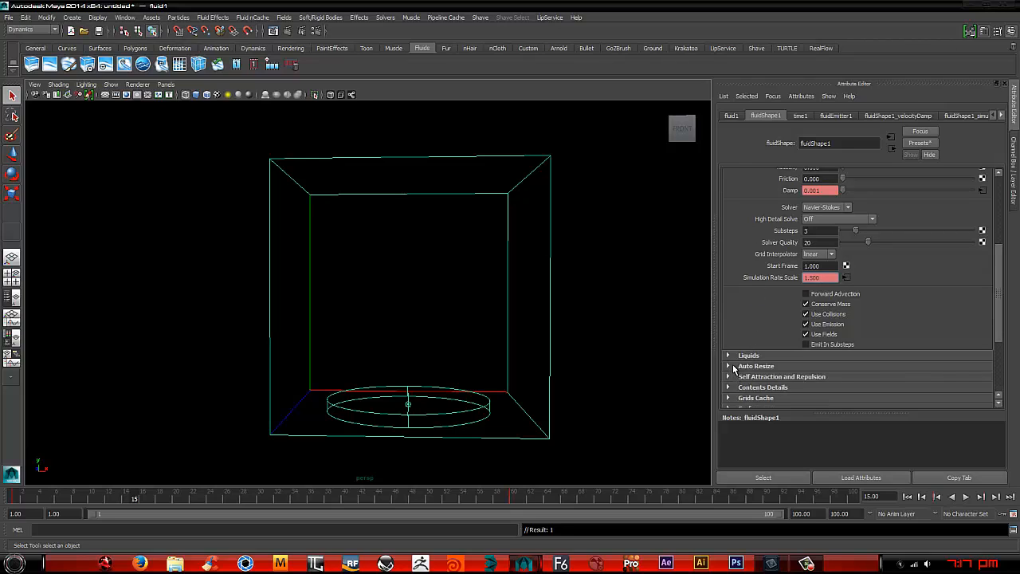
click(806, 377)
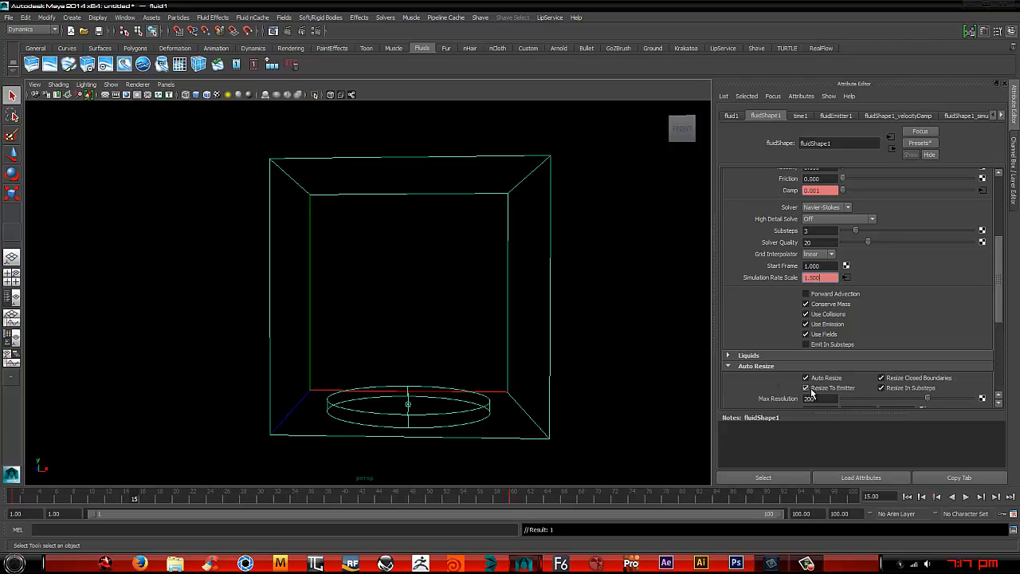
click(881, 378)
click(881, 388)
scroll(865, 384, down, 2)
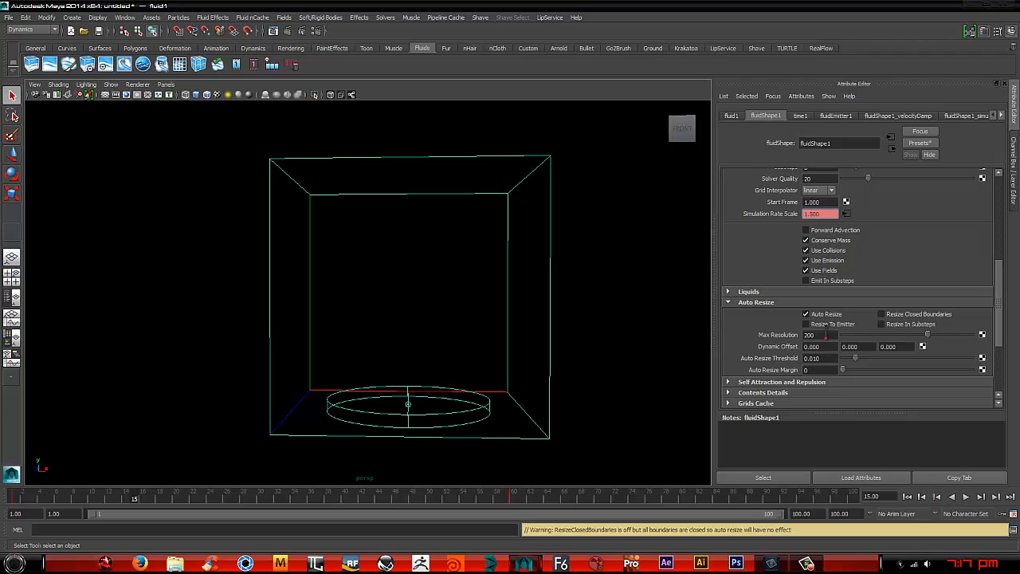
- Set the Auto Resize Max Resolution to 350, Auto Resize Threshold to 0.001 and Auto Resize Margin to 7
double_click(825, 335)
text(350)
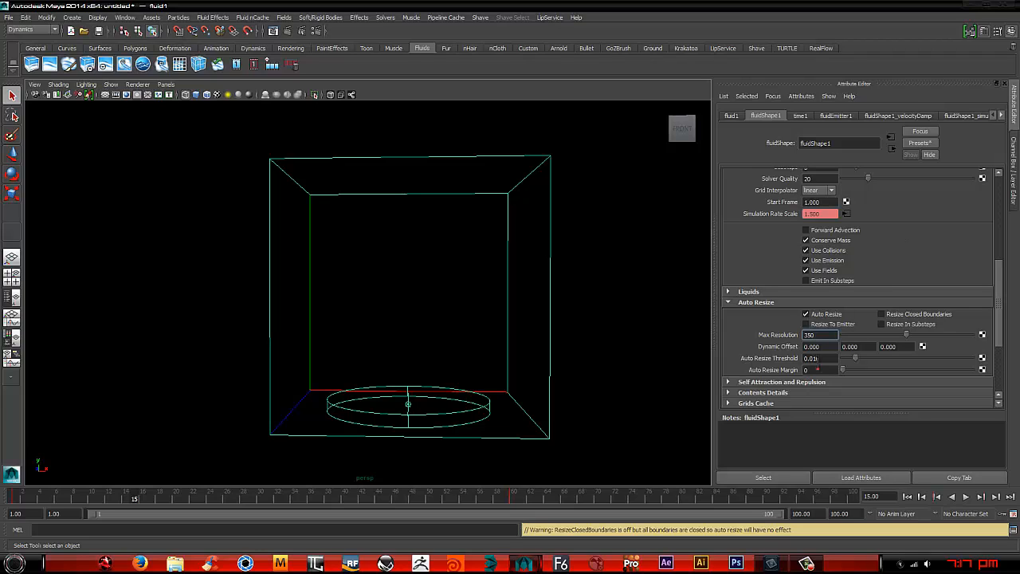
drag(814, 358, 821, 358)
text(01)
key(Tab)
text(7)
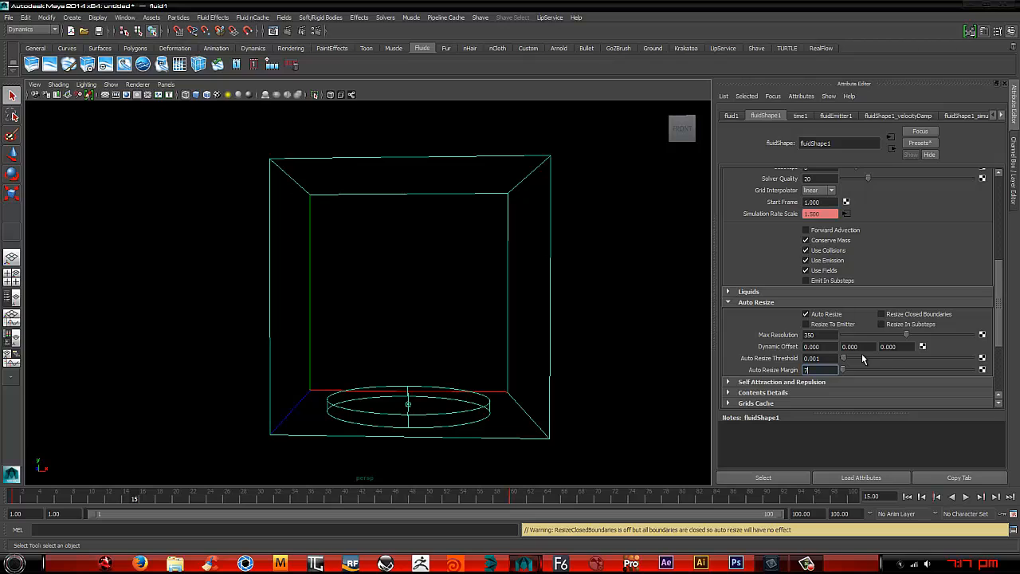
- Collapse the Auto Resize settings and expand the Density settings within the fluid's Contents Details
scroll(781, 298, down, 2)
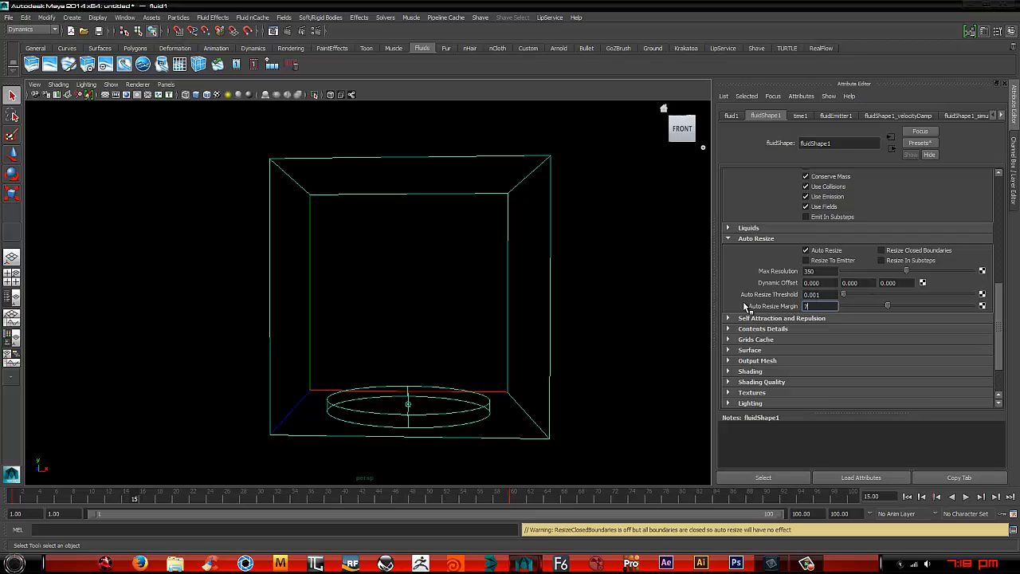
click(747, 238)
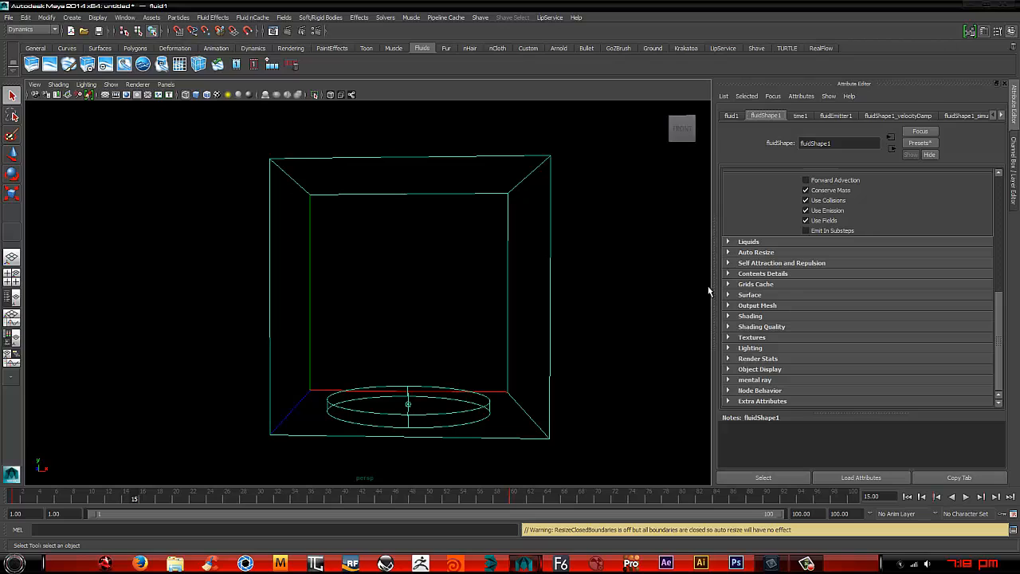
click(734, 275)
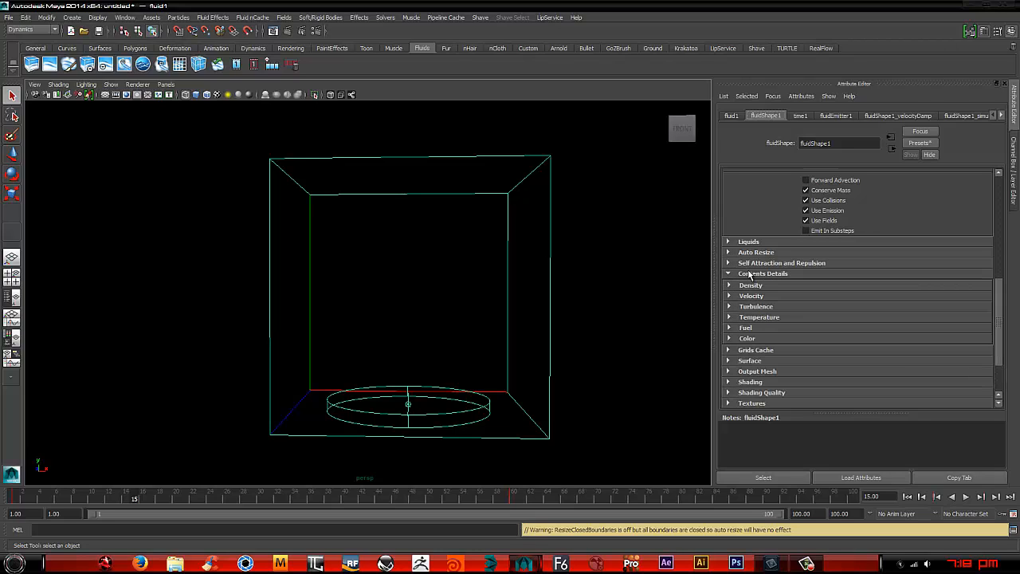
click(728, 286)
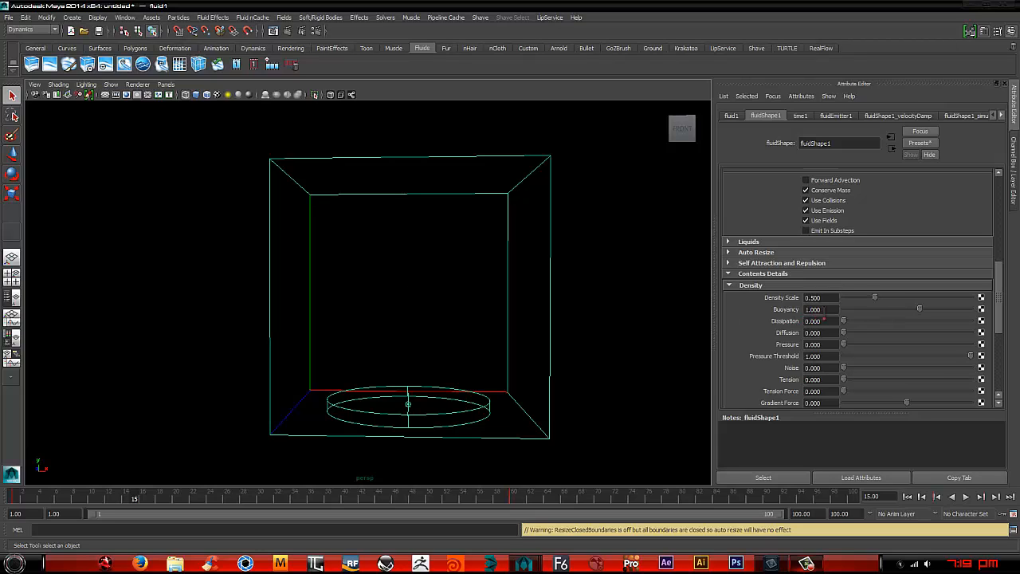
- Set the density Buoyancy to 30 and key it at frame 15
click(829, 309)
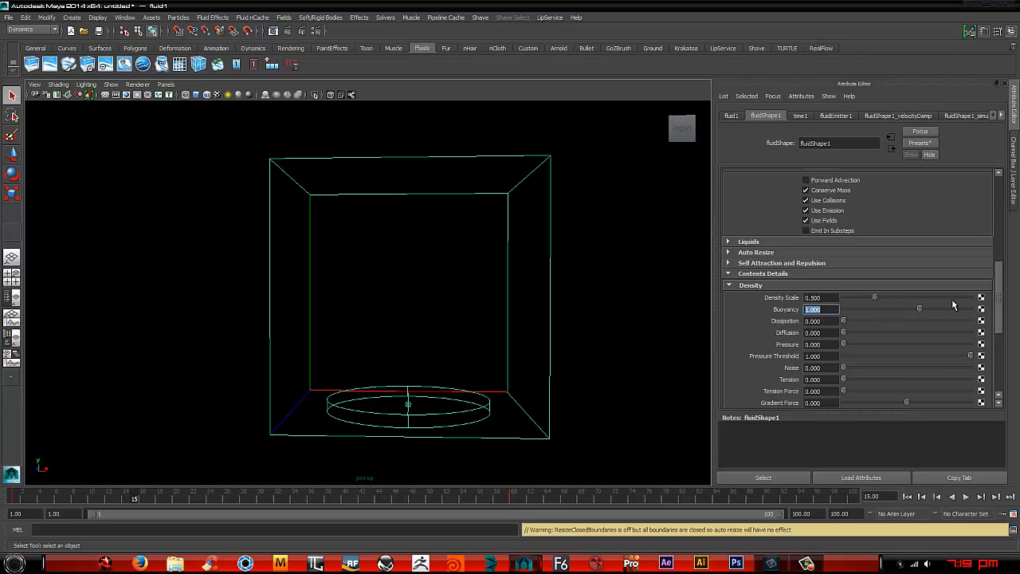
text(30)
key(Return)
right_click(785, 311)
click(817, 324)
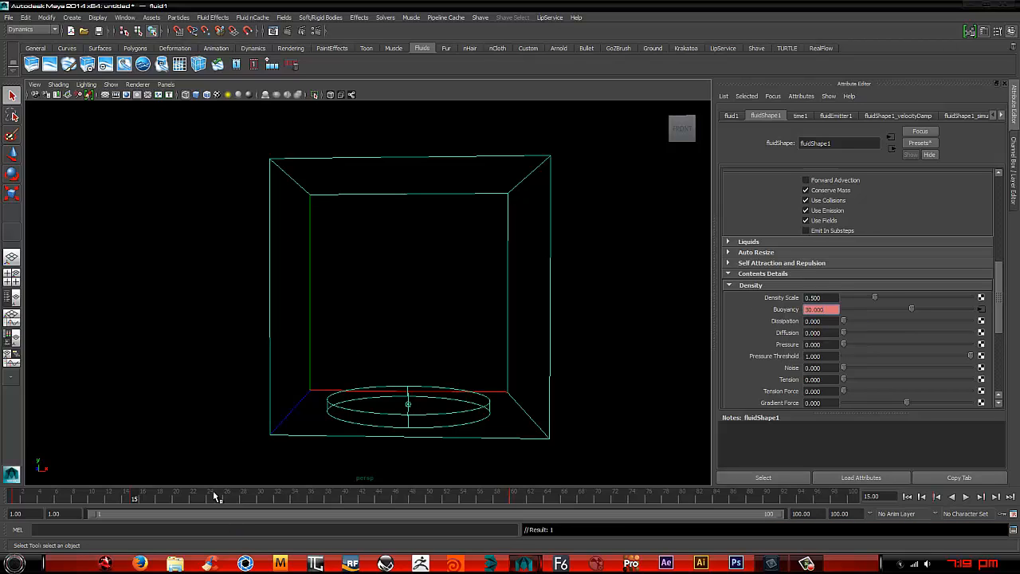
- Play from frame 1 to frame 15, set the density Buoyancy to 1 and key it there
click(14, 498)
key(alt+v)
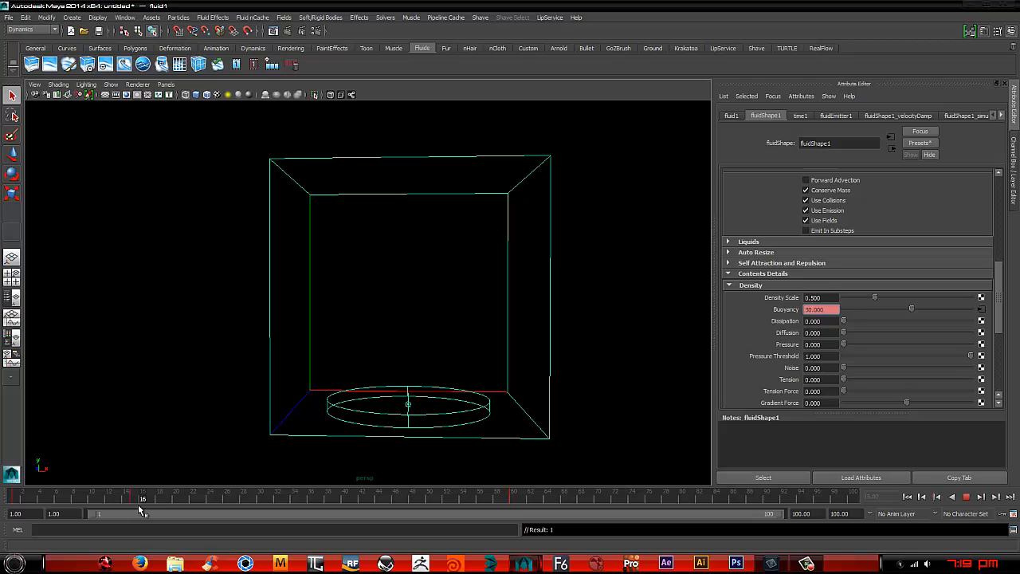
key(alt+v)
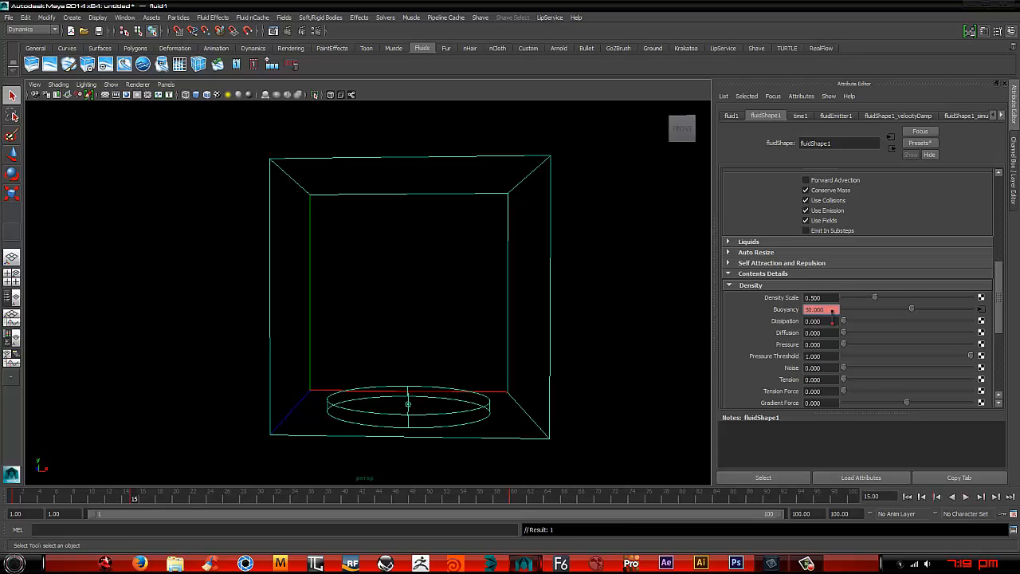
drag(830, 315, 795, 315)
text(1)
key(Return)
right_click(805, 309)
click(781, 360)
- Set the density Dissipation to 0.5
key(Tab)
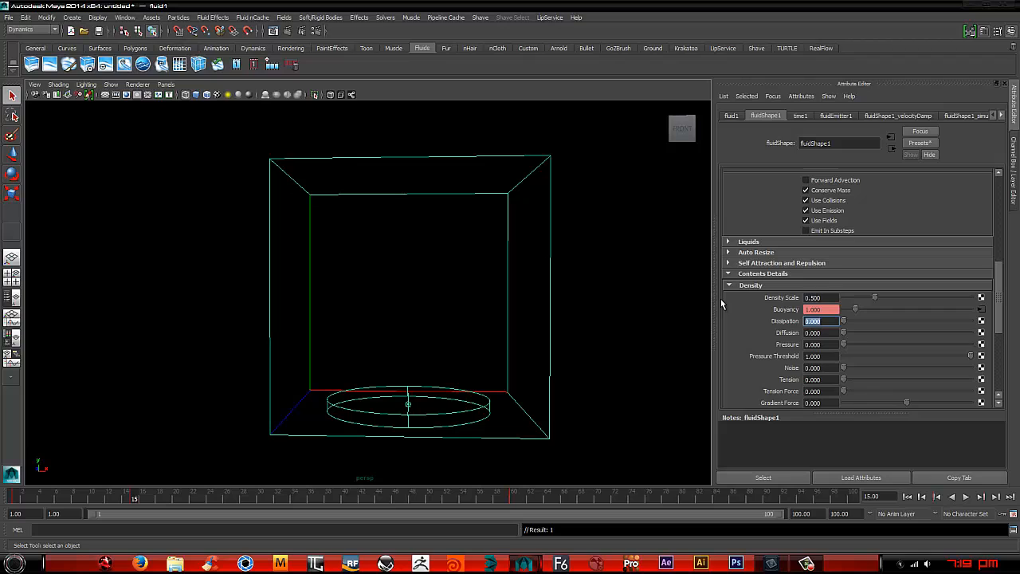
text(0.1)
key(Return)
drag(821, 321, 811, 321)
text(5)
key(Return)
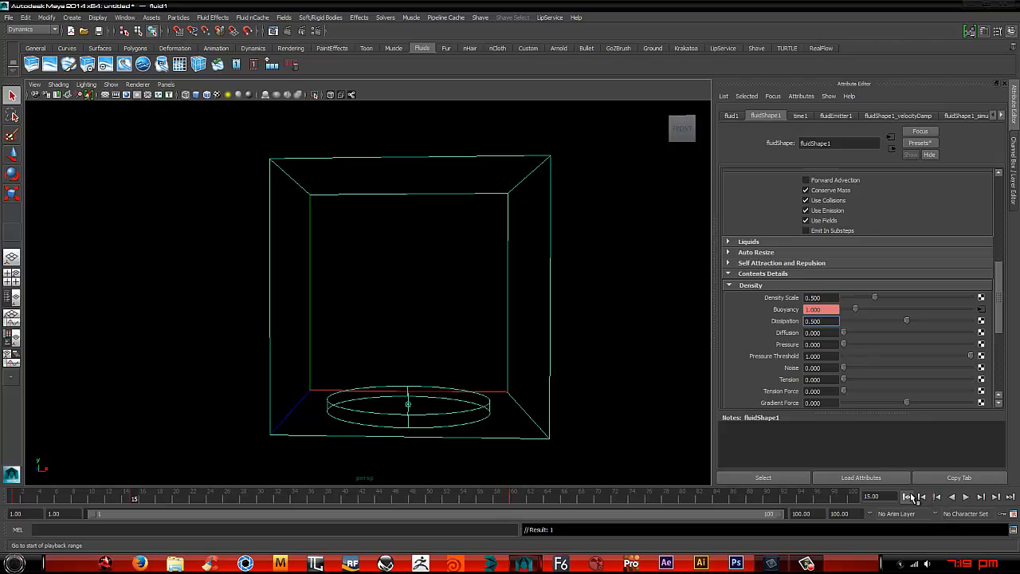
- Return to frame 1 and key the density Pressure at 0
click(907, 496)
right_click(798, 344)
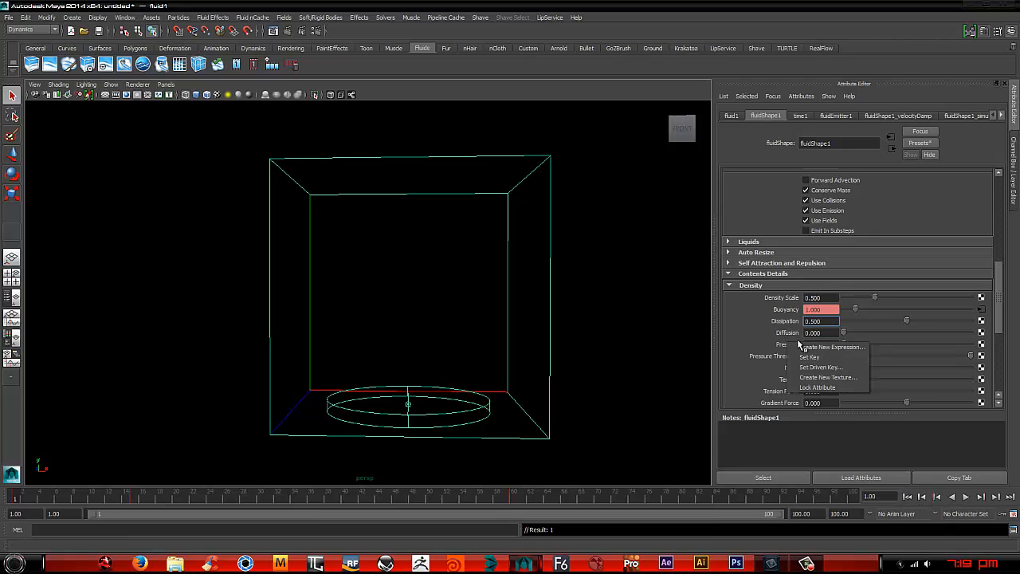
click(808, 357)
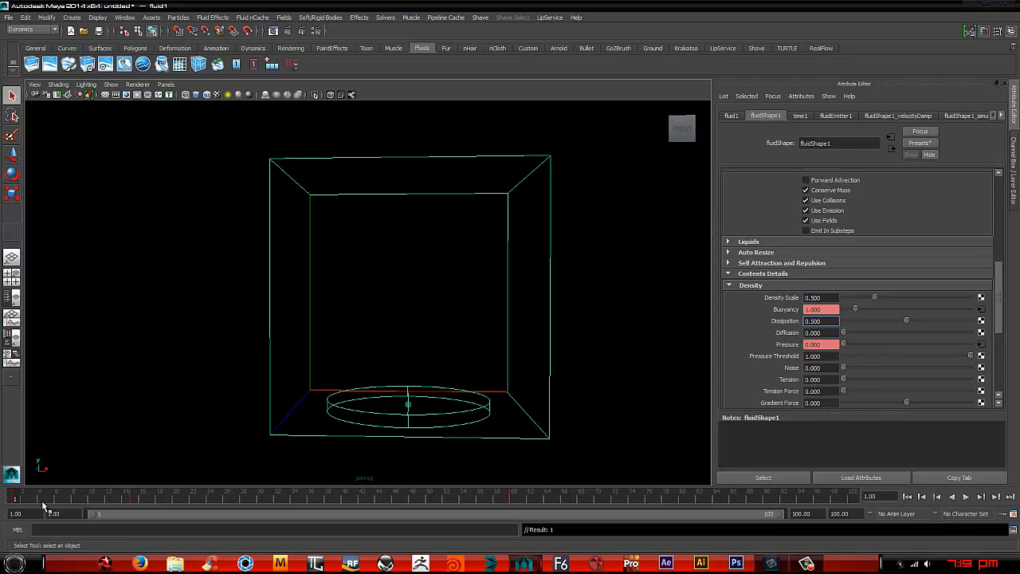
- Go to frame 20, set the density Pressure to 1 and key it
key(alt+v)
mouse_move(154, 504)
mouse_down()
mouse_move(130, 504)
mouse_move(161, 514)
mouse_up()
click(817, 356)
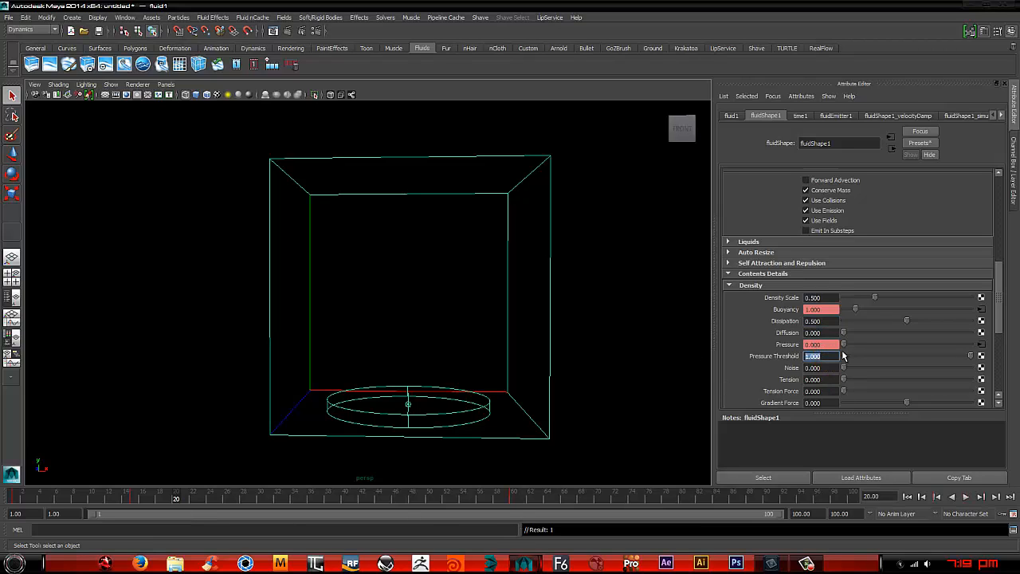
drag(830, 345, 757, 343)
key(Return)
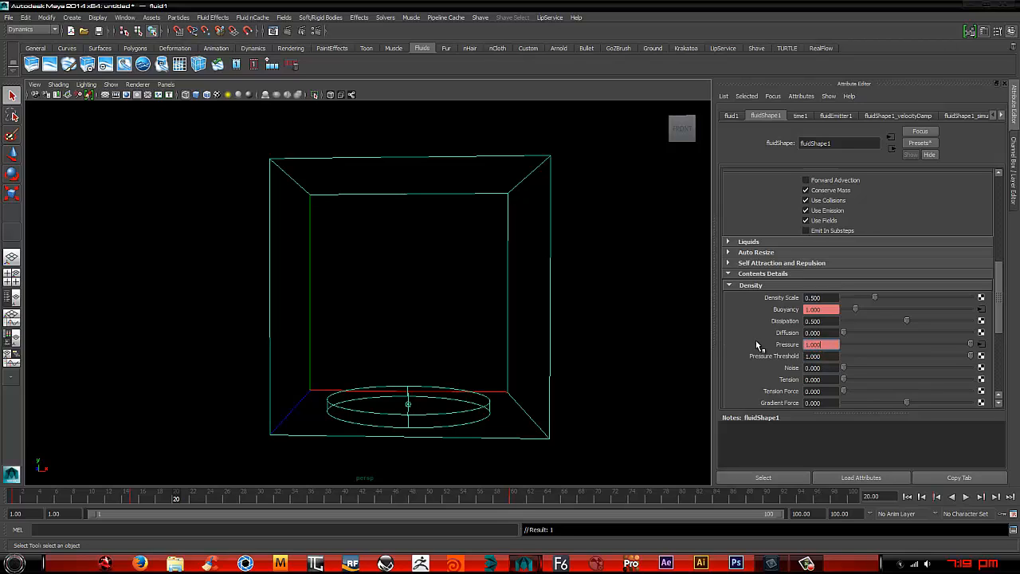
right_click(785, 347)
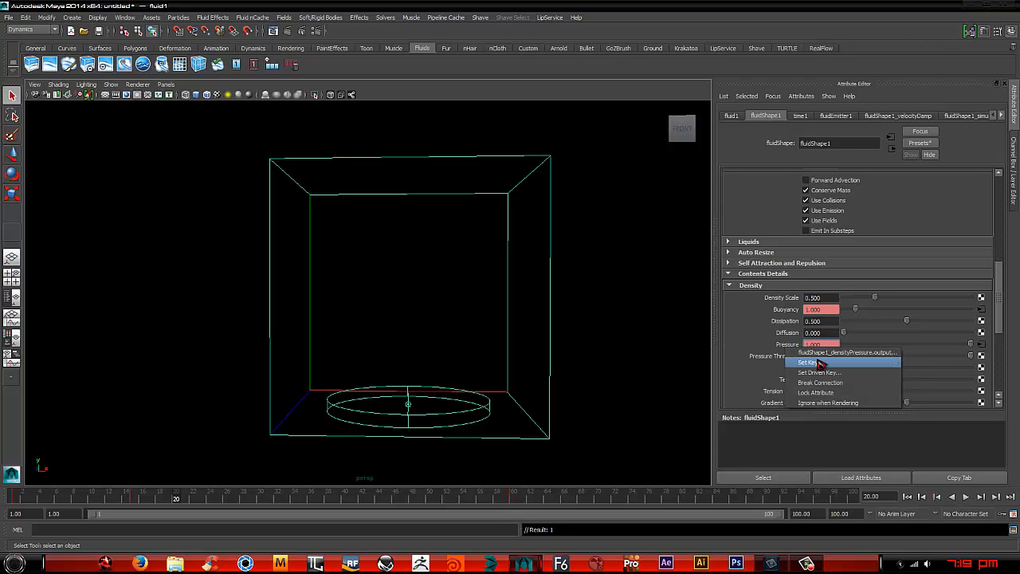
click(816, 360)
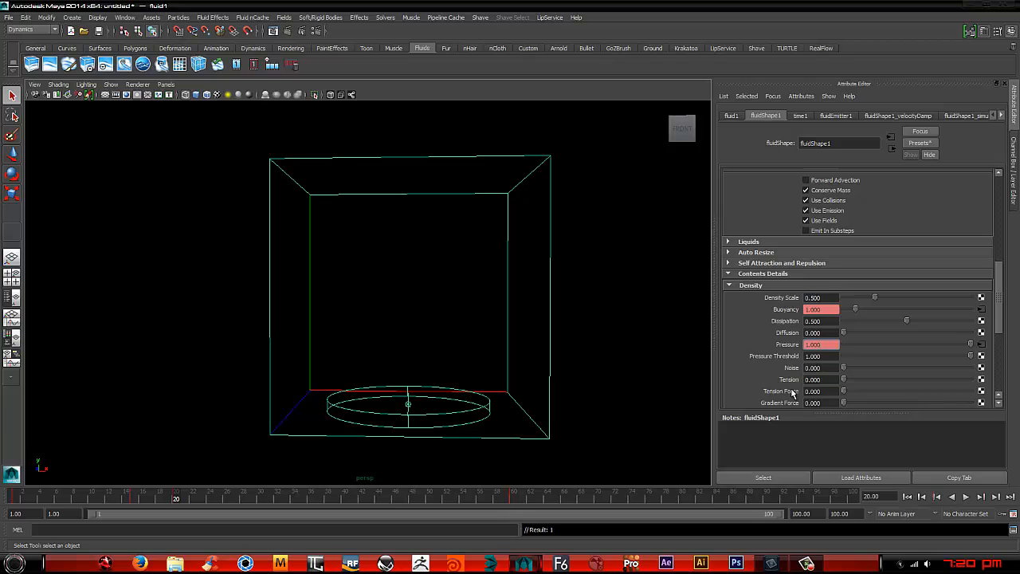
- Set the density Gradient Force to 5
drag(809, 402, 765, 393)
text(5)
key(Return)
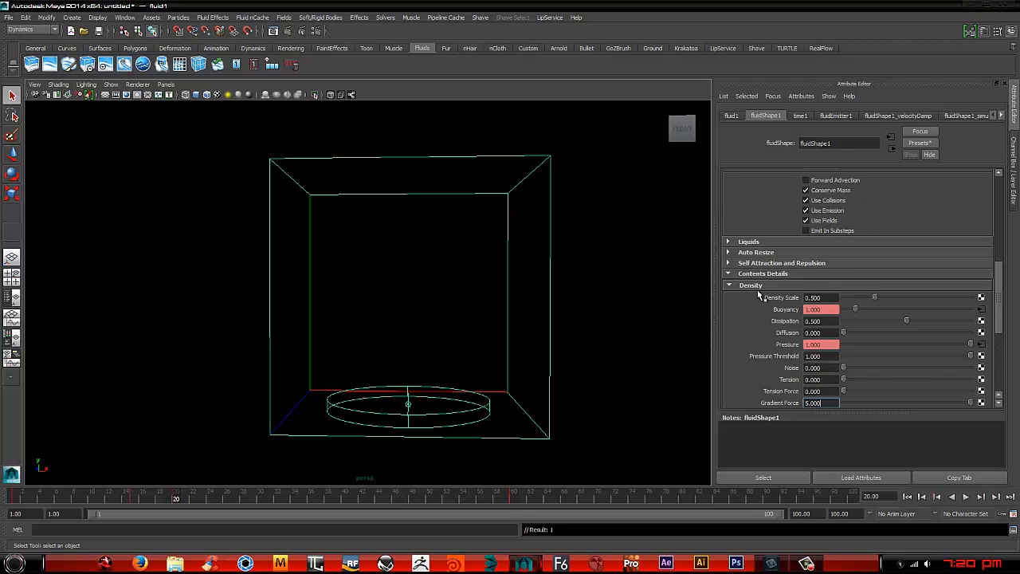
- Turn off Disable Evaluation for the fluid and play the simulation from frame 1 to about frame 28
scroll(797, 319, down, 3)
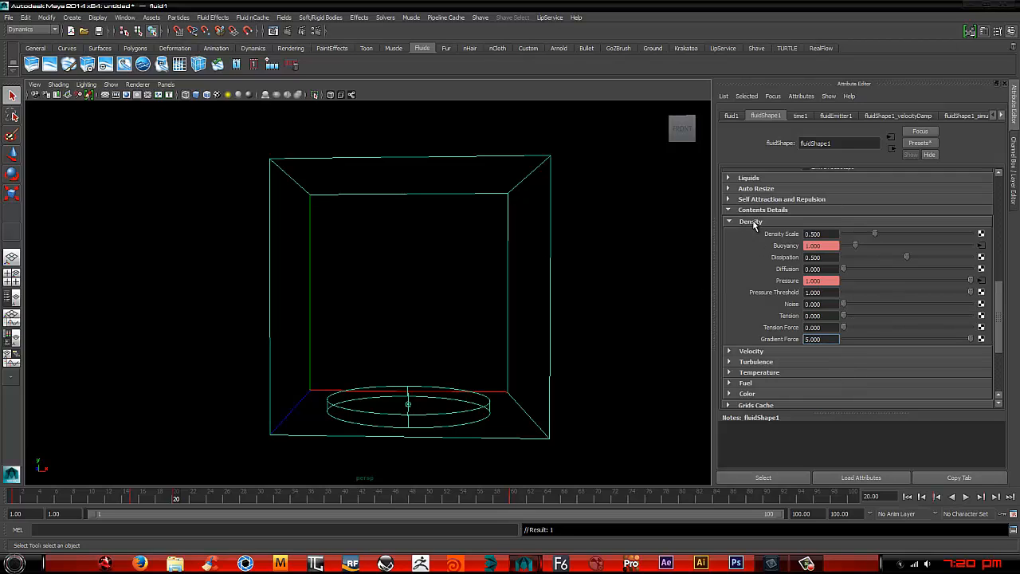
scroll(805, 358, up, 6)
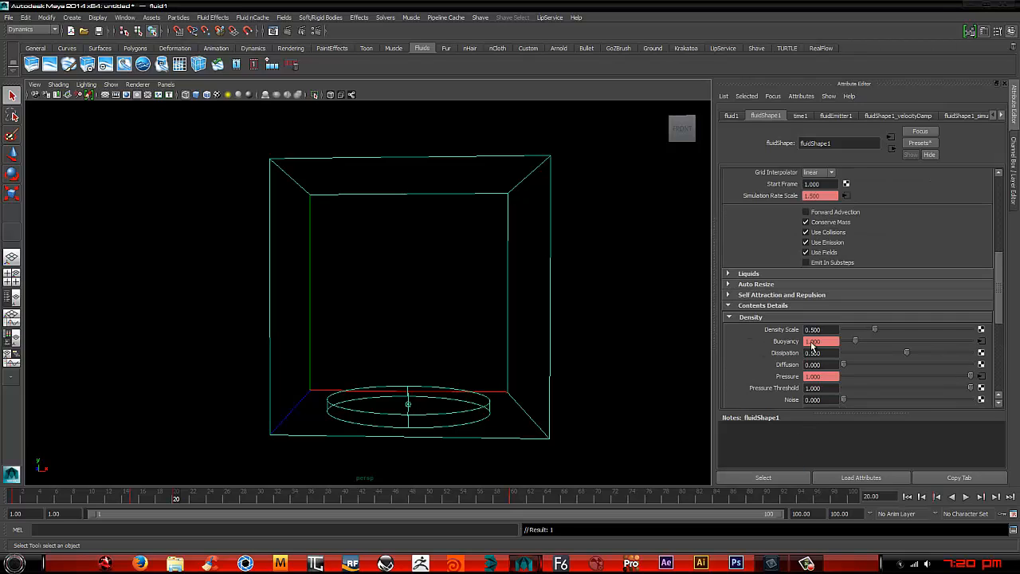
scroll(863, 233, up, 5)
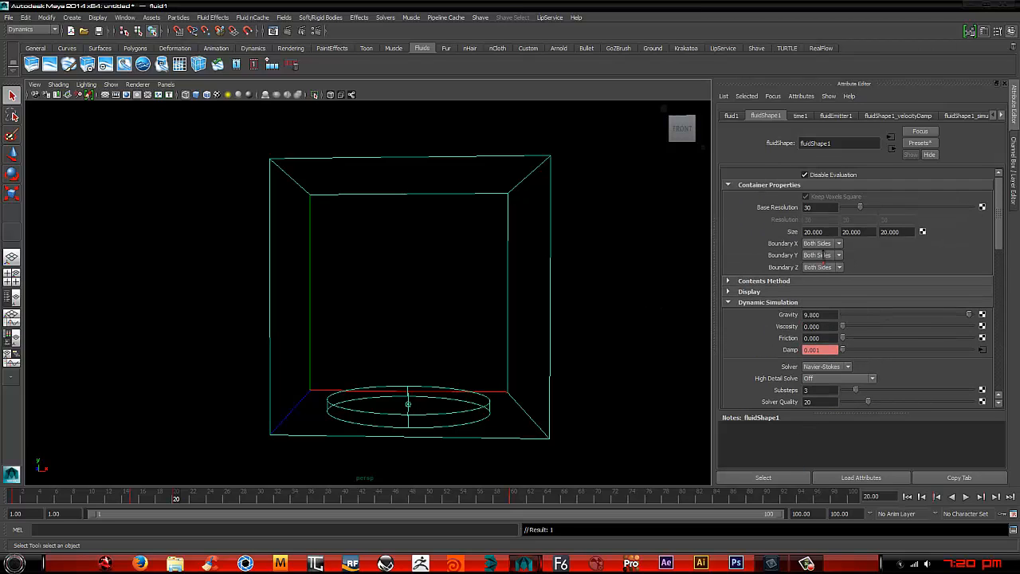
click(805, 174)
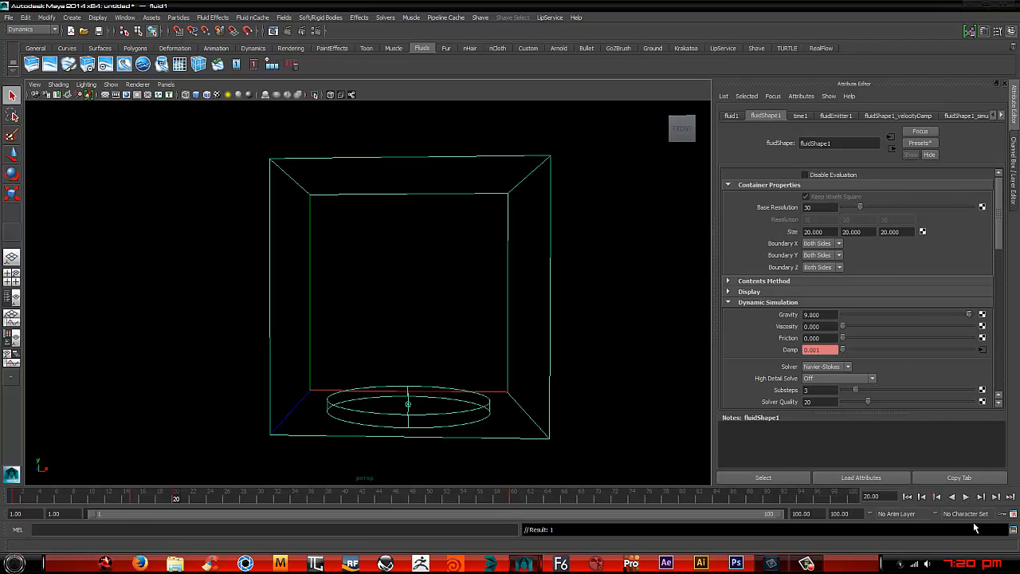
click(906, 496)
click(966, 496)
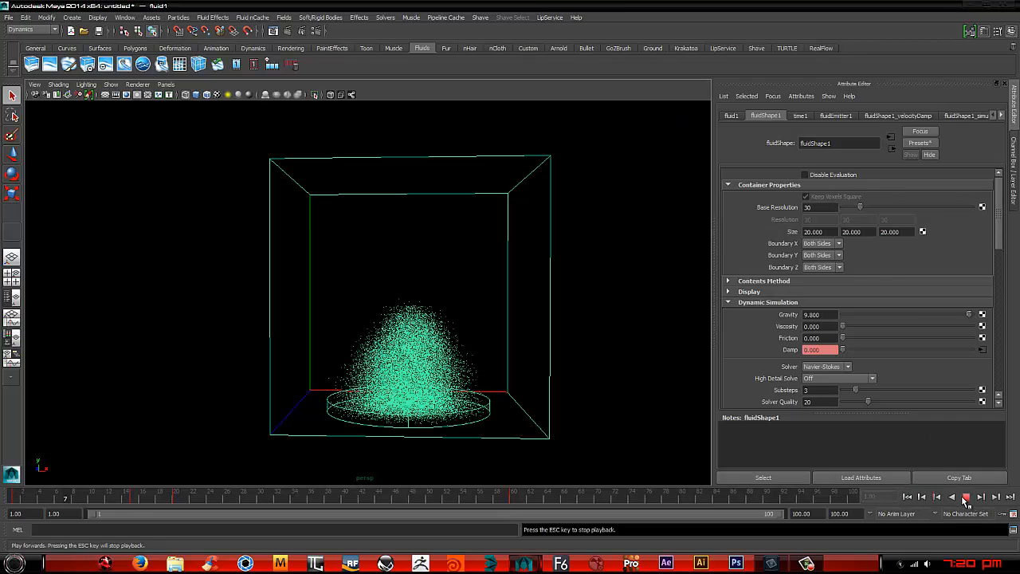
key(Escape)
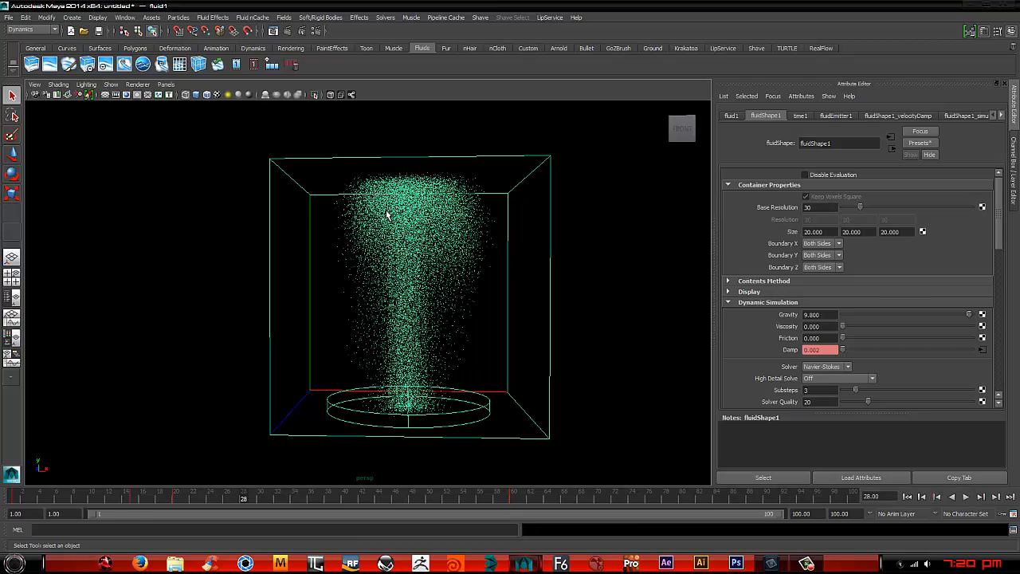
- Switch the viewport to textured shaded display, replay the simulation from the start and return to frame 1
alt+drag(487, 215, 470, 231)
key(6)
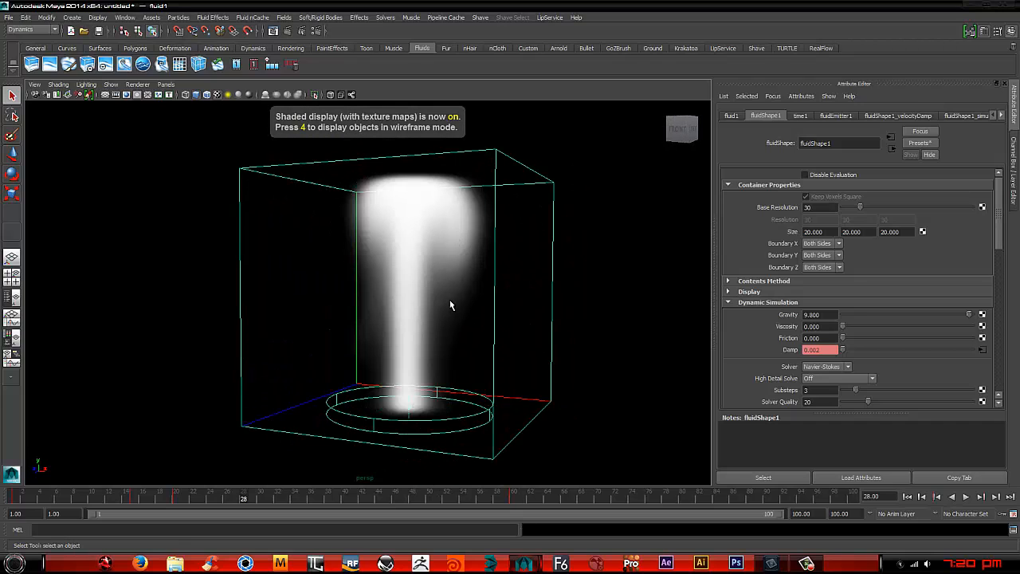
alt+drag(453, 306, 526, 302)
click(906, 496)
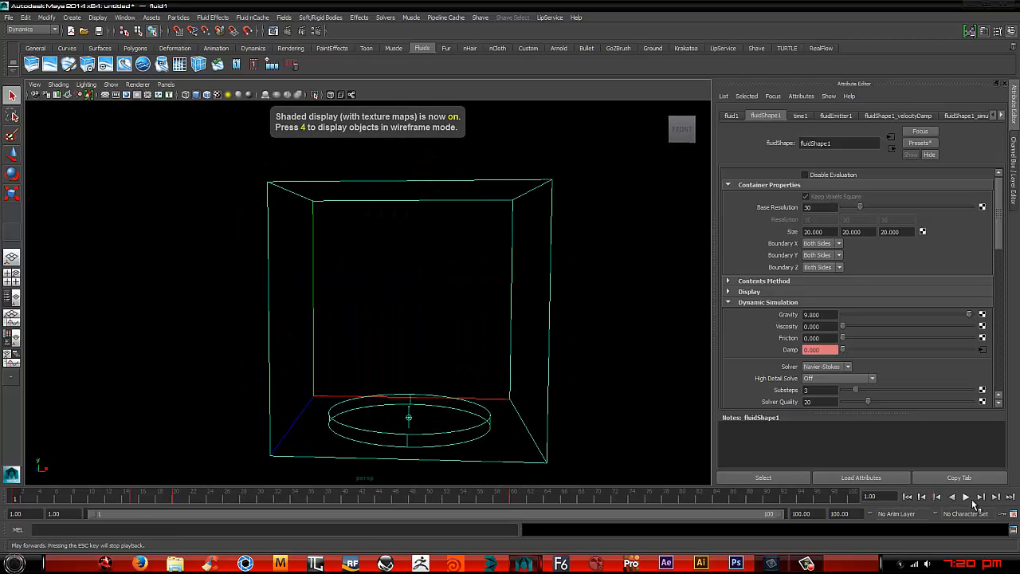
click(966, 497)
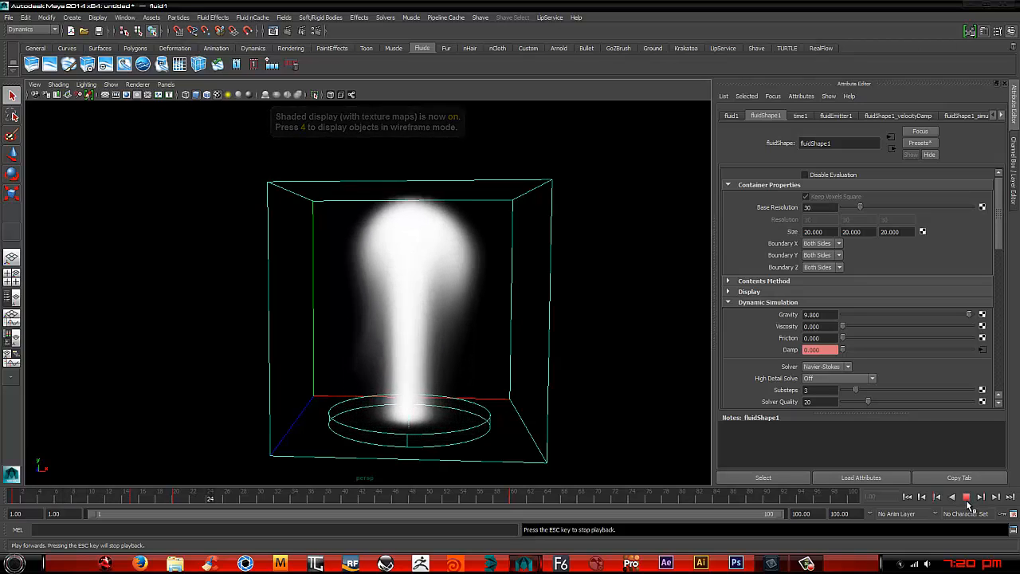
click(966, 497)
click(908, 497)
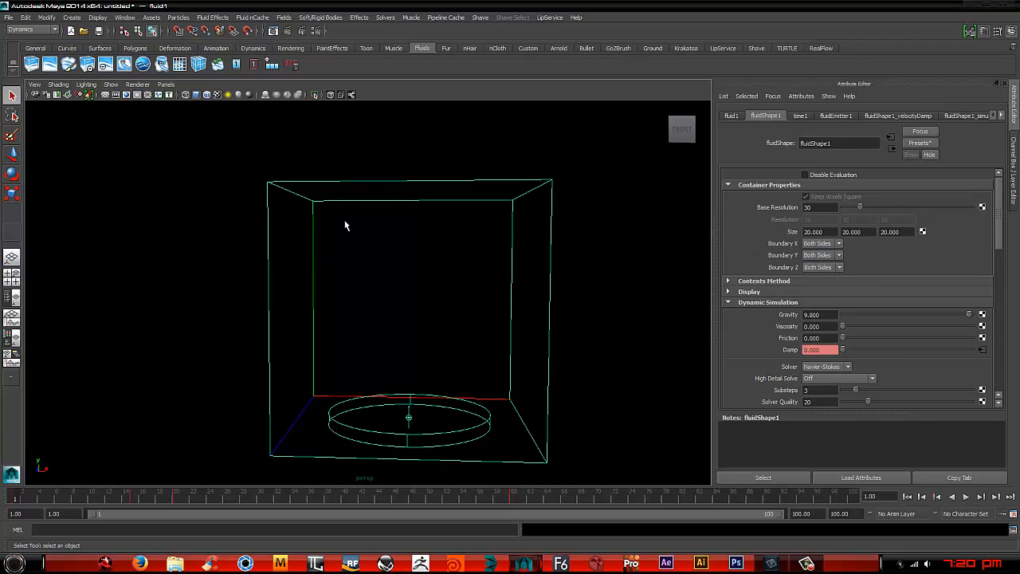
- Set the container's Boundary X and Boundary Z to None and Boundary Y to -Y Side
click(816, 245)
click(813, 252)
click(815, 267)
click(814, 275)
click(819, 256)
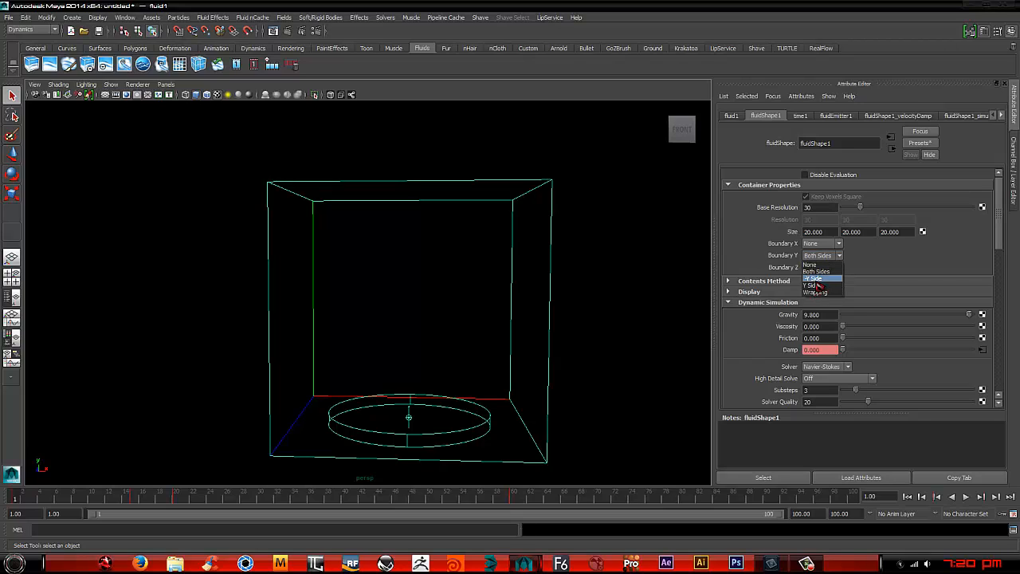
click(814, 278)
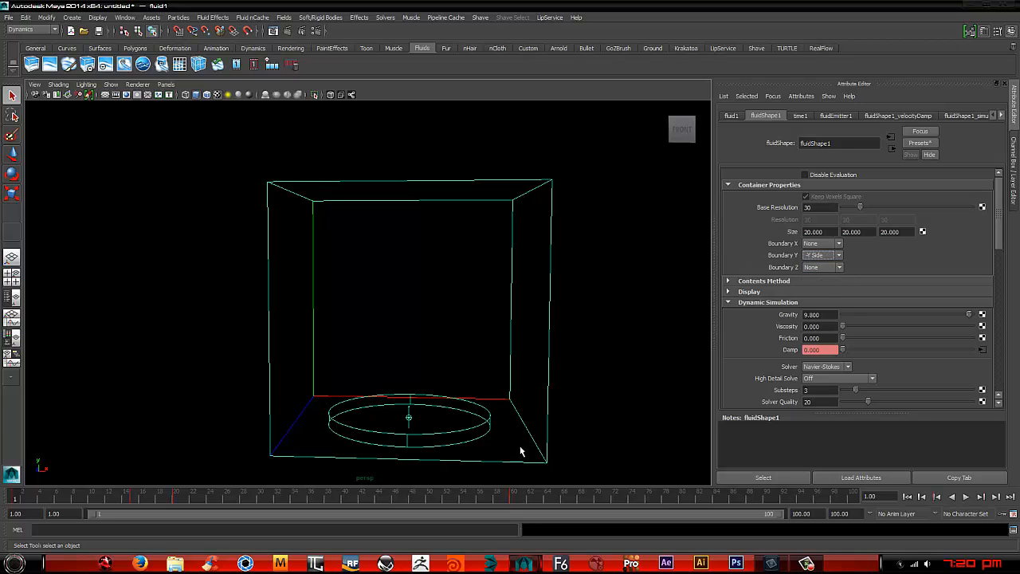
- Play the simulation to check how the container resizes with the open boundaries, and return to frame 1
alt+drag(531, 326, 499, 328)
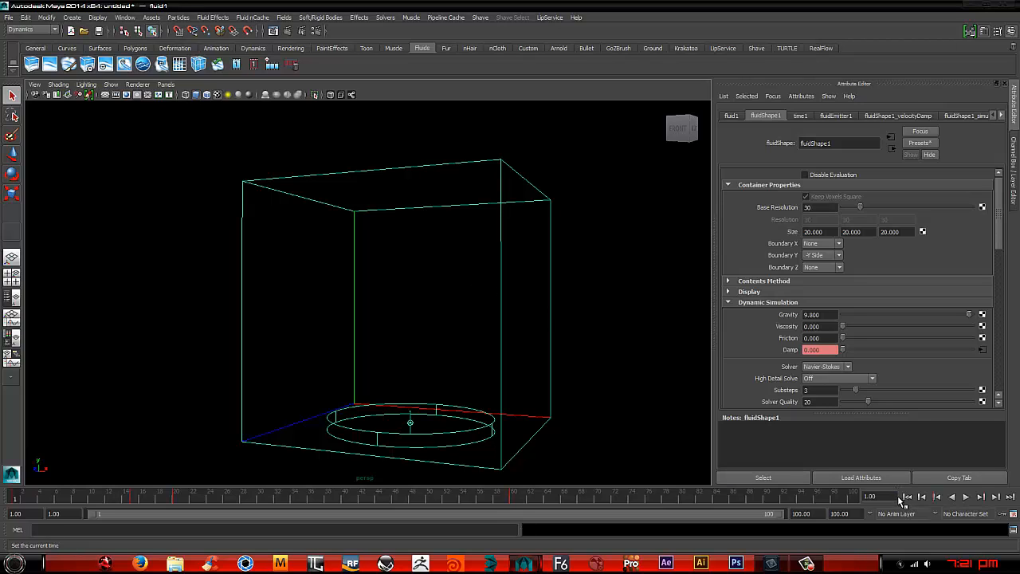
click(966, 497)
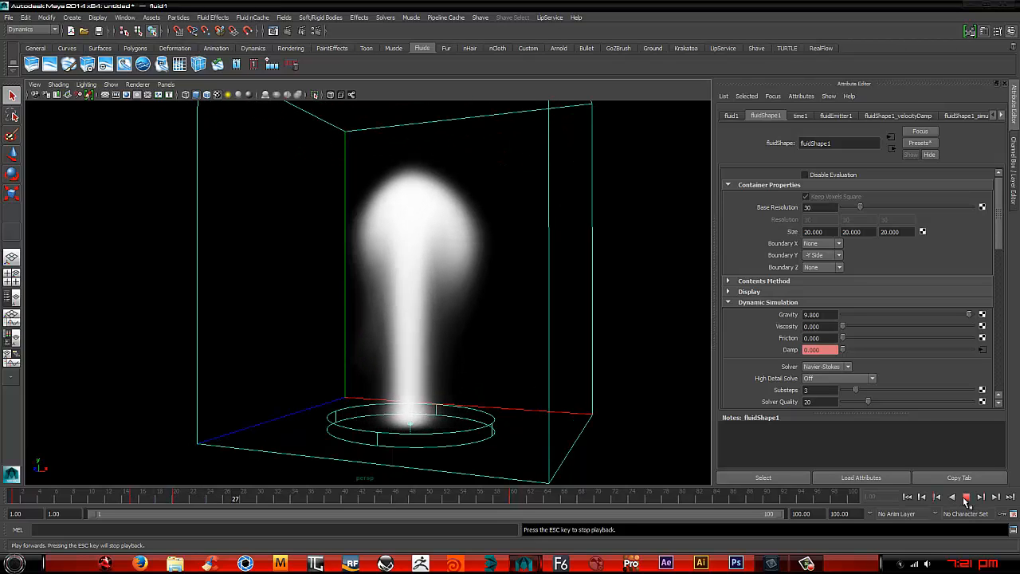
click(966, 497)
alt+drag(550, 356, 585, 372)
click(908, 496)
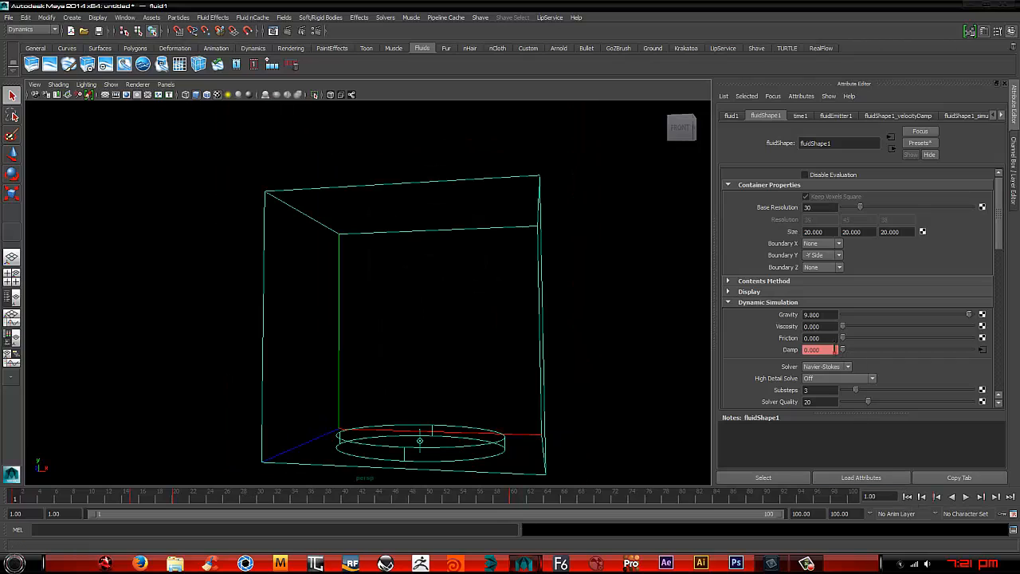
- Set the fluid's density Buoyancy to 30 at frame 1 and key it
scroll(811, 338, down, 10)
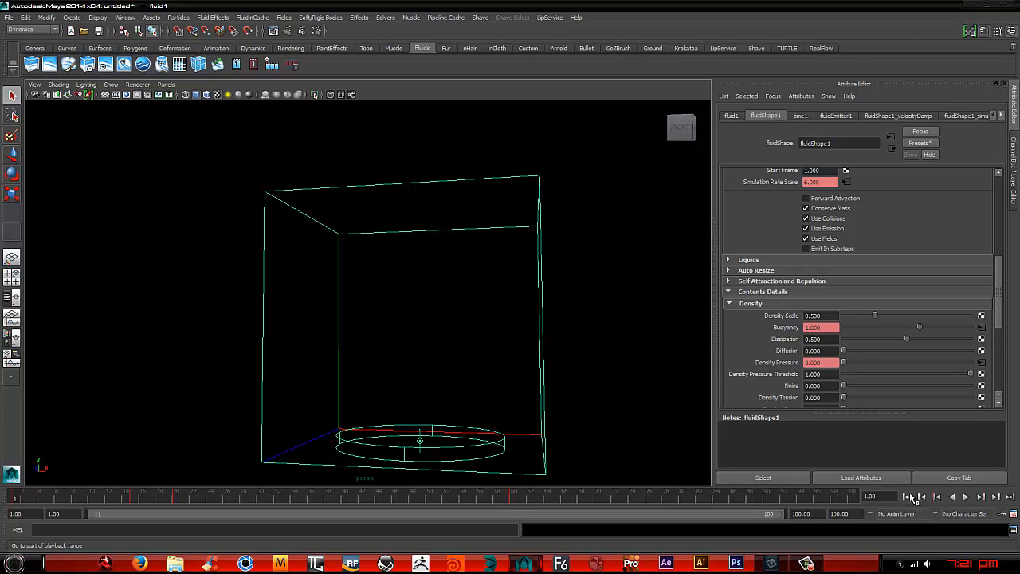
drag(830, 328, 790, 325)
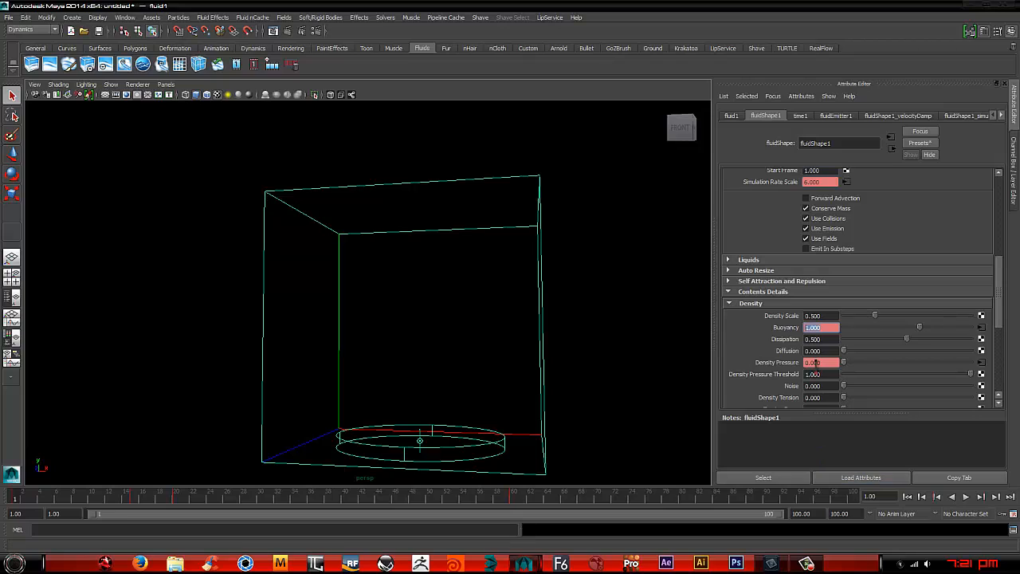
text(30)
key(Return)
right_click(794, 341)
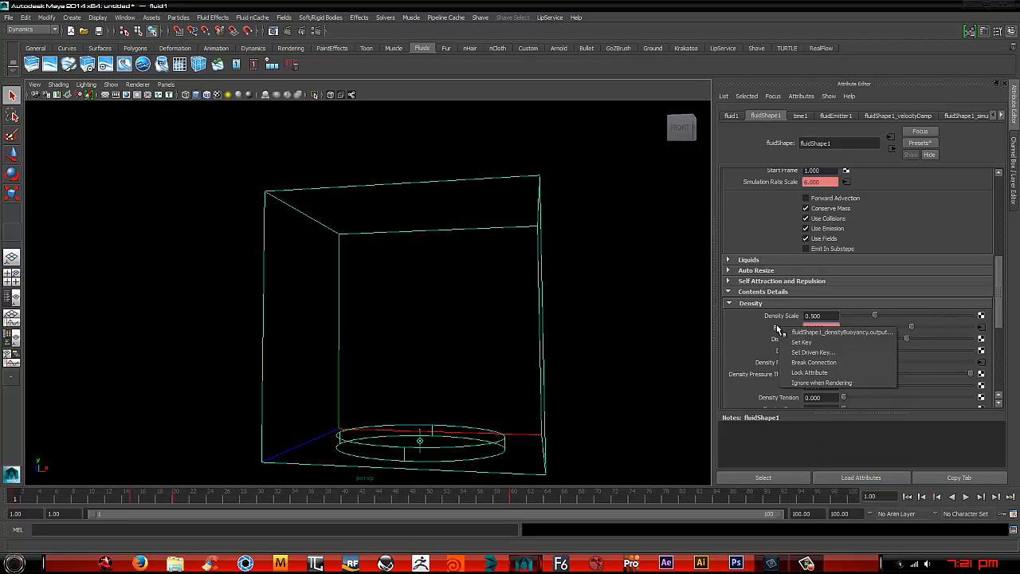
click(820, 341)
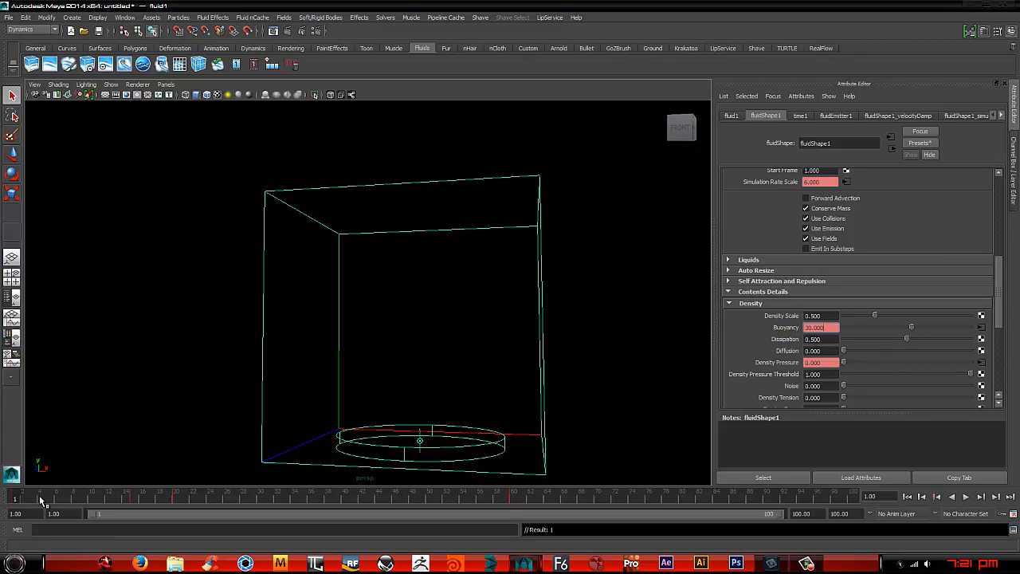
- Play the simulation repeatedly from the start to check the effect of the stronger initial buoyancy, and return to frame 1
key(alt+v)
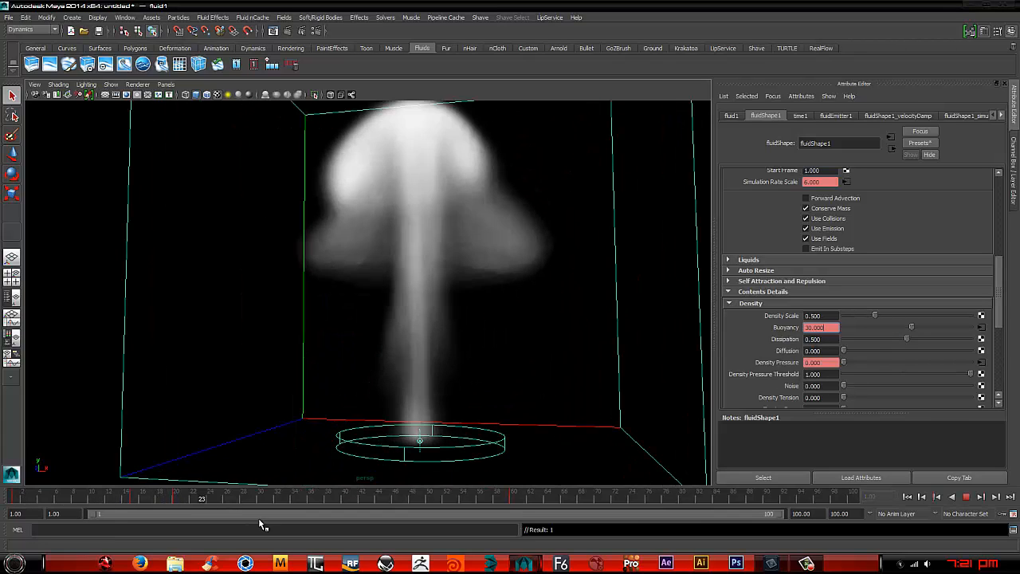
click(906, 496)
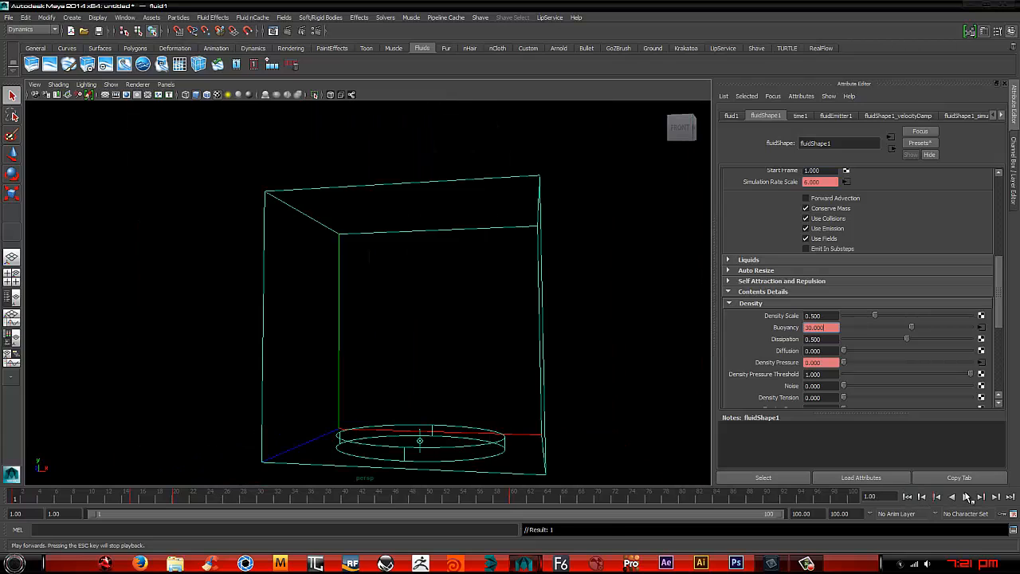
click(966, 495)
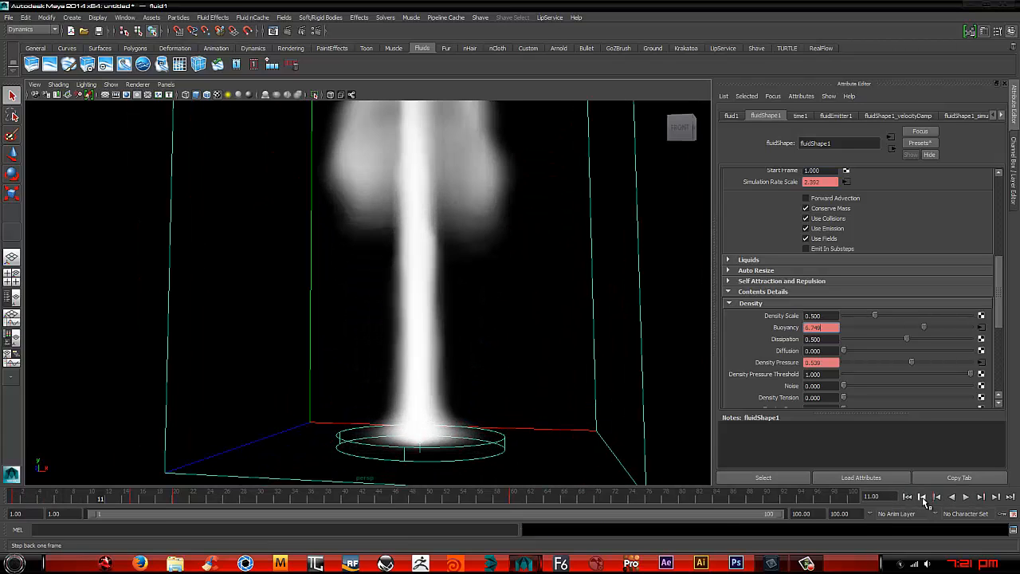
click(923, 496)
click(966, 497)
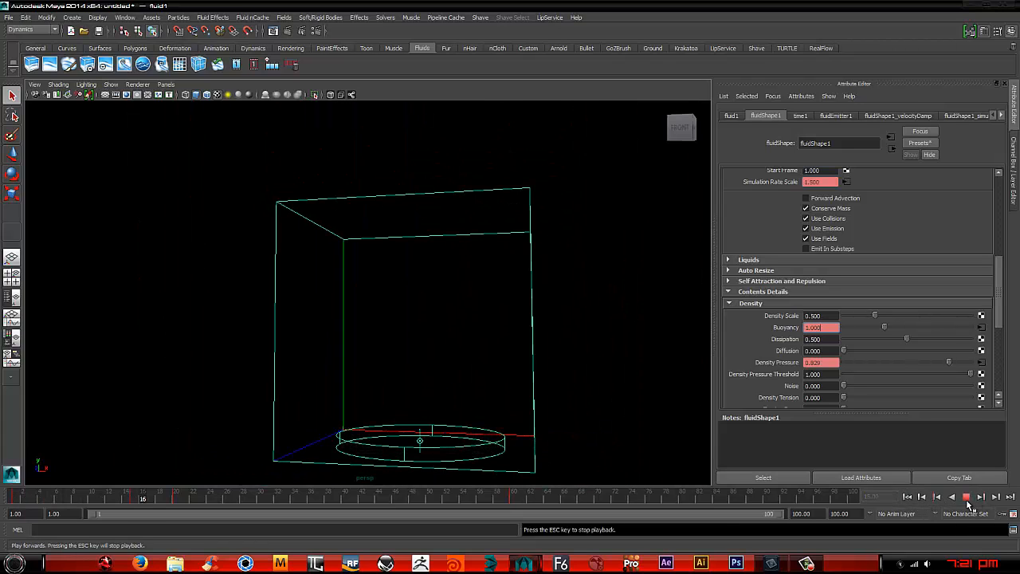
click(964, 503)
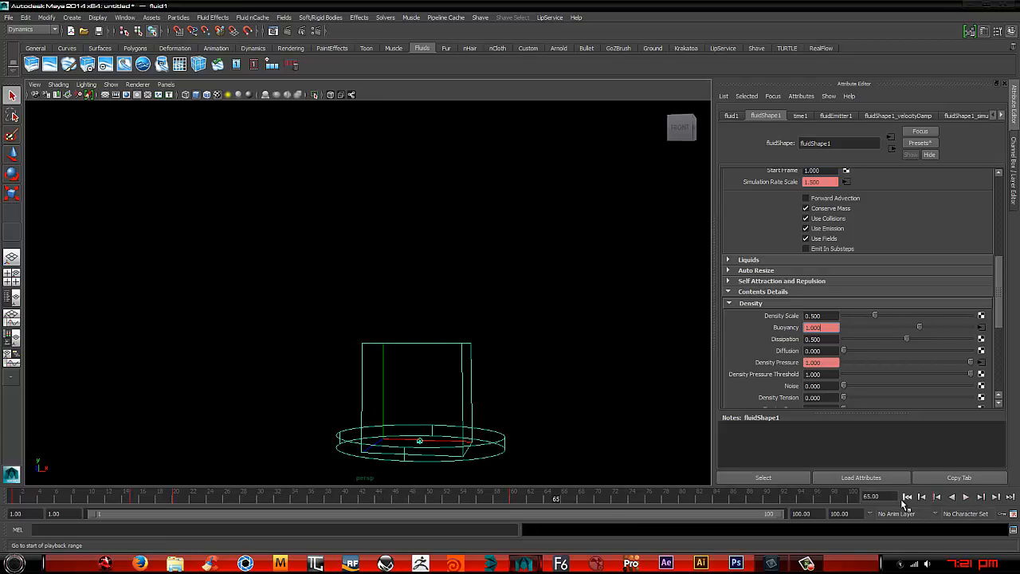
click(907, 496)
- Replay the opening frames with the whole rising plume in view, and return to frame 1
click(966, 496)
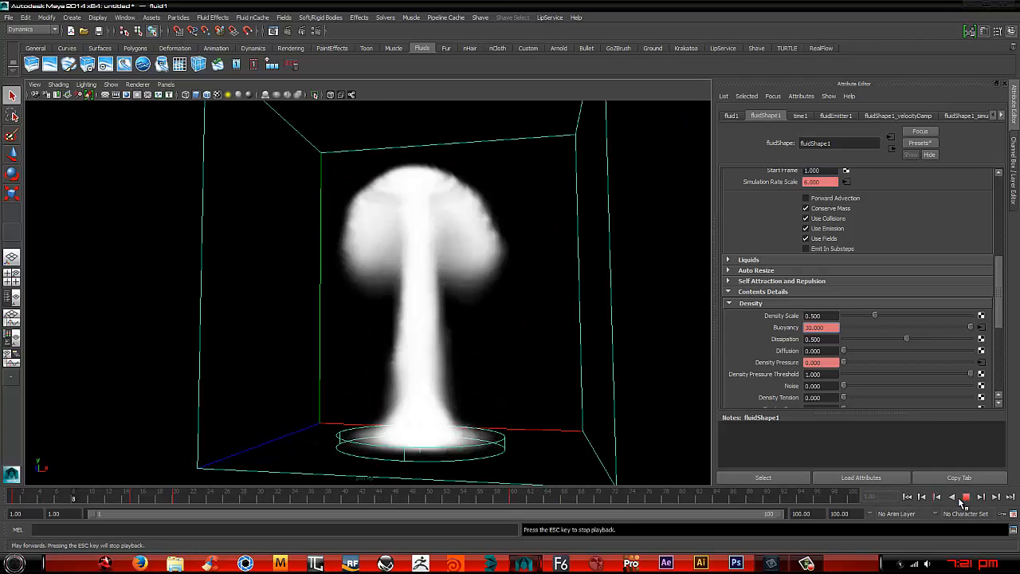
click(965, 496)
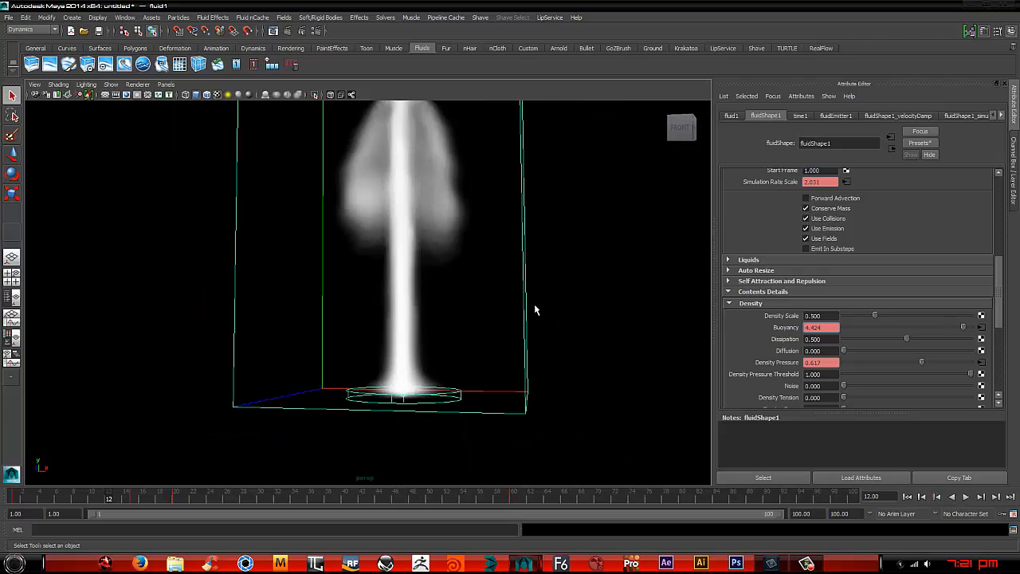
click(912, 496)
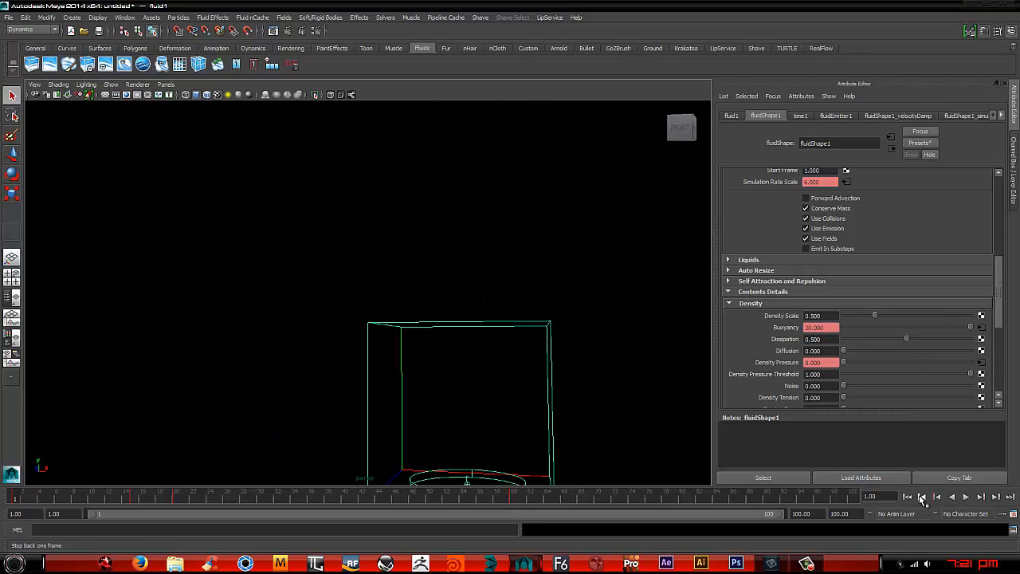
click(966, 497)
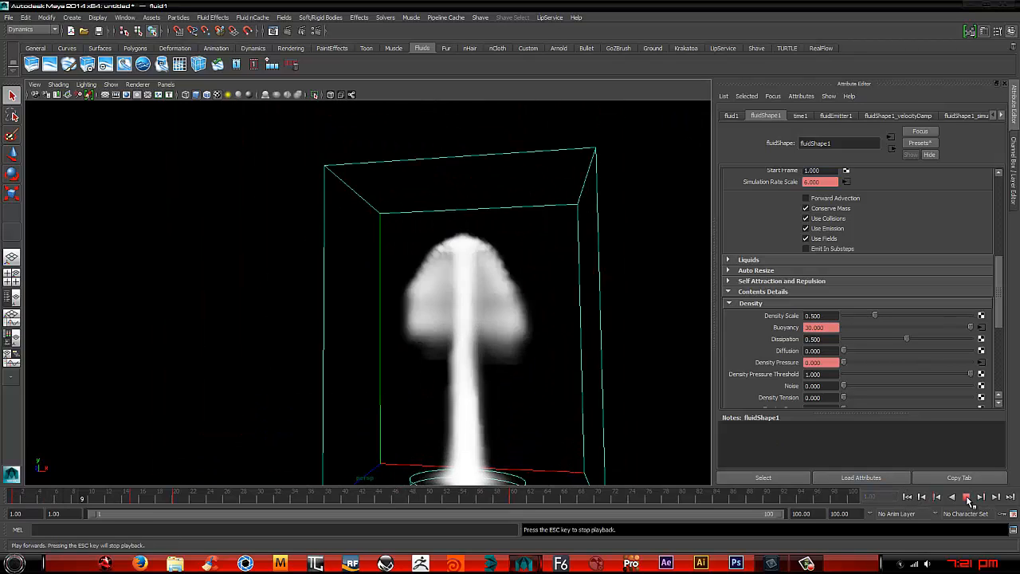
click(967, 498)
click(907, 496)
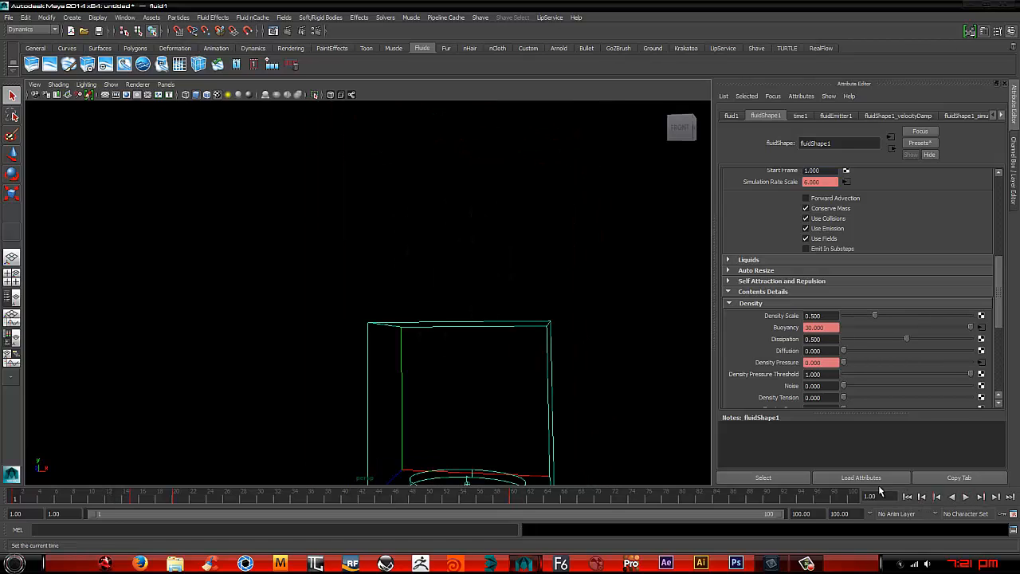
- Set the density Dissipation to 1, test it by playing the opening frames, and return to frame 1
scroll(841, 289, down, 4)
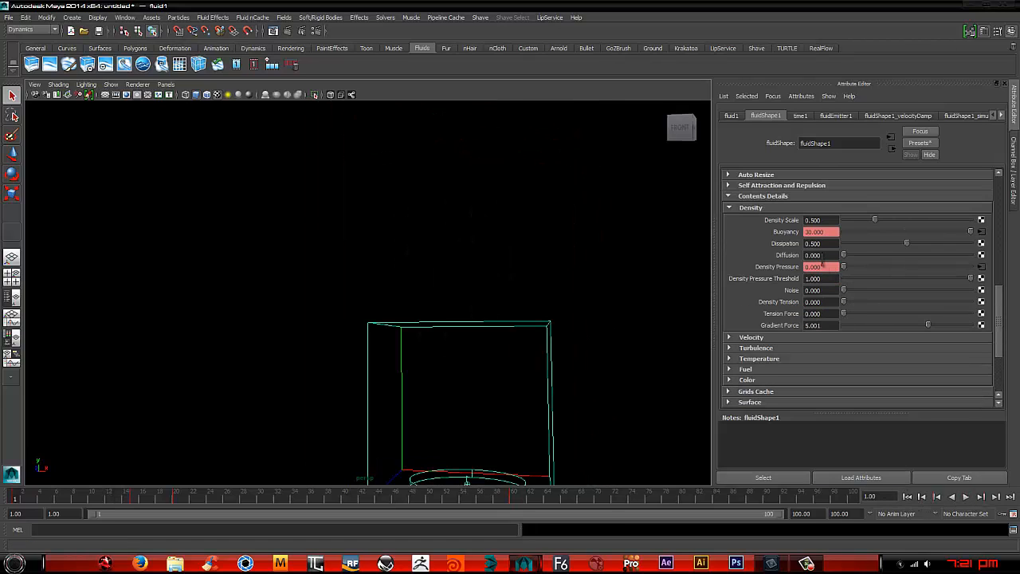
click(823, 254)
click(808, 240)
text(1)
key(Return)
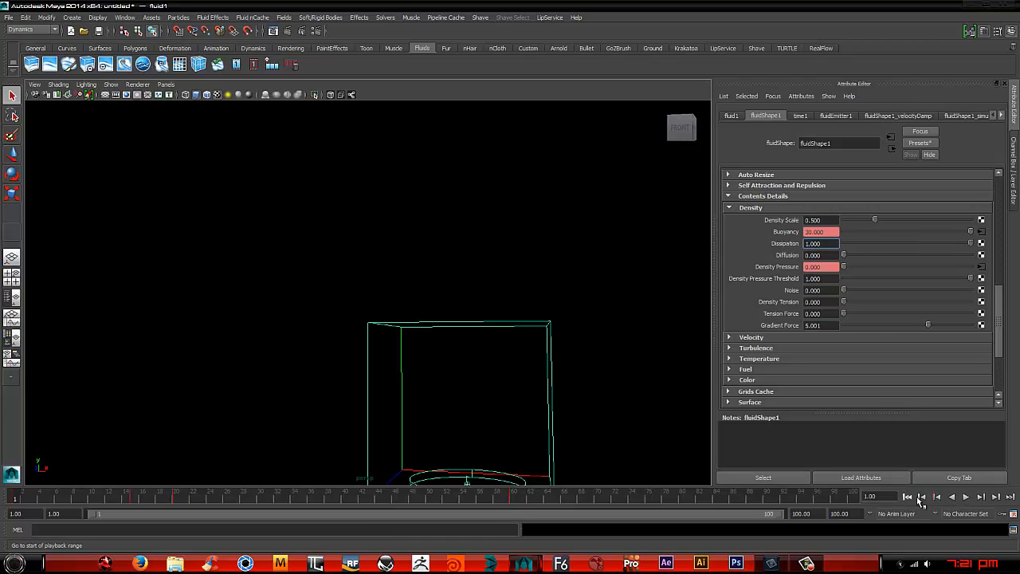
click(967, 496)
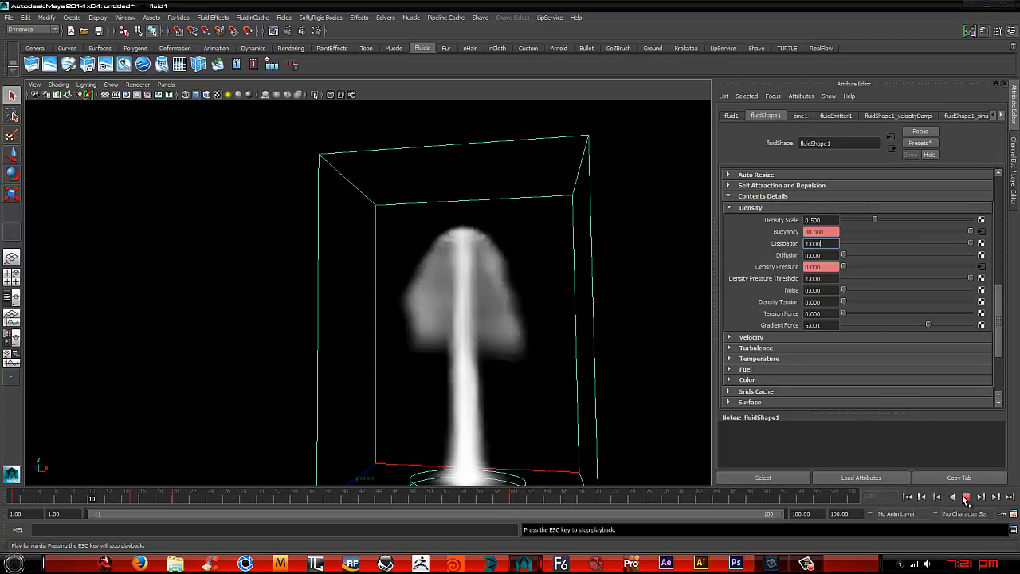
click(964, 496)
click(907, 497)
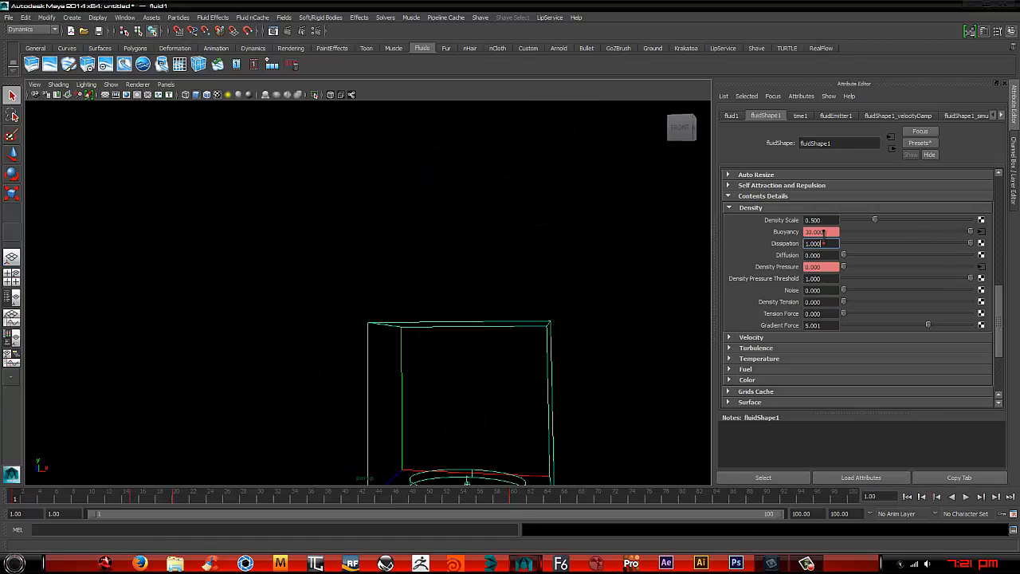
- Turn on Disable Evaluation for the fluid and set the velocity Swirl to 20
click(732, 209)
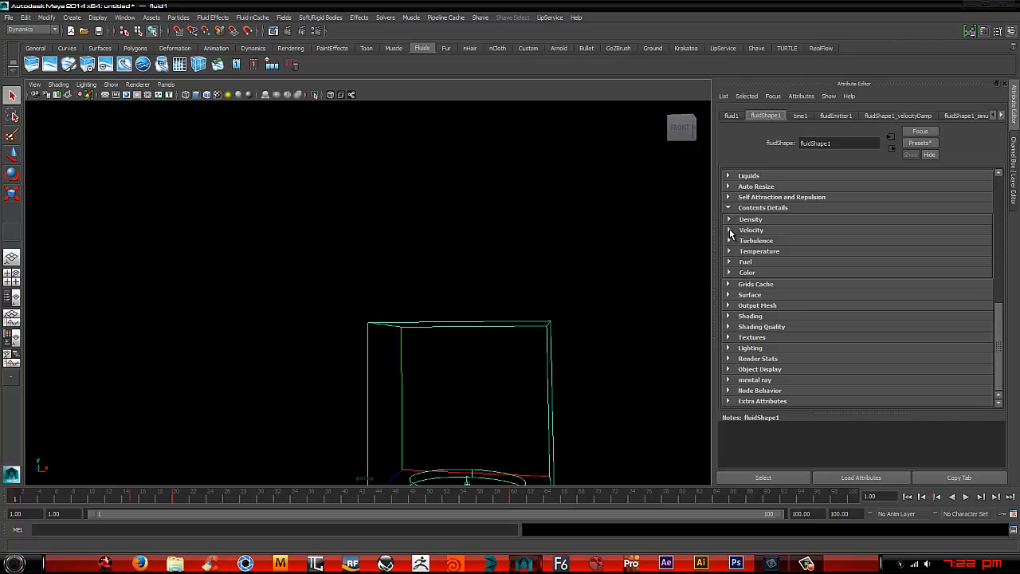
click(729, 230)
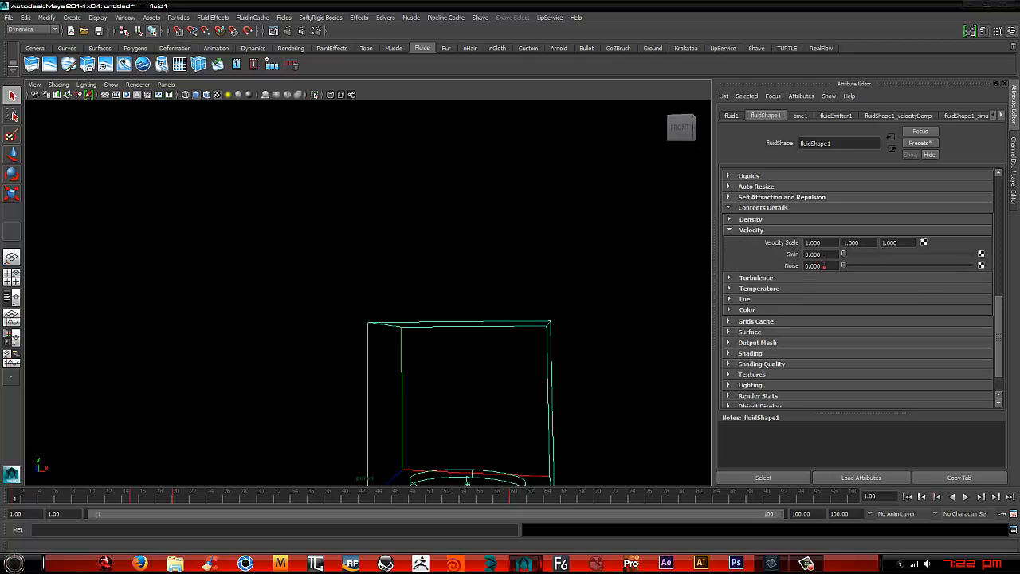
double_click(828, 255)
scroll(838, 313, up, 5)
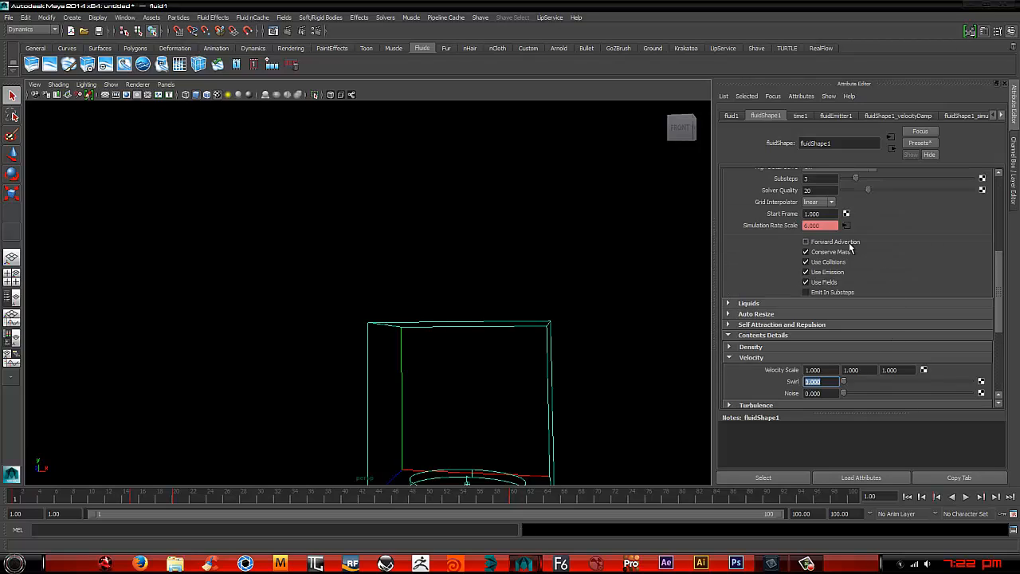
click(739, 186)
scroll(797, 231, up, 1)
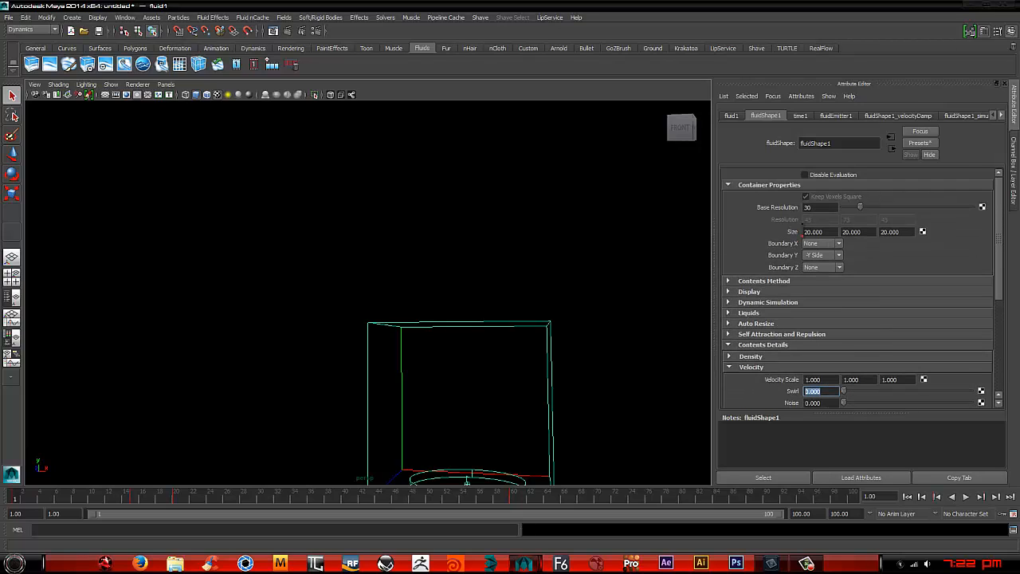
click(753, 185)
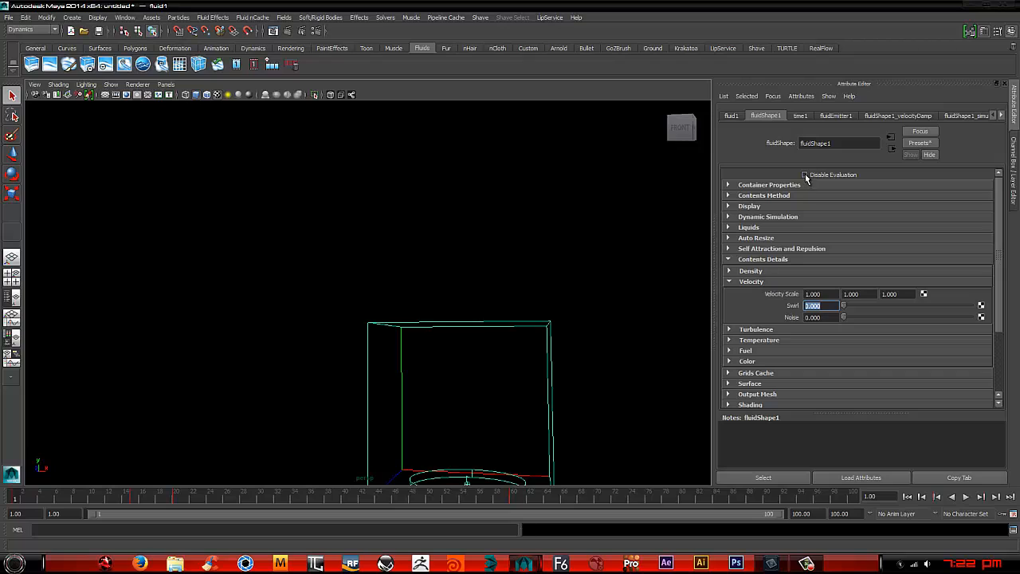
click(805, 175)
text(20)
key(Return)
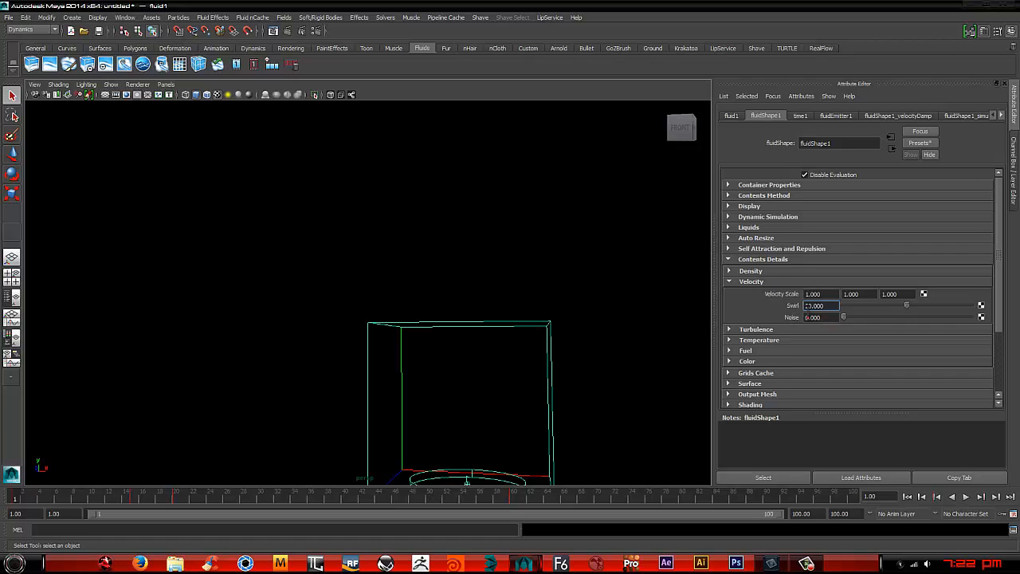
- Turn off Disable Evaluation, play the simulation from frame 1 to about frame 12, and return to the start
click(805, 175)
click(906, 496)
click(965, 497)
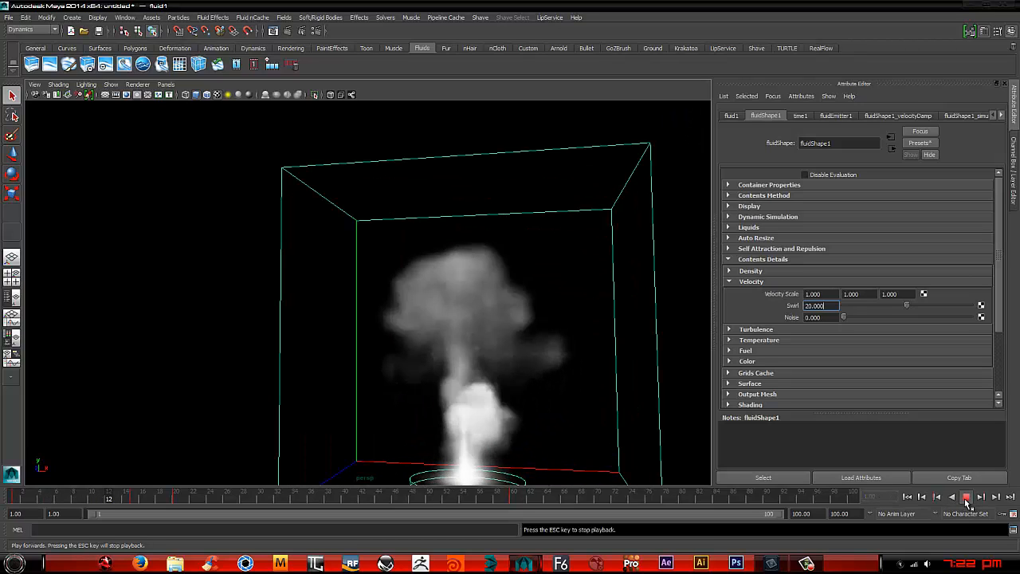
click(964, 496)
click(907, 497)
- Set the fluid's velocity Swirl to 30
click(834, 318)
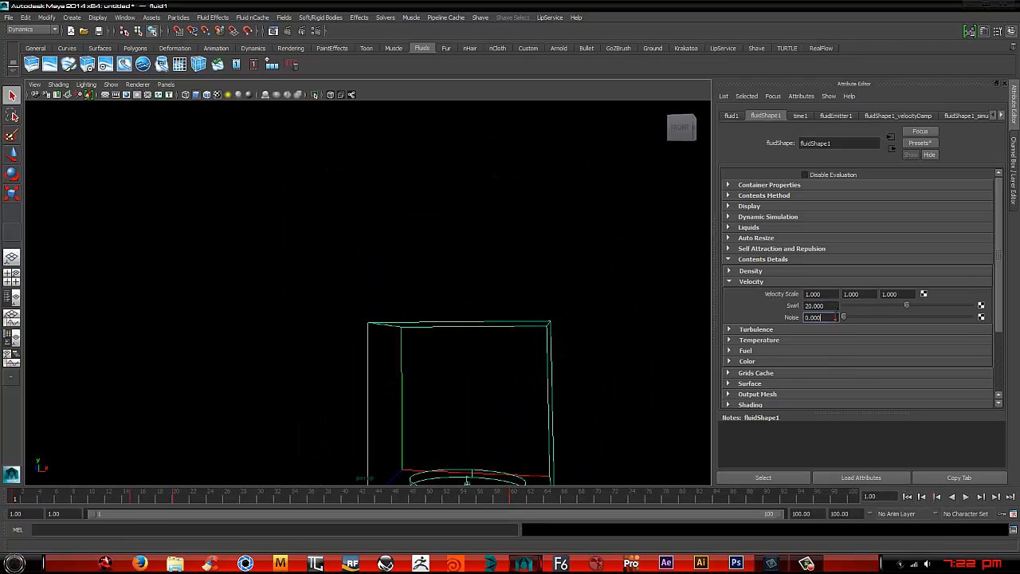
key(shift+Tab)
text(15)
key(Return)
drag(838, 307, 739, 248)
text(30)
key(Return)
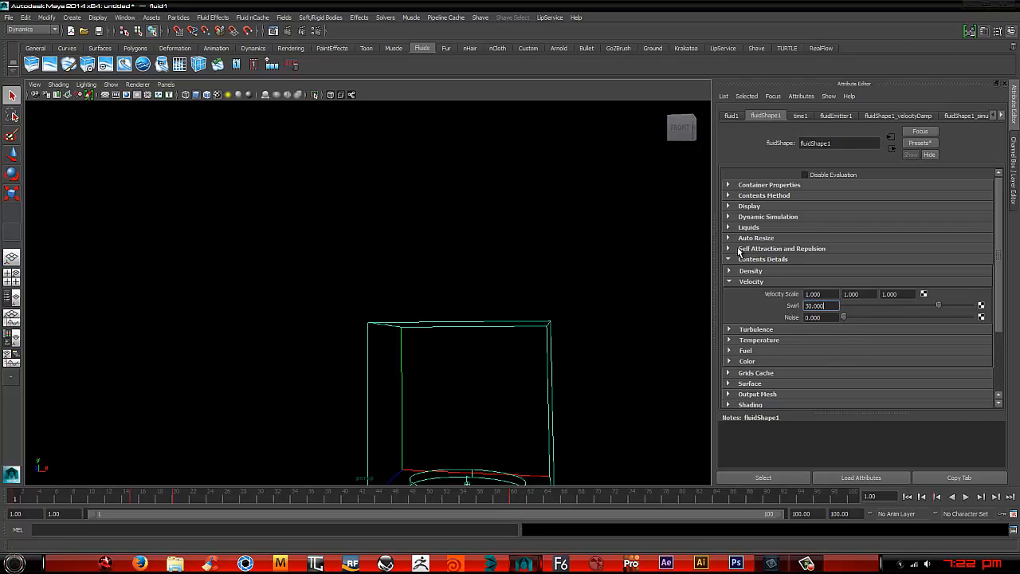
- Replay the simulation from the start, stop at frame 10, and inspect the swirling mushroom cloud
click(965, 496)
click(966, 496)
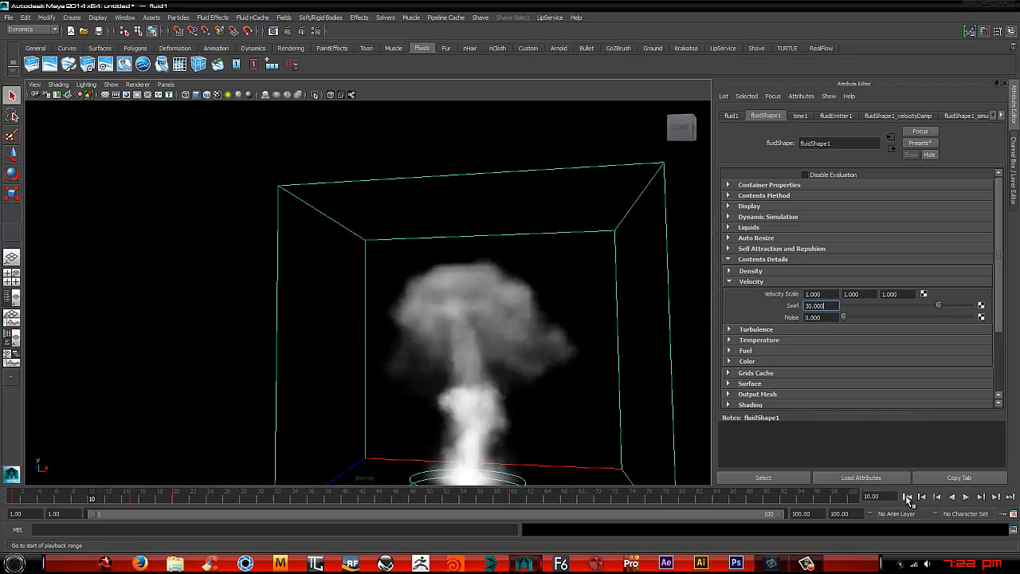
click(907, 497)
click(966, 496)
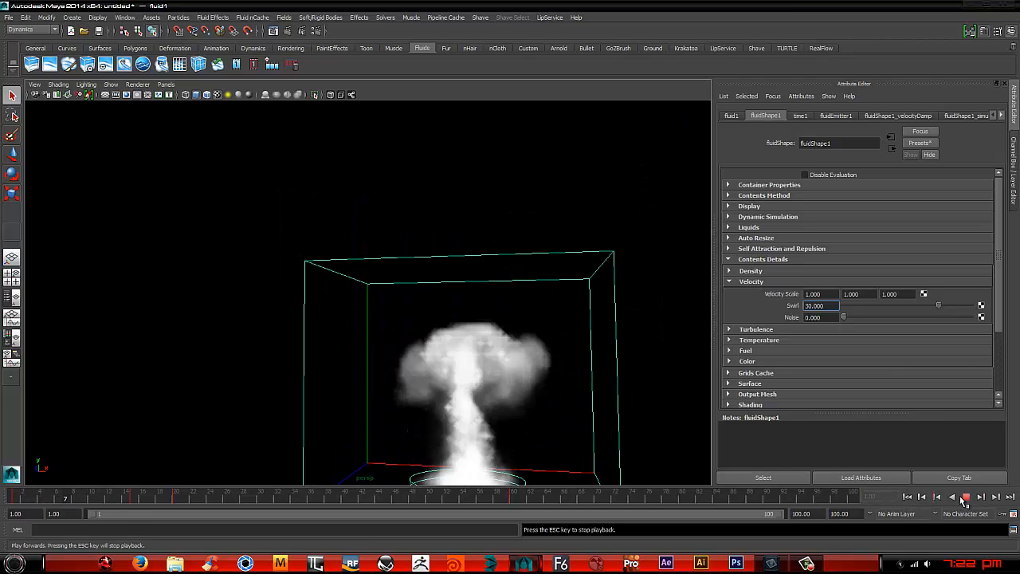
key(Escape)
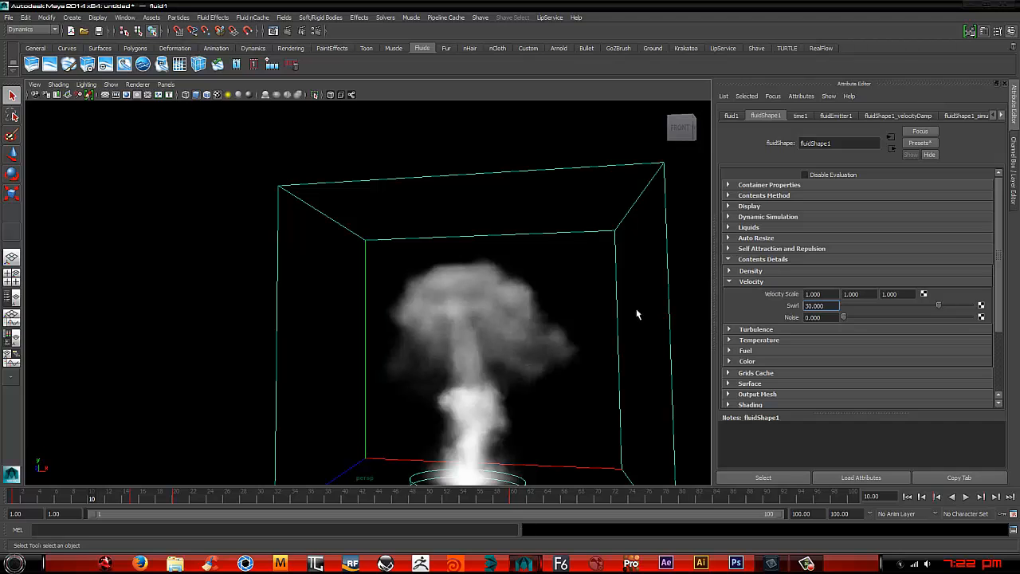
alt+drag(399, 299, 630, 368)
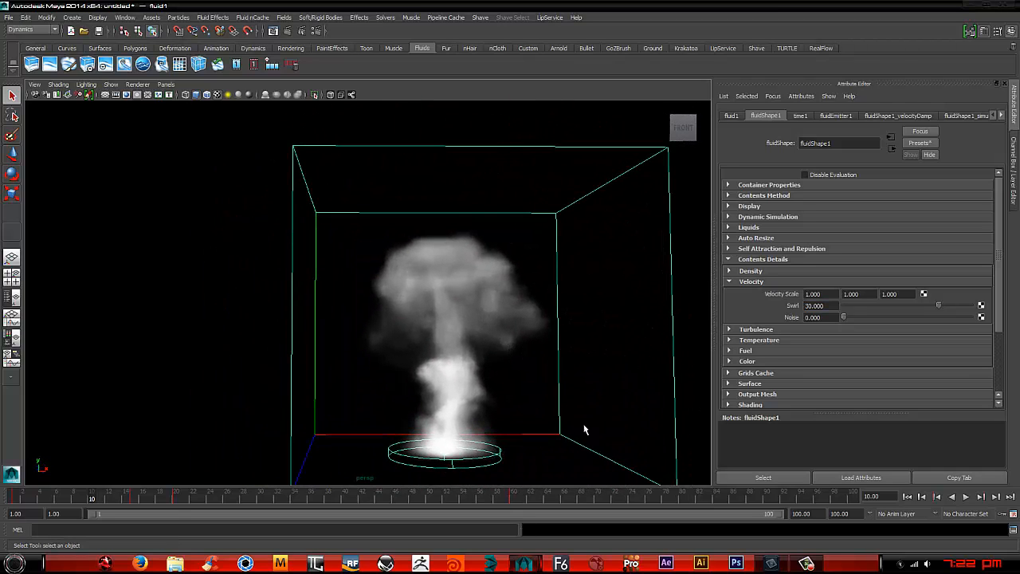
- Lower the fluid's shading Transparency to make the smoke denser and more opaque
click(829, 306)
scroll(763, 329, down, 2)
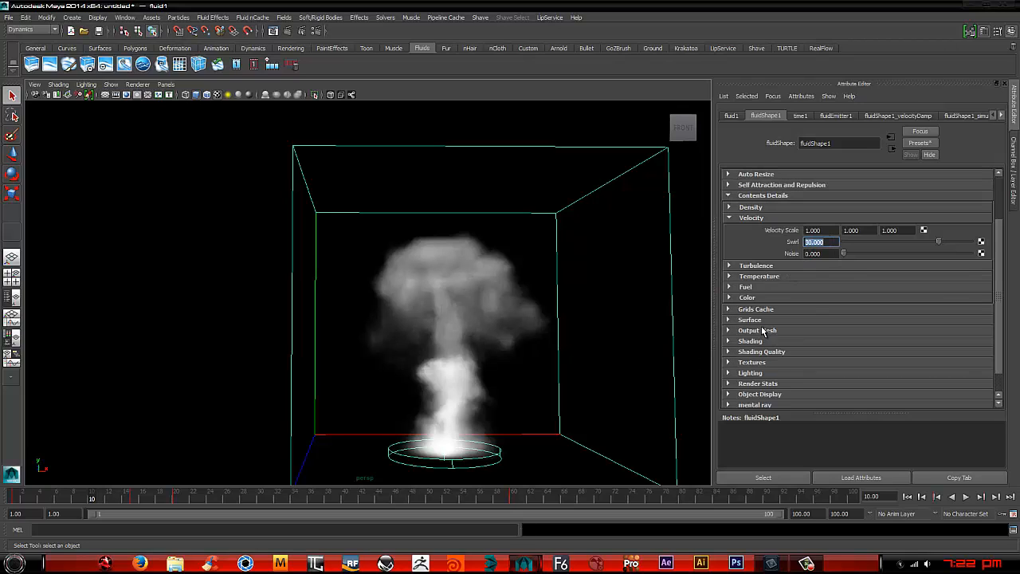
scroll(749, 344, down, 1)
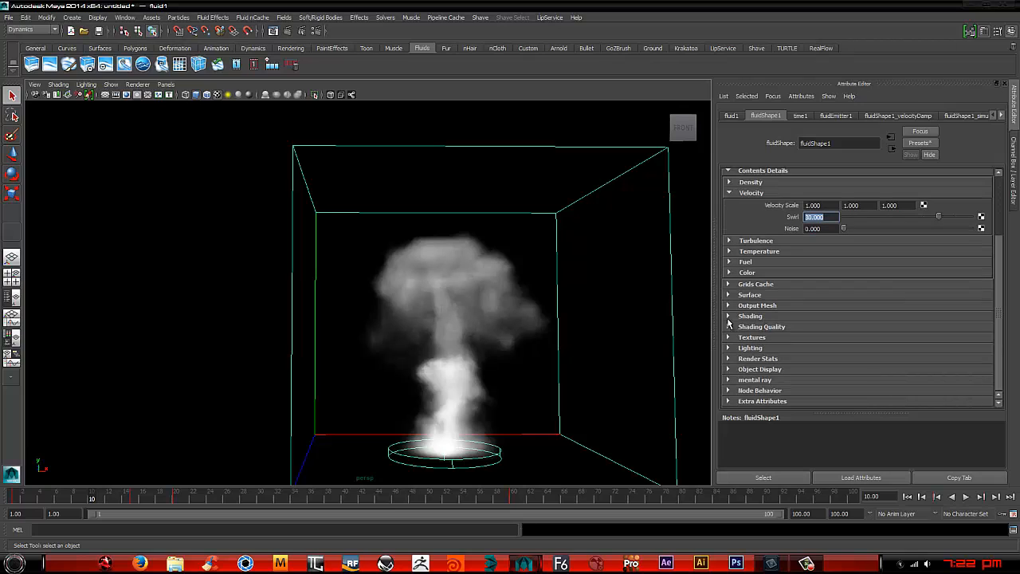
click(728, 316)
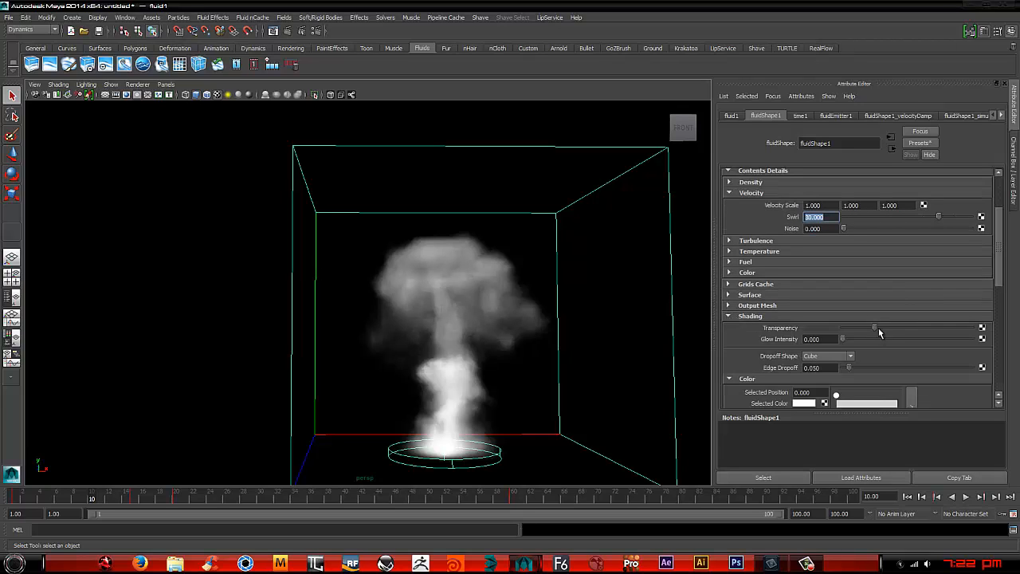
drag(875, 327, 859, 329)
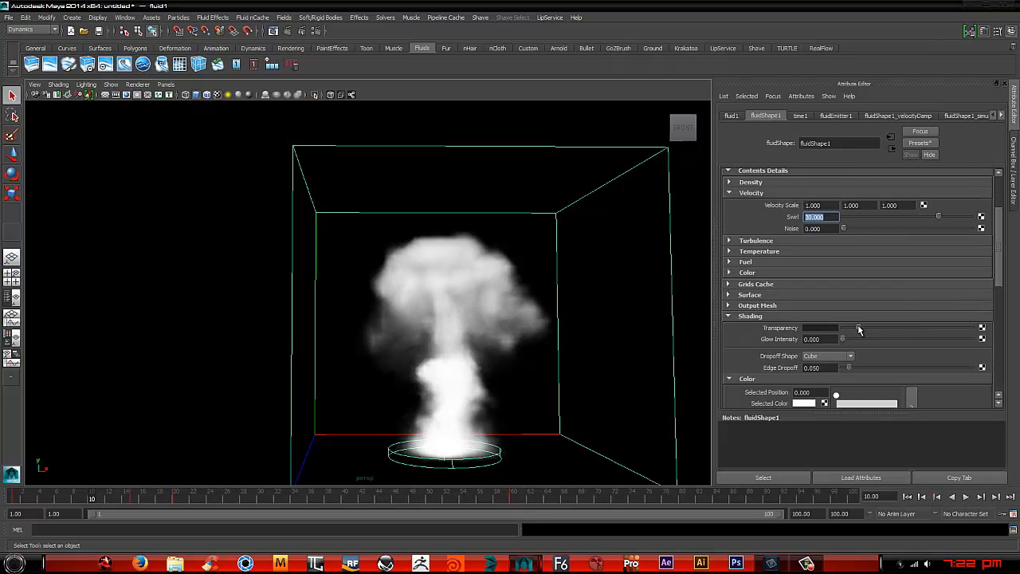
- Set the fluid's Dropoff Shape to Off and change its shading Color to dark grey with a value of 0.122
click(849, 355)
click(819, 364)
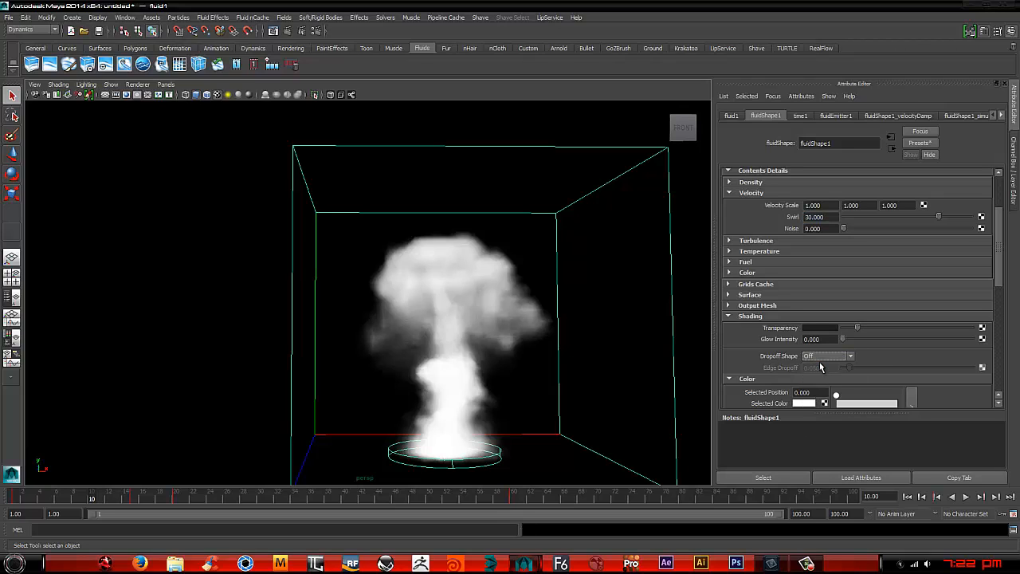
scroll(833, 363, down, 2)
scroll(831, 342, down, 2)
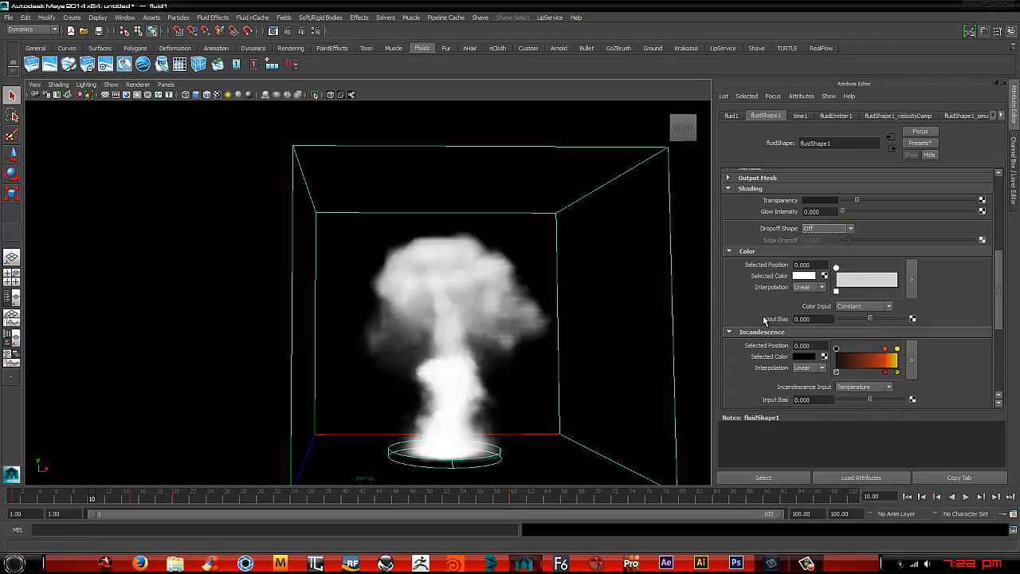
click(803, 277)
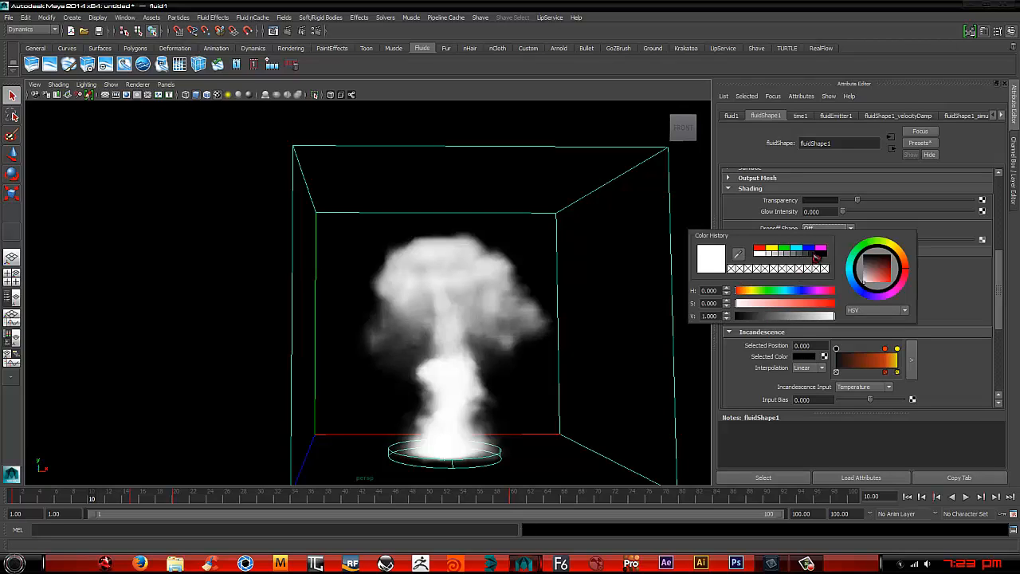
click(816, 256)
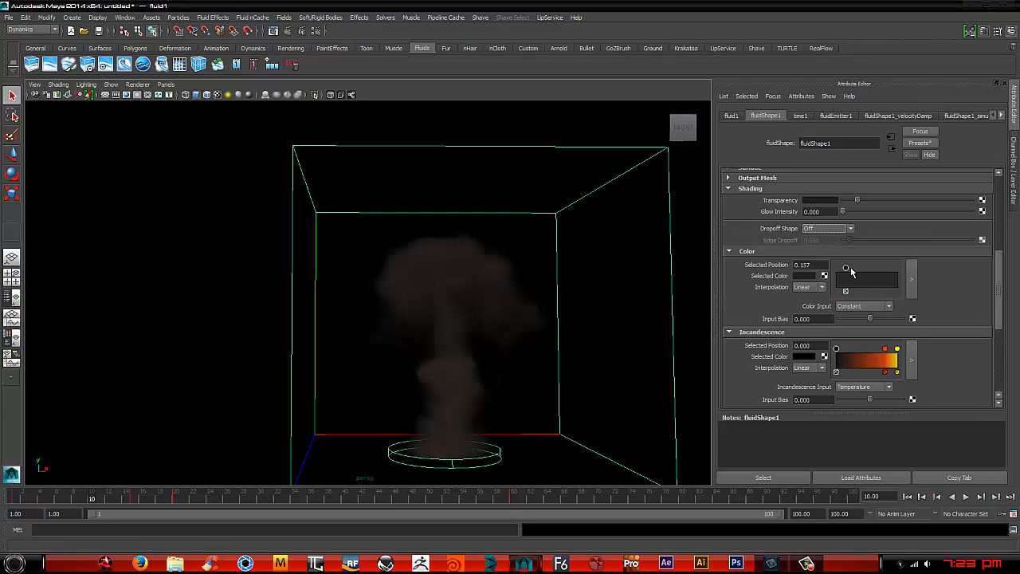
click(805, 276)
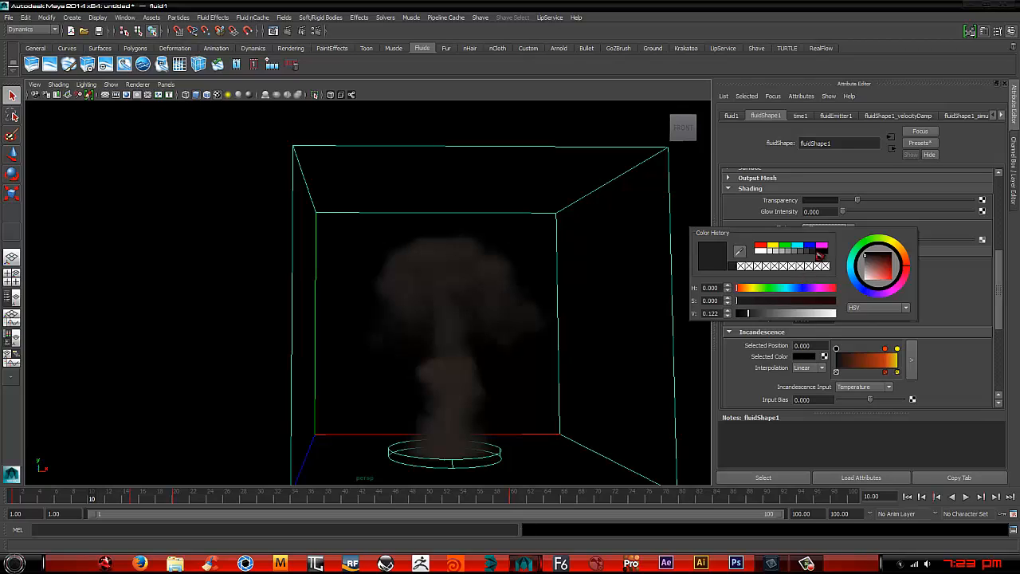
- Move the black marker of the Incandescence ramp to about 0.704 and raise the incandescence Input Bias to about 0.832
scroll(842, 372, down, 2)
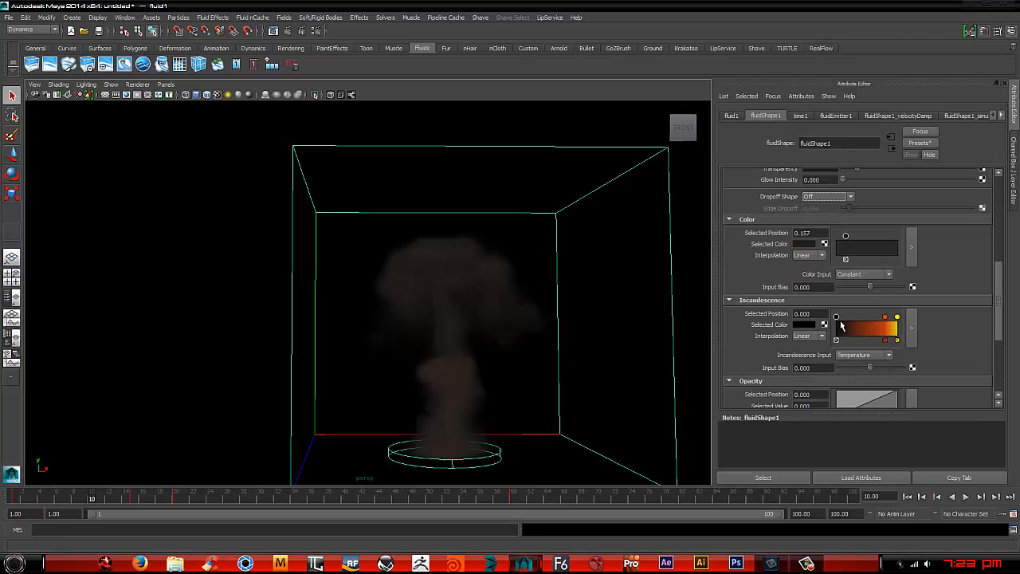
drag(855, 317, 881, 325)
drag(872, 364, 895, 368)
- Bend the Opacity curve upward with added points at about position 0.10, value 0.47; 0.23, 0.73; and 0.39, 0.87
scroll(894, 373, down, 1)
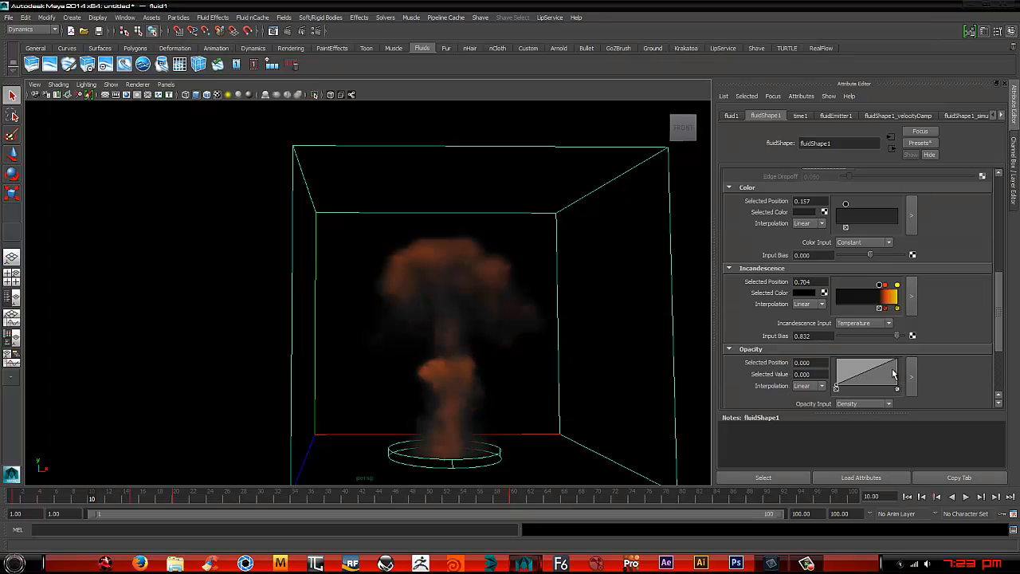
click(912, 385)
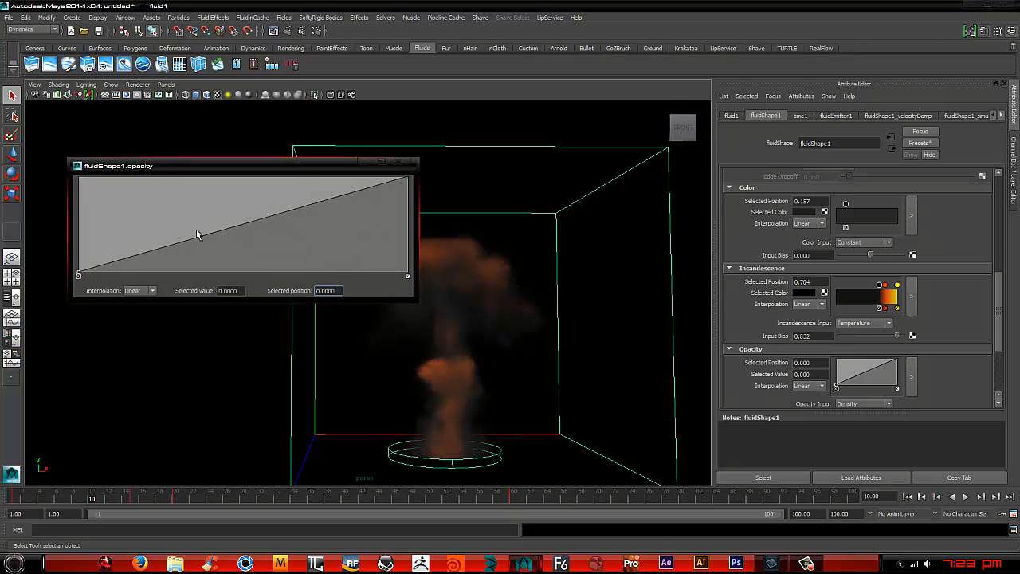
drag(183, 225, 113, 227)
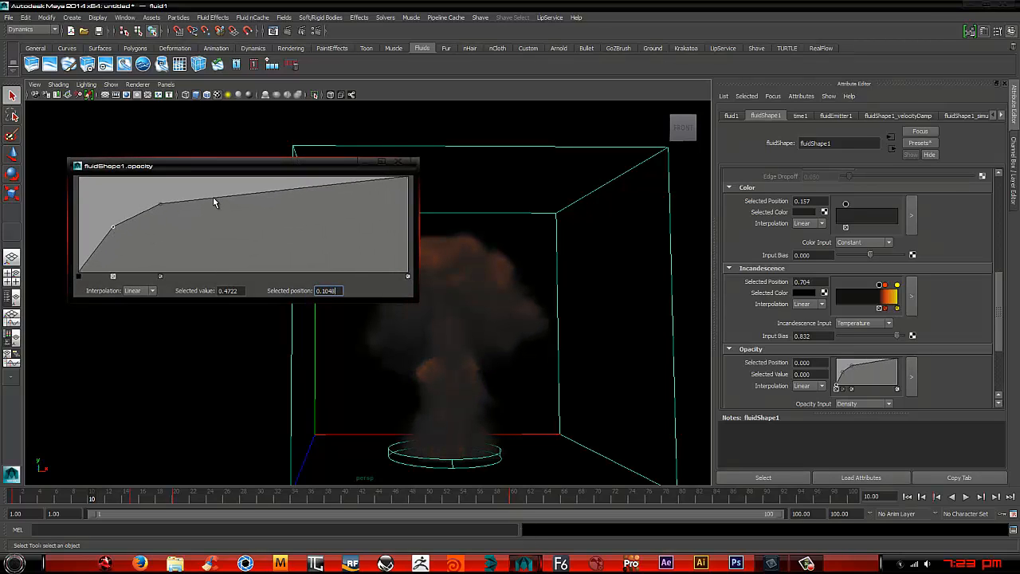
drag(213, 197, 207, 190)
mouse_move(144, 211)
mouse_down()
mouse_move(161, 205)
mouse_move(153, 201)
mouse_up()
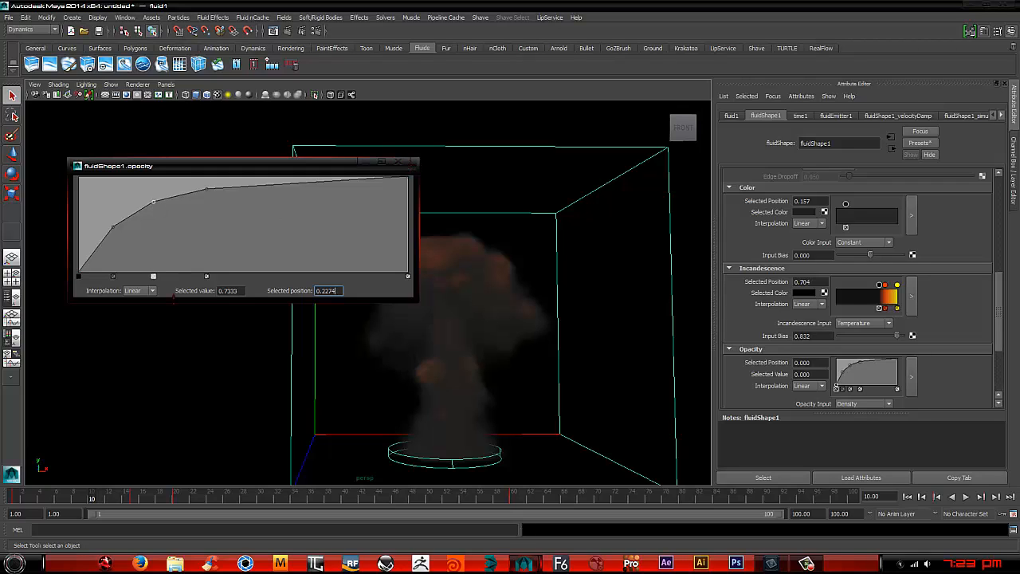
- Set the interpolation of the first two added Opacity curve points to Smooth
click(113, 227)
click(138, 290)
click(153, 200)
click(140, 291)
click(137, 314)
- Set the interpolation of all three added Opacity curve points to Spline and close the enlarged curve editor
click(205, 189)
click(139, 290)
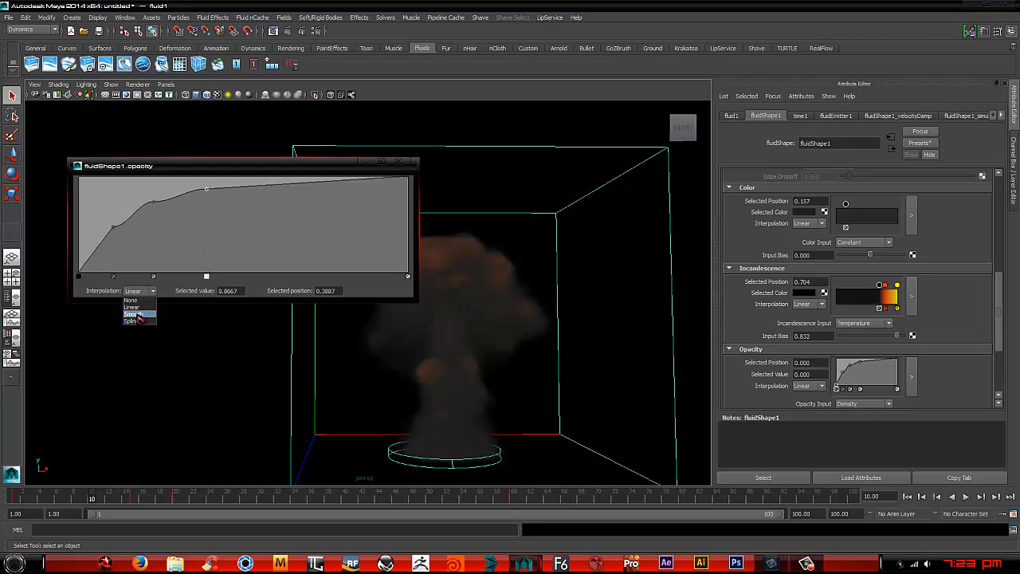
click(137, 321)
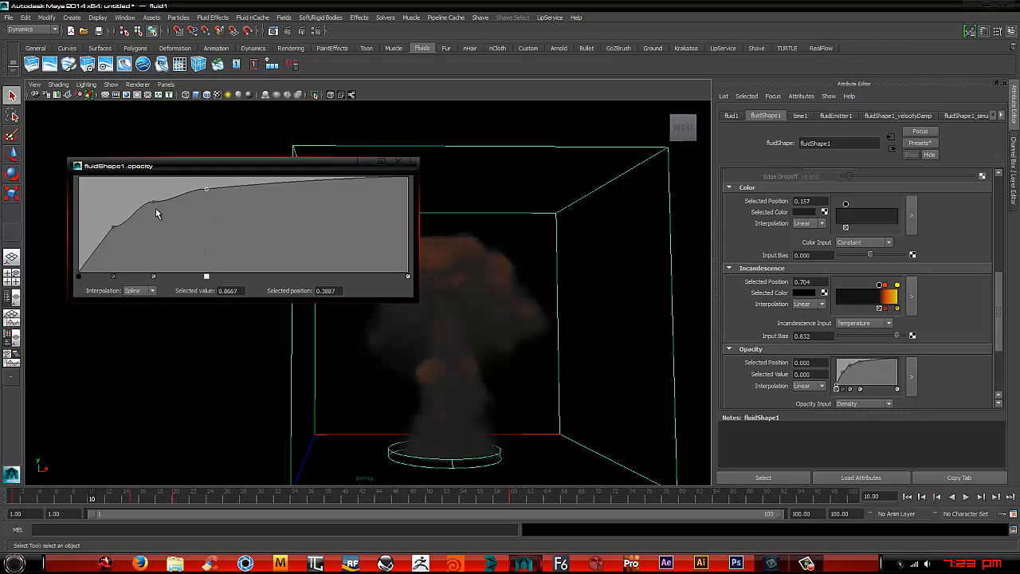
click(154, 203)
click(140, 291)
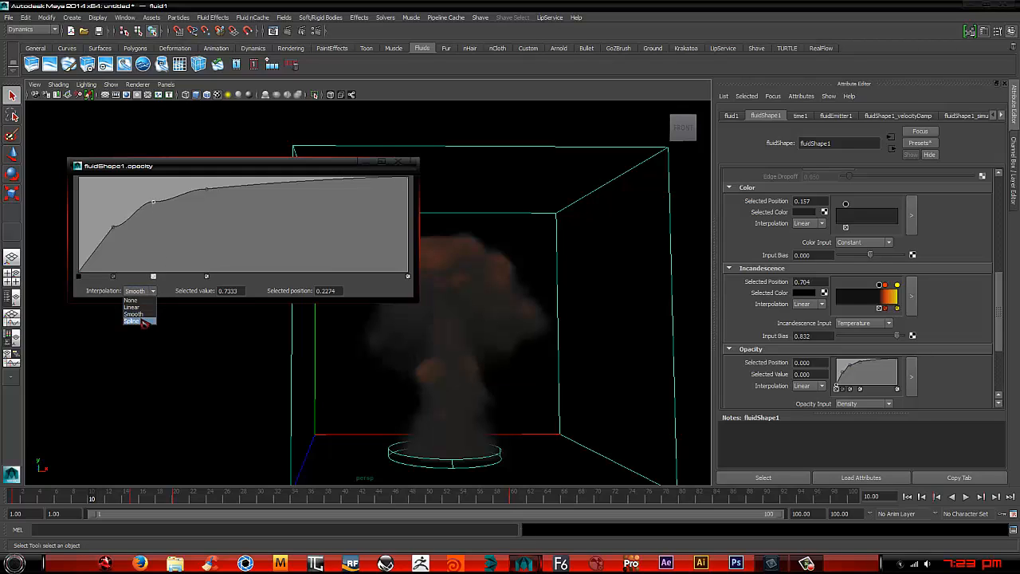
click(137, 320)
click(114, 230)
click(139, 290)
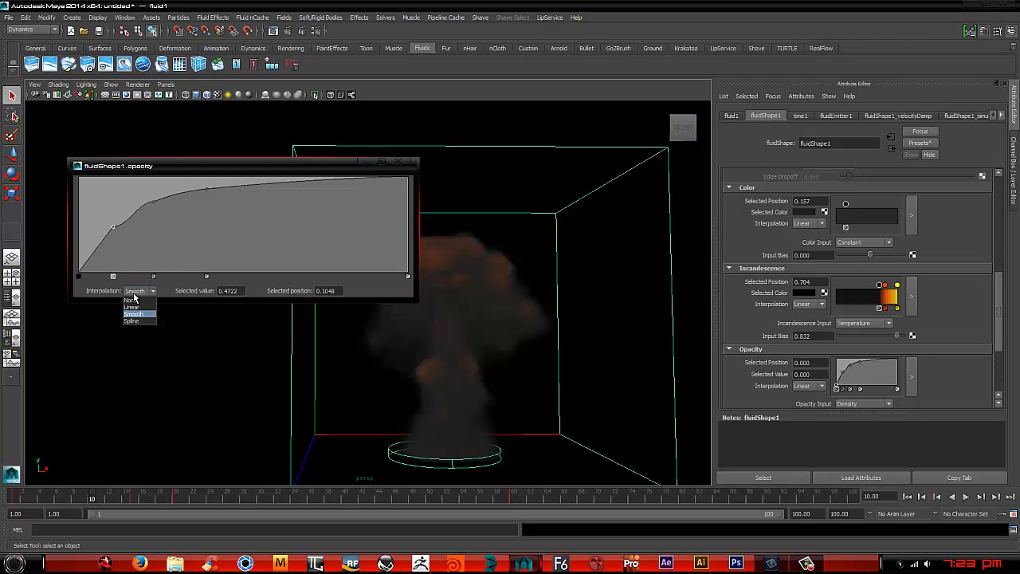
click(134, 320)
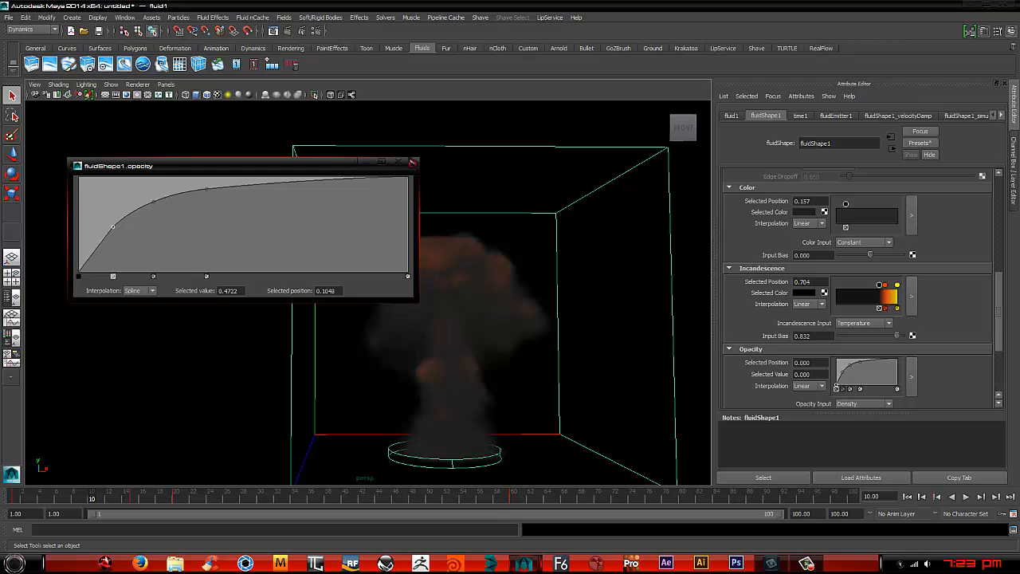
click(398, 163)
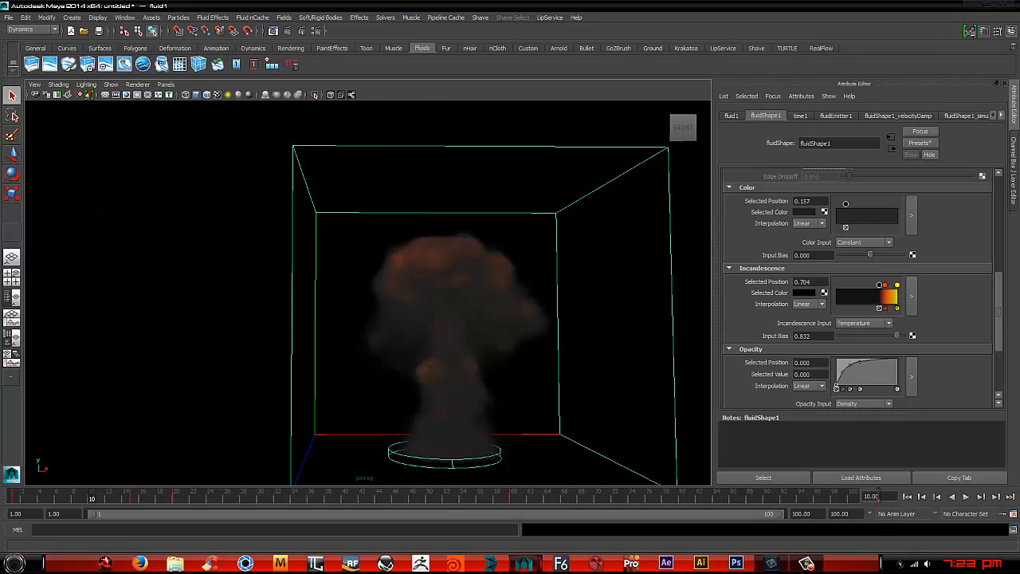
- Play the simulation on to frame 16, inspect it from another angle, then replay it from the start to frame 13
click(966, 496)
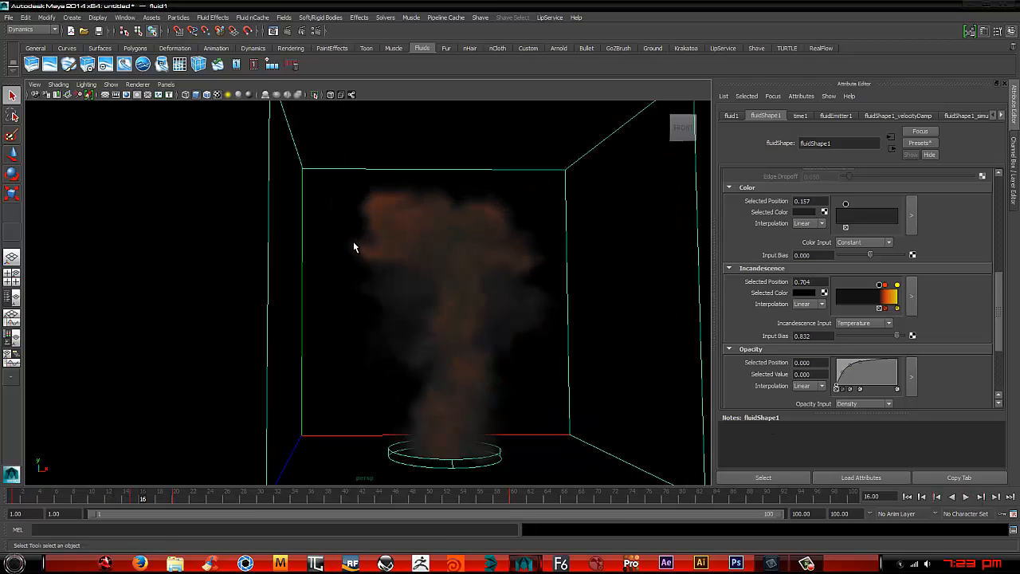
mouse_move(358, 242)
alt+mouse_down()
mouse_move(521, 248)
mouse_move(343, 248)
alt+mouse_up()
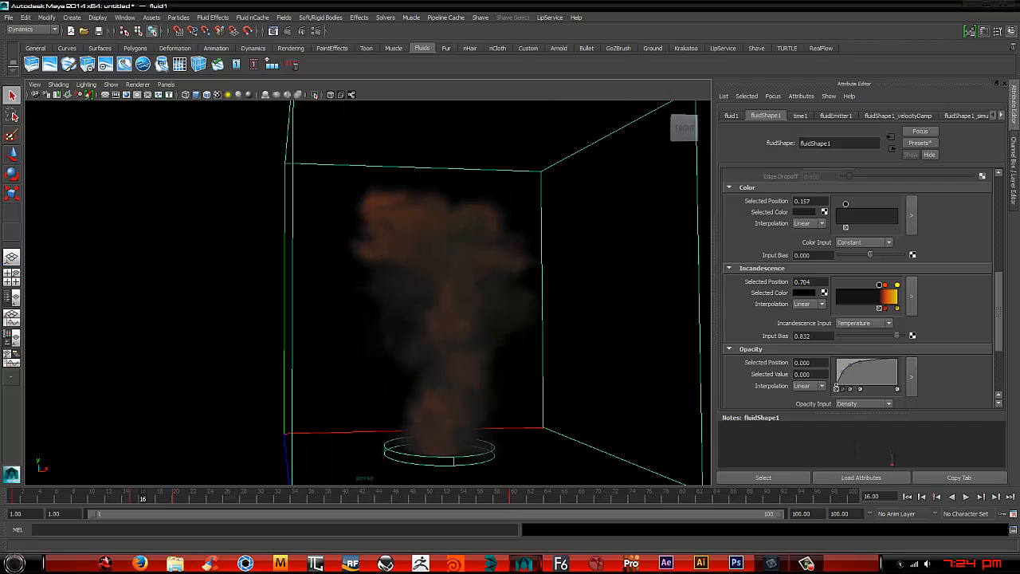
click(907, 497)
click(967, 497)
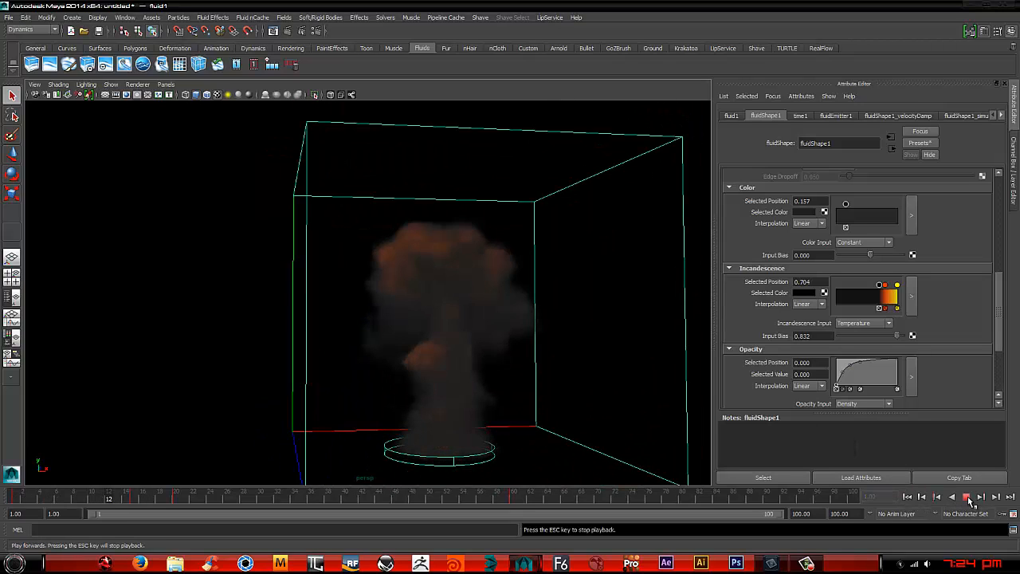
click(967, 497)
- Lower the fluid's shading Transparency slightly and change the Color ramp's existing marker to black
scroll(932, 340, up, 5)
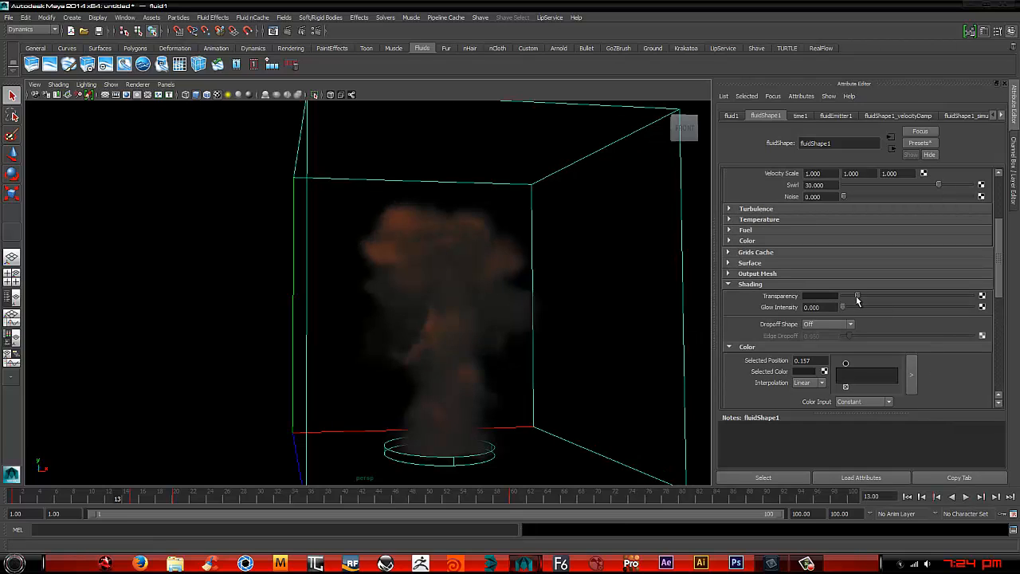
mouse_move(857, 297)
mouse_down()
mouse_move(870, 296)
mouse_move(849, 296)
mouse_up()
scroll(875, 333, down, 4)
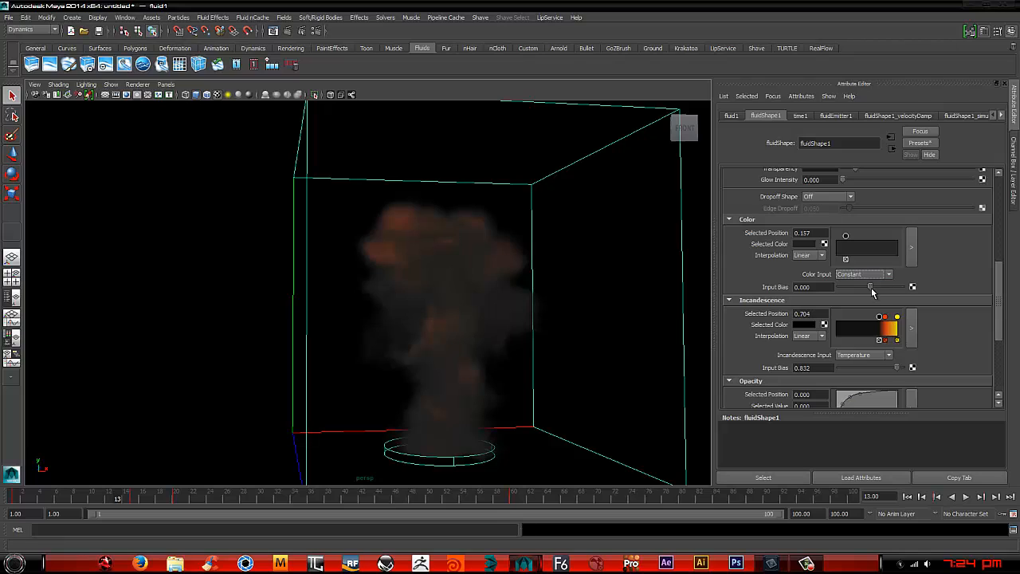
click(814, 247)
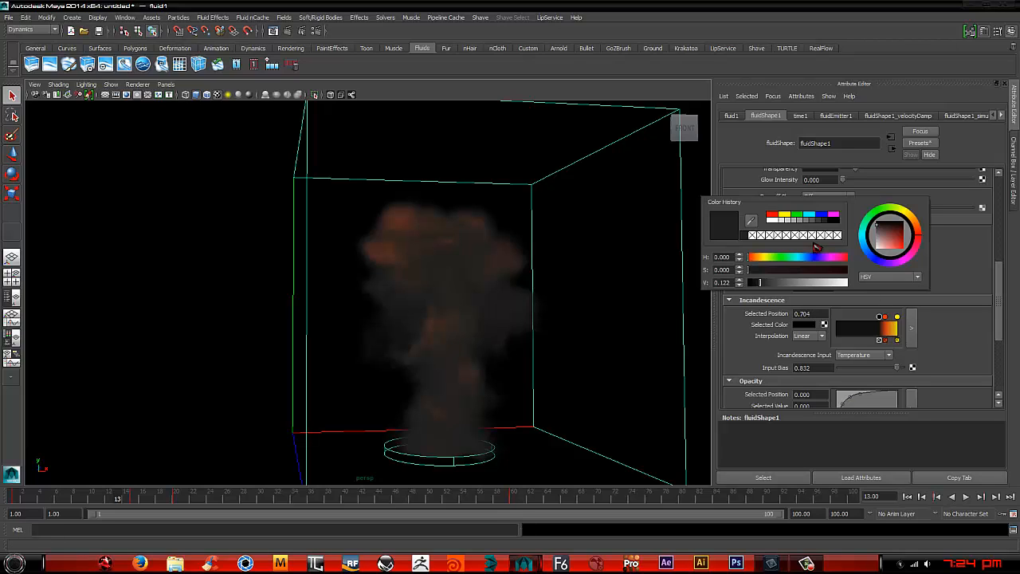
click(833, 217)
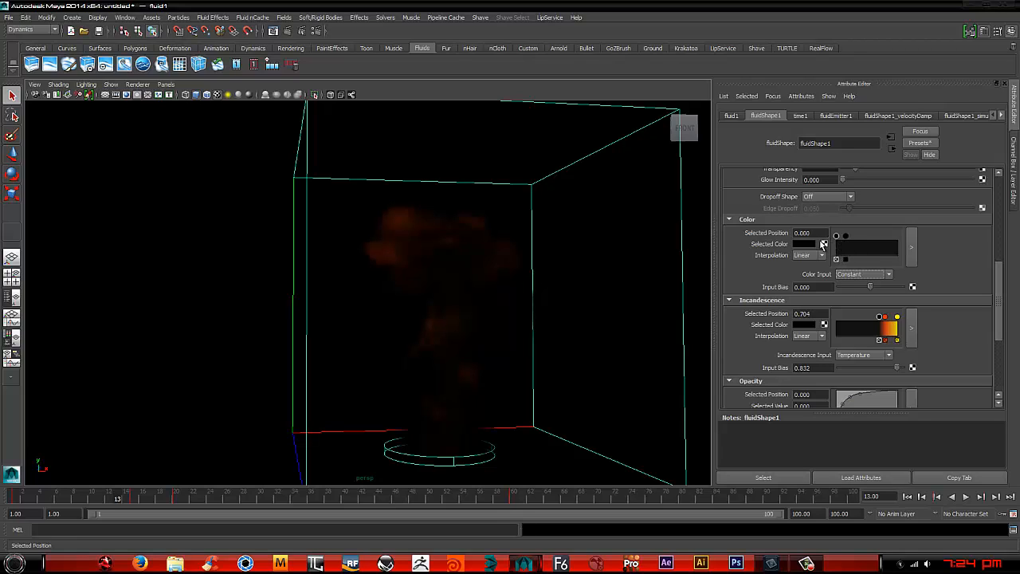
- Give the Color ramp's marker at position 0.000 a dark grey color
click(813, 247)
click(797, 227)
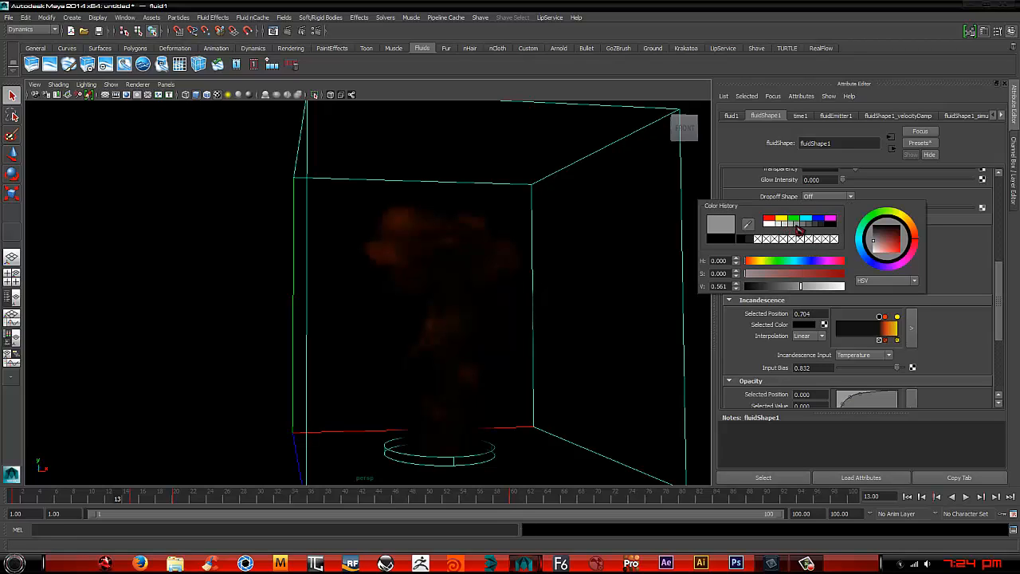
click(807, 227)
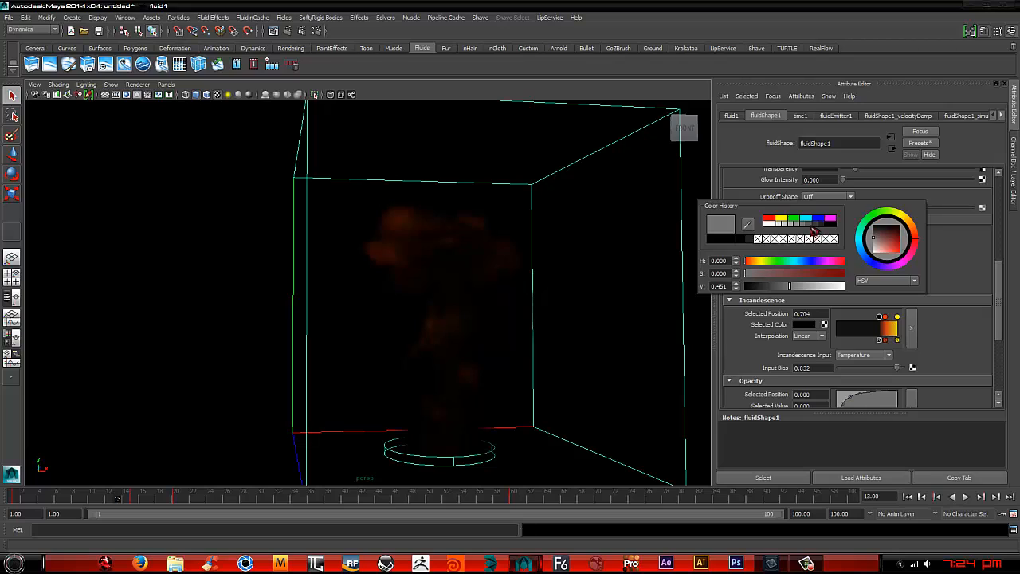
- Switch the shading Color Input to Density and set the color Input Bias to about 0.429
mouse_move(873, 288)
mouse_down()
mouse_move(887, 292)
mouse_move(847, 289)
mouse_move(862, 288)
mouse_up()
click(865, 274)
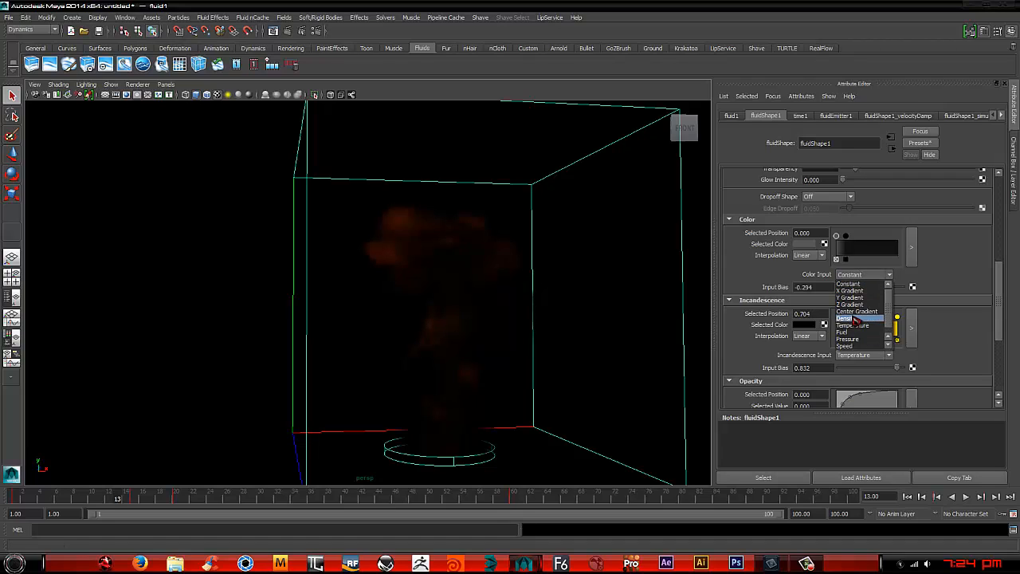
click(849, 318)
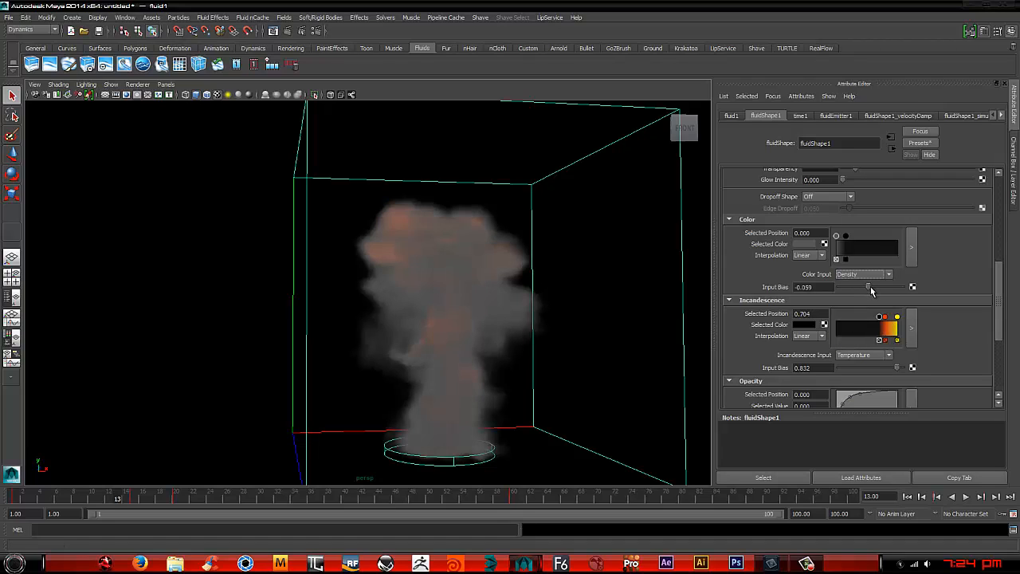
drag(871, 291, 883, 294)
- Replay the simulation from the start to frame 15 and inspect the recolored smoke from different angles
alt+drag(569, 285, 517, 294)
click(909, 496)
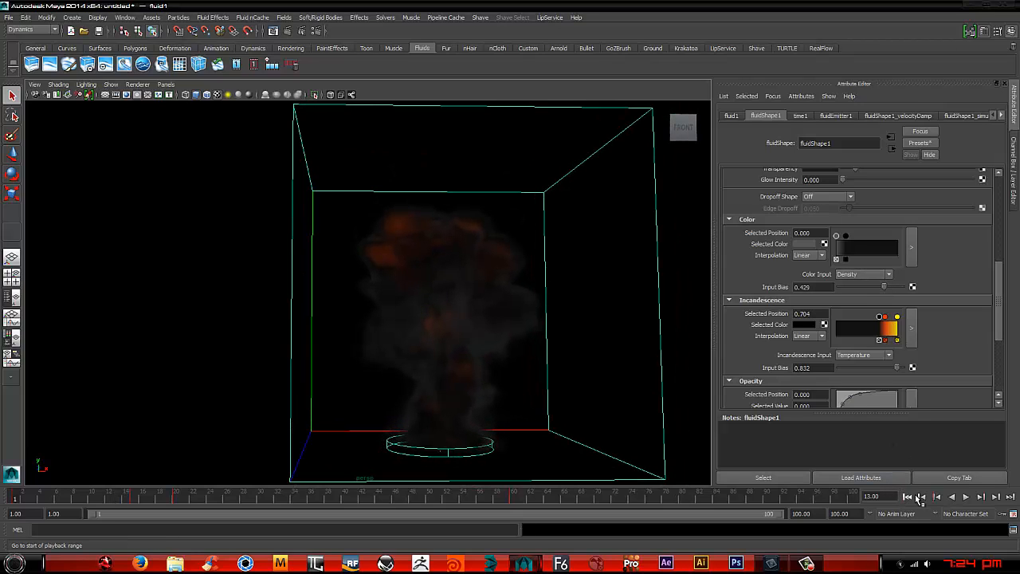
click(964, 497)
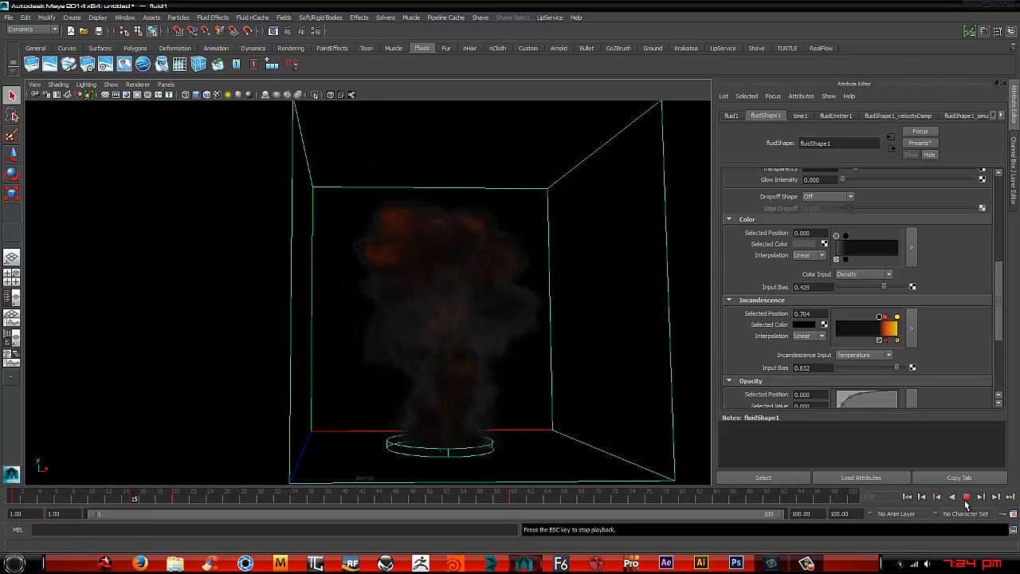
click(966, 498)
alt+drag(519, 269, 502, 287)
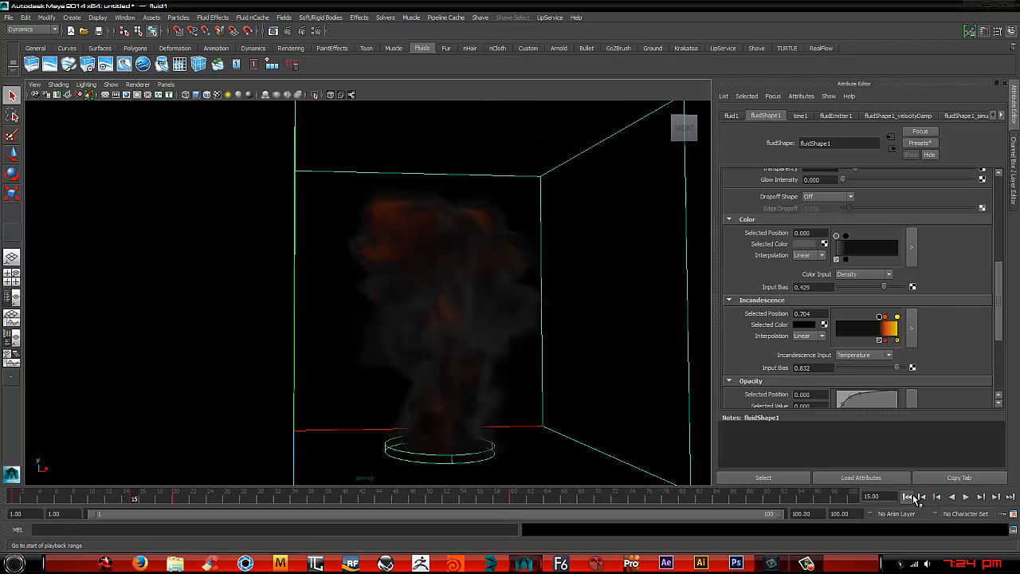
- Replay the simulation from the start, stop at frame 9, and examine the mushroom cloud from another angle
click(907, 497)
click(966, 497)
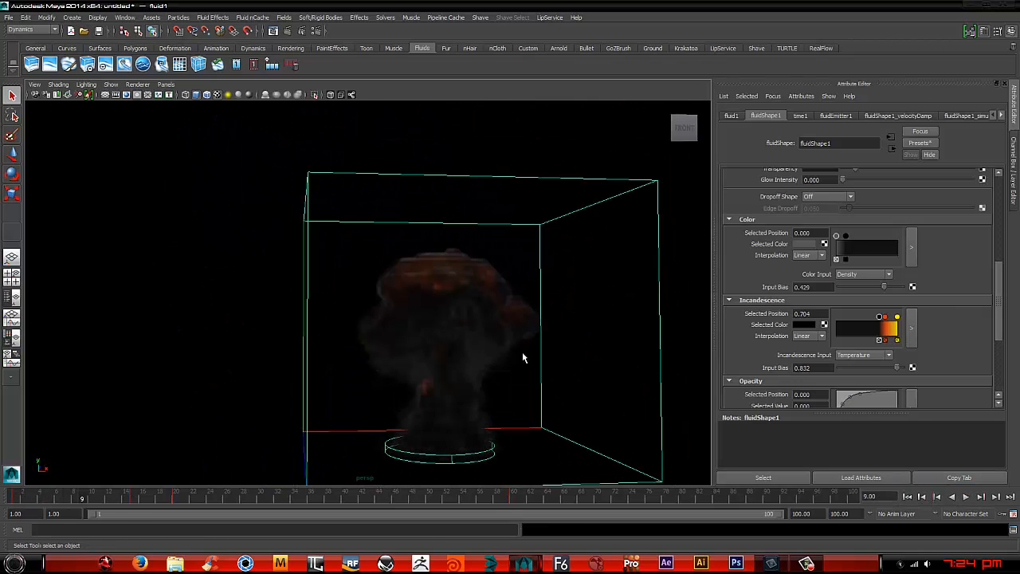
alt+drag(524, 359, 545, 345)
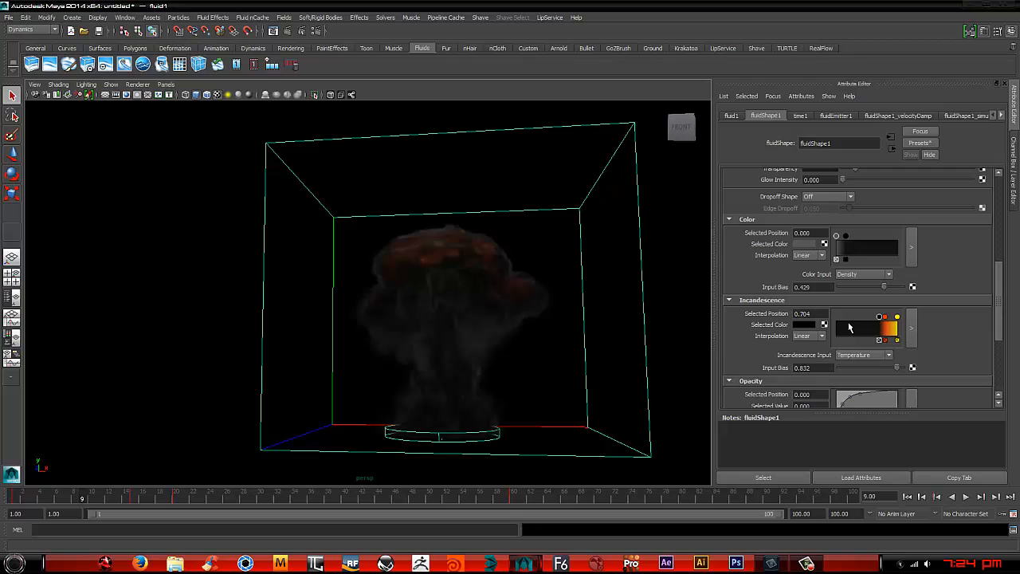
- Raise the fluid's Opacity Input Bias to about 0.193 and check the thicker smoke from another angle
scroll(848, 327, down, 4)
scroll(836, 350, up, 1)
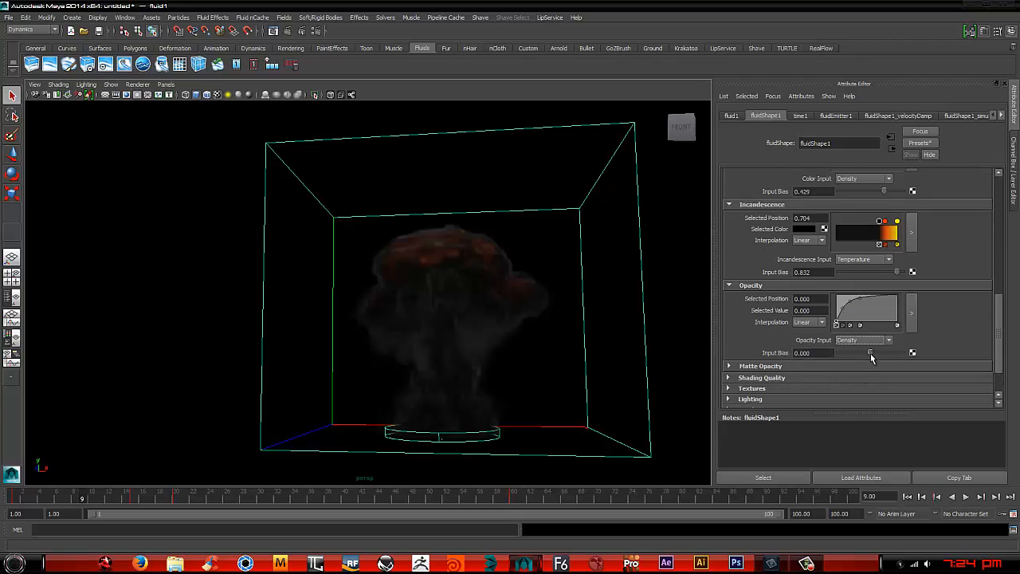
drag(870, 351, 877, 352)
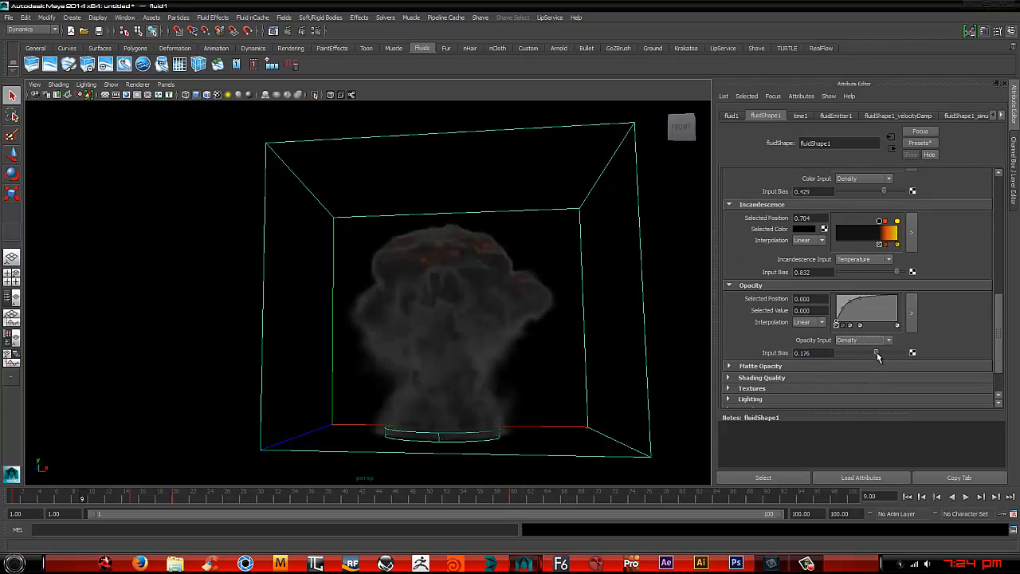
alt+drag(567, 326, 650, 337)
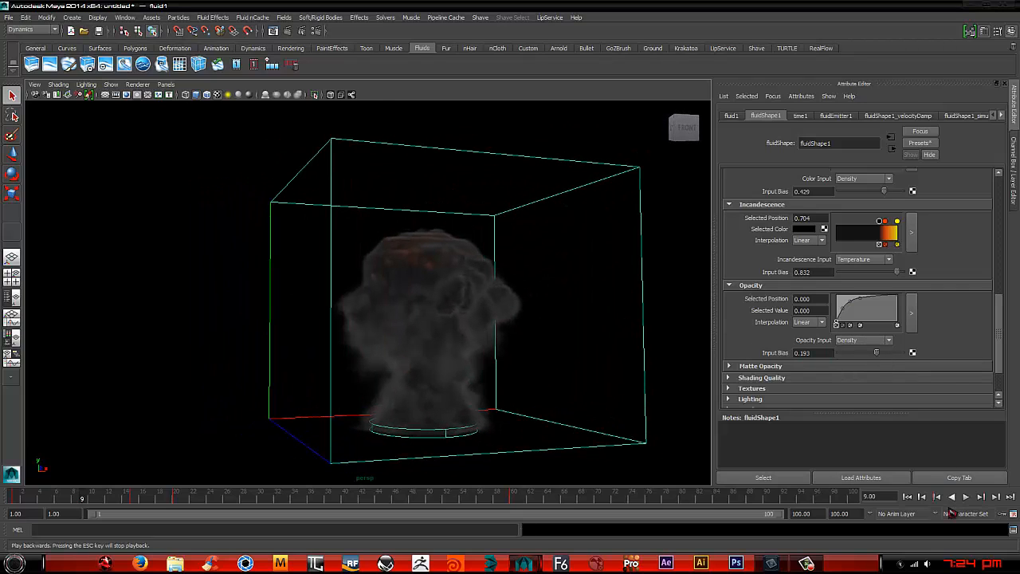
- Replay the simulation from the start, stop at frame 10, and view the smoke from nearer the front
click(909, 497)
click(965, 497)
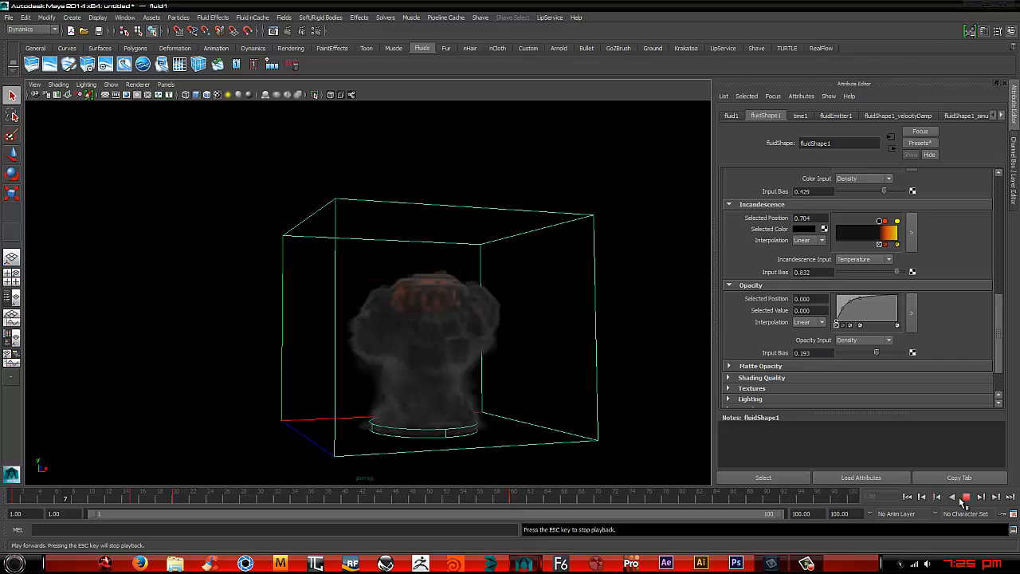
click(965, 496)
alt+drag(592, 292, 557, 293)
- Enable Self Shadow in the fluid's lighting settings and set Shadow Opacity to about 0.272
scroll(880, 272, up, 5)
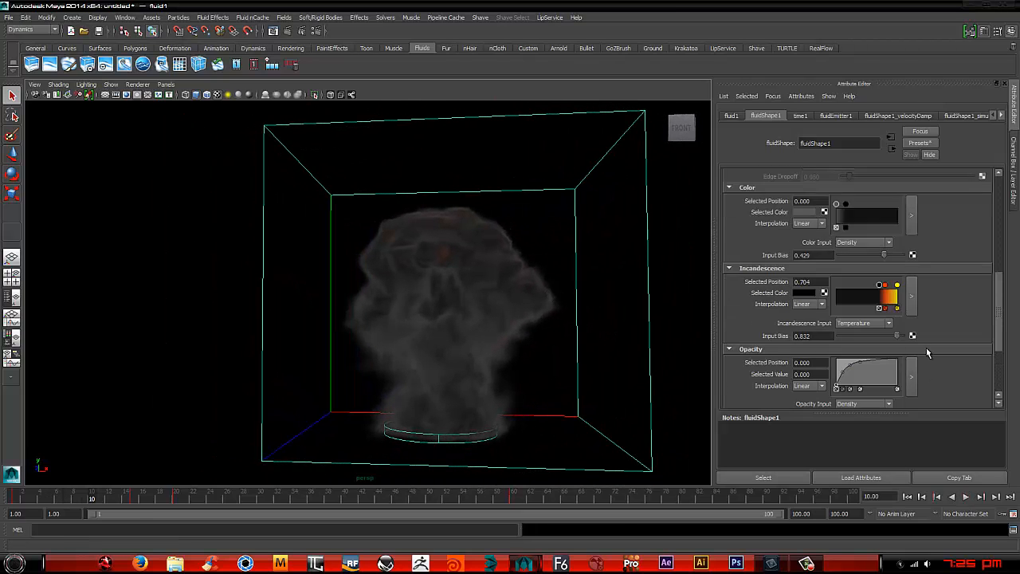
scroll(753, 230, up, 2)
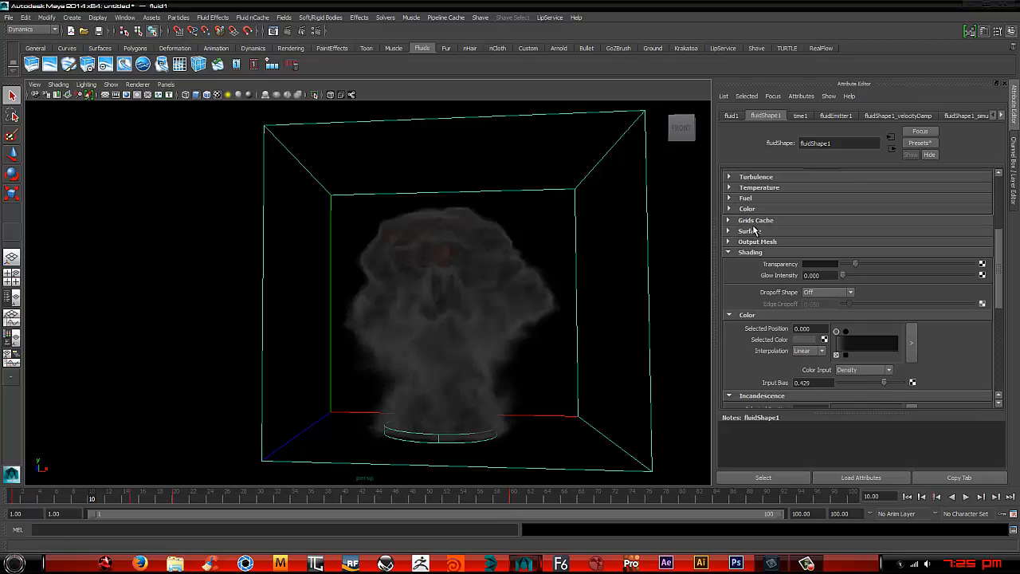
click(736, 252)
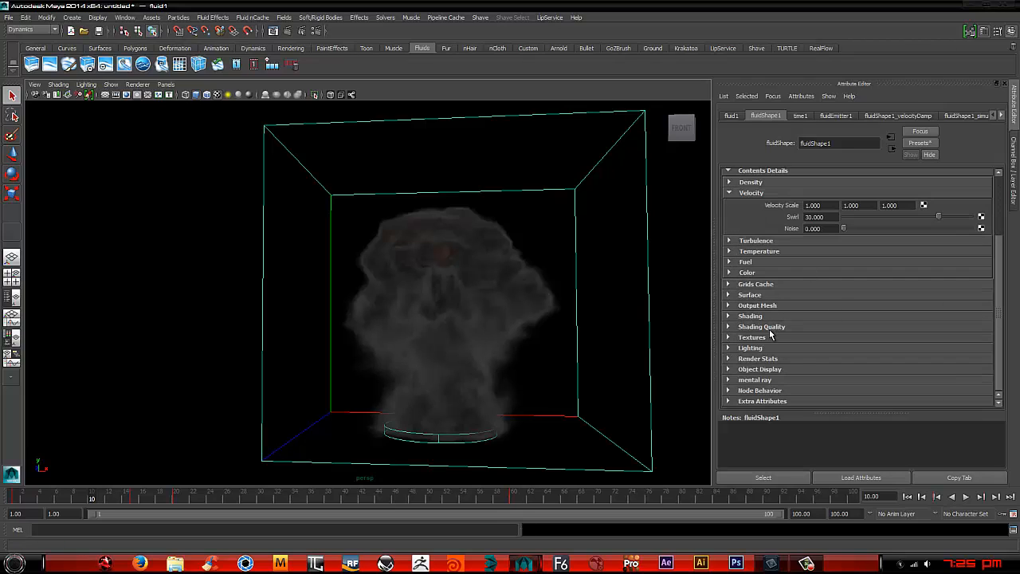
click(729, 348)
click(806, 360)
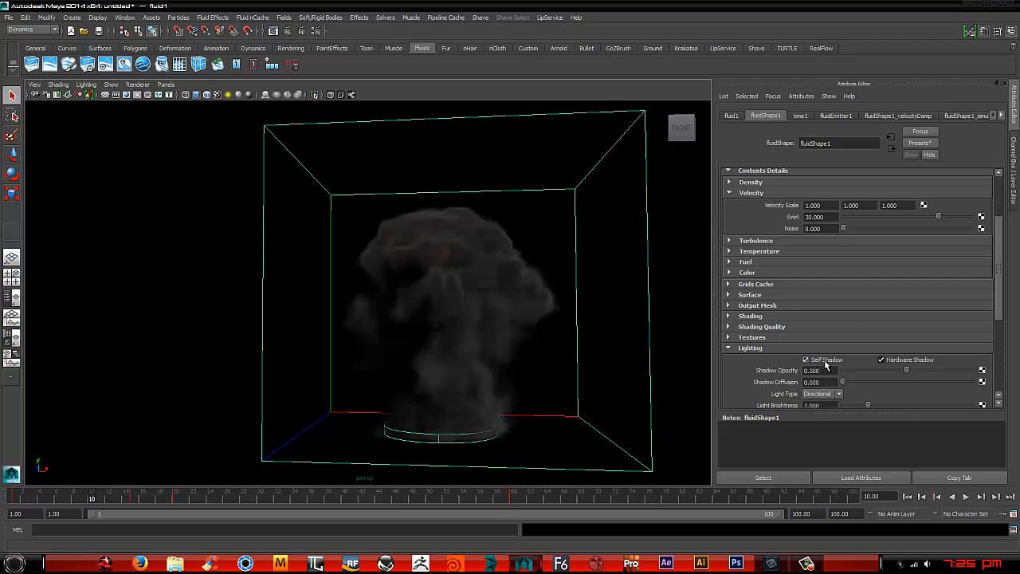
mouse_move(510, 266)
alt+mouse_down()
mouse_move(462, 278)
mouse_move(501, 284)
alt+mouse_up()
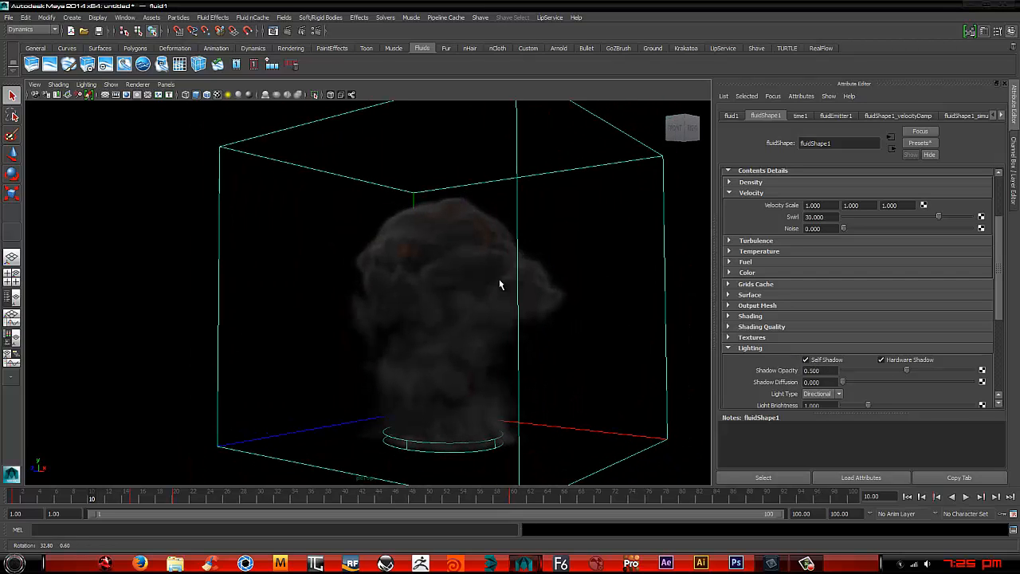
drag(903, 372, 878, 373)
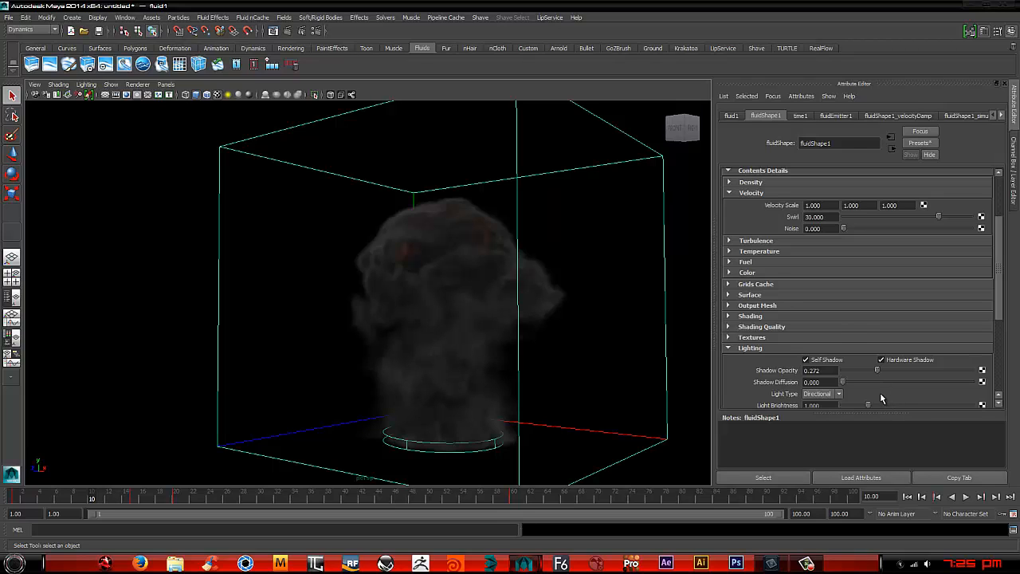
- Set the fluid's Ambient Brightness to about 0.539 and change its Ambient Color to light orange
scroll(880, 398, down, 4)
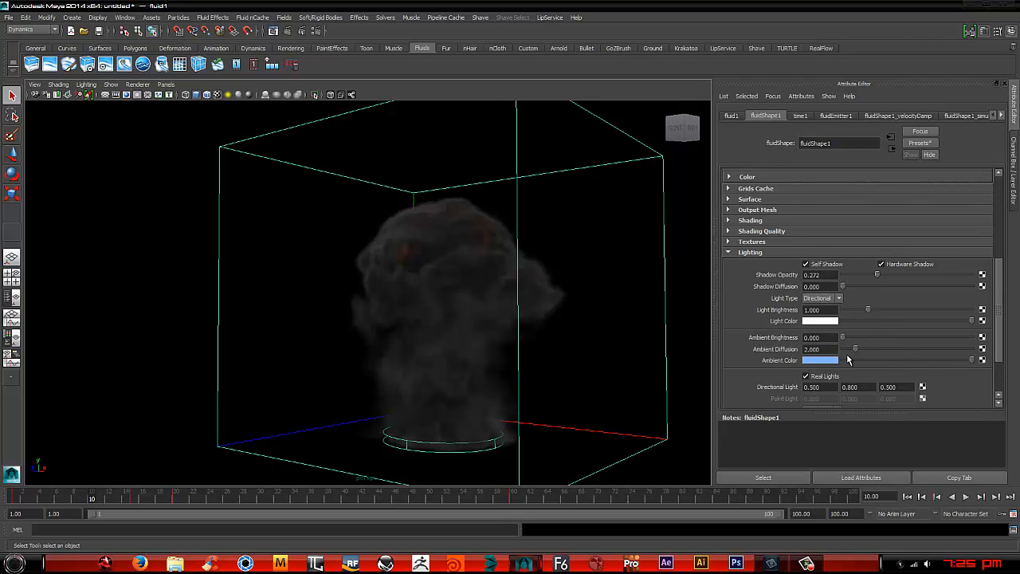
scroll(871, 327, down, 1)
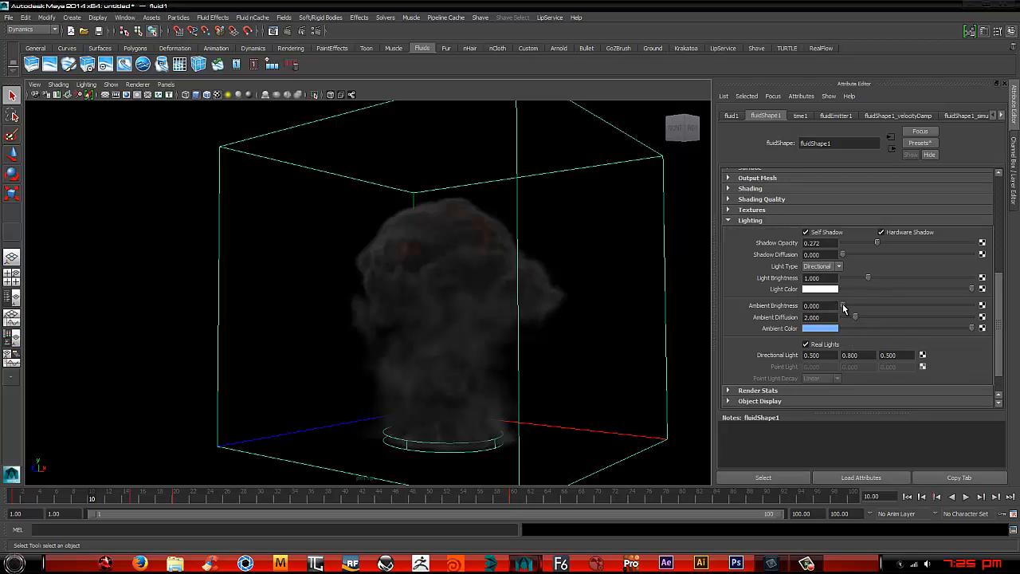
drag(861, 310, 914, 309)
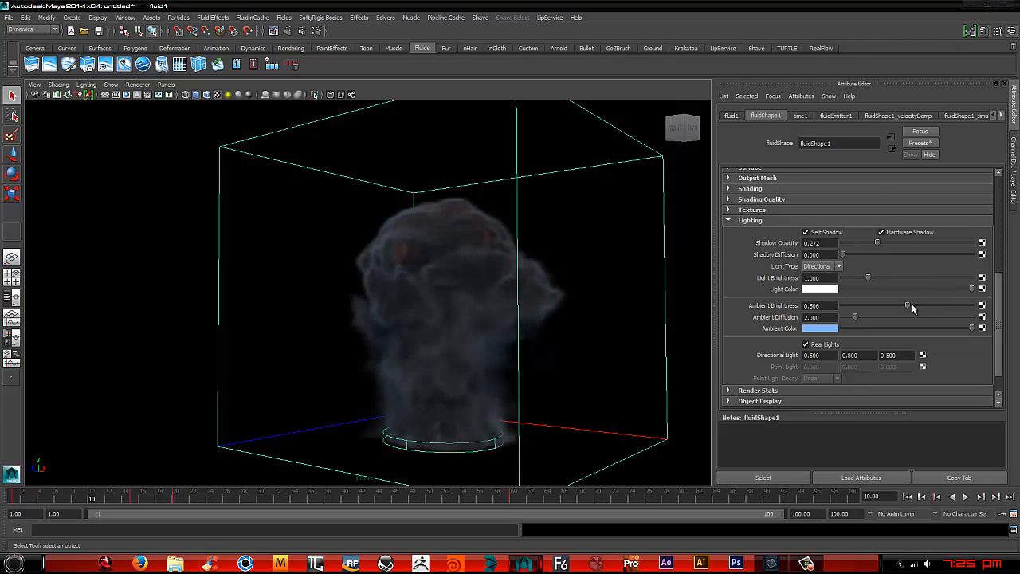
click(817, 328)
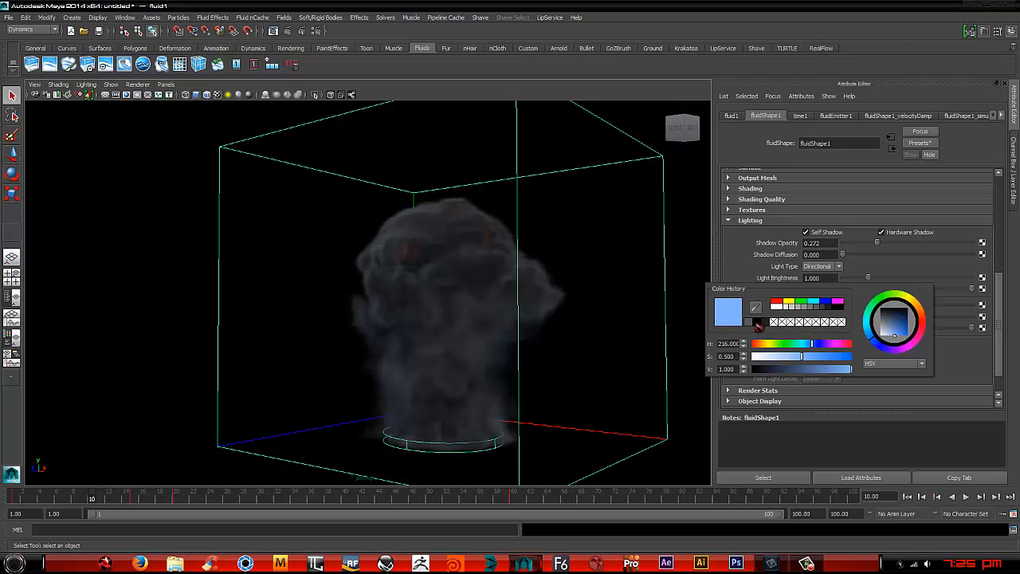
drag(768, 348, 763, 345)
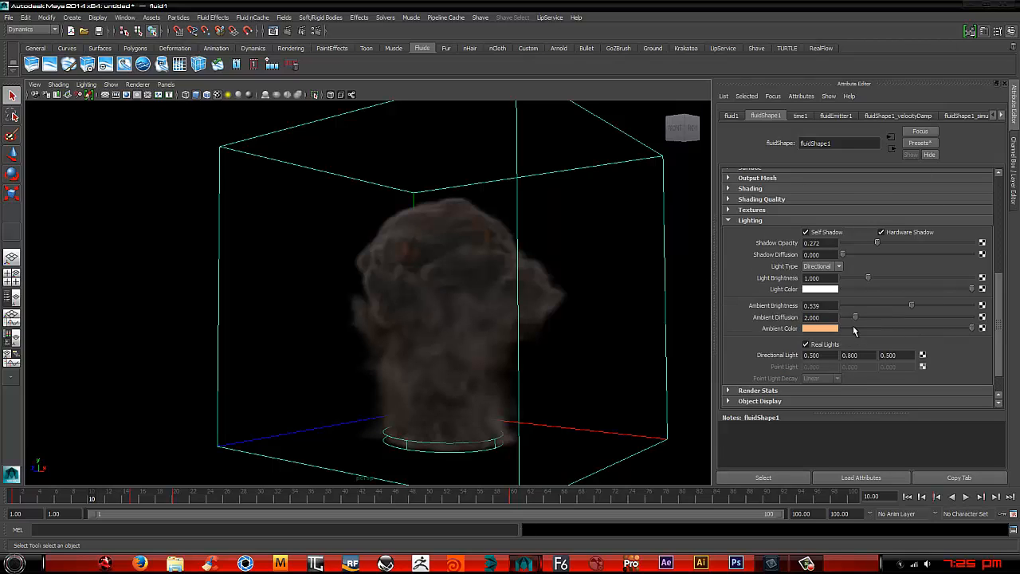
click(753, 223)
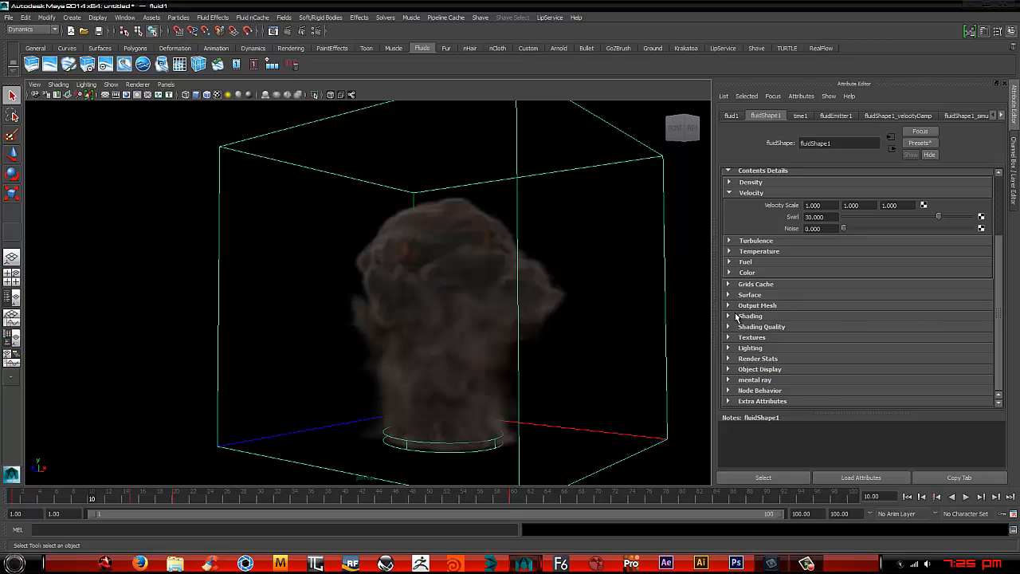
- Set the fluid's Shading Quality value to 0.5 and check the smoke from another angle
click(729, 317)
click(739, 316)
click(729, 327)
click(821, 339)
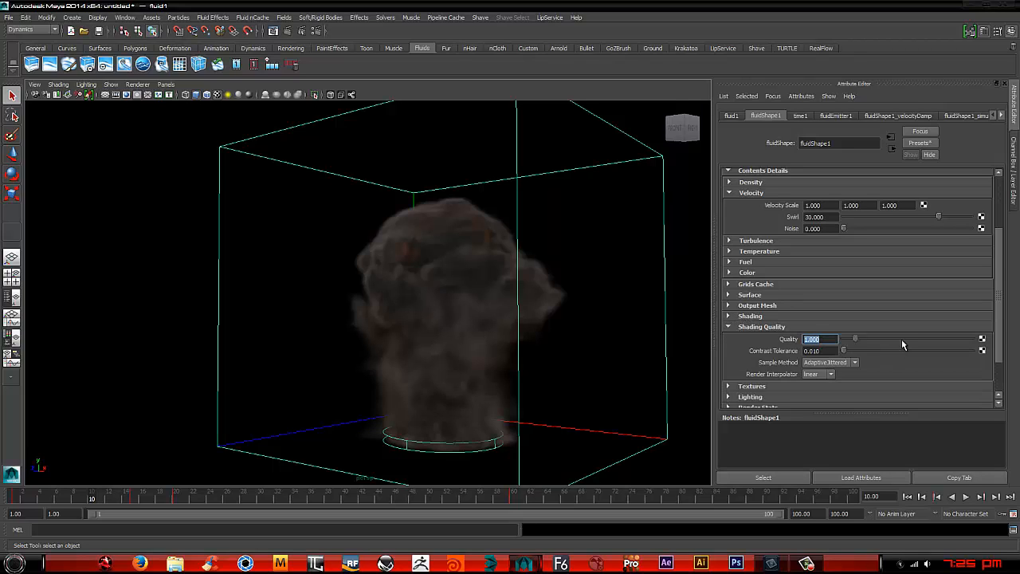
text(0.5)
key(Return)
click(734, 327)
alt+drag(614, 323, 545, 319)
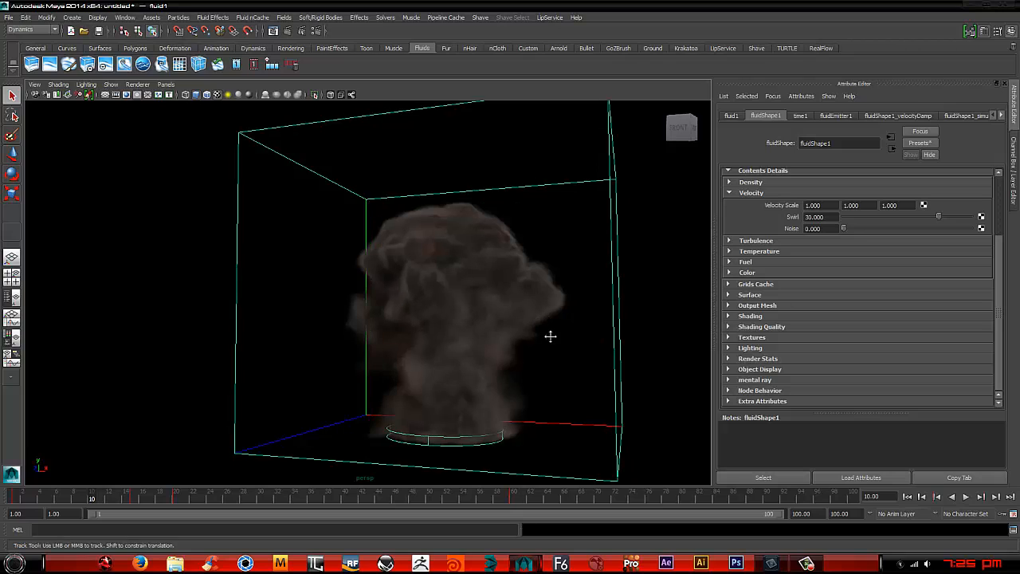
click(906, 497)
click(954, 497)
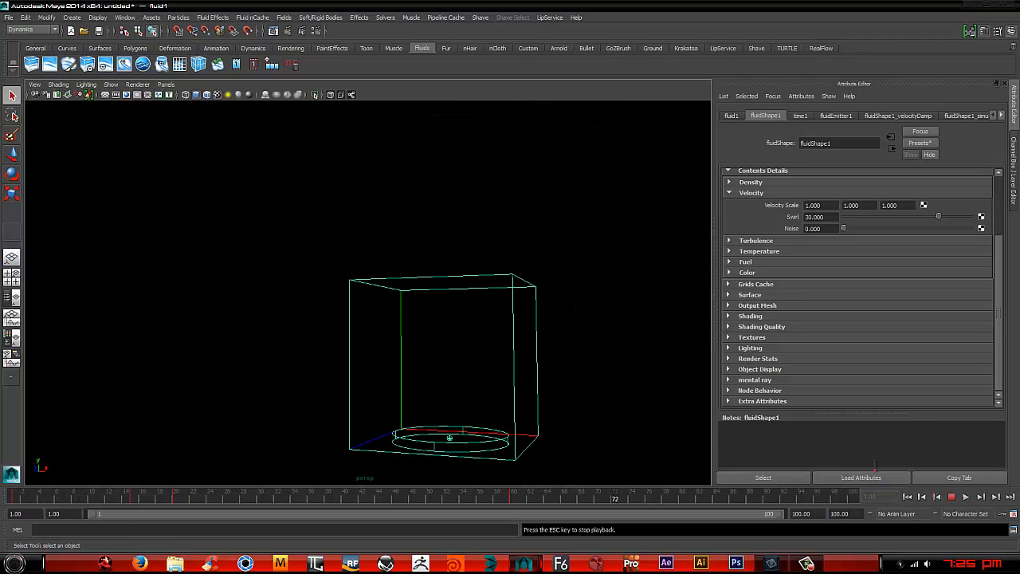
click(951, 496)
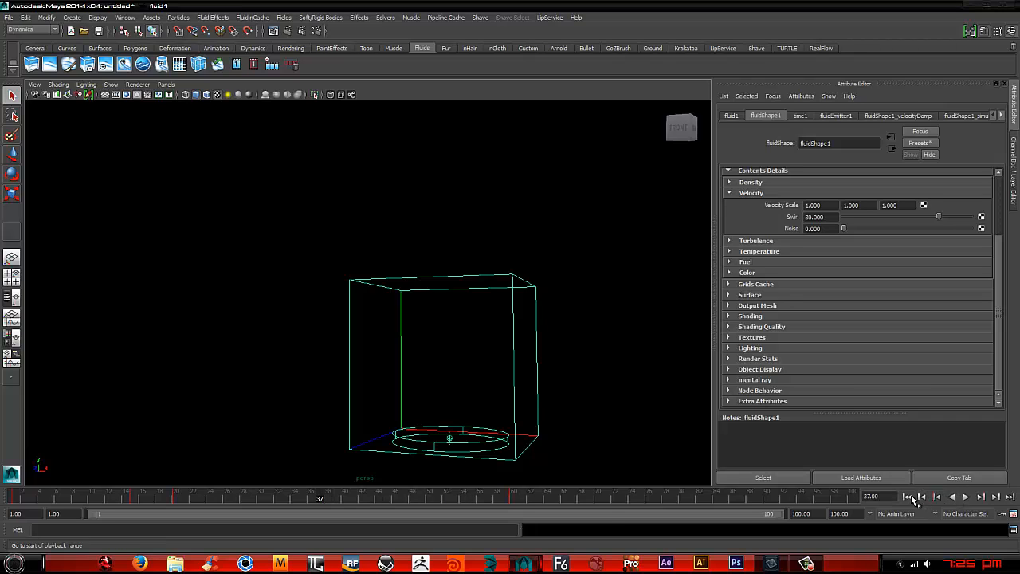
- Replay the simulation forward from the start, stop at frame 9, and inspect the self-shadowed smoke up close
click(909, 497)
click(966, 496)
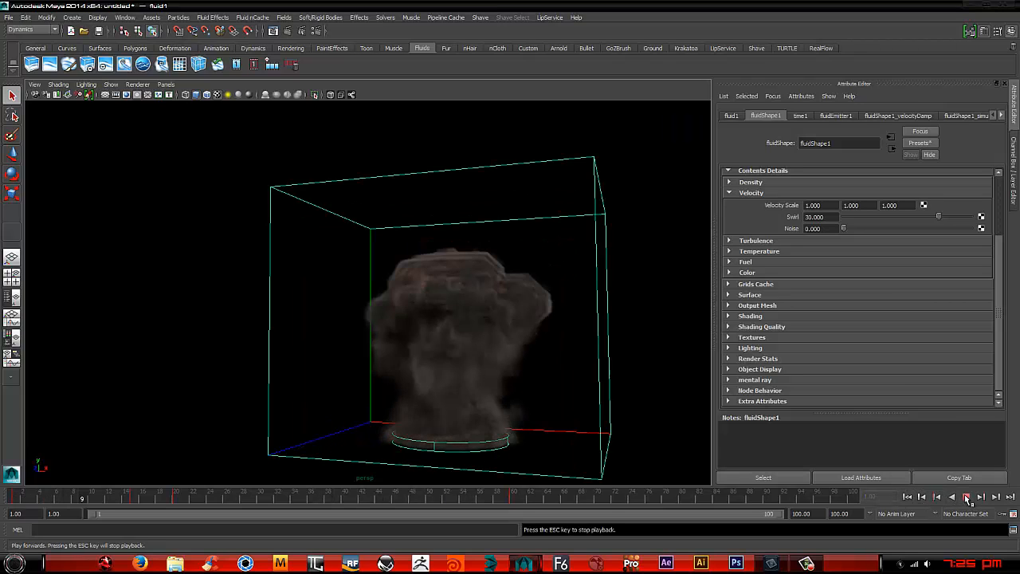
click(966, 497)
alt+drag(446, 228, 547, 337)
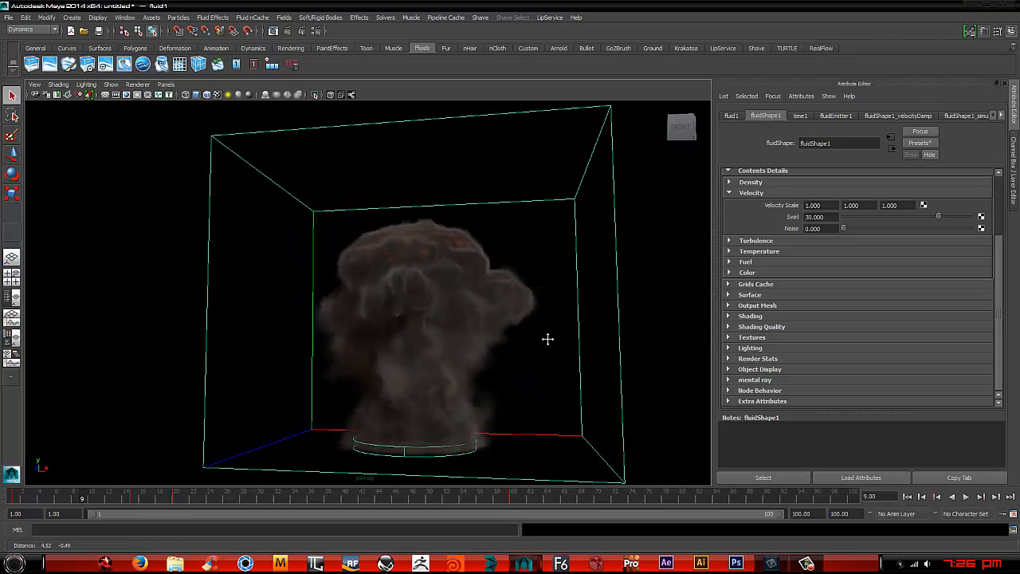
- Return to frame 1 and set a key on the fluid's Velocity Swirl at 30
click(905, 496)
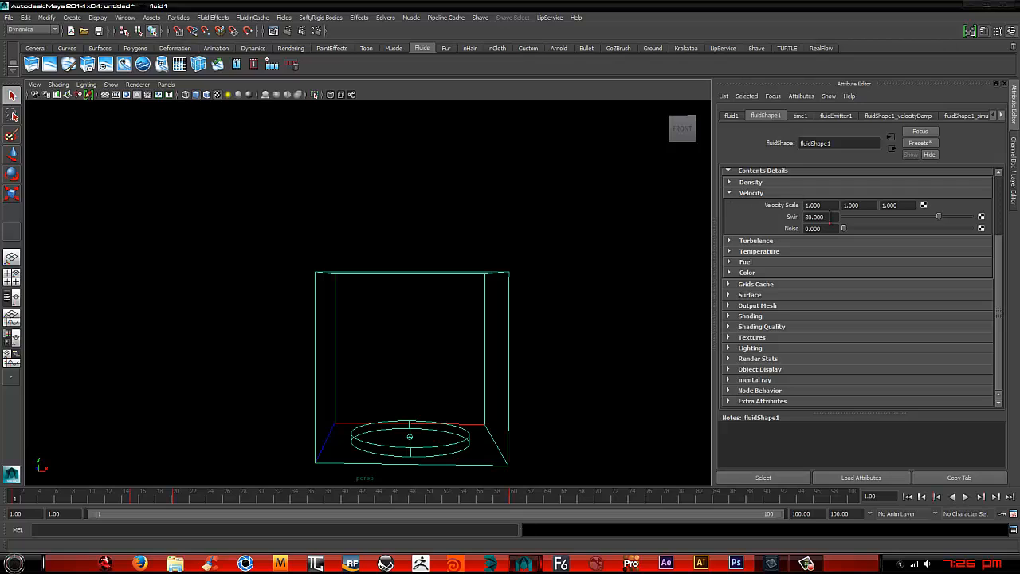
double_click(814, 217)
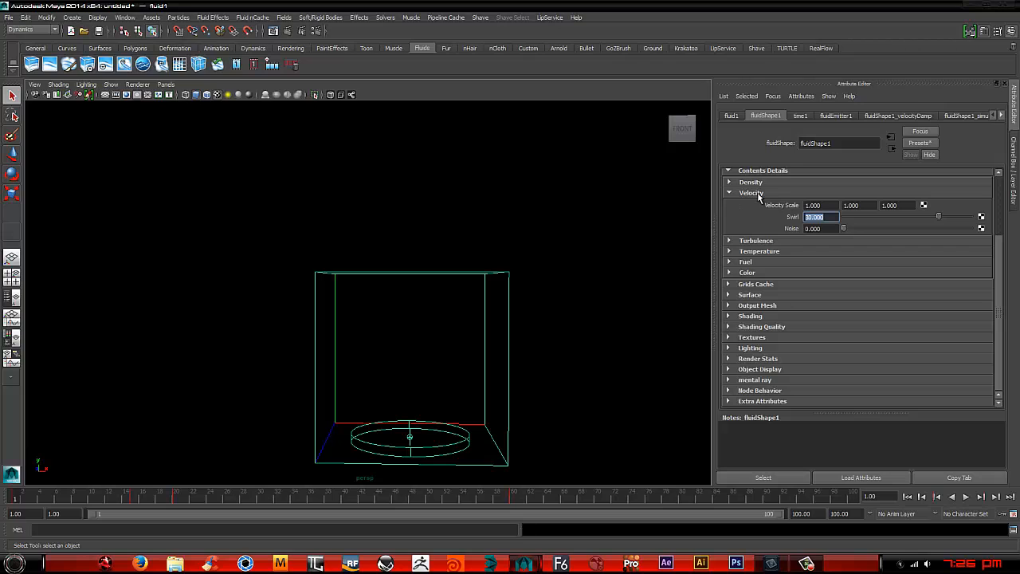
right_click(794, 222)
click(832, 221)
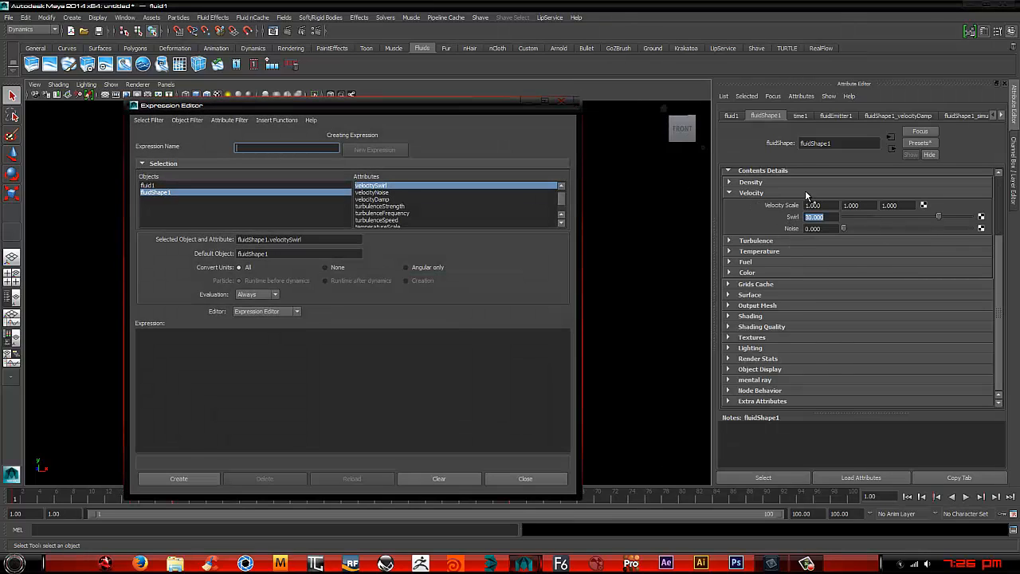
click(564, 101)
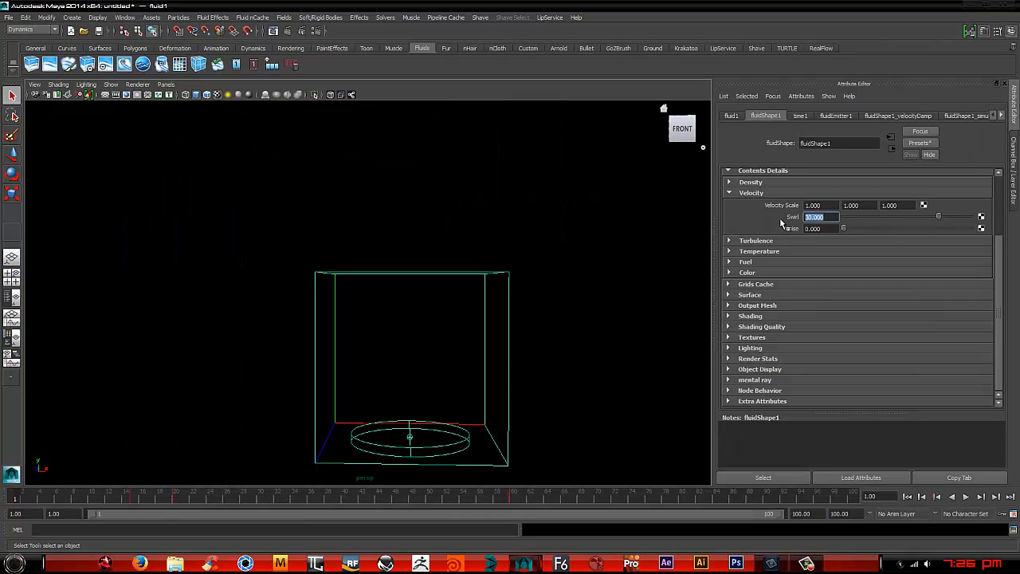
right_click(797, 224)
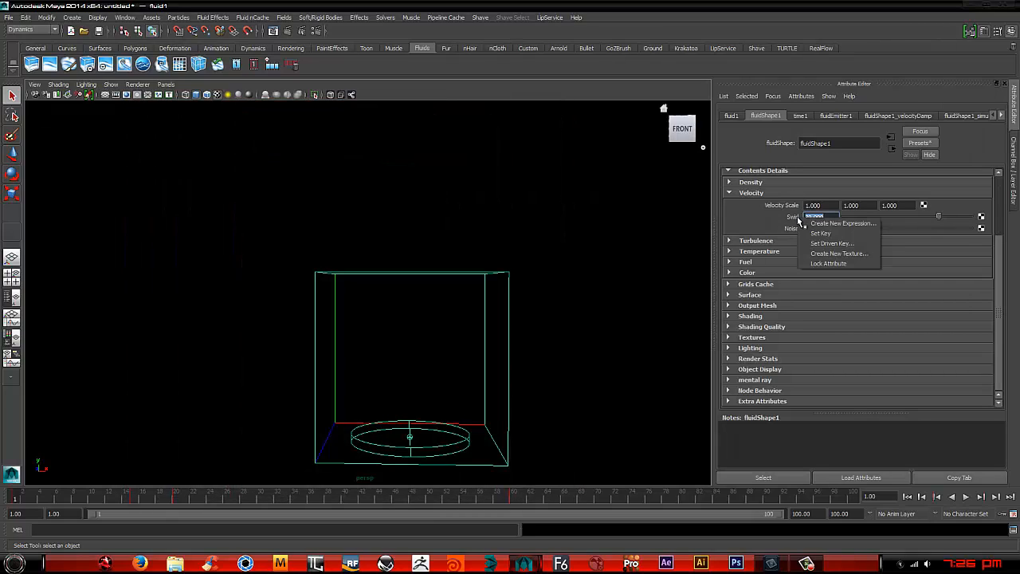
click(837, 231)
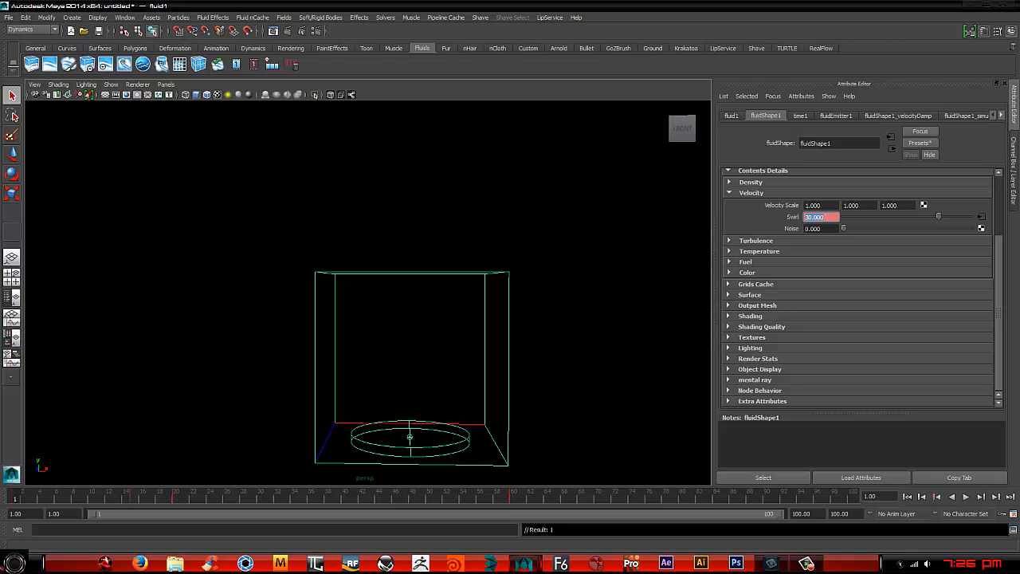
- Set the fluid's Velocity Swirl to 0 at frame 20 and key it
scroll(847, 214, up, 3)
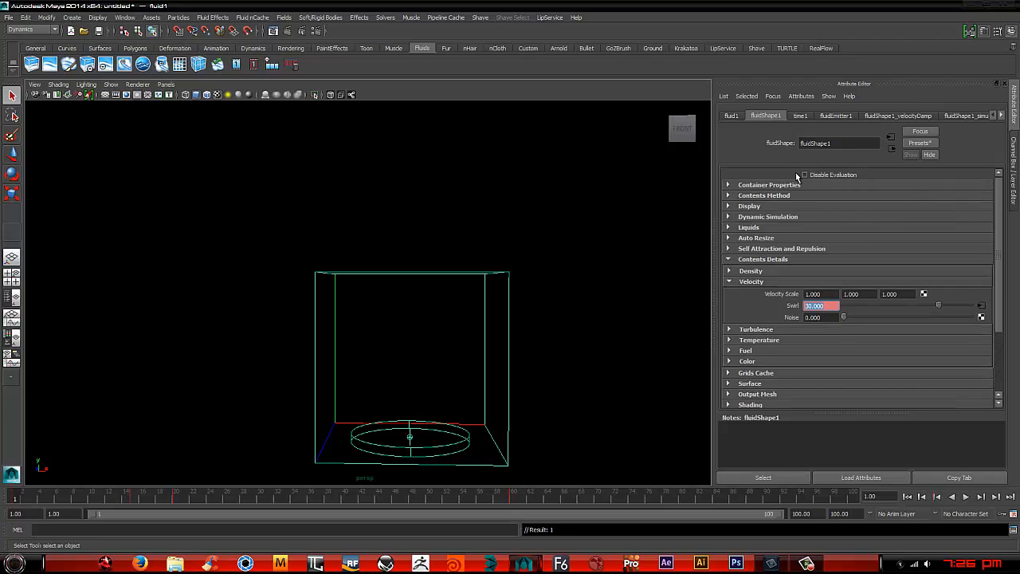
scroll(758, 308, down, 2)
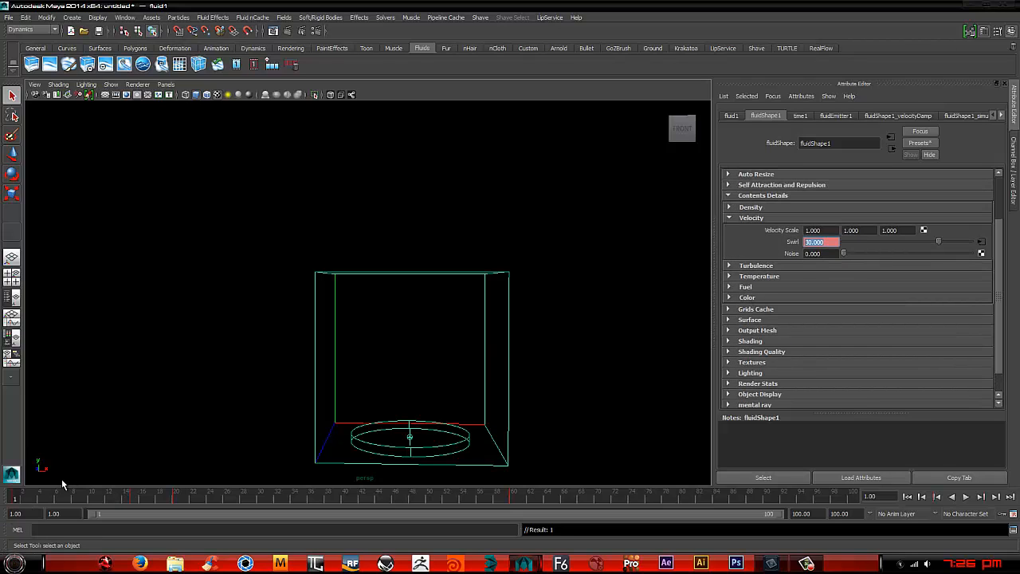
key(alt+v)
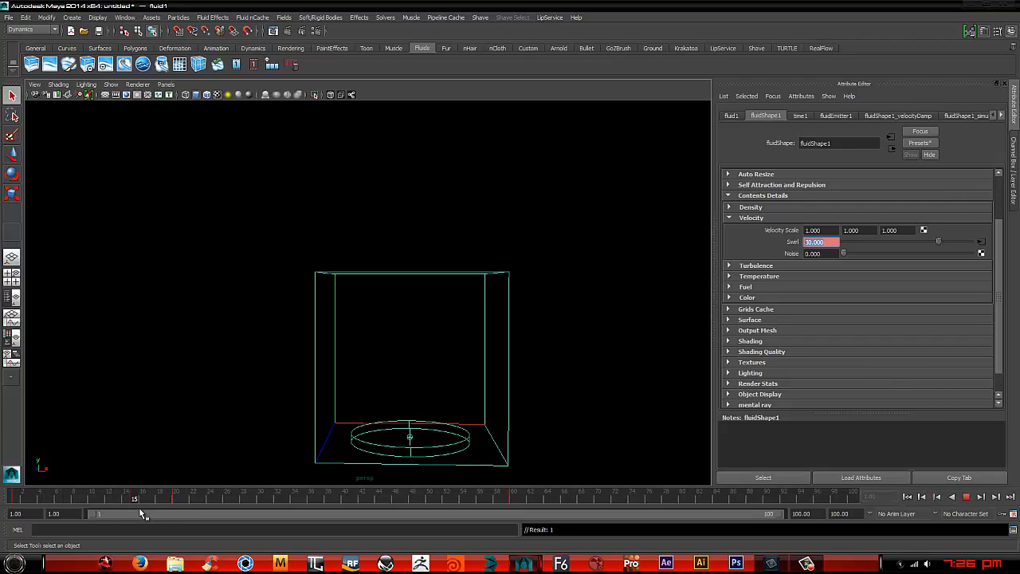
key(alt+v)
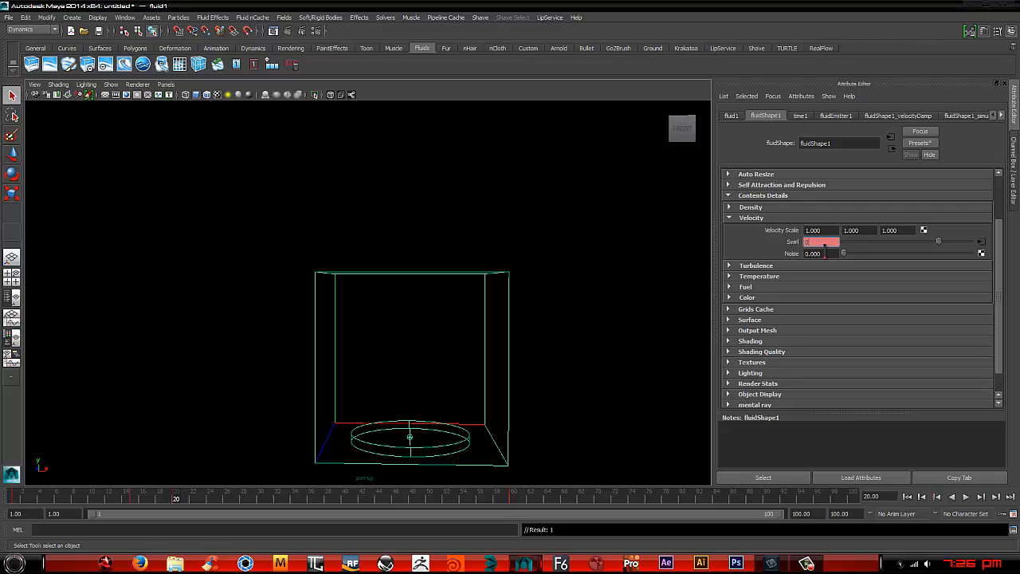
right_click(805, 243)
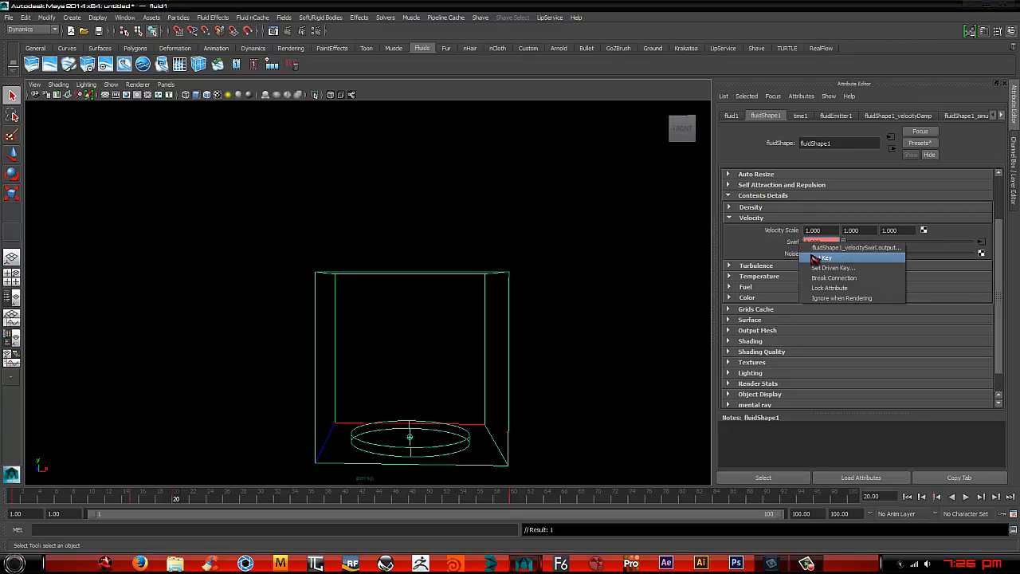
click(814, 258)
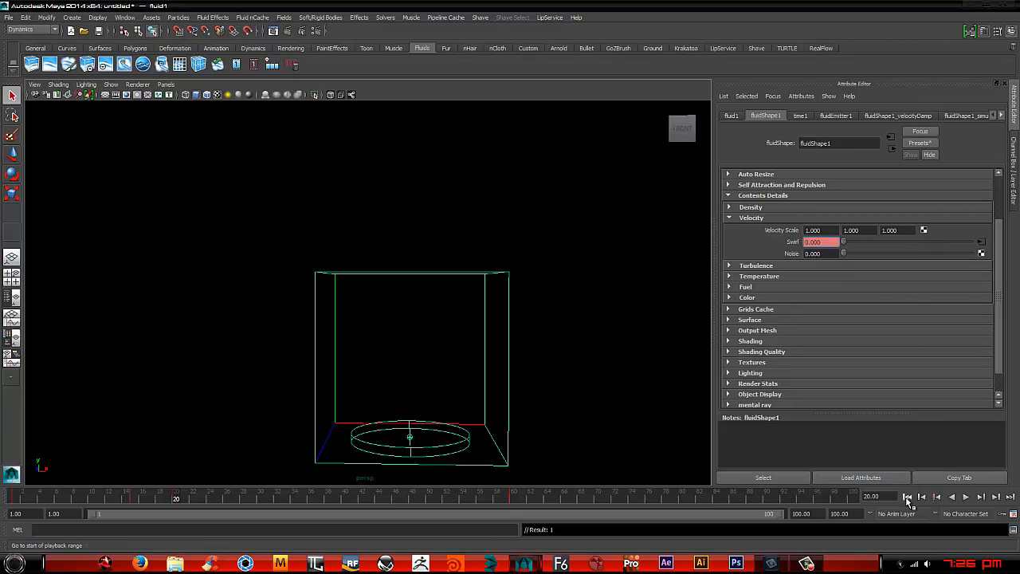
- Play the smoke simulation from frame 1 to about frame 15, inspect its shape from an angle, and rewind to the start
click(907, 496)
click(965, 497)
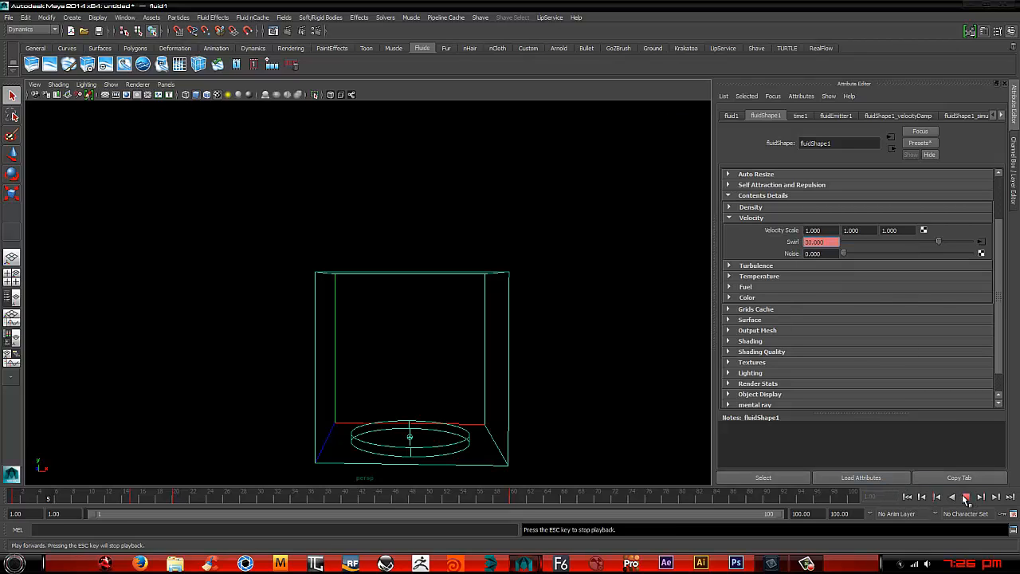
scroll(935, 237, up, 3)
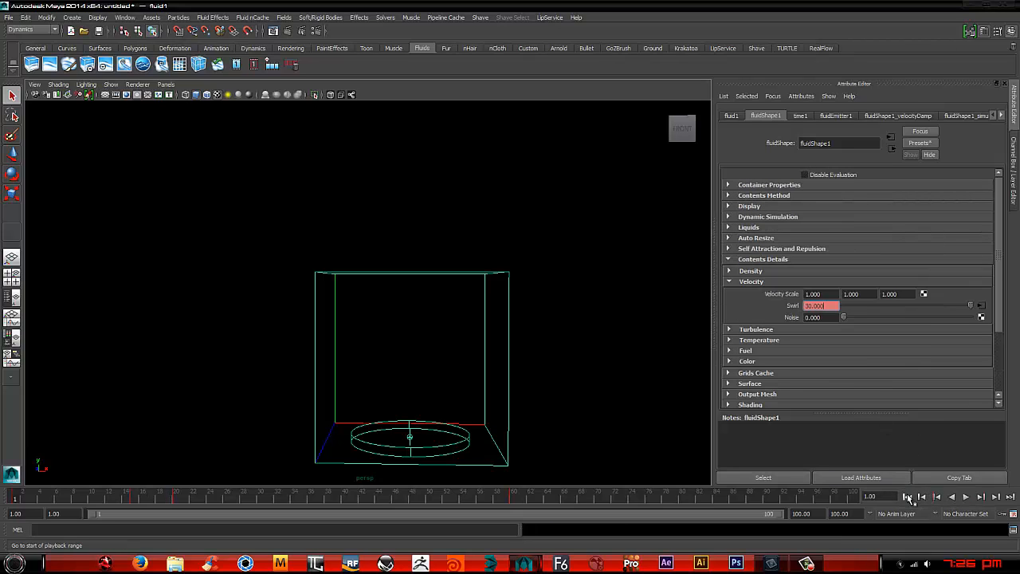
click(965, 496)
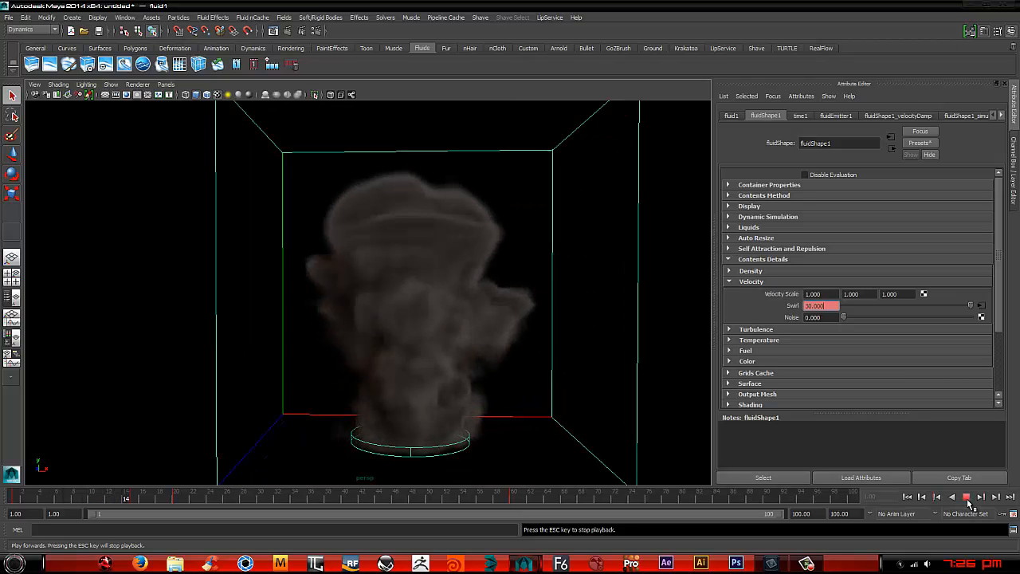
click(966, 496)
alt+drag(460, 289, 407, 327)
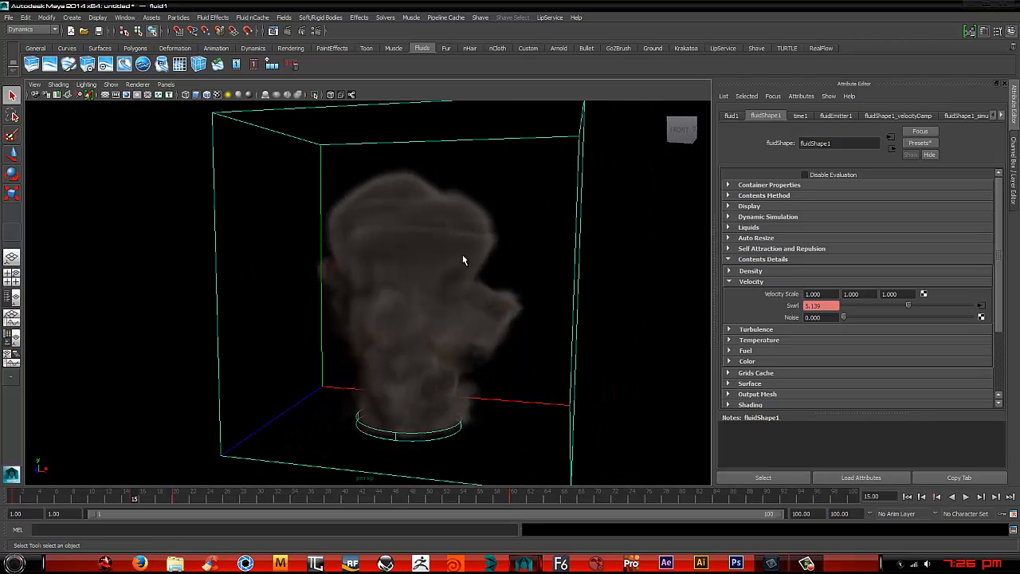
alt+drag(473, 259, 462, 255)
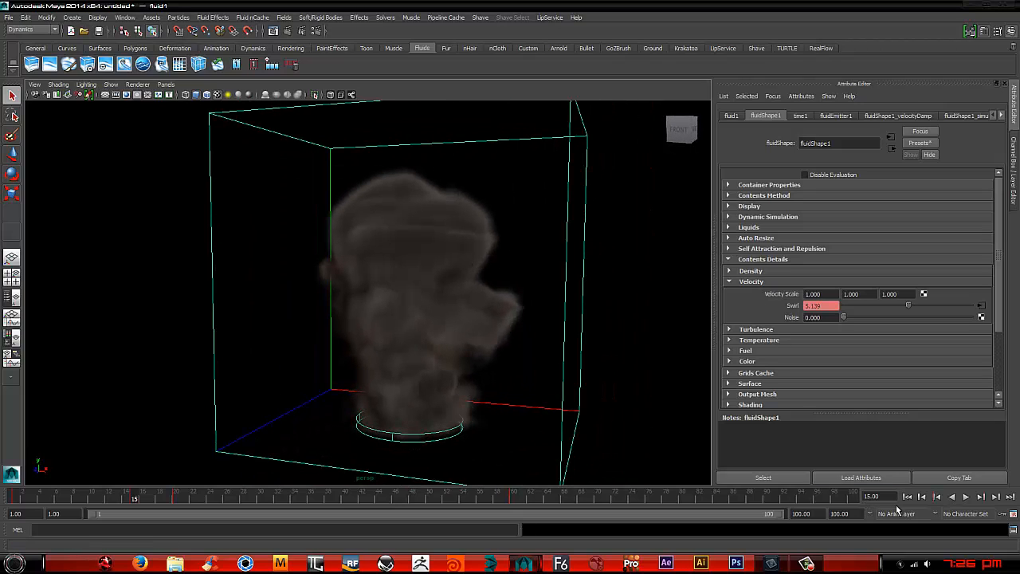
click(907, 495)
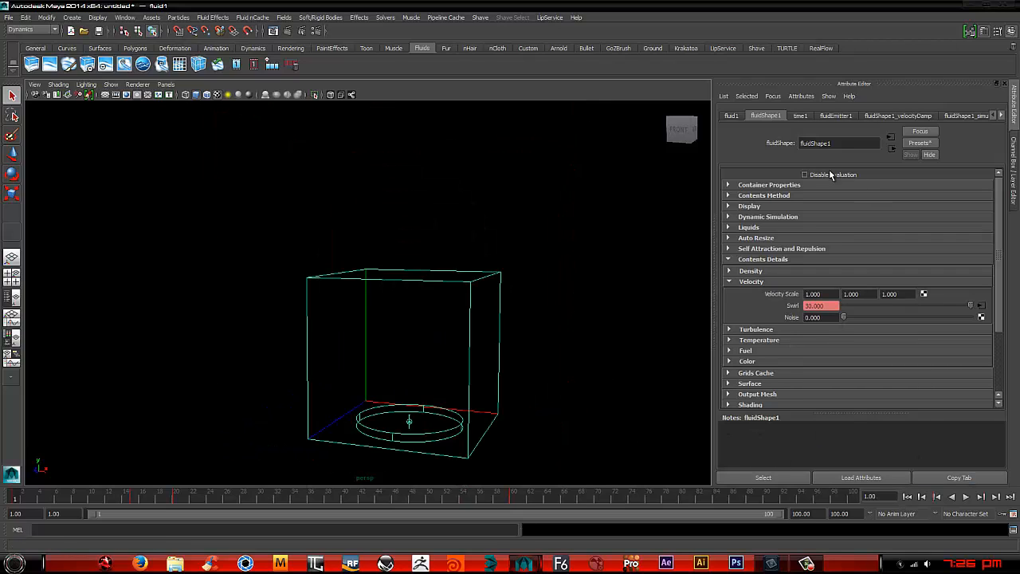
- Disable evaluation of the fluid and move the current time to frame 20
click(804, 175)
click(995, 496)
click(1011, 497)
double_click(875, 497)
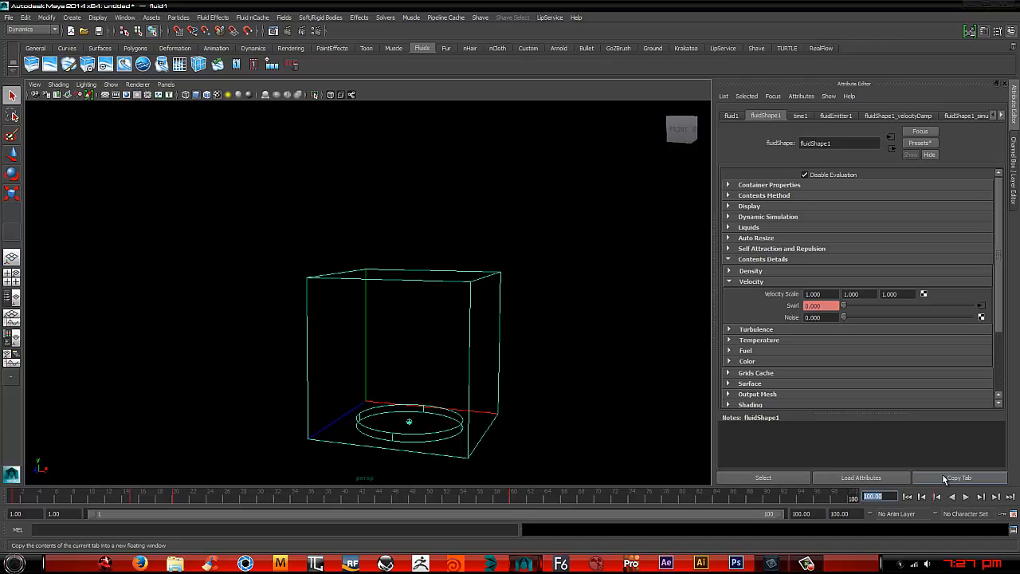
text(20)
key(Return)
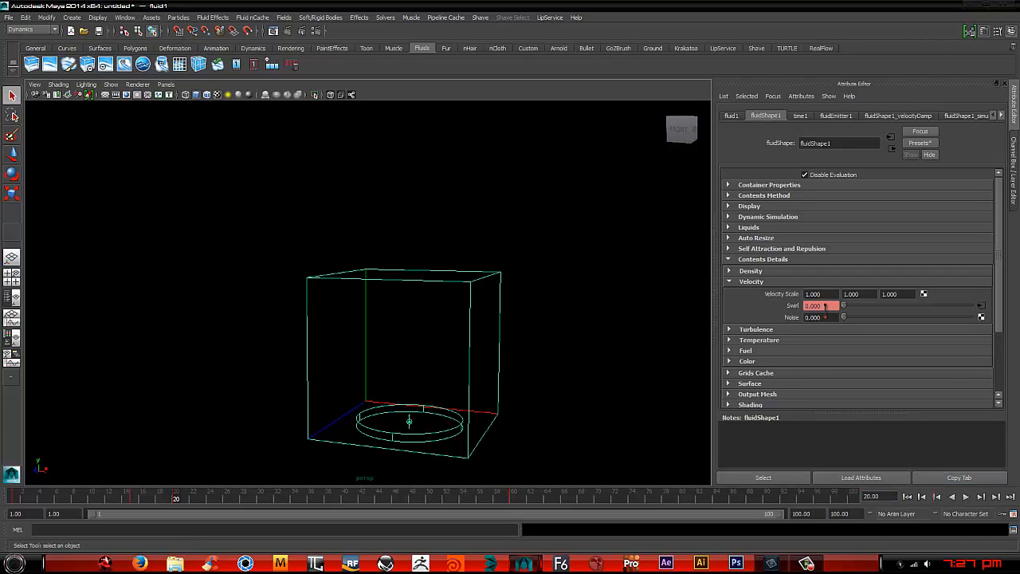
- Change the Velocity Swirl to 5 at frame 20 and set a key on it
drag(825, 305, 755, 298)
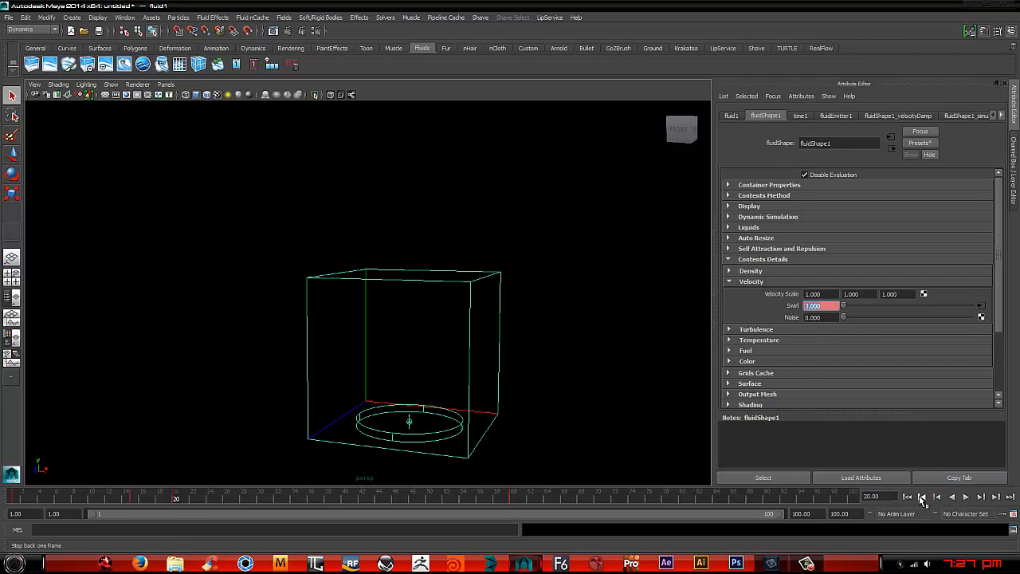
click(922, 496)
click(994, 497)
drag(830, 306, 741, 309)
right_click(787, 304)
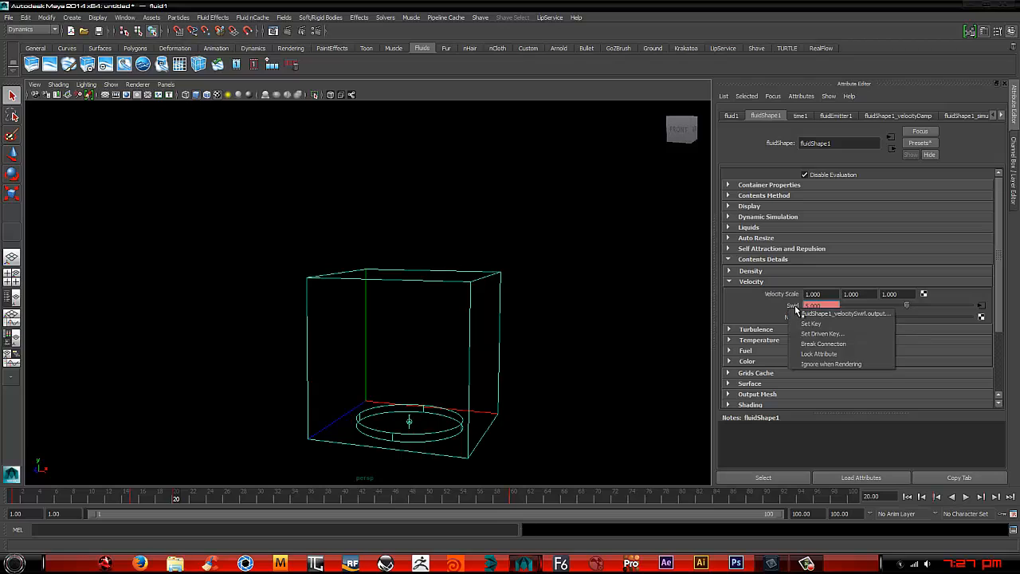
click(809, 310)
- Set the Velocity Swirl to 1 at frame 60 and key it
key(alt+v)
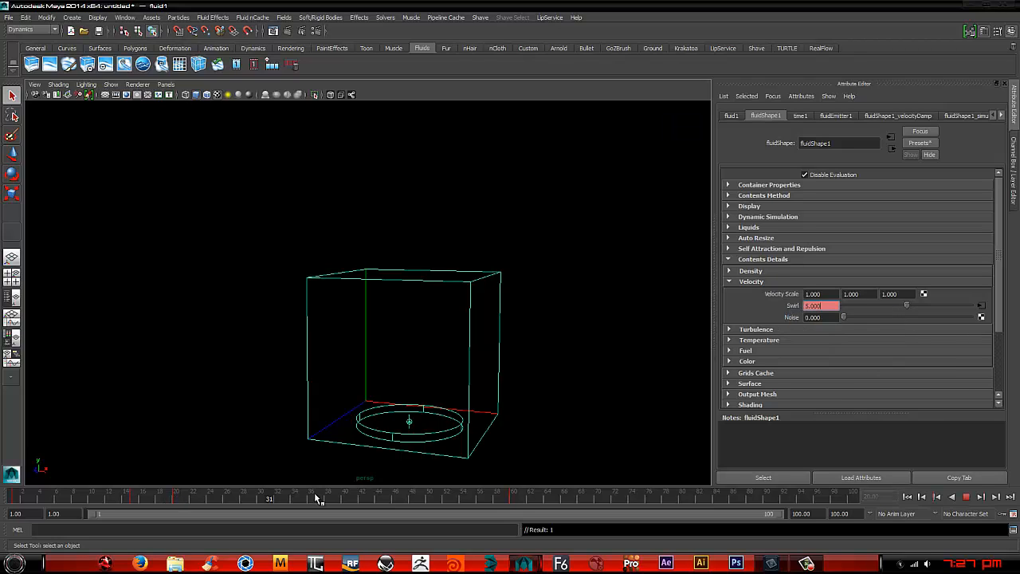
key(alt+v)
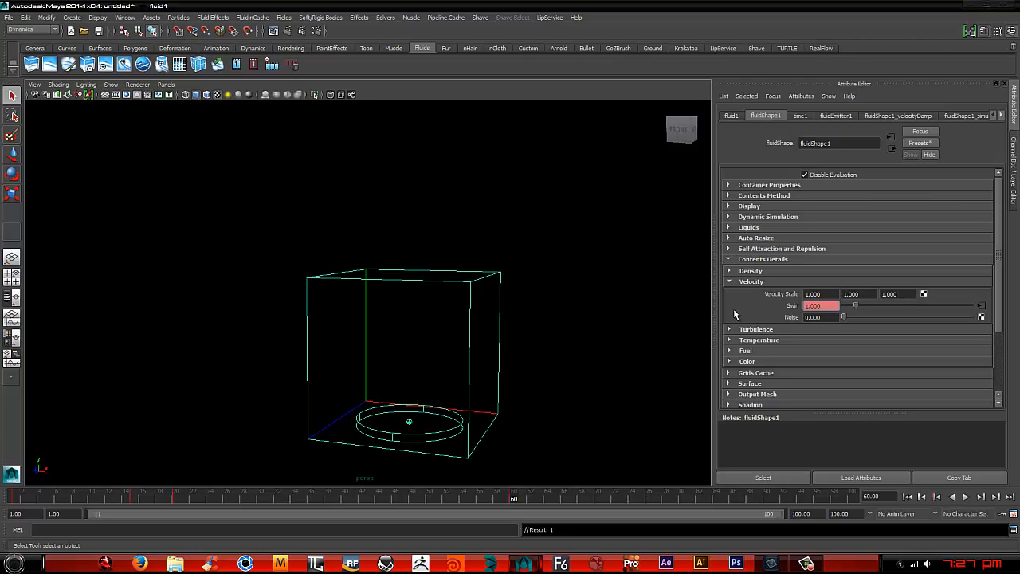
right_click(805, 307)
click(813, 325)
- Set the Velocity Swirl to 0 at frame 80 and key it
key(alt+v)
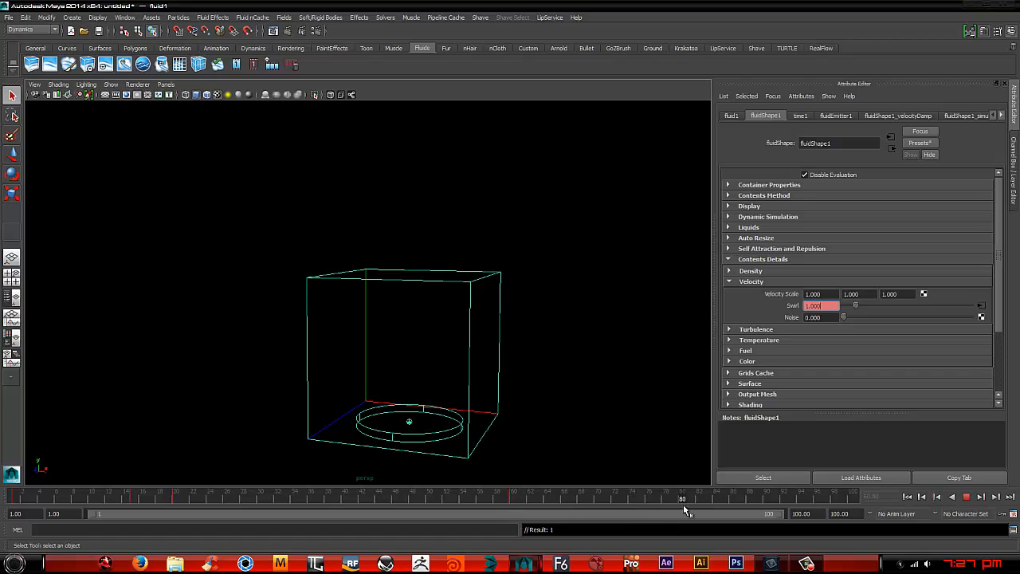
key(alt+v)
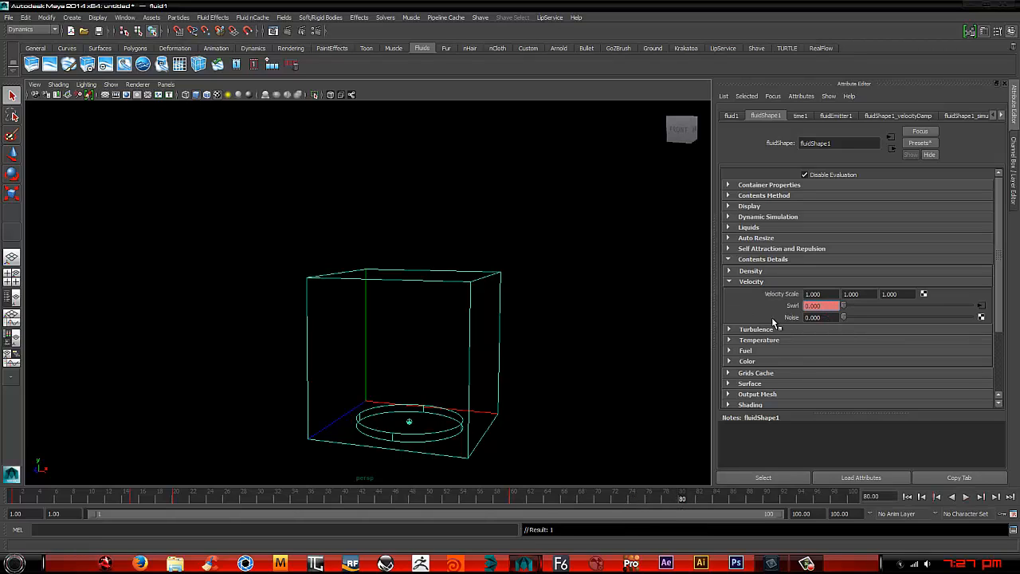
right_click(804, 306)
click(824, 318)
- Re-enable the fluid's evaluation at frame 1, preview the simulation to about frame 21, and return to the start
click(906, 497)
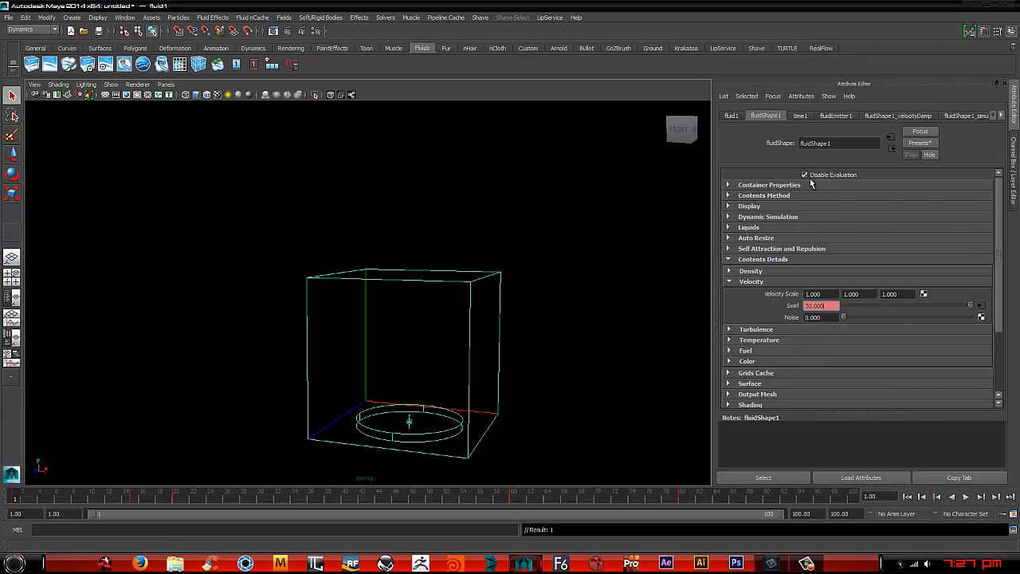
click(805, 174)
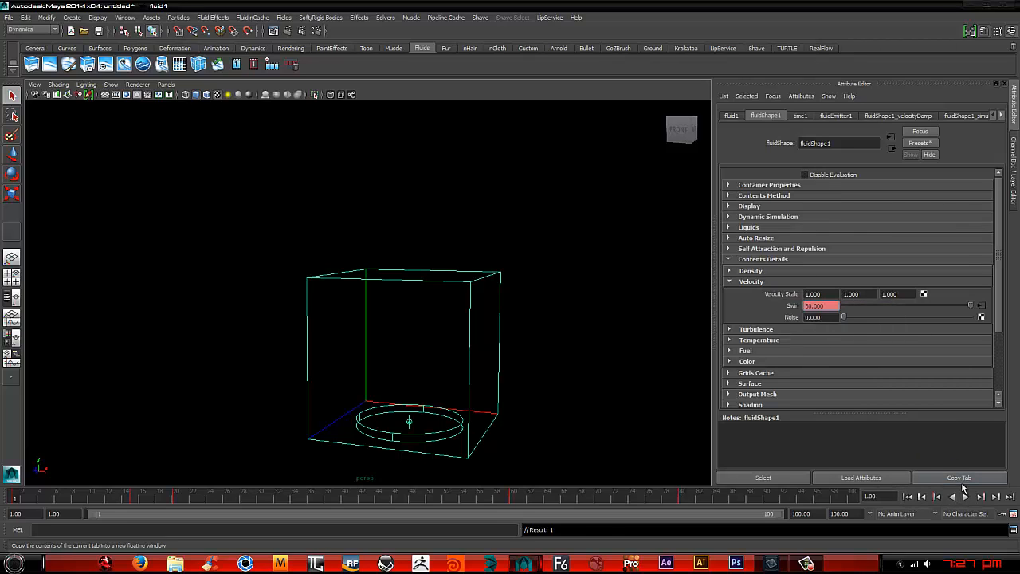
click(965, 497)
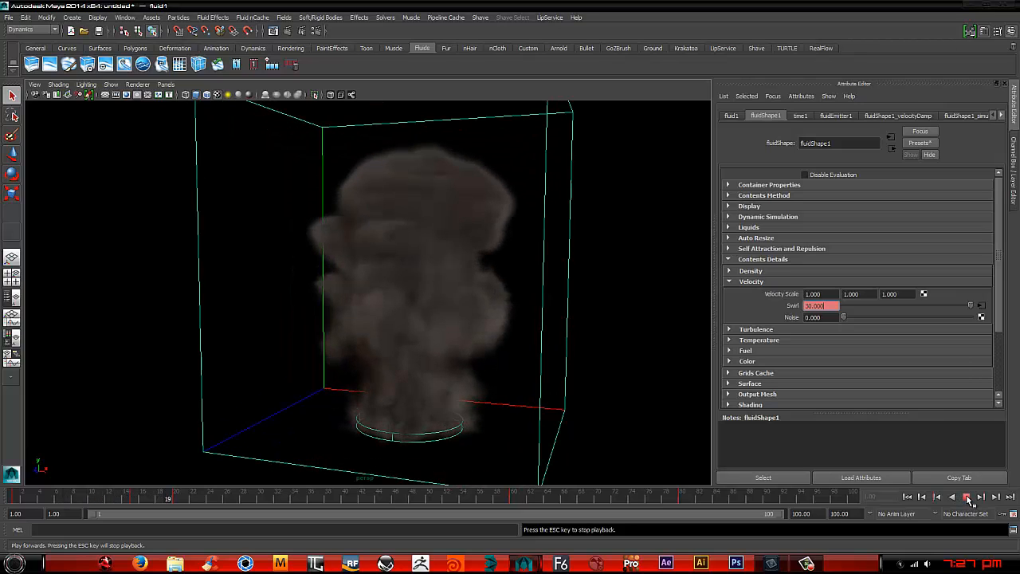
click(966, 496)
alt+drag(410, 258, 426, 276)
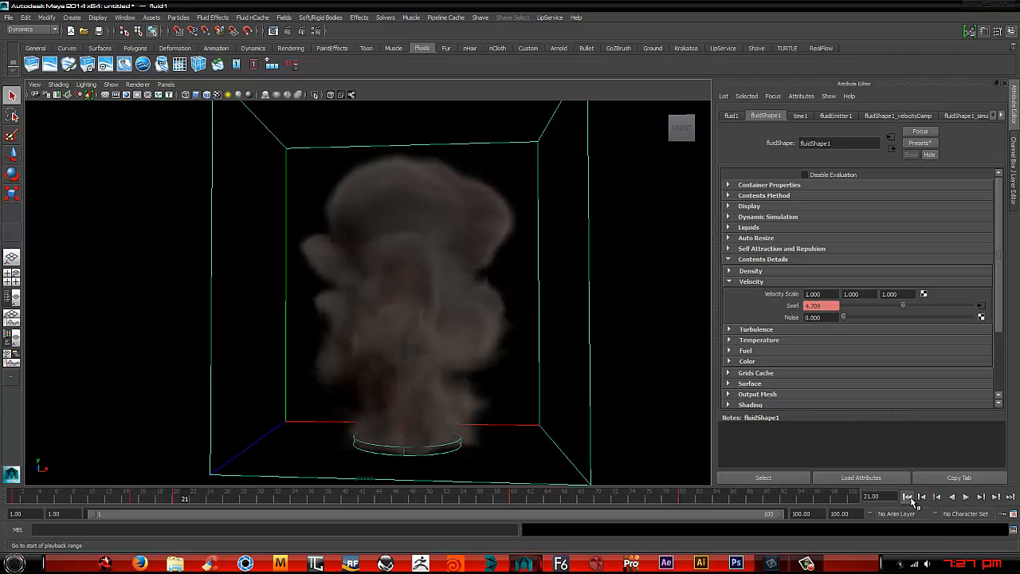
click(906, 496)
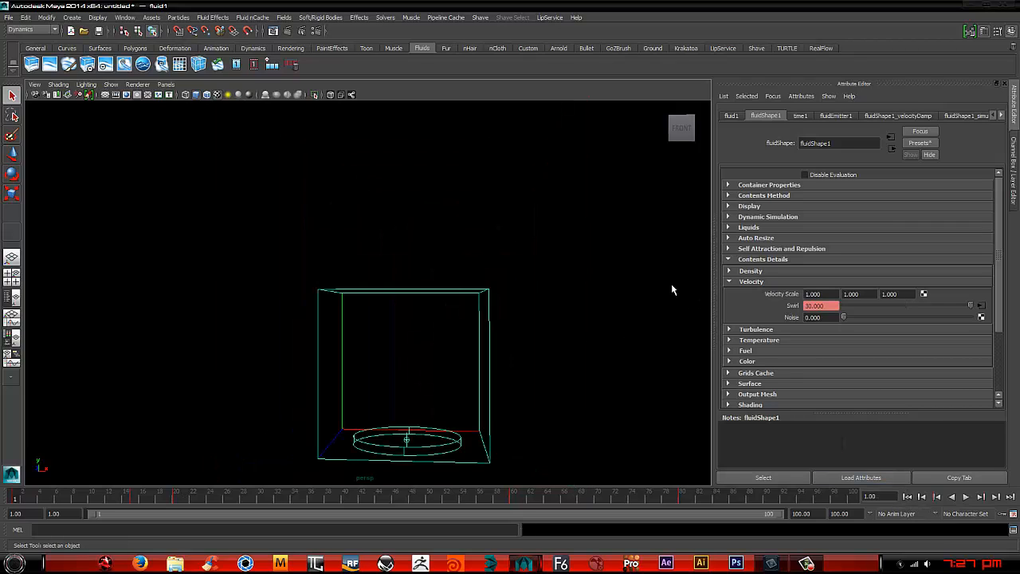
- Set the fluid's Temperature Scale to 5 in its temperature contents details
click(743, 186)
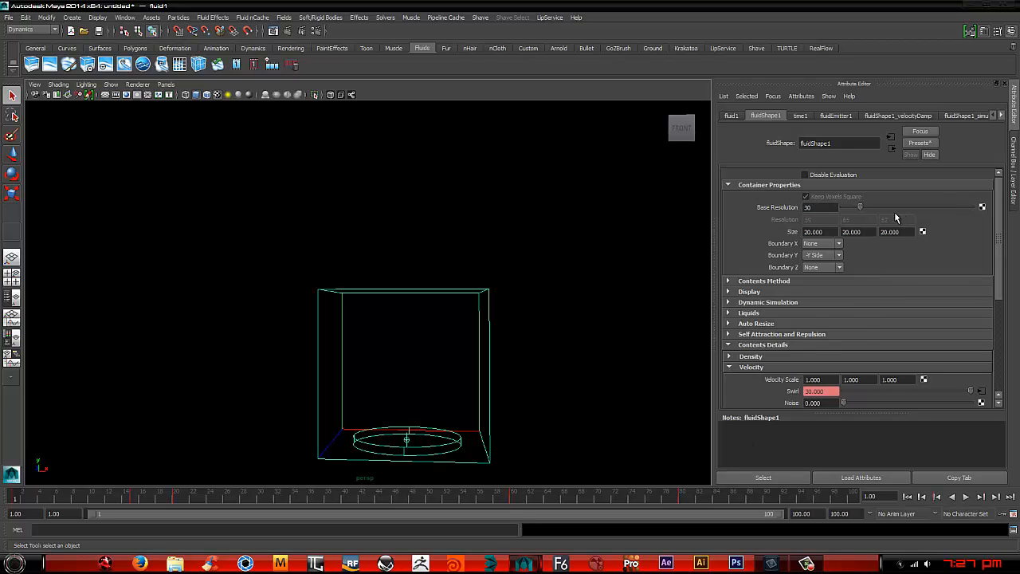
click(738, 184)
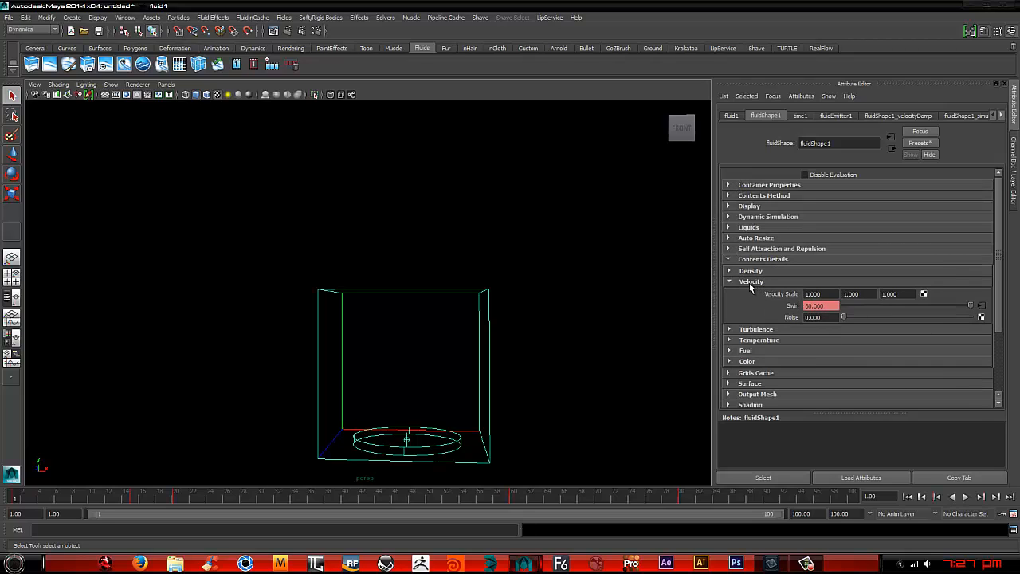
click(750, 283)
click(731, 303)
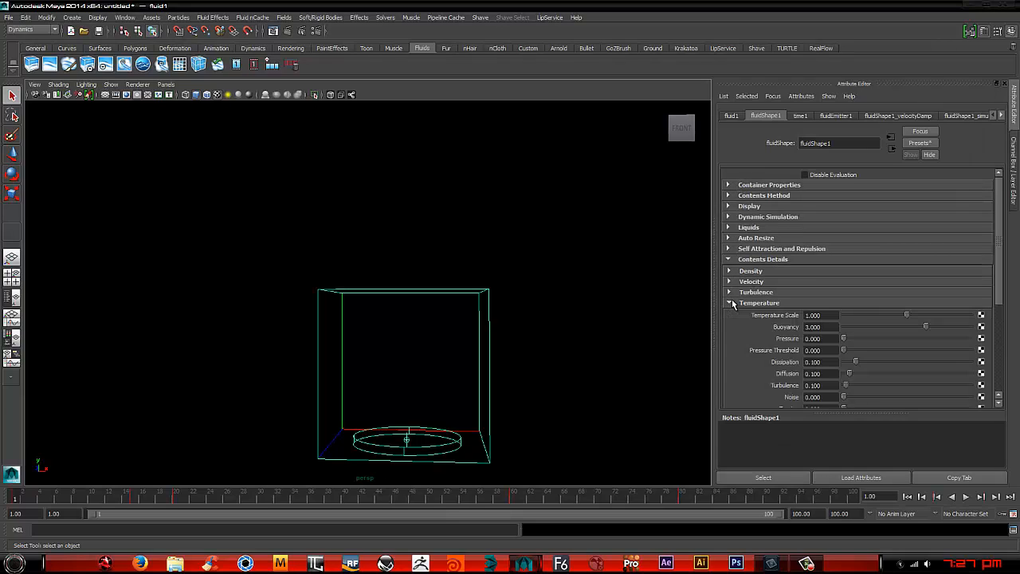
double_click(817, 315)
click(827, 351)
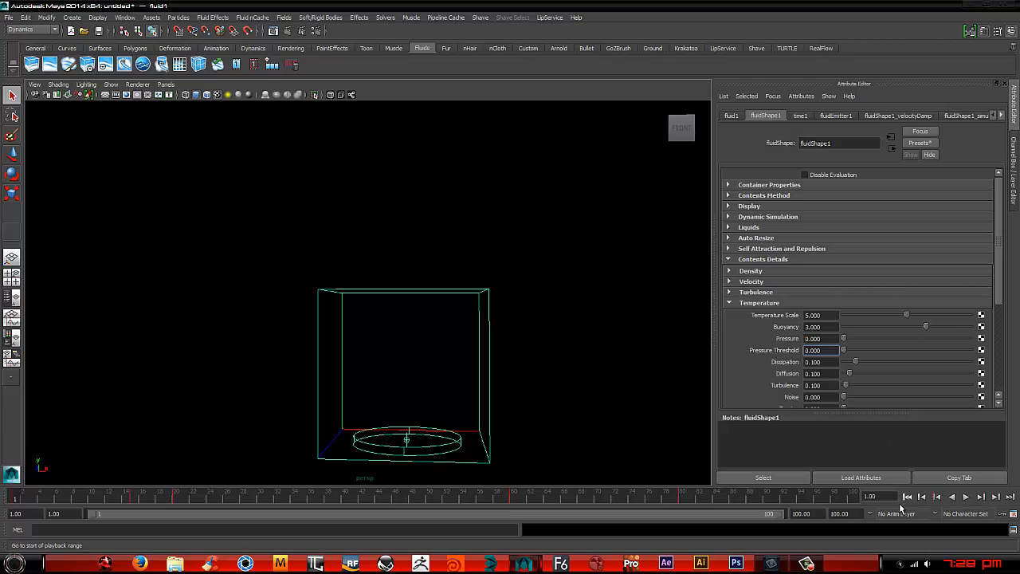
- Preview the simulation to about frame 19, inspect the explosion, and replay it from the start to about frame 17
click(965, 496)
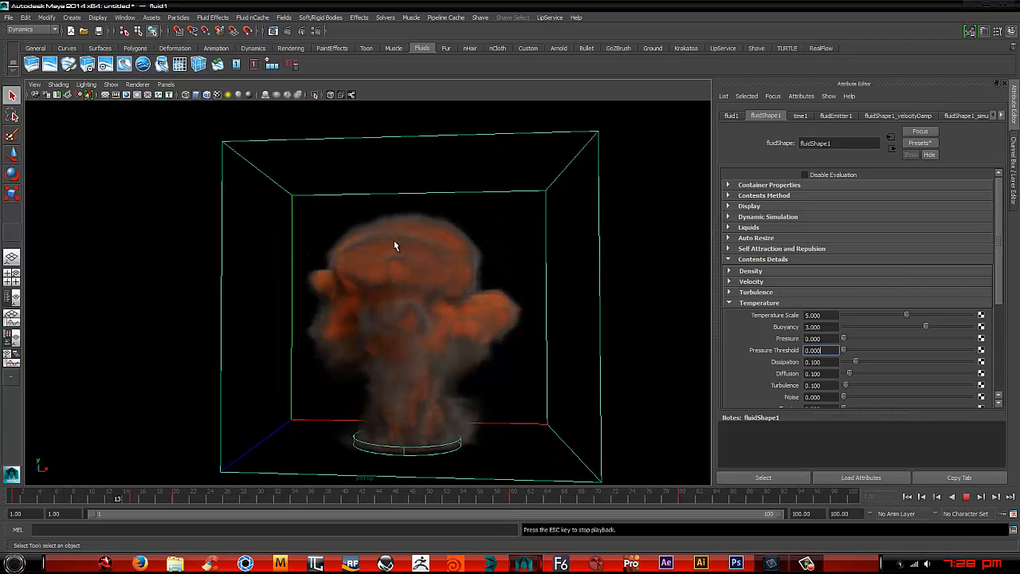
click(967, 497)
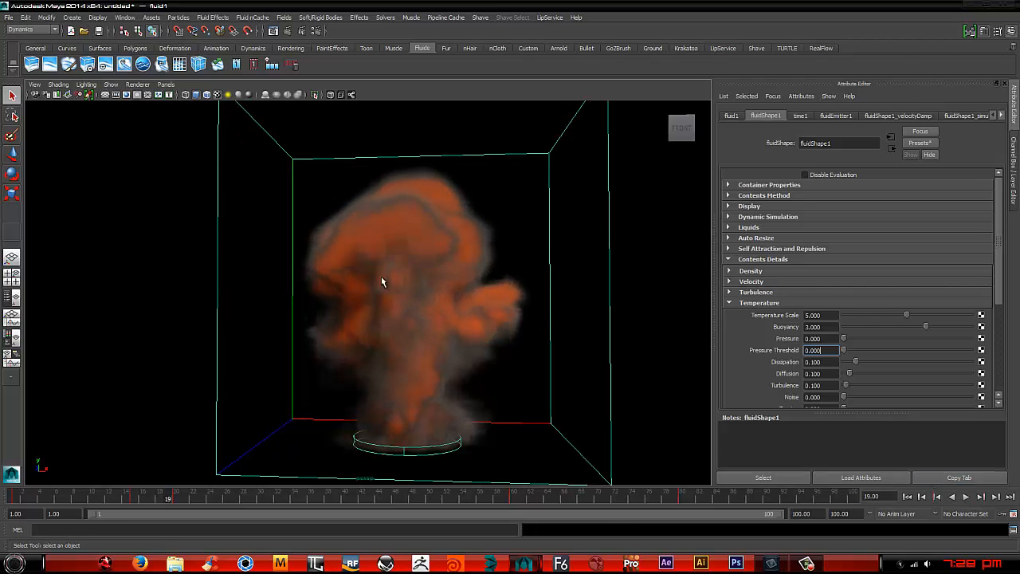
alt+drag(382, 282, 433, 307)
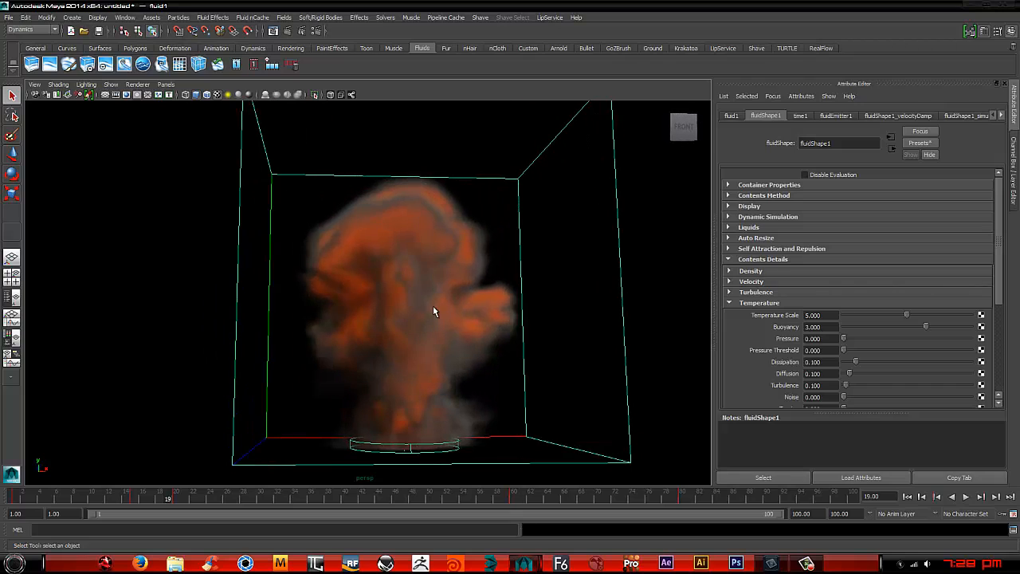
click(907, 497)
click(965, 497)
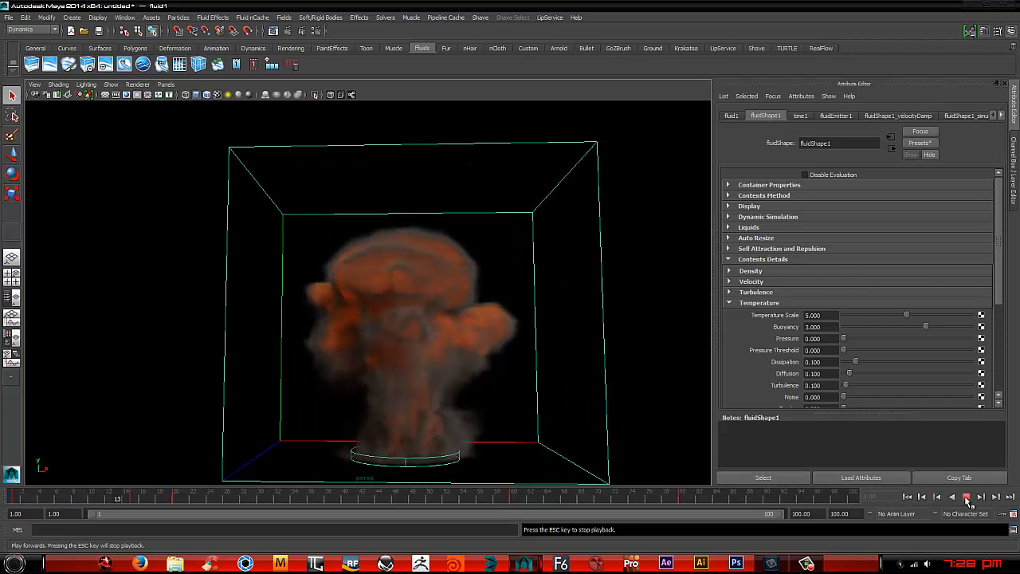
click(966, 498)
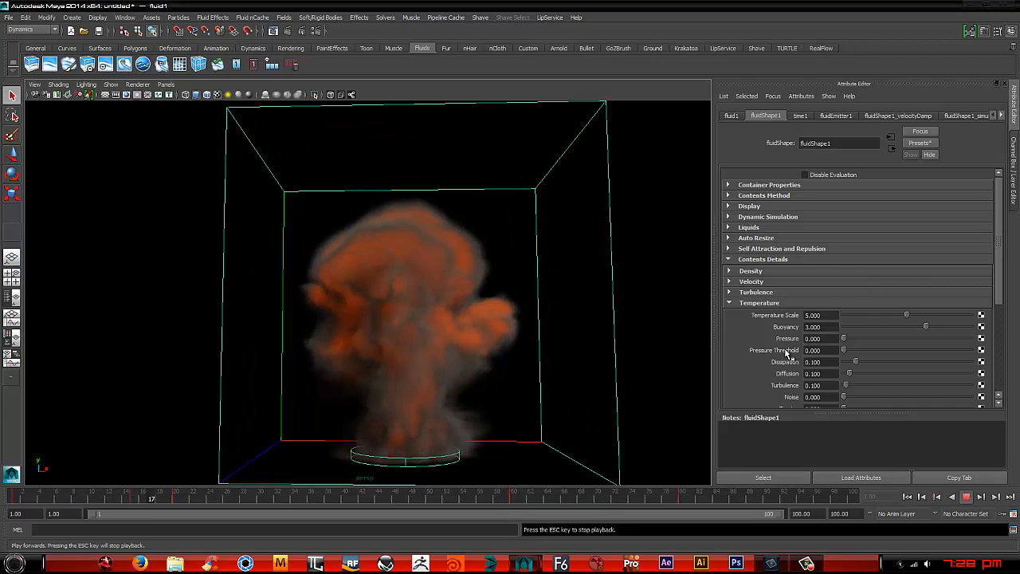
- Set the fluid's temperature Dissipation to 4 and preview the simulation from the start to about frame 11
double_click(818, 361)
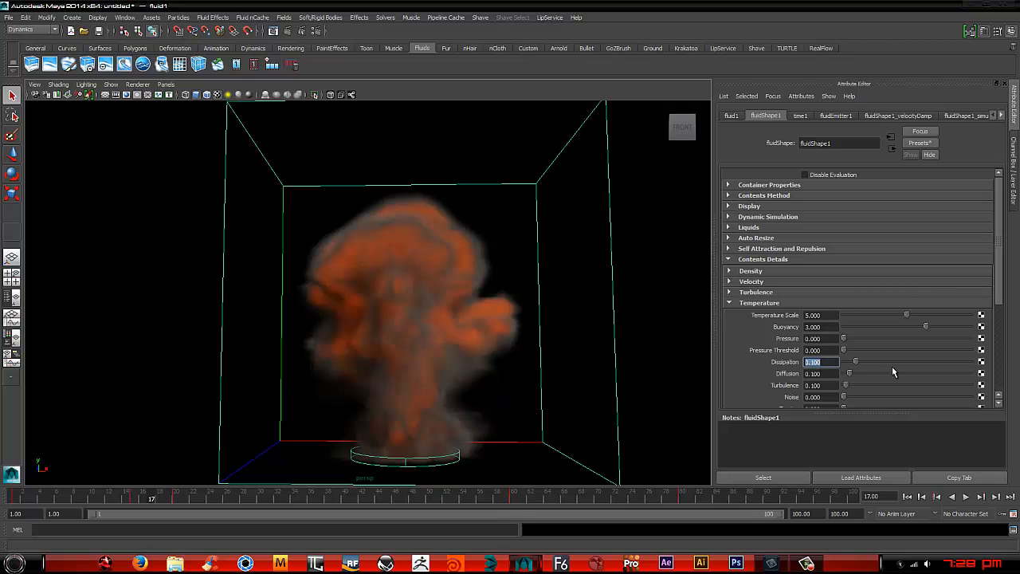
text(4)
key(Return)
click(906, 496)
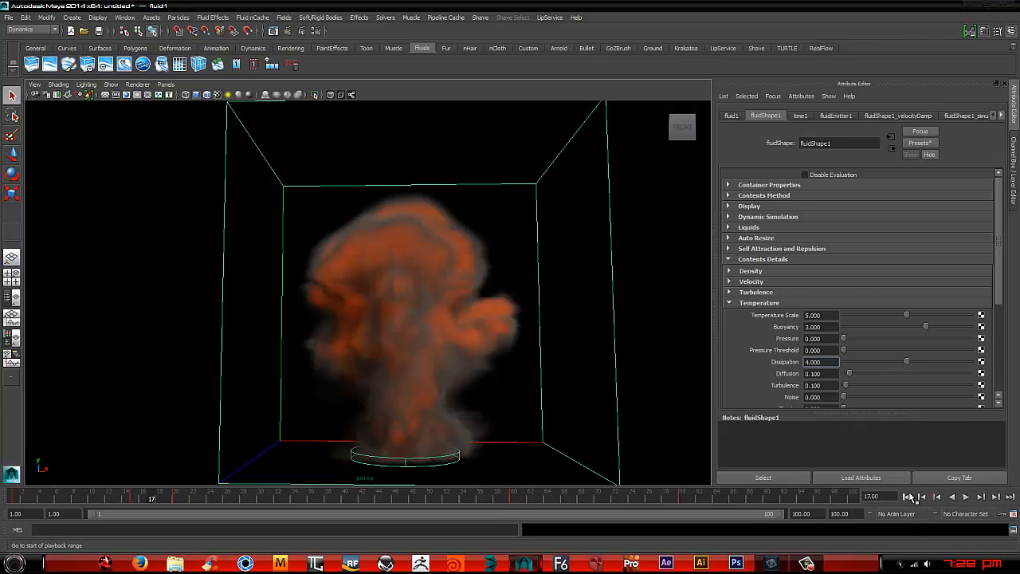
click(966, 497)
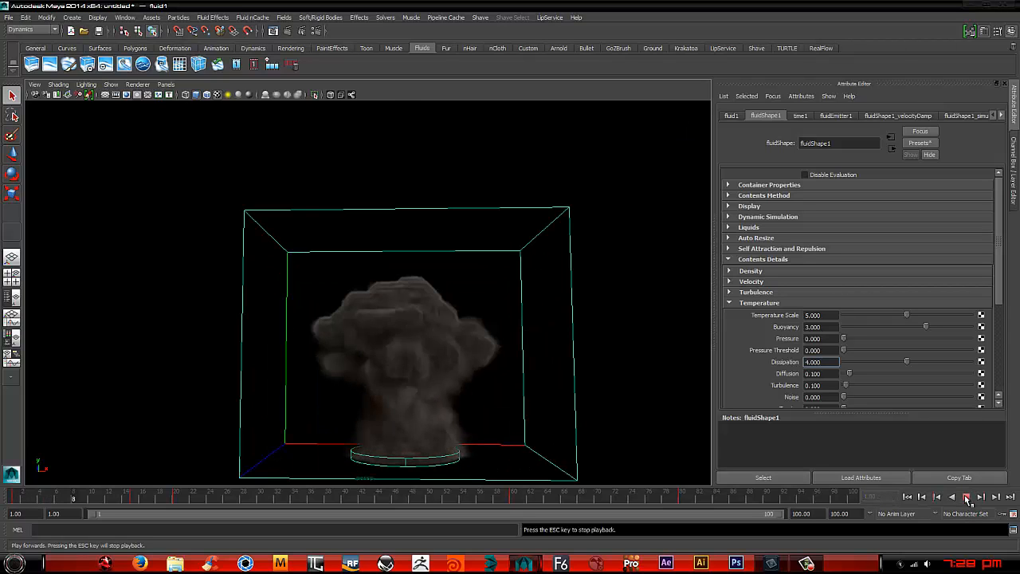
click(966, 496)
alt+drag(382, 291, 411, 275)
- Set the temperature Dissipation to 1 and preview the simulation from the start to about frame 13
double_click(814, 362)
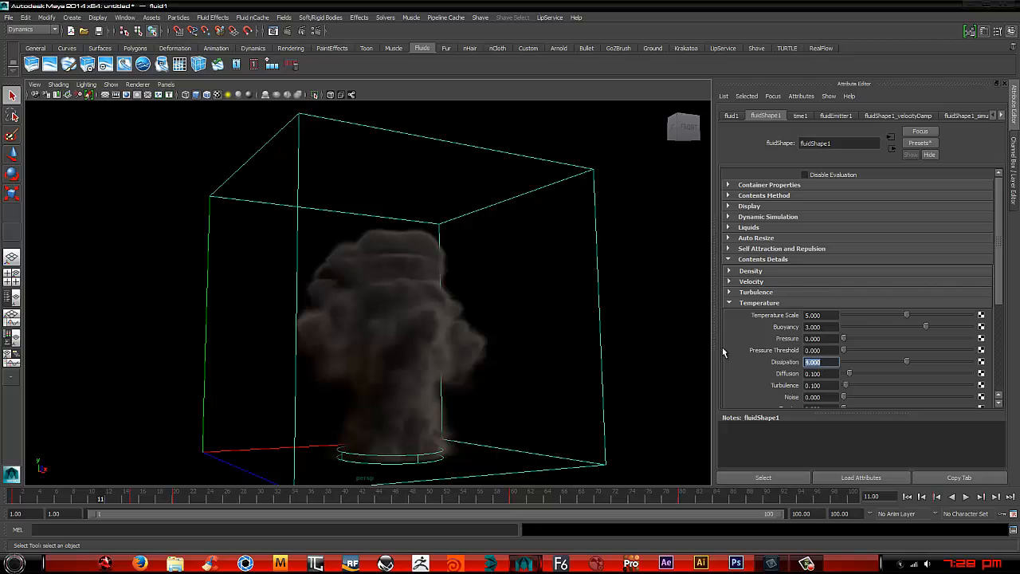
text(1)
key(Return)
click(908, 497)
click(966, 497)
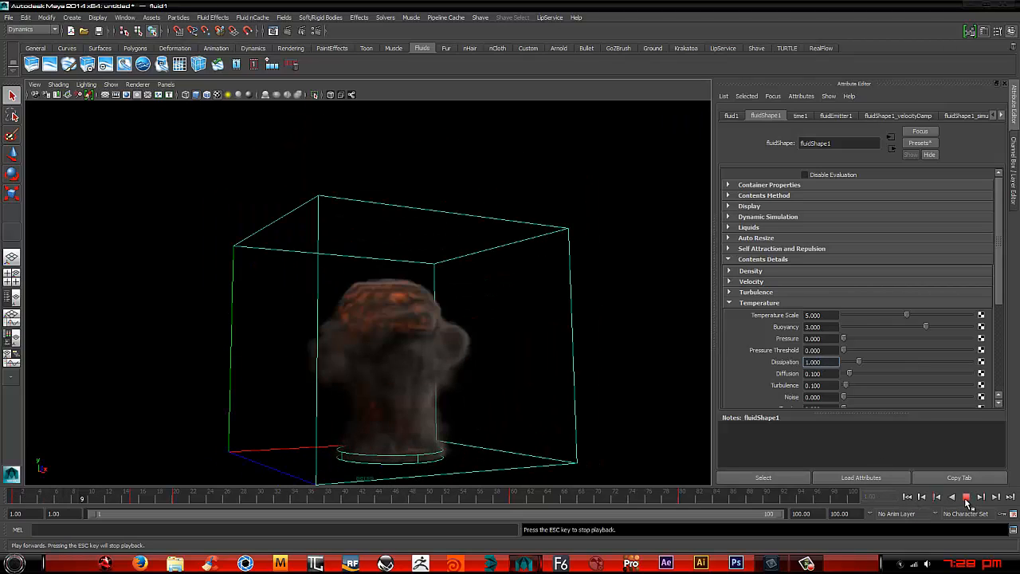
click(968, 498)
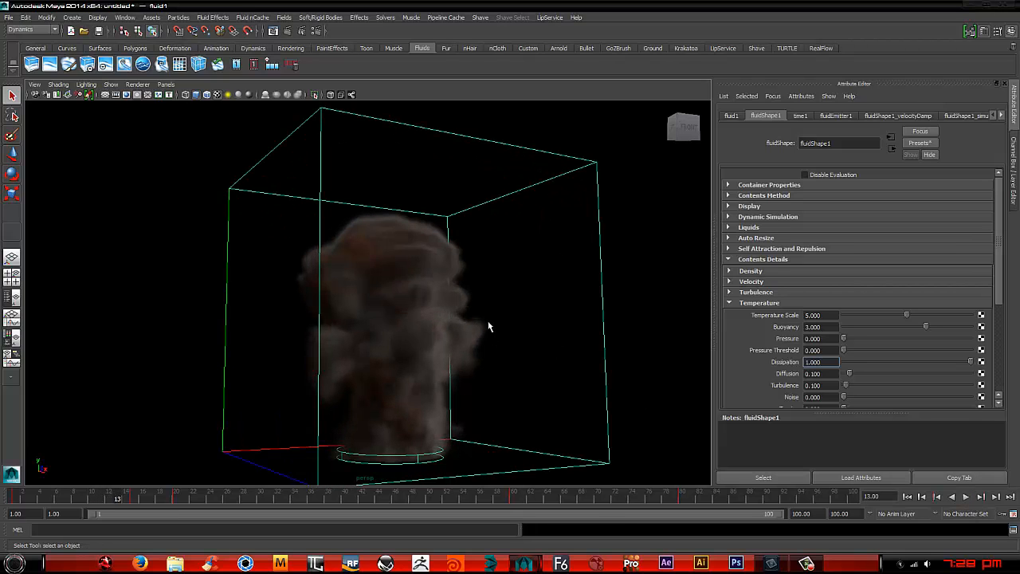
alt+drag(458, 298, 624, 341)
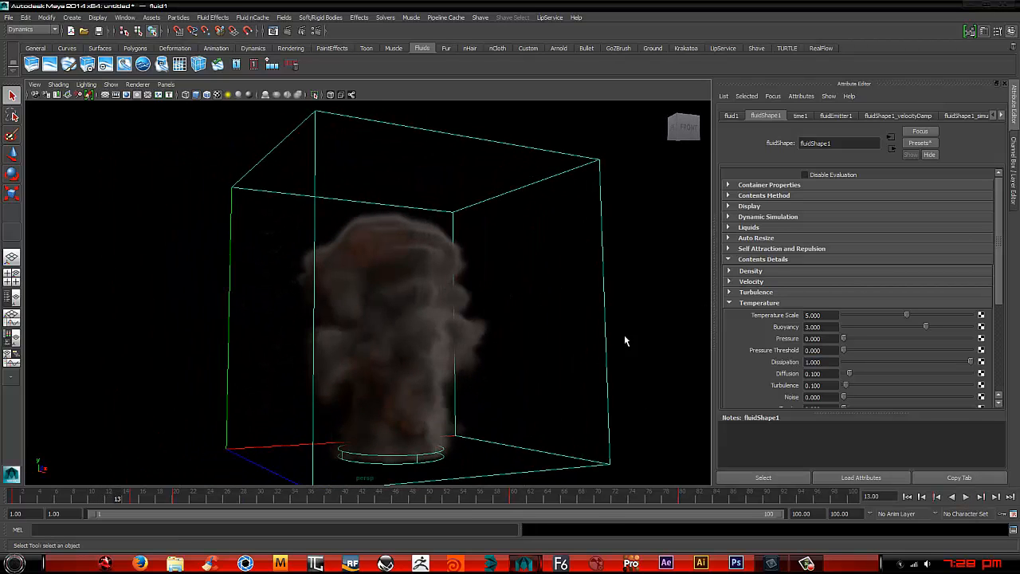
- Set the temperature Diffusion to 0.5 and preview the simulation from the start to about frame 12
double_click(828, 372)
text(0.5)
key(Return)
click(907, 496)
click(968, 496)
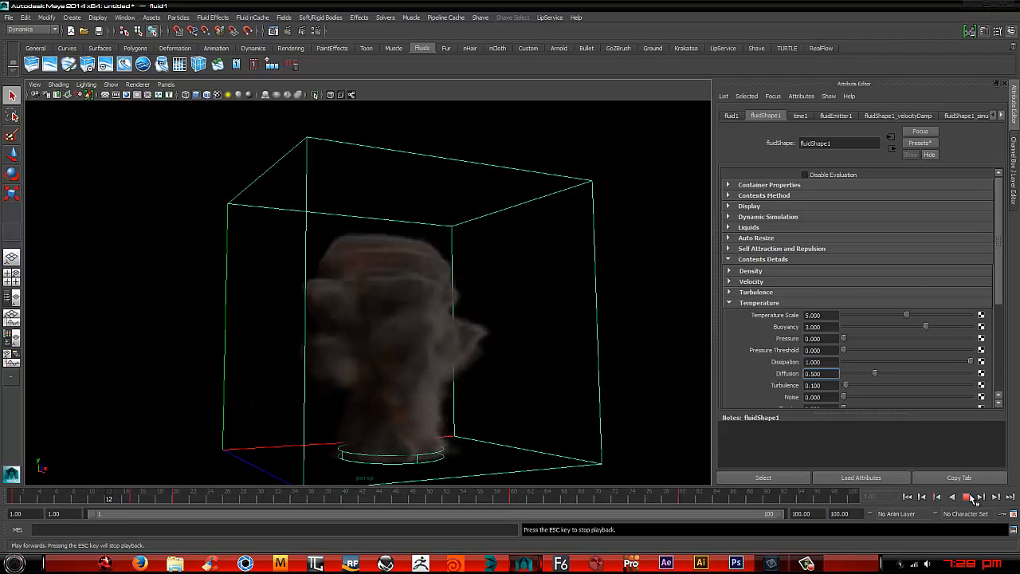
click(967, 496)
alt+drag(514, 314, 453, 316)
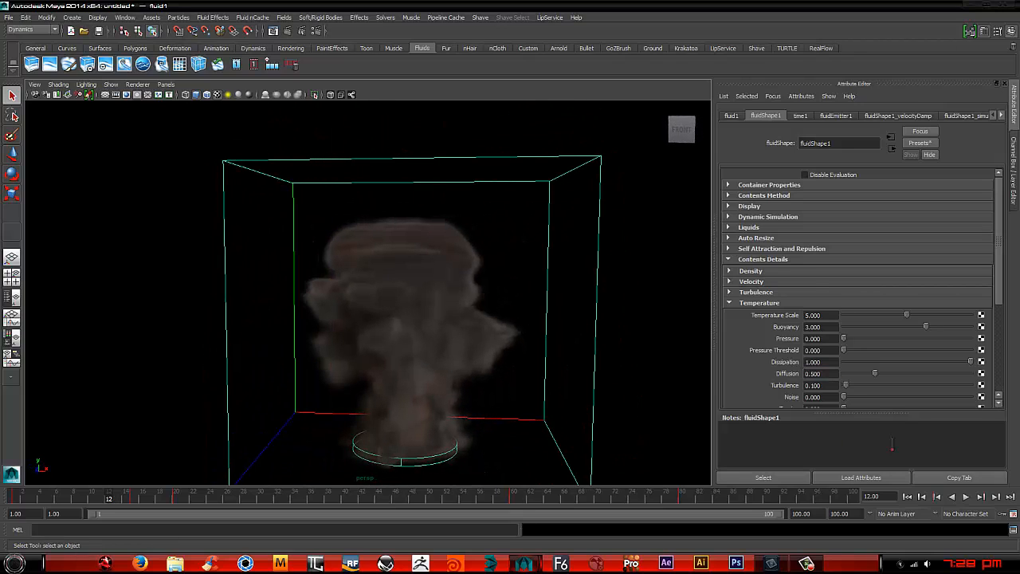
- Set the temperature Turbulence to 25, preview the simulation from the start to about frame 15, and inspect the smoke from several angles
scroll(829, 372, down, 2)
drag(834, 357, 725, 348)
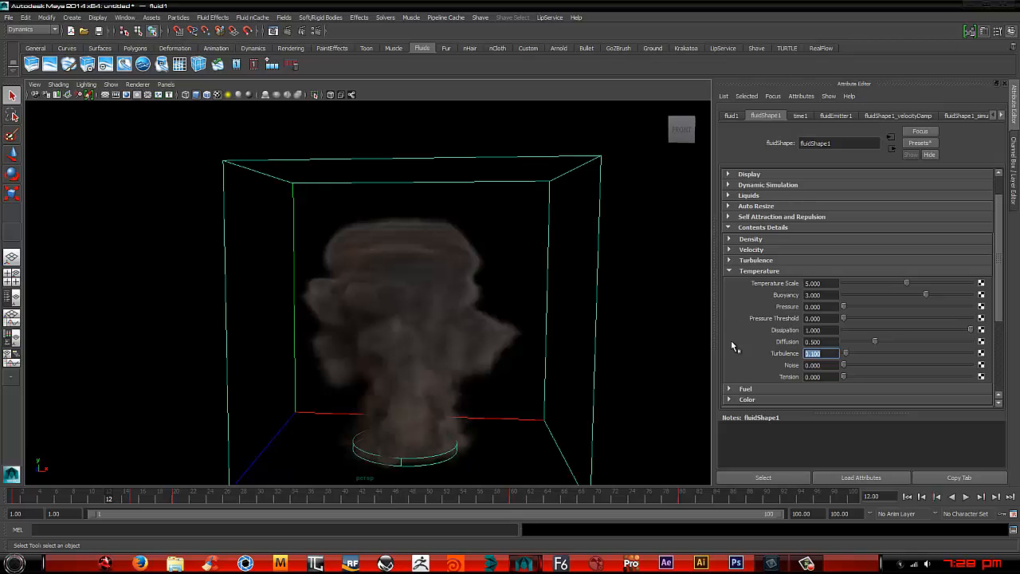
text(25)
key(Return)
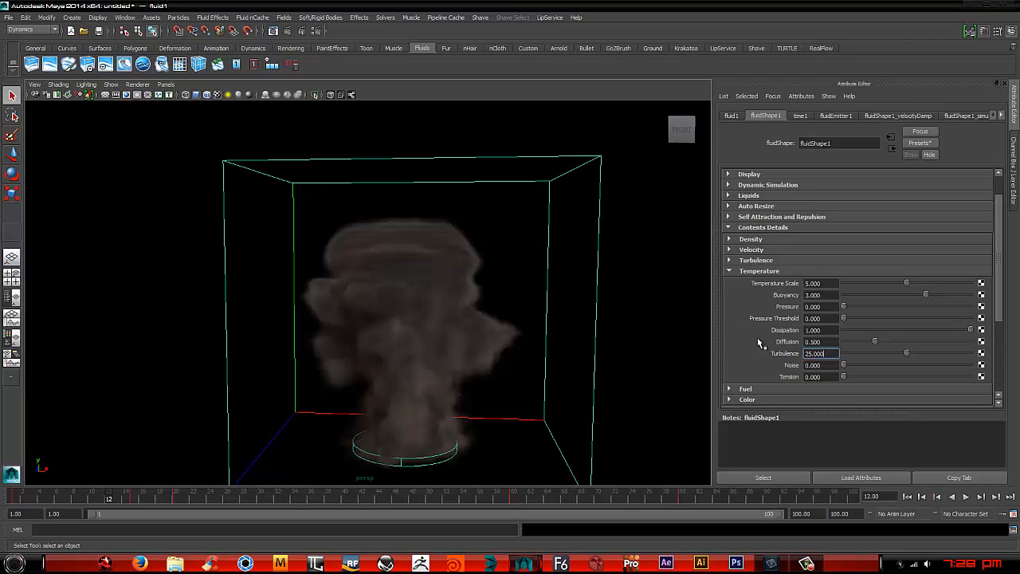
click(907, 497)
click(966, 496)
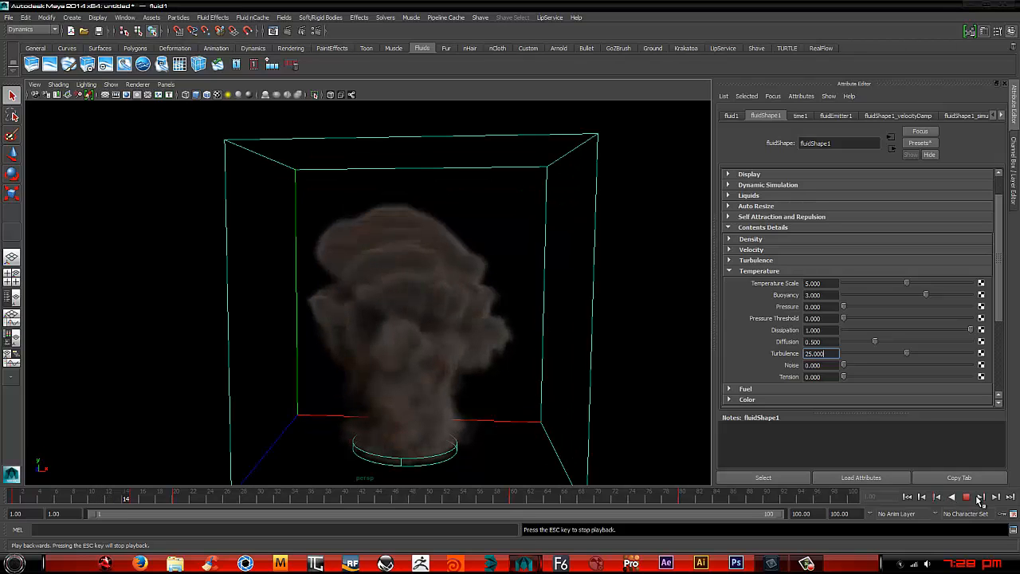
click(966, 496)
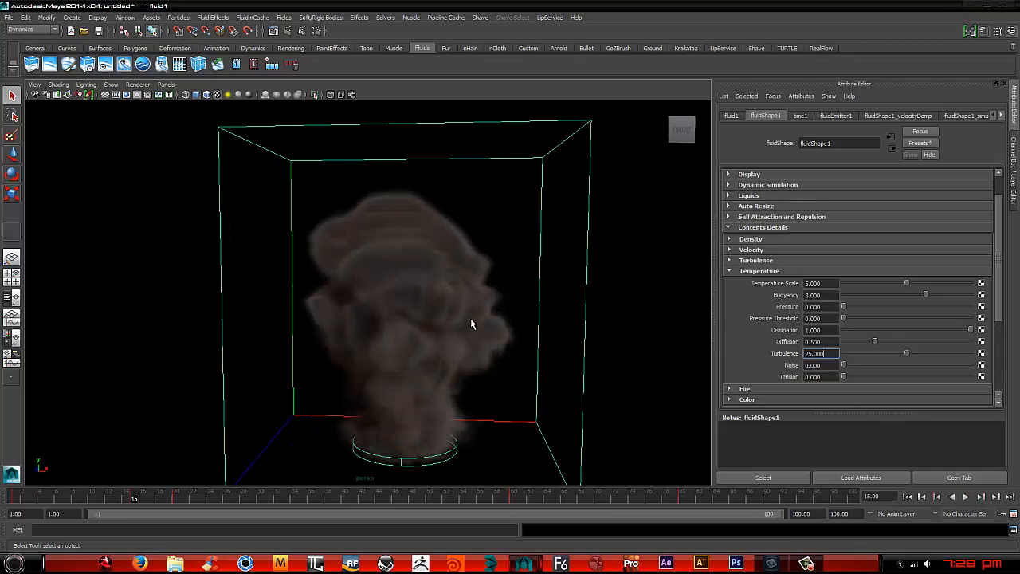
alt+drag(471, 324, 351, 328)
alt+drag(504, 348, 454, 351)
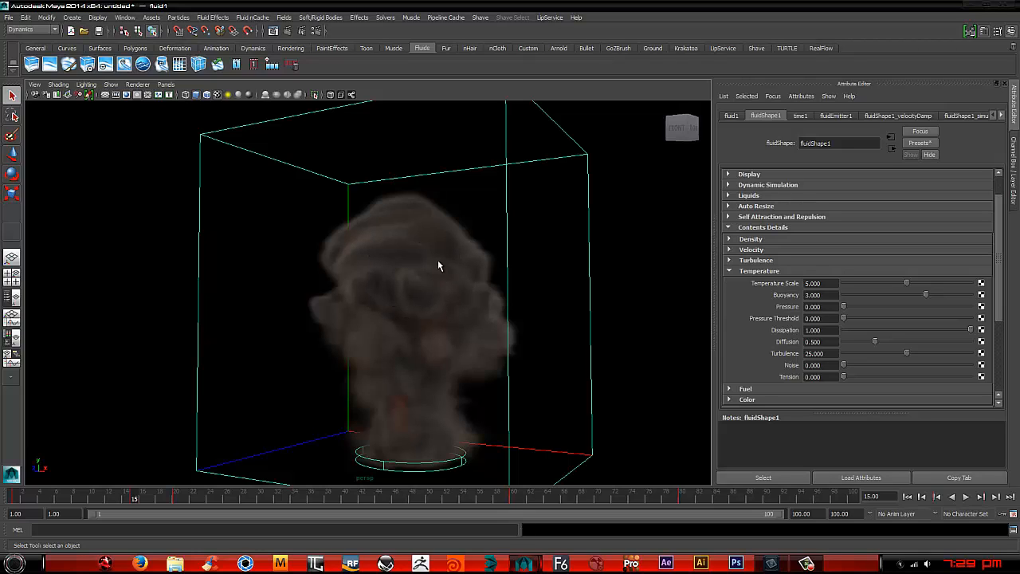
alt+drag(355, 354, 392, 355)
- Set the Ignition Temperature to 0.5 in the fluid's fuel contents details
click(745, 272)
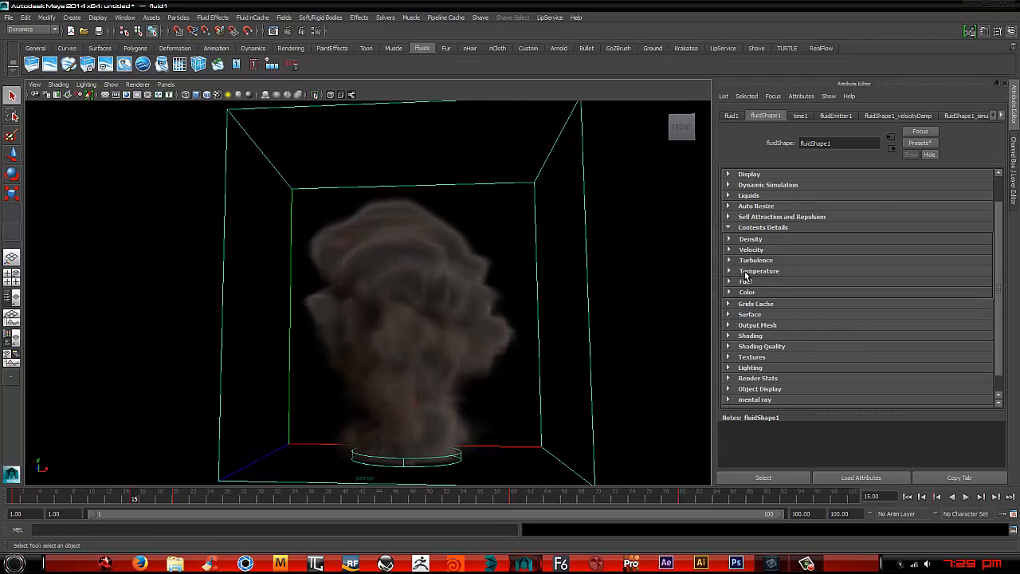
click(733, 273)
click(737, 272)
click(745, 272)
click(733, 272)
click(733, 282)
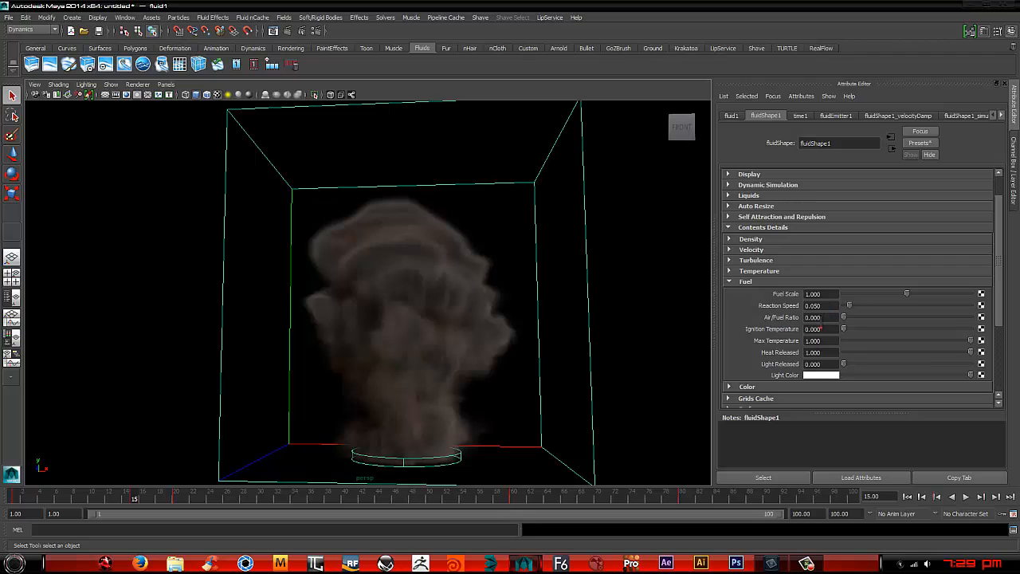
click(815, 328)
text(.5)
key(Return)
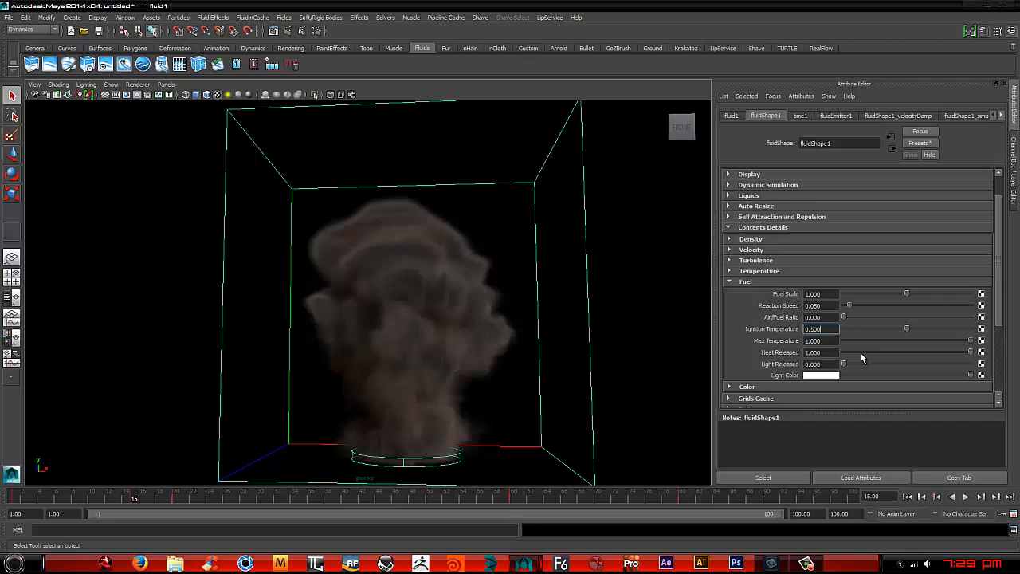
- Preview the simulation twice from the start to about frame 15 and inspect the smoke's shape from slightly different angles
click(908, 497)
click(967, 496)
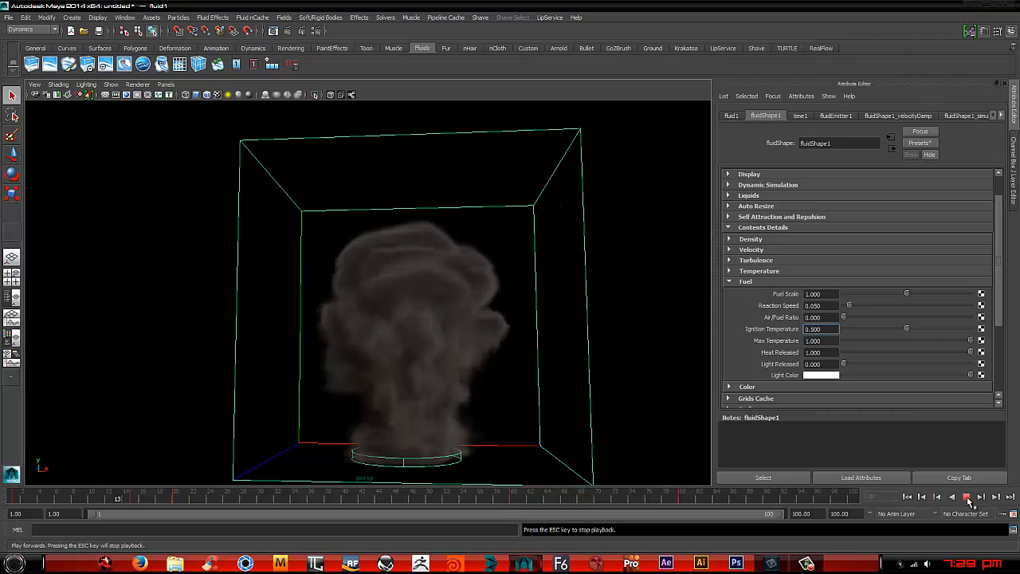
key(Escape)
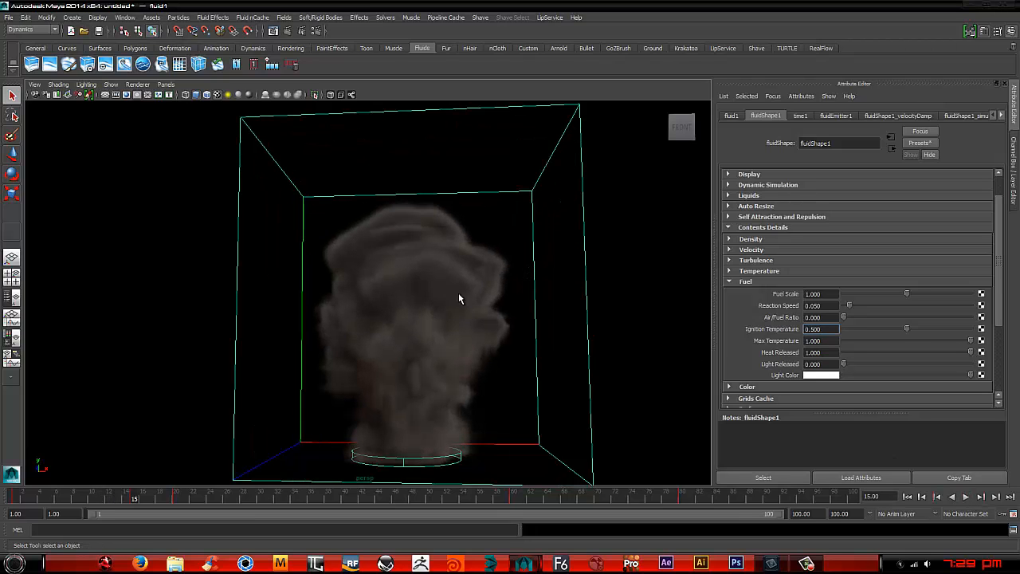
alt+drag(459, 295, 514, 284)
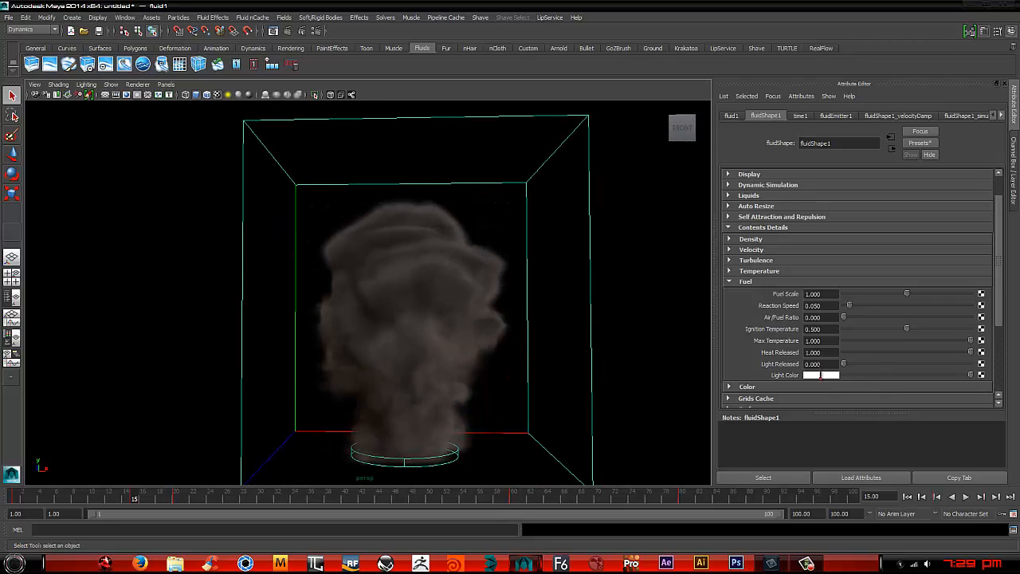
click(729, 281)
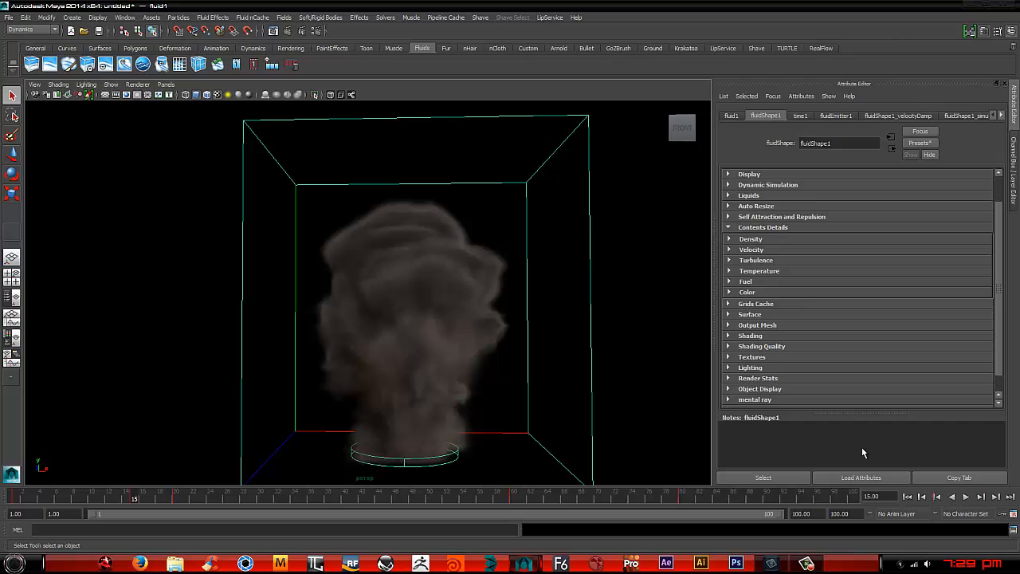
click(907, 496)
click(966, 496)
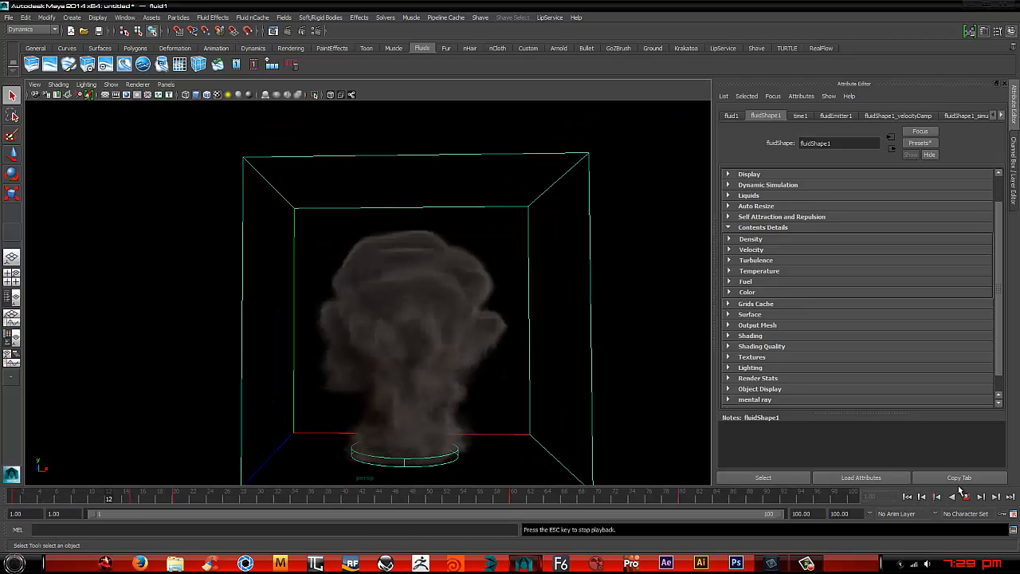
click(965, 496)
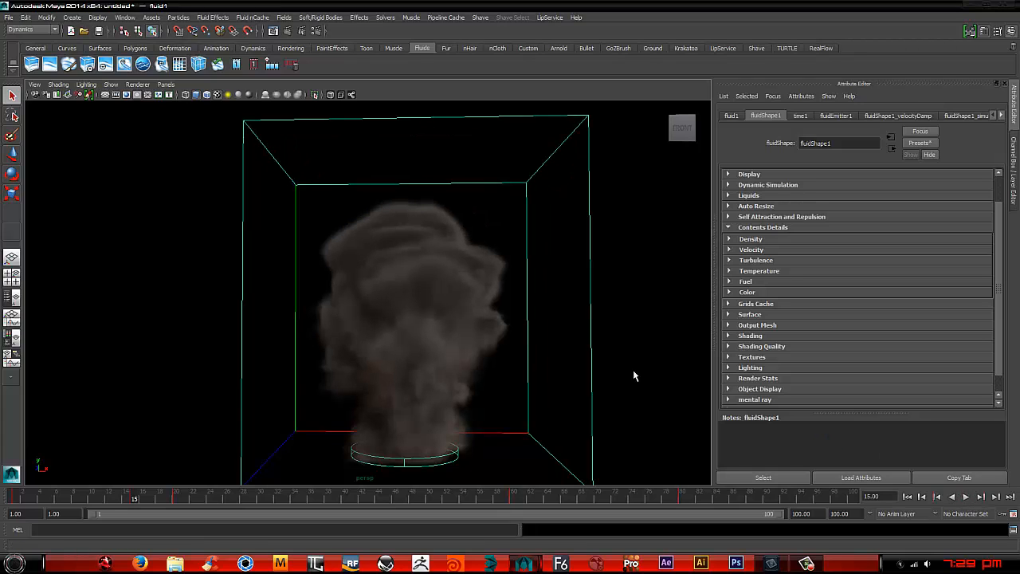
mouse_move(446, 334)
alt+mouse_down()
mouse_move(414, 329)
mouse_move(465, 337)
alt+mouse_up()
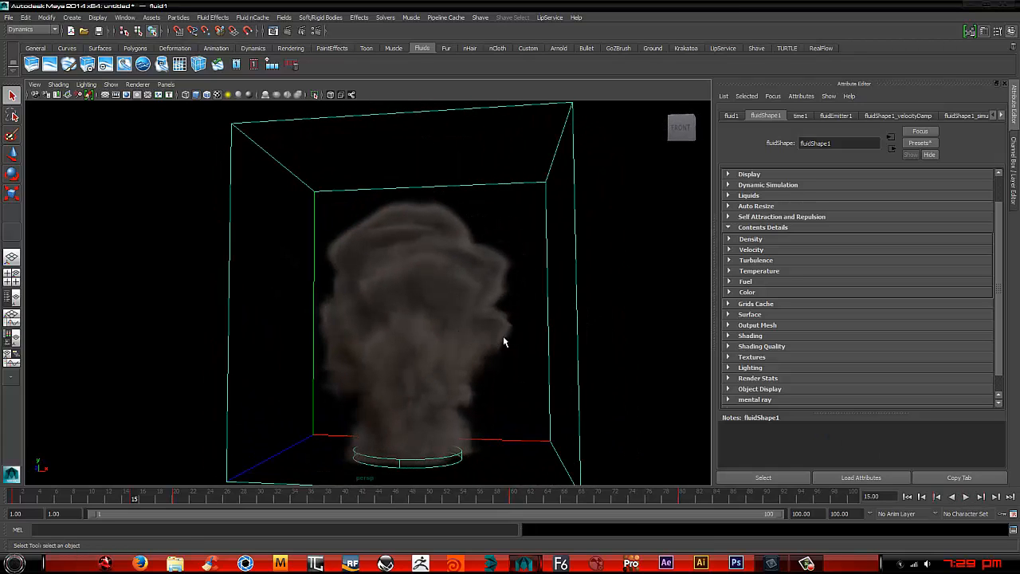
- Lower the opacity Input Bias to 0.076 in the fluid's shading settings, and collapse those settings
click(728, 335)
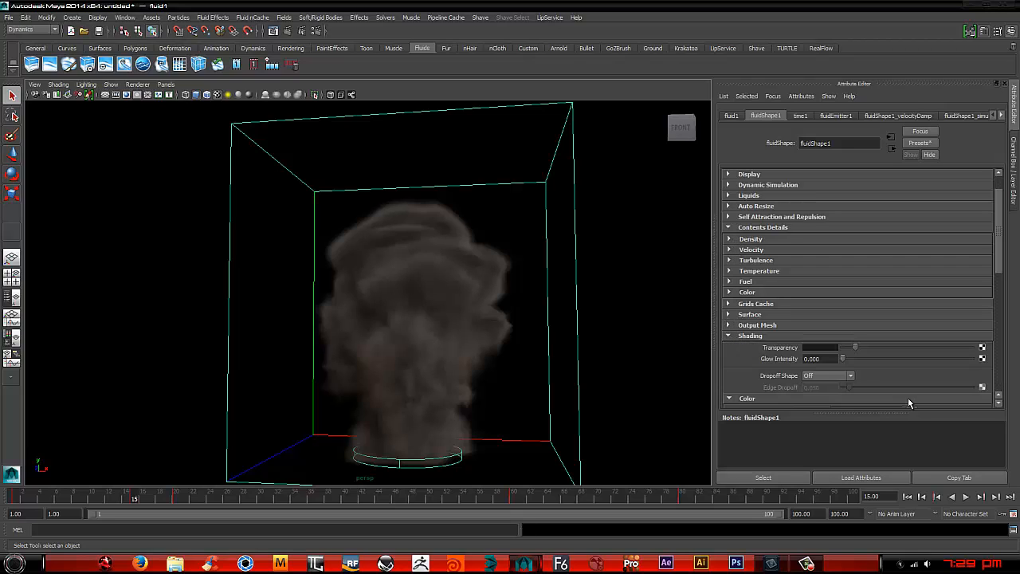
scroll(810, 352, down, 3)
scroll(810, 351, down, 5)
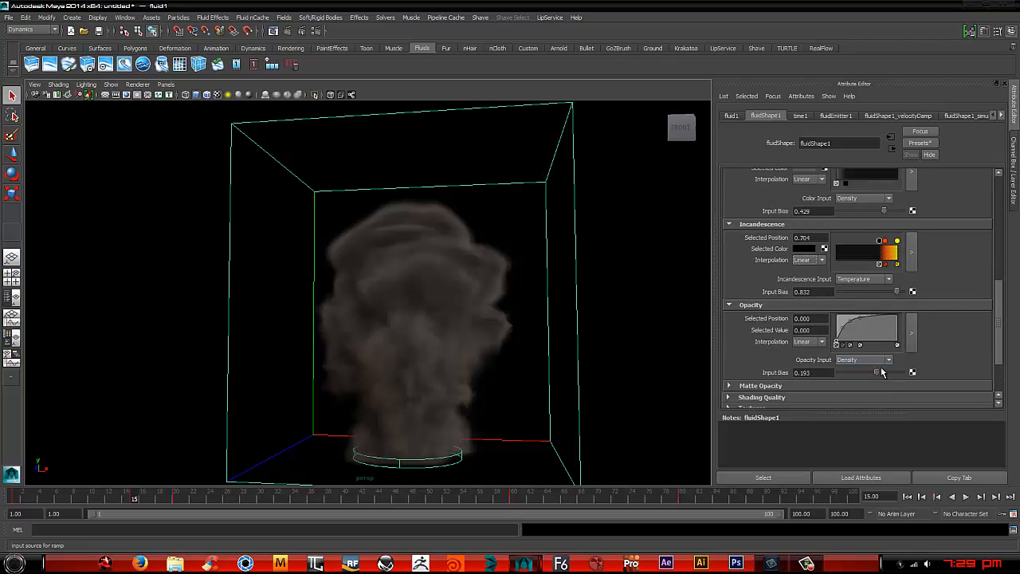
drag(874, 373, 872, 373)
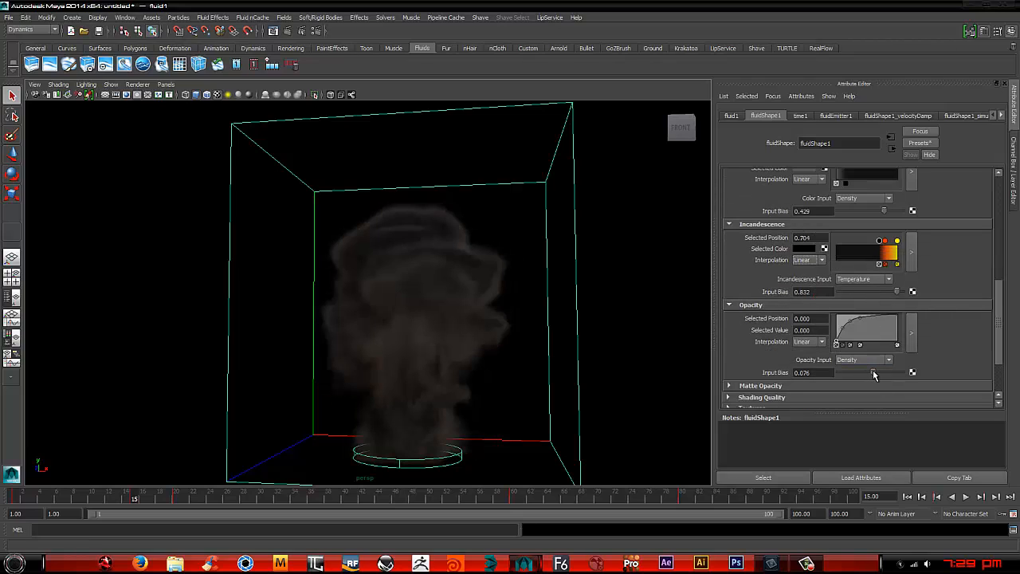
mouse_move(442, 326)
alt+mouse_down()
mouse_move(528, 326)
mouse_move(451, 330)
alt+mouse_up()
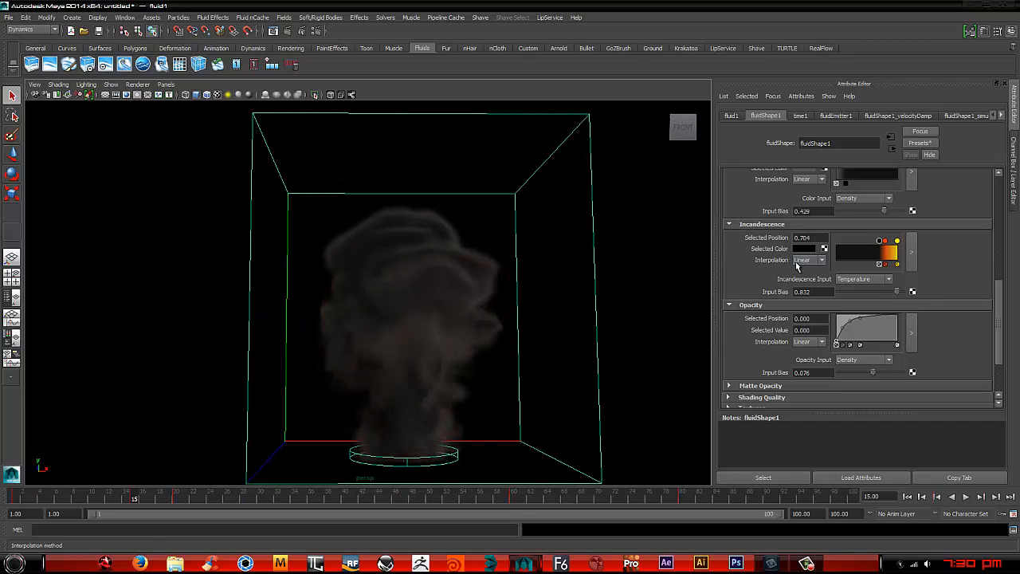
scroll(731, 235, up, 2)
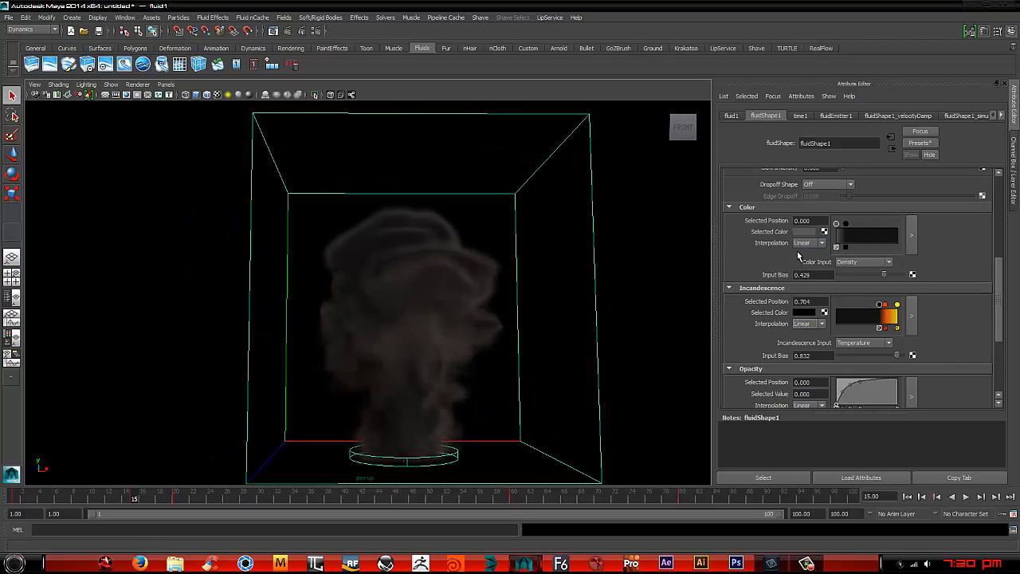
scroll(799, 257, up, 1)
click(742, 179)
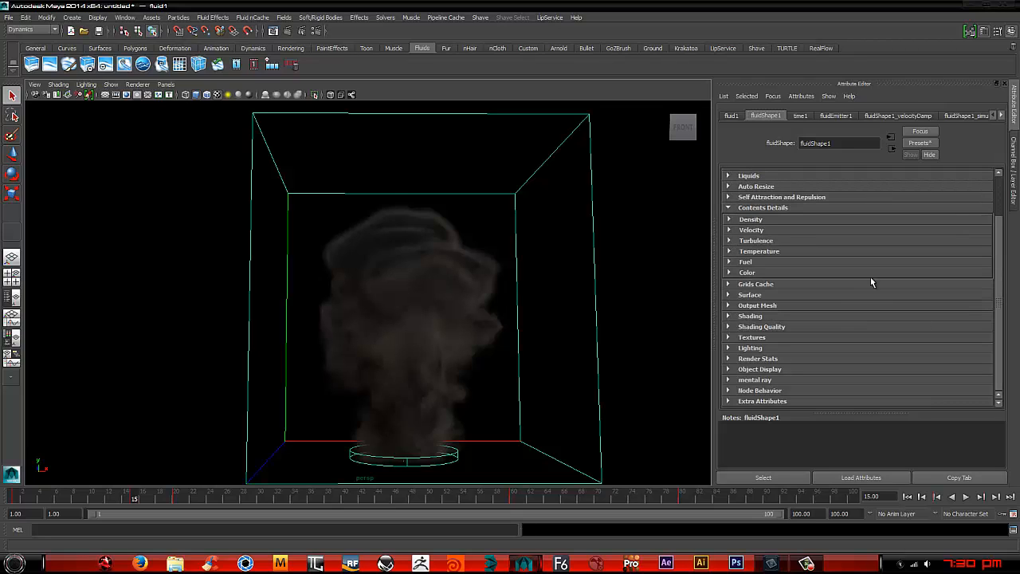
- Set the fluid's Turbulence Strength to 2 in the contents details
click(728, 241)
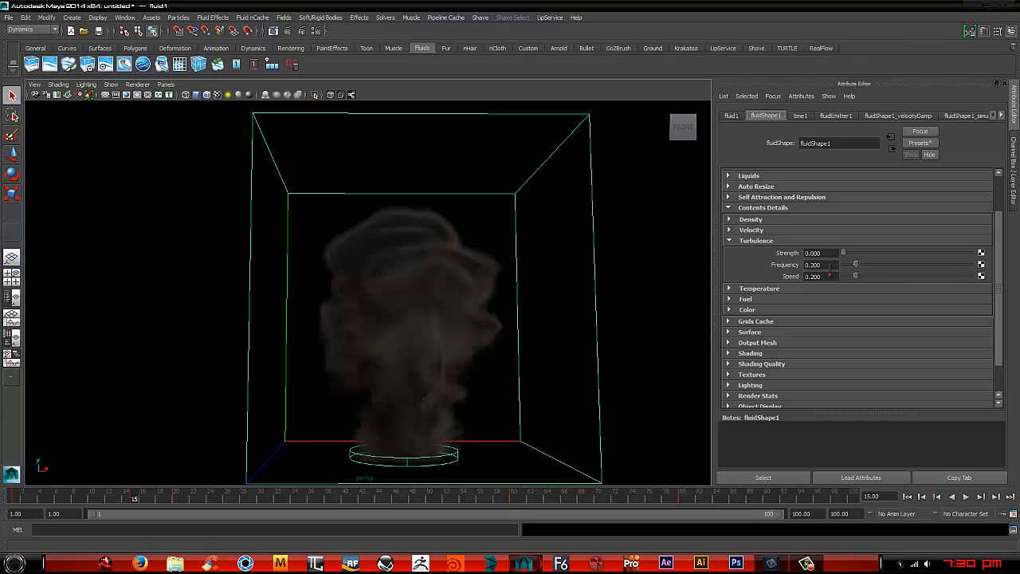
click(820, 253)
drag(821, 253, 773, 253)
text(2)
key(Return)
- Preview the simulation from the start to about frame 14 and inspect the smoke from a slightly rotated angle
click(906, 497)
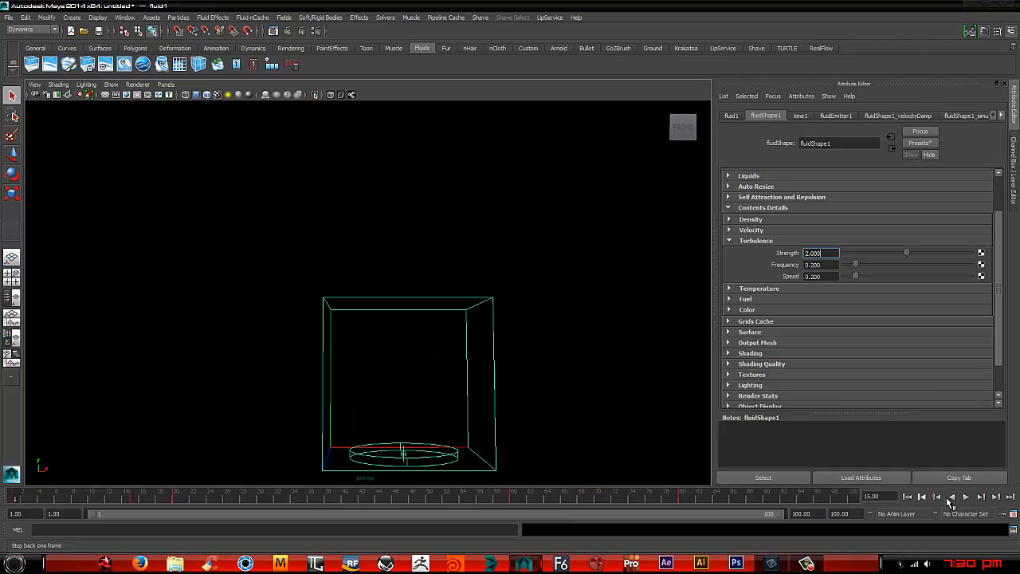
click(966, 496)
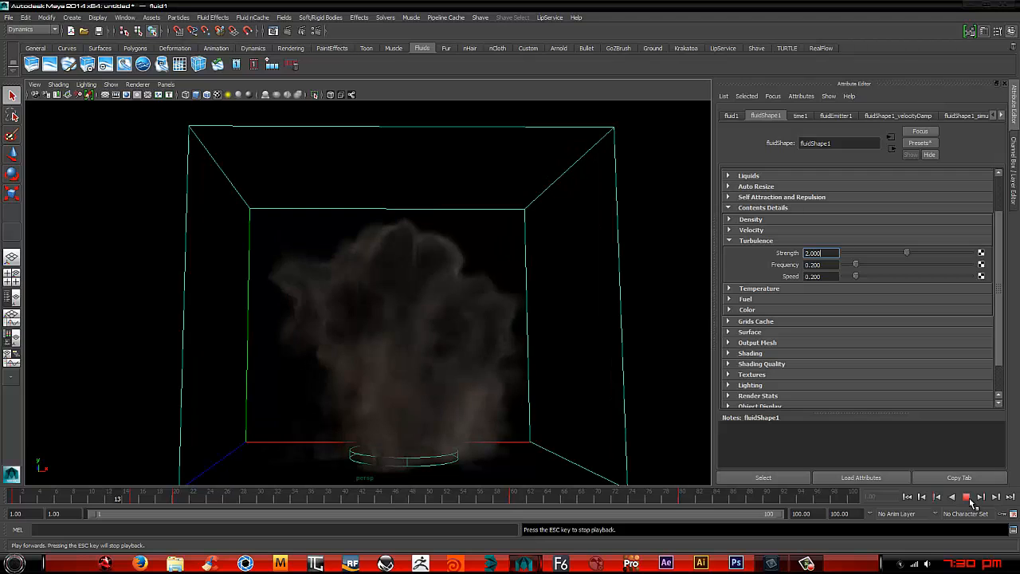
click(966, 496)
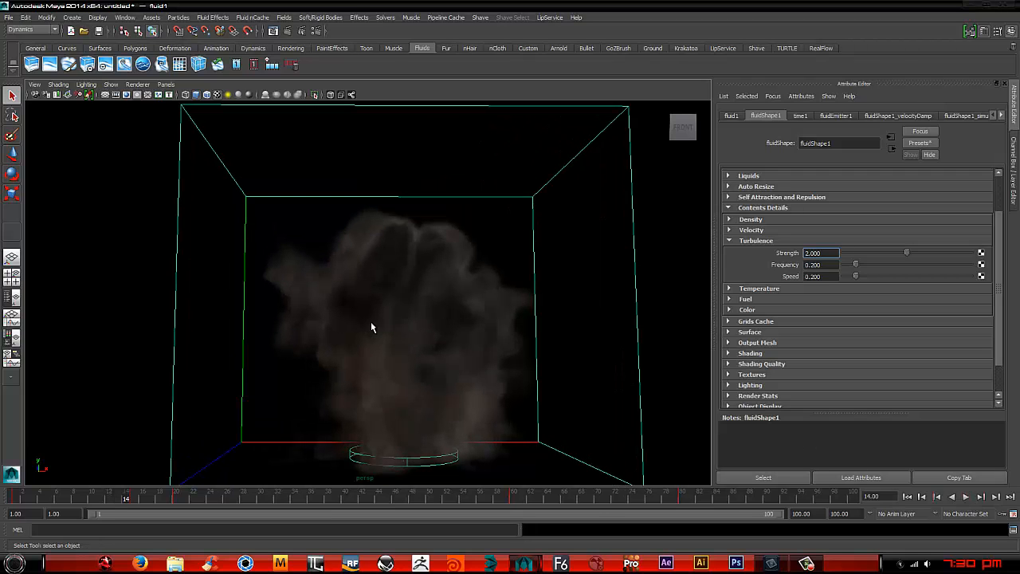
mouse_move(372, 327)
alt+mouse_down()
mouse_move(574, 326)
mouse_move(358, 330)
alt+mouse_up()
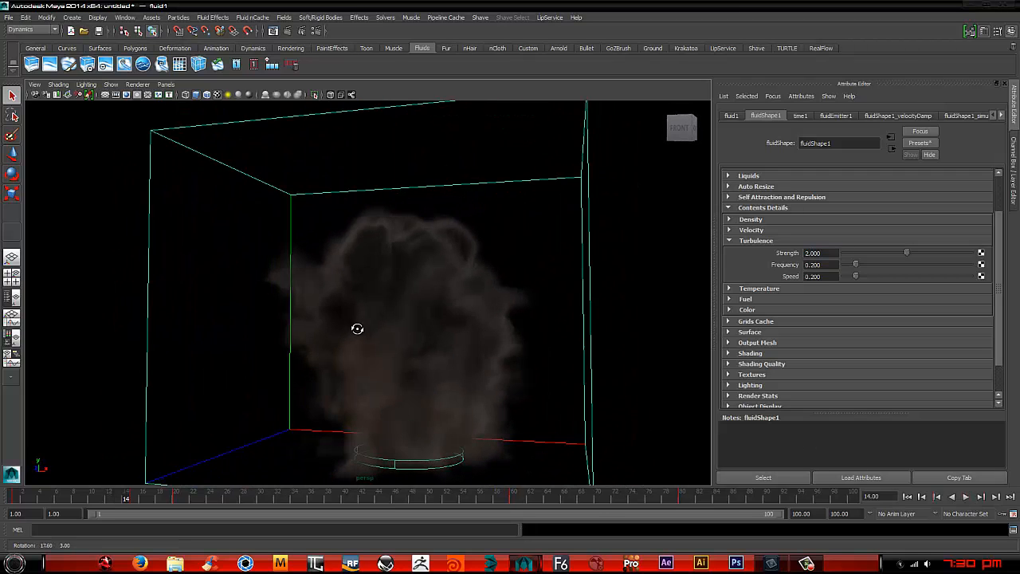
- Set the Turbulence Strength to 1 at the start frame and play the simulation to frame 8
click(907, 496)
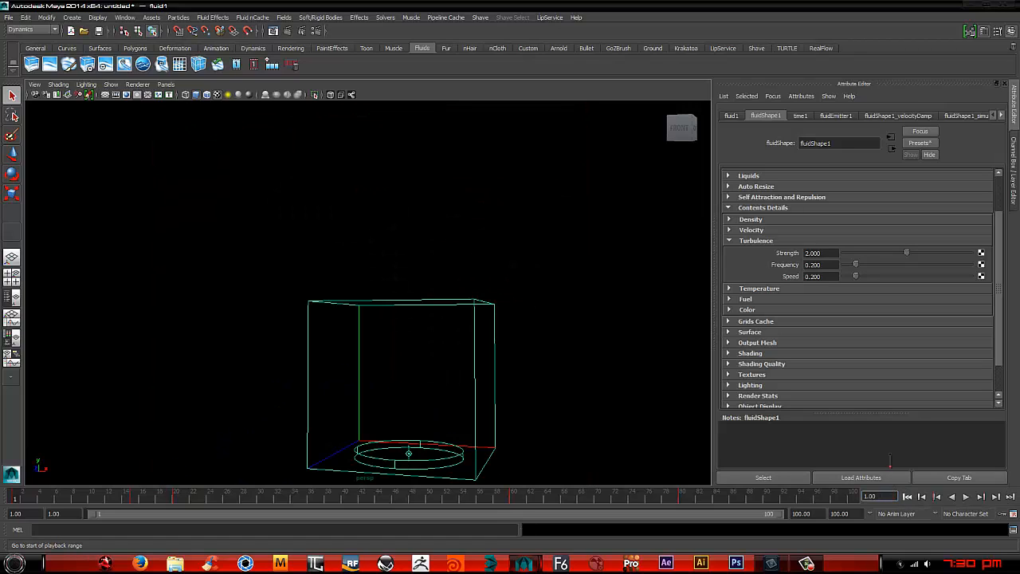
drag(825, 252, 802, 233)
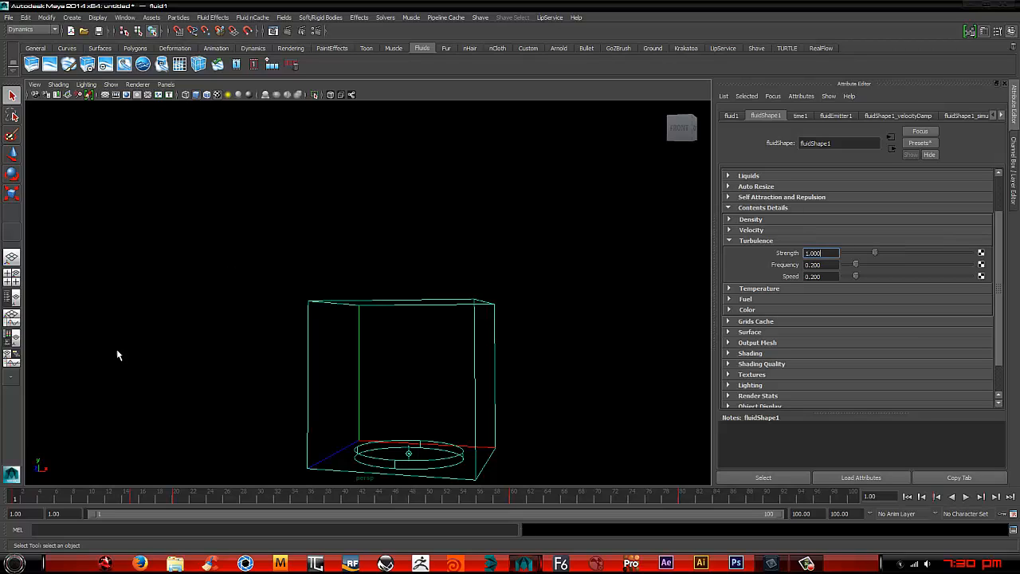
key(alt+v)
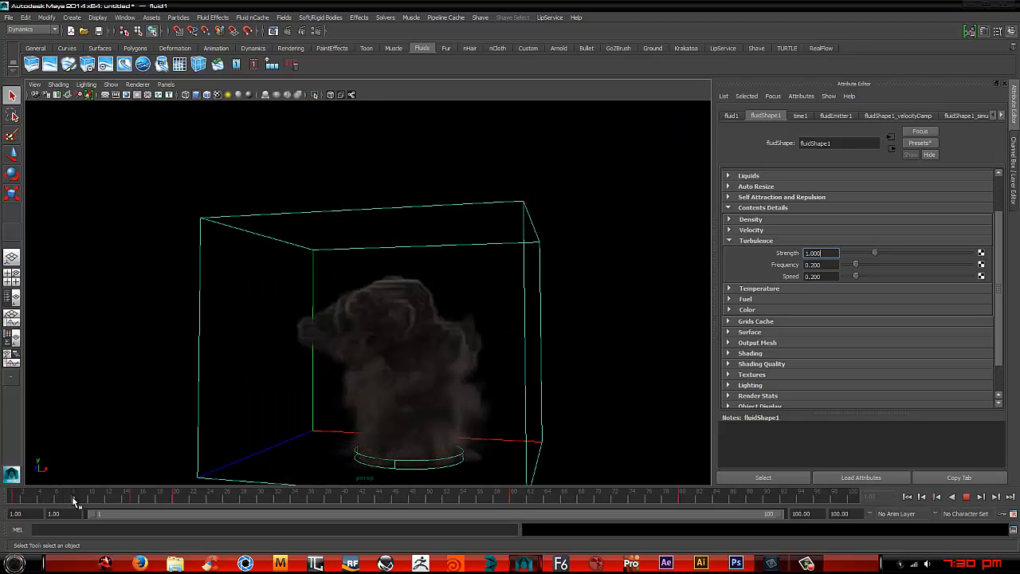
click(76, 502)
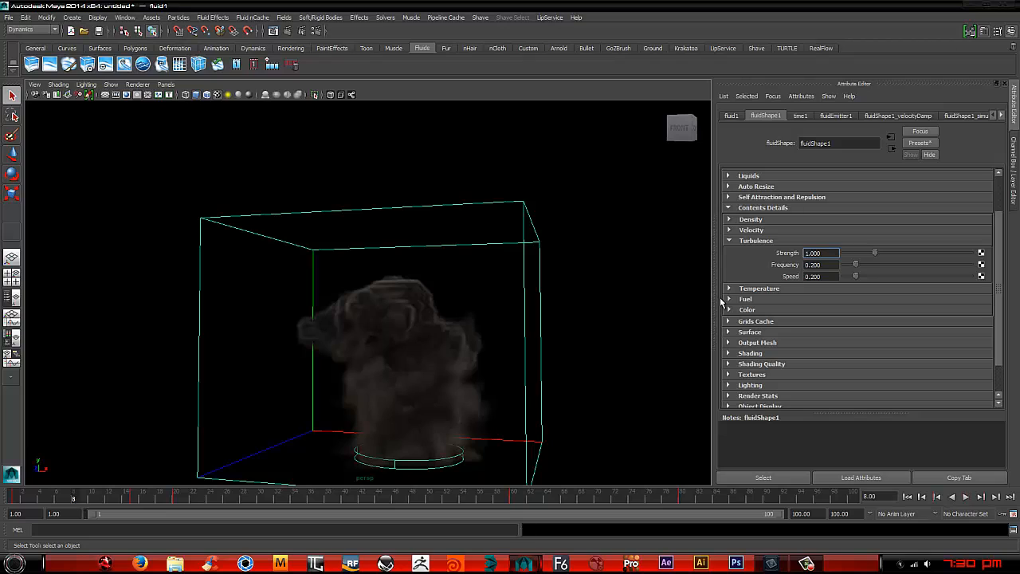
- Set the Turbulence Strength to 2 and keyframe it at frame 8
drag(832, 253, 790, 256)
text(2)
key(Return)
right_click(799, 262)
click(821, 271)
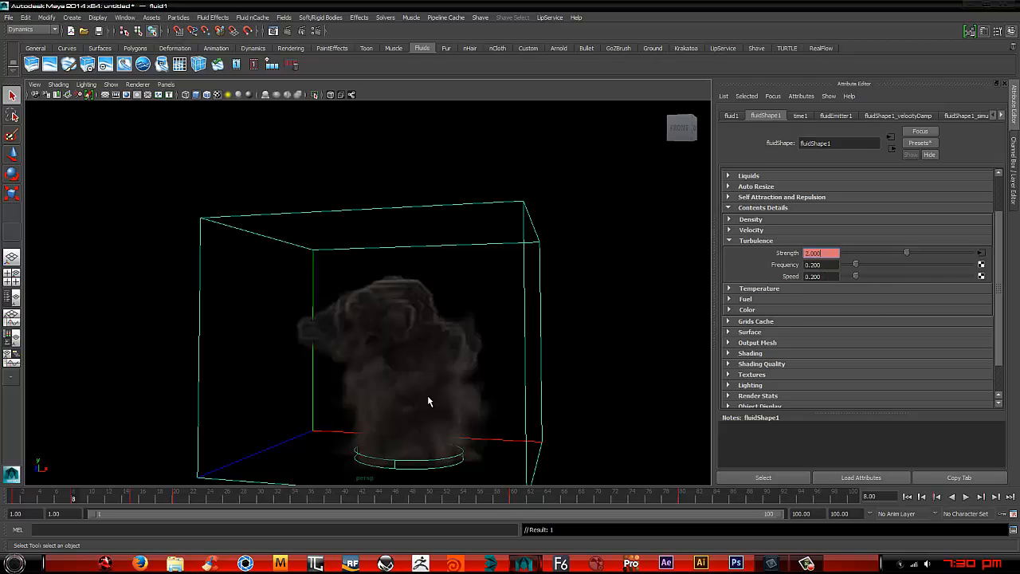
- Advance the simulation to frame 15, set the Turbulence Strength to 0.1 and keyframe it there
key(alt+shift+v)
key(alt+v)
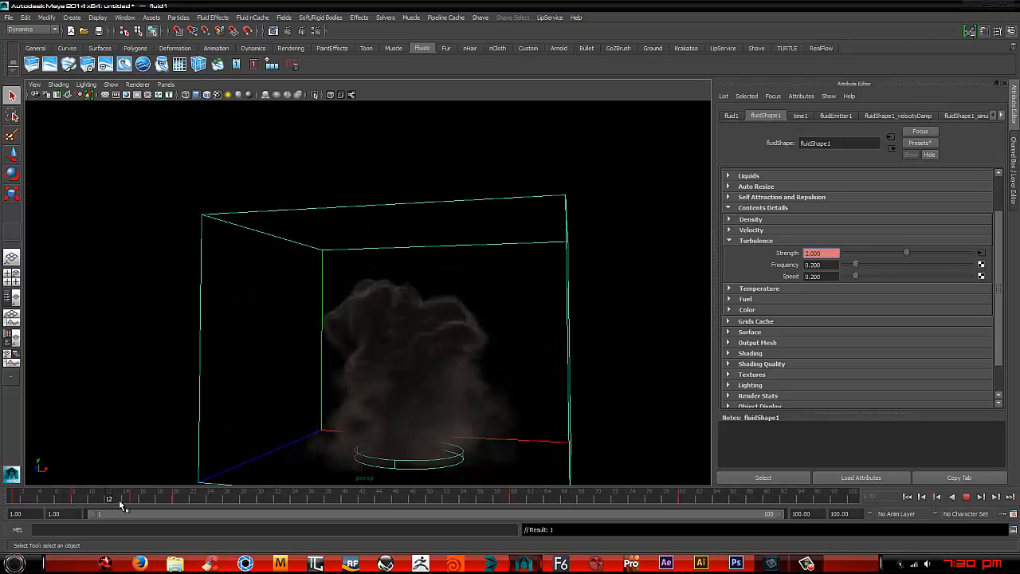
key(alt+v)
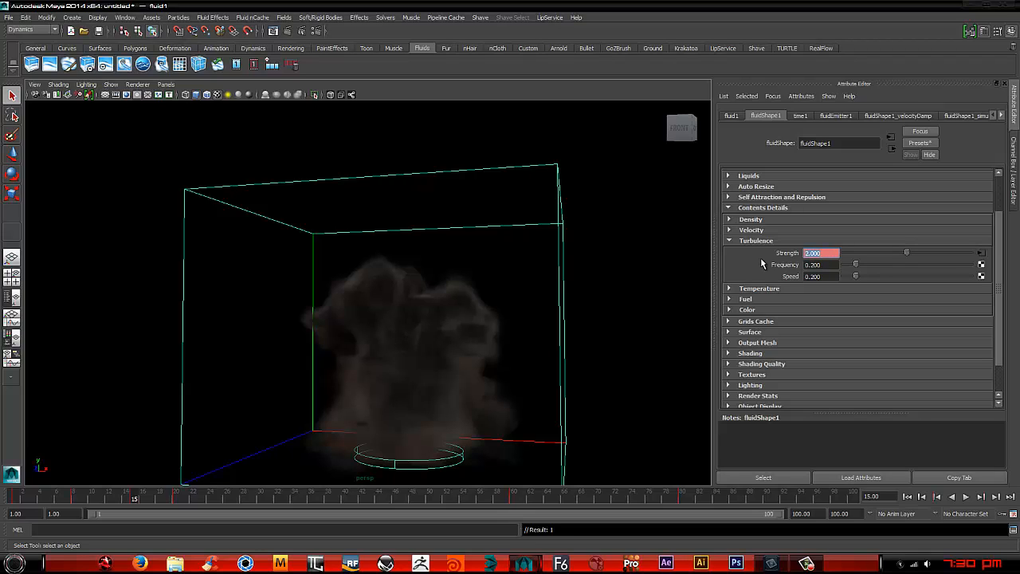
text(.02)
key(Return)
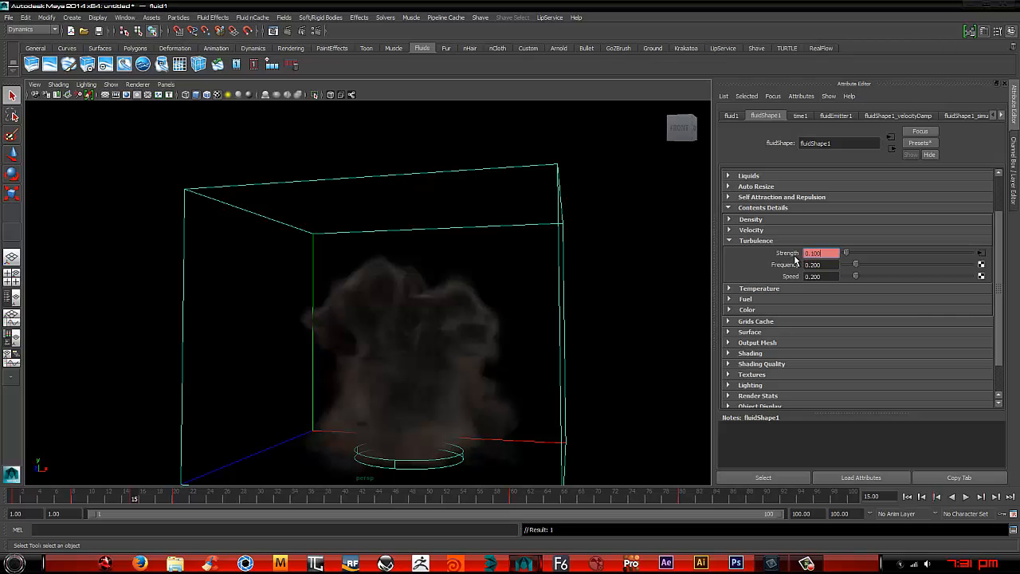
right_click(800, 255)
click(812, 270)
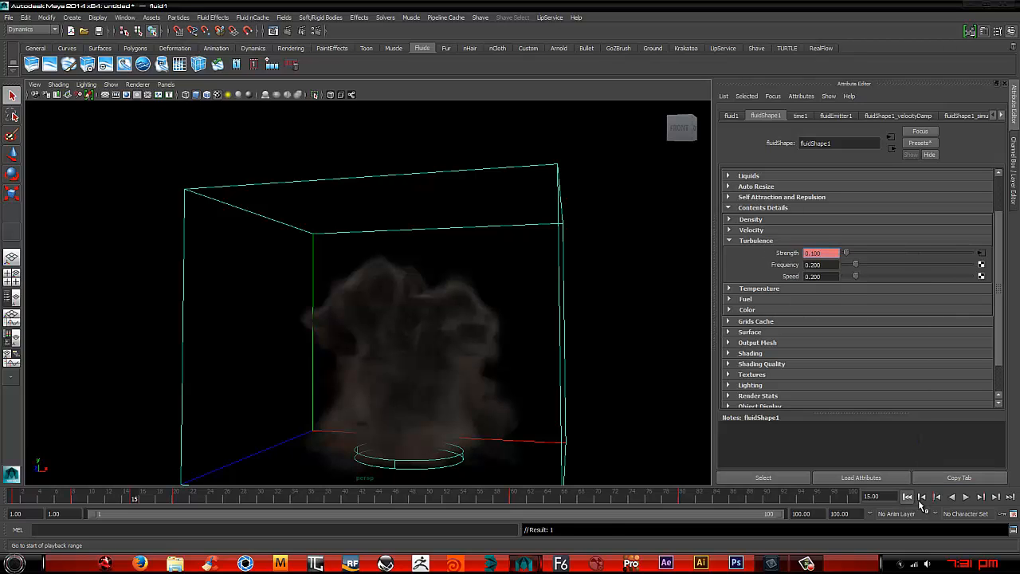
- Preview the simulation twice from the start to about frame 12 and inspect the turbulent smoke from several angles
click(965, 496)
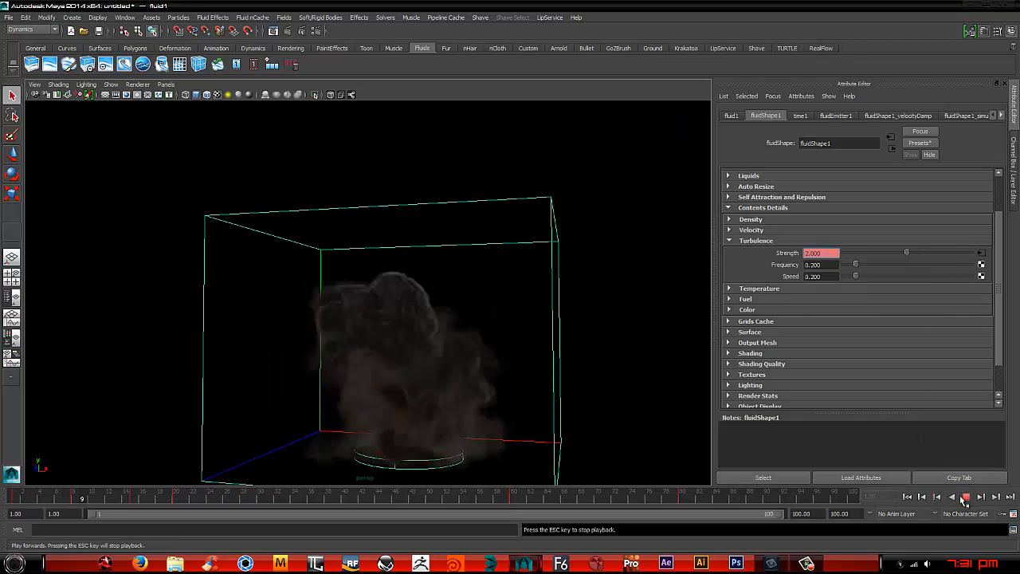
click(965, 496)
alt+drag(462, 279, 505, 273)
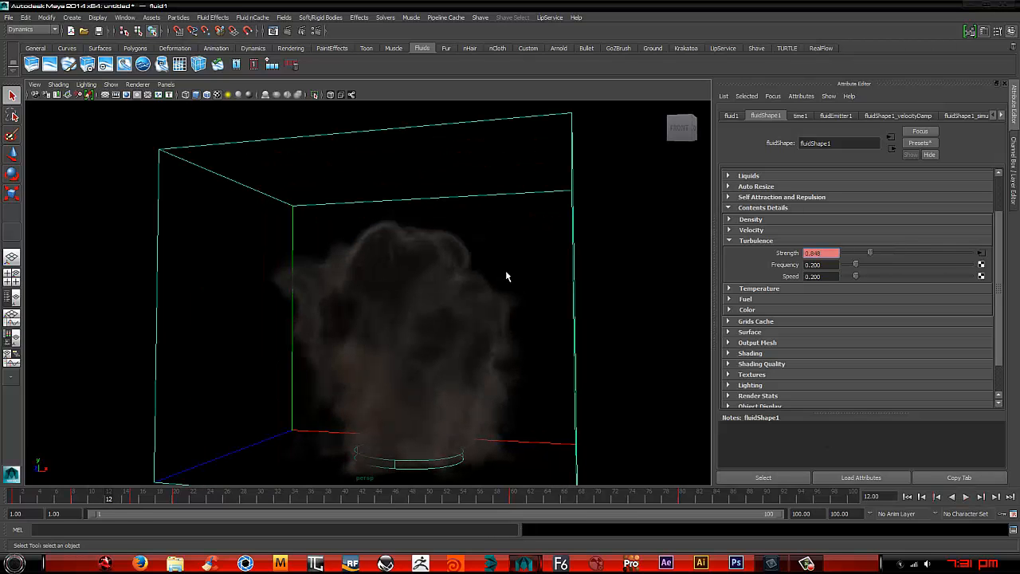
mouse_move(390, 223)
alt+mouse_down()
mouse_move(514, 229)
mouse_move(375, 233)
alt+mouse_up()
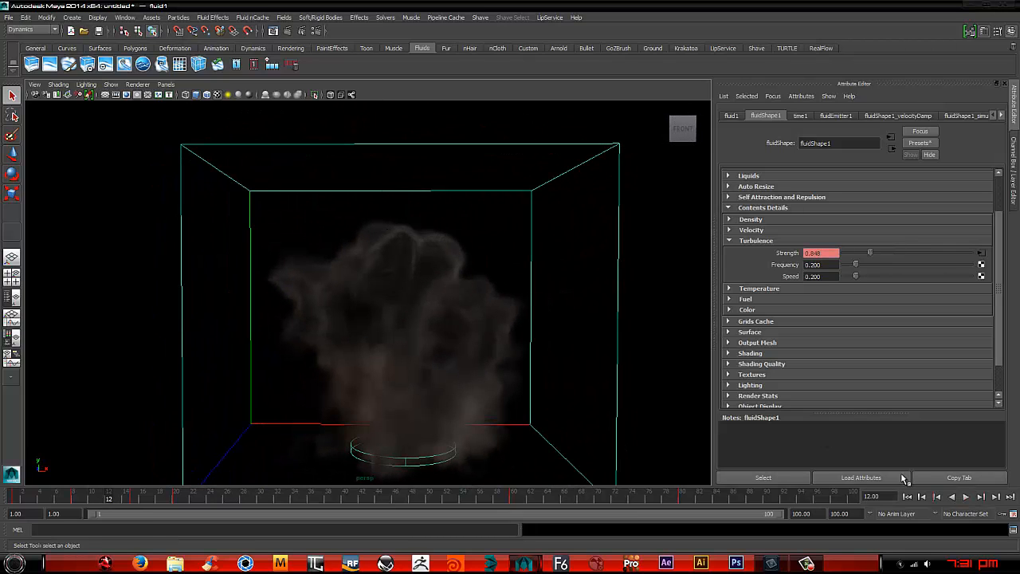
click(907, 496)
click(966, 496)
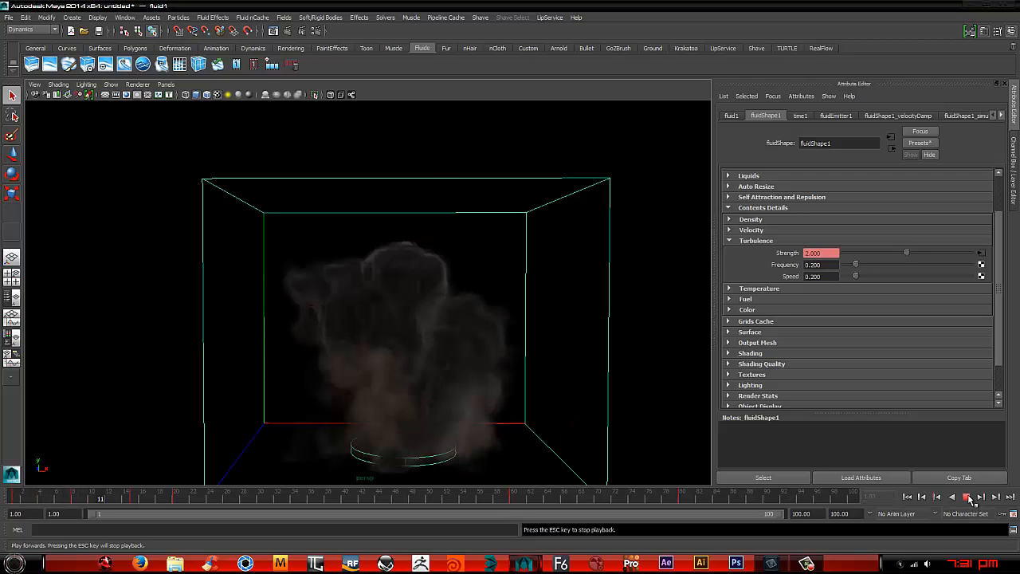
click(966, 496)
alt+drag(418, 247, 492, 246)
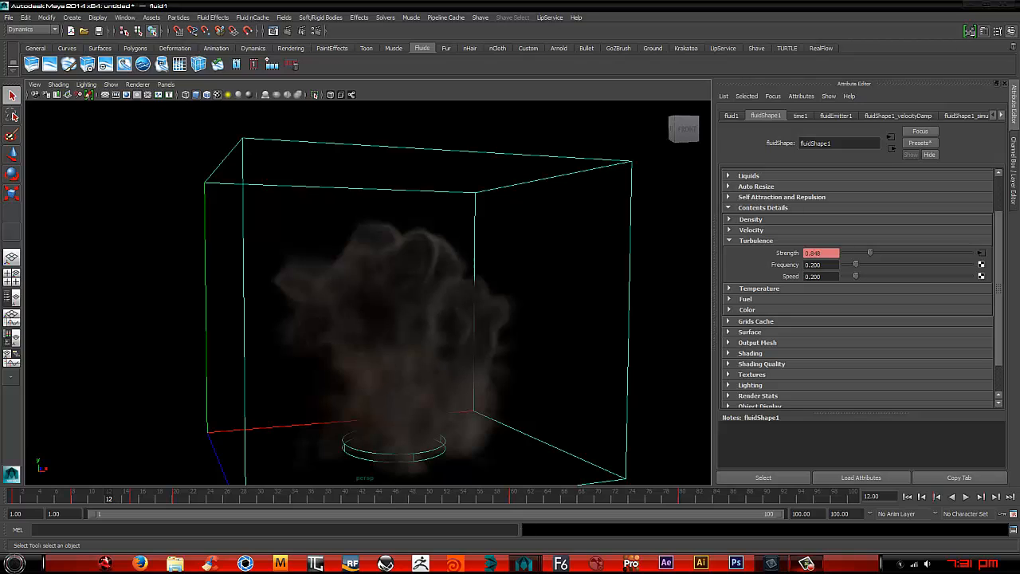
mouse_move(417, 292)
alt+mouse_down()
mouse_move(387, 290)
mouse_move(403, 289)
alt+mouse_up()
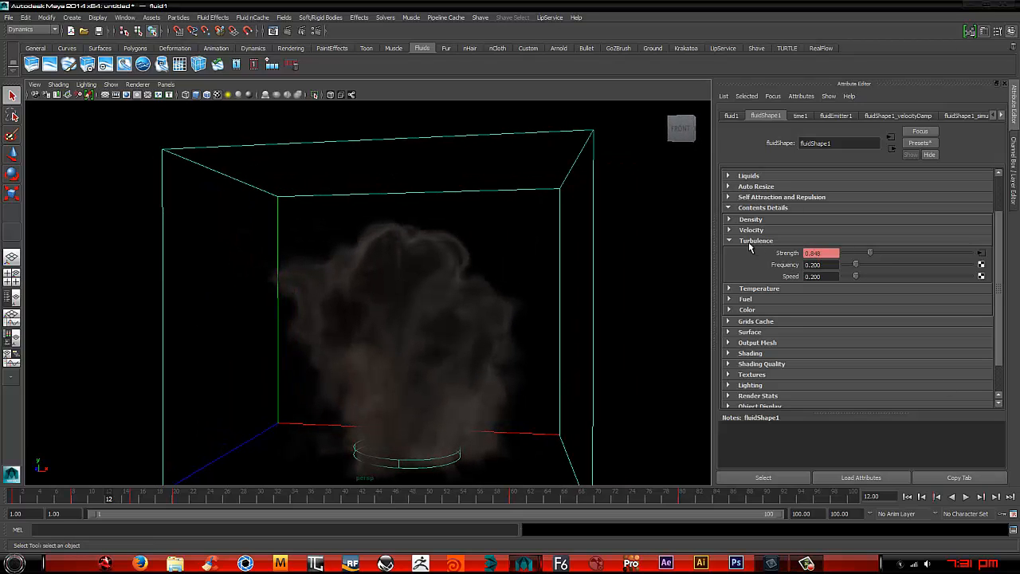
- Collapse the Turbulence settings, expand the fluid's Dynamic Simulation settings and open the Graph Editor
click(728, 241)
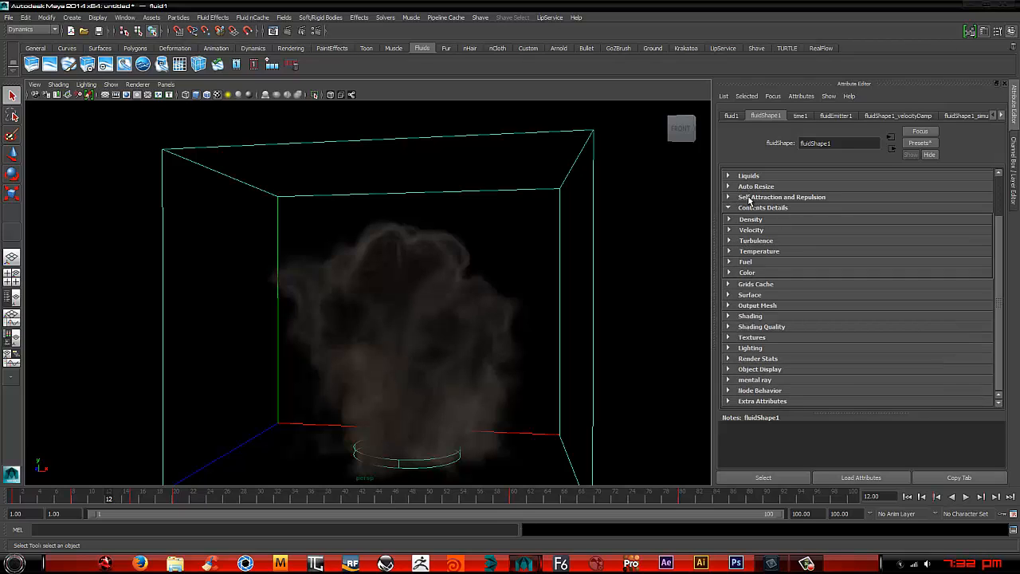
scroll(746, 207, up, 2)
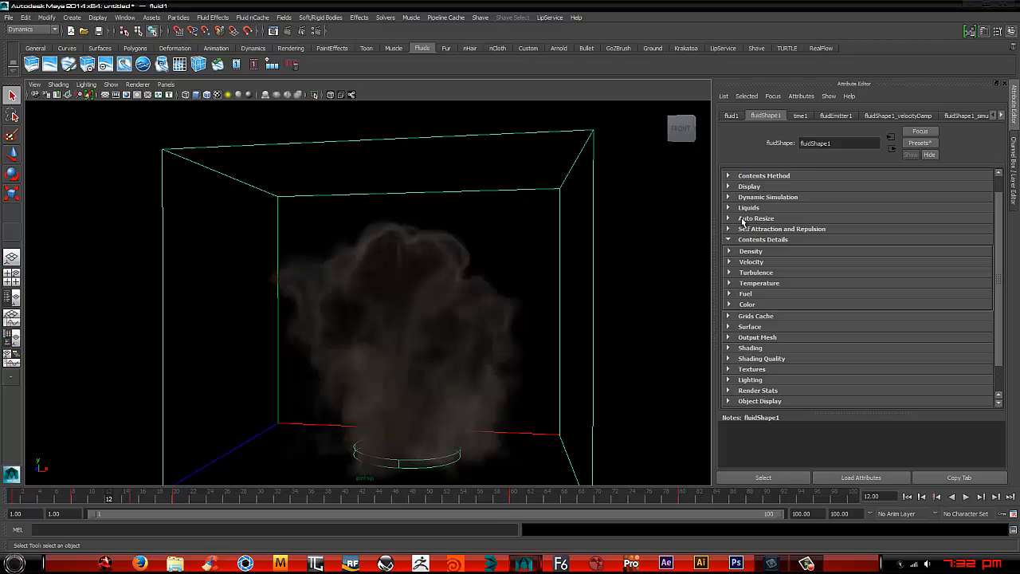
click(729, 197)
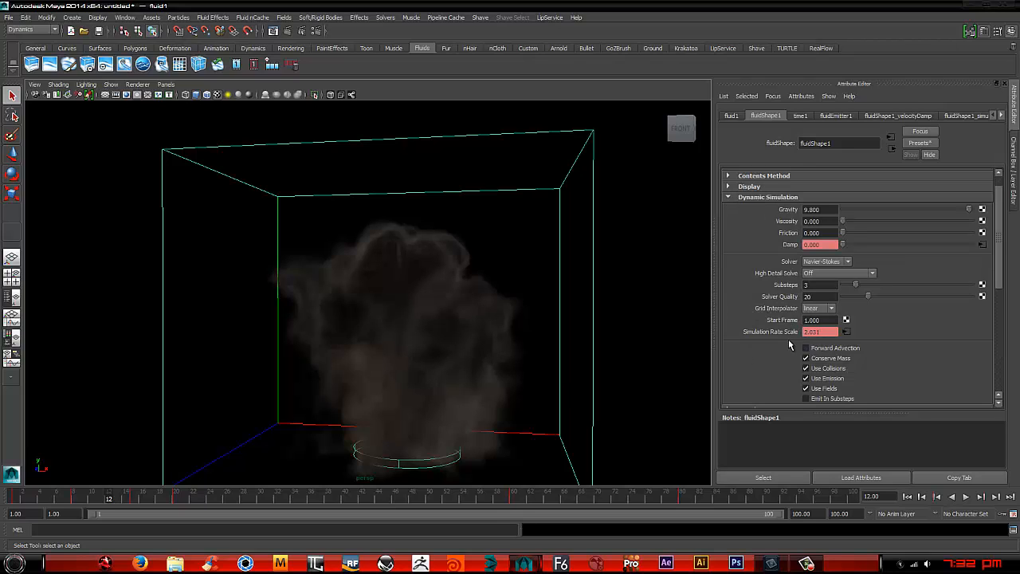
click(124, 17)
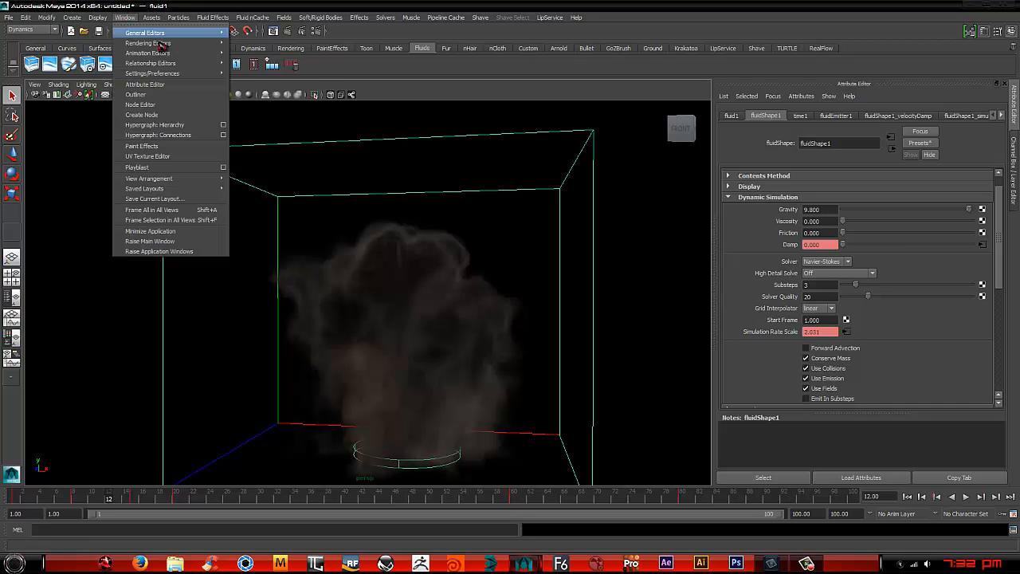
mouse_move(171, 53)
click(245, 61)
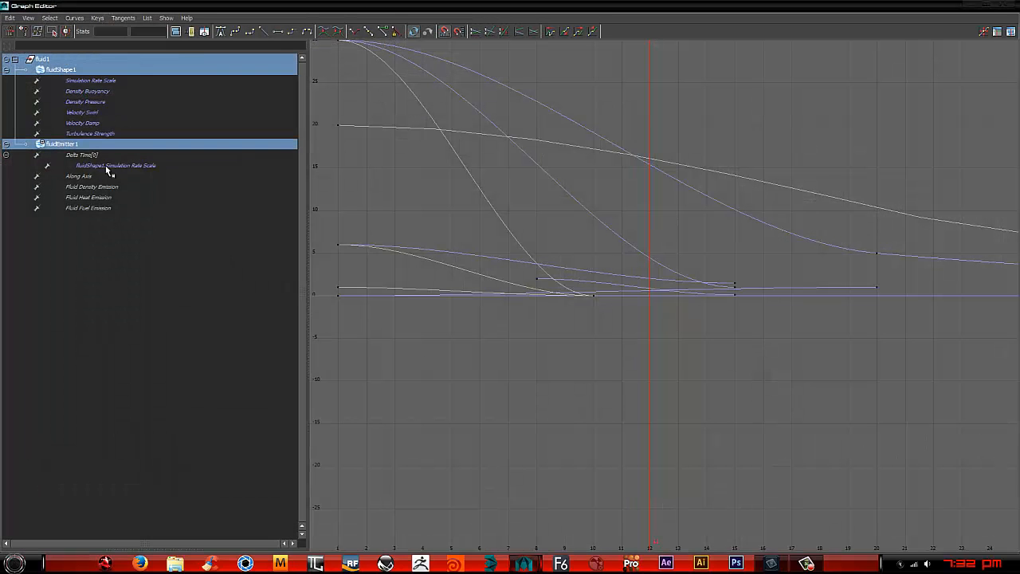
- Isolate the fluid shape's Simulation Rate Scale curve and move its last key to frame 10
click(95, 82)
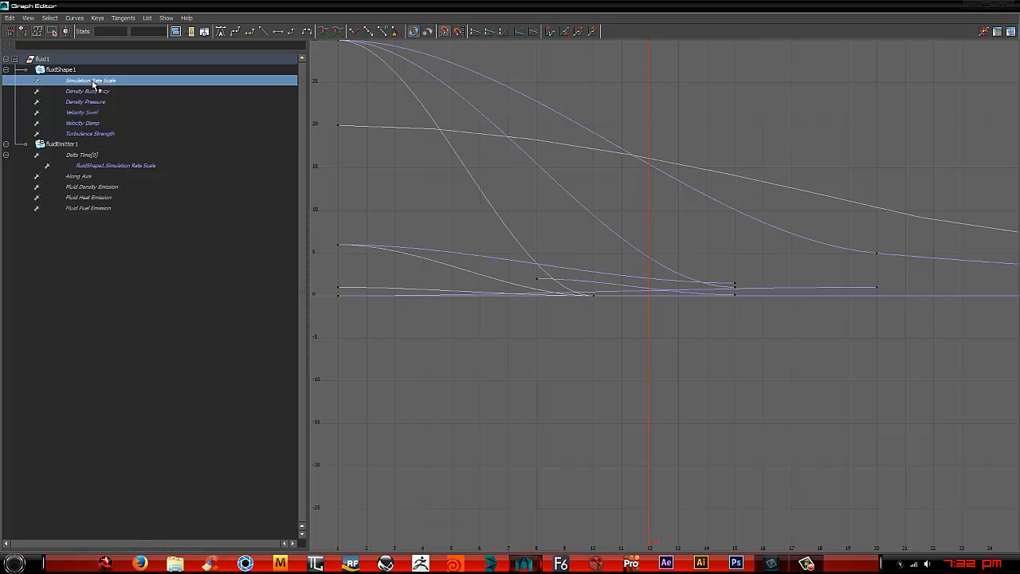
drag(412, 234, 304, 317)
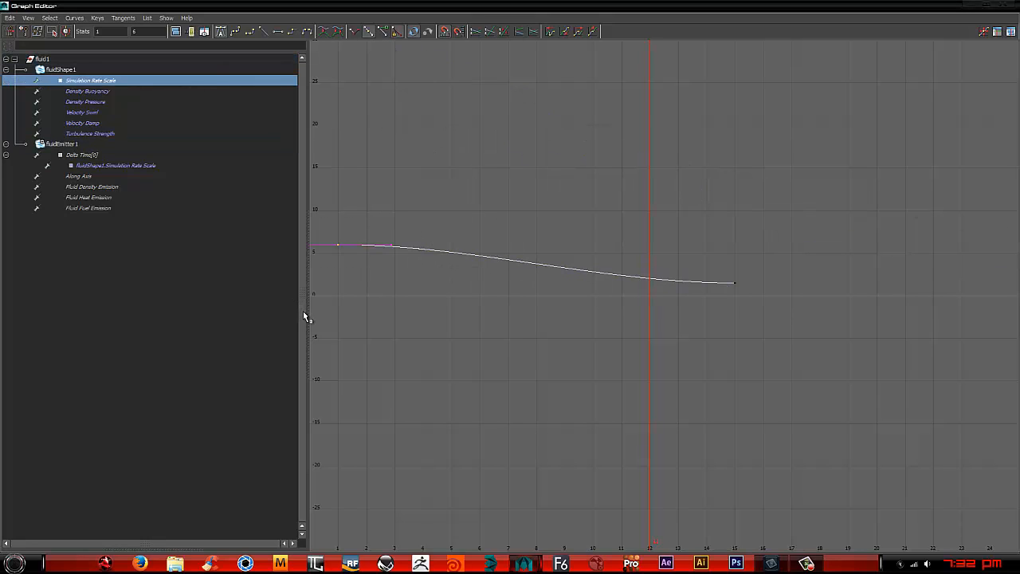
drag(770, 263, 671, 342)
double_click(111, 31)
text(10)
key(Return)
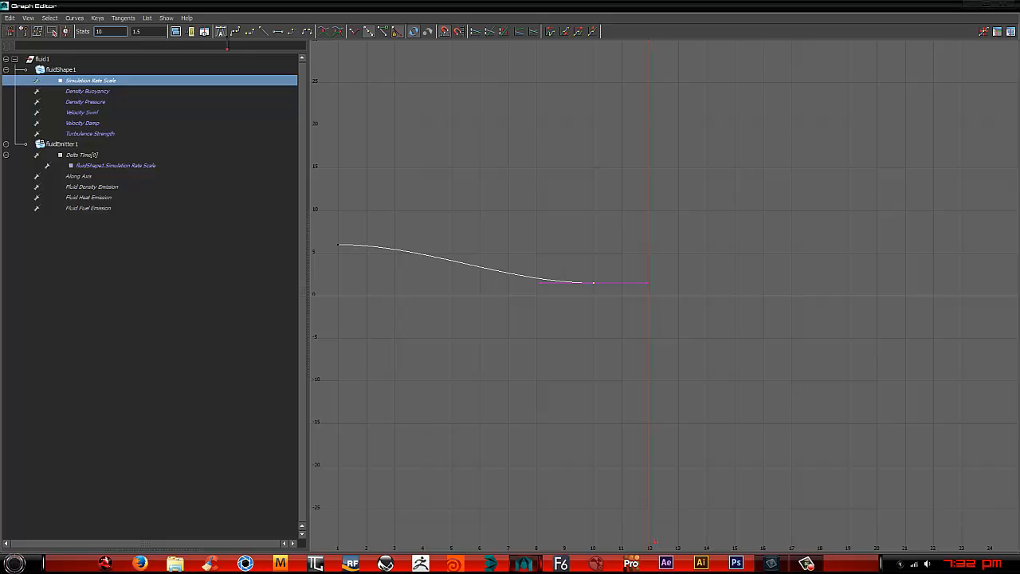
- Try to reshape the end of the Simulation Rate Scale curve with the incoming tangent handle of its frame 10 key
drag(605, 268, 566, 283)
click(542, 283)
key(a)
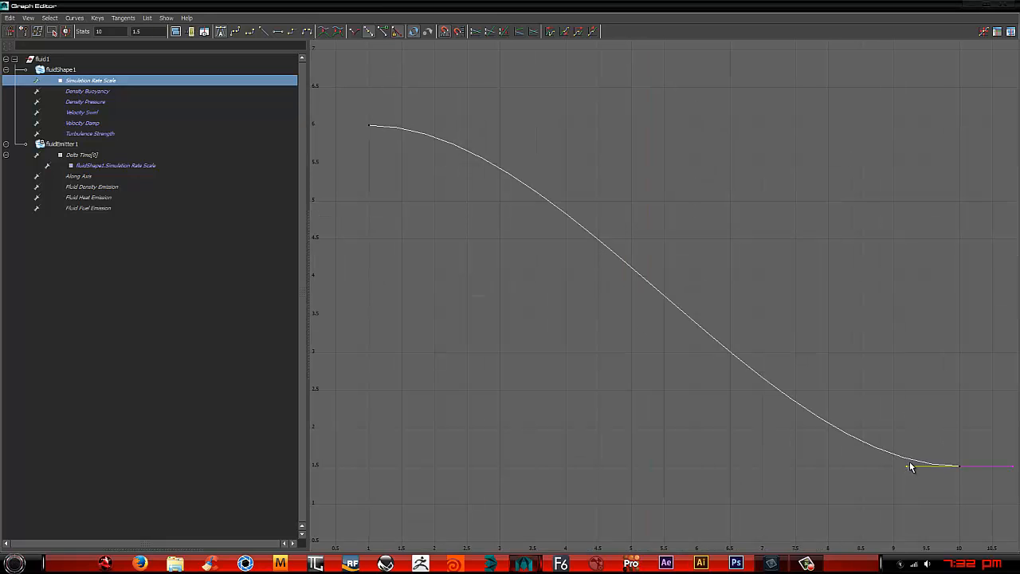
drag(905, 464, 895, 447)
click(905, 465)
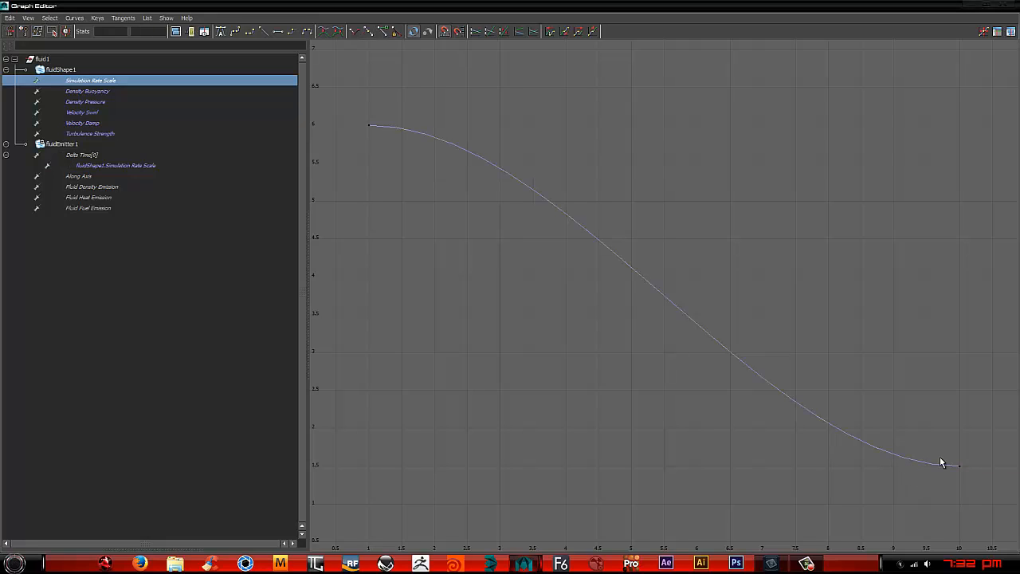
click(941, 462)
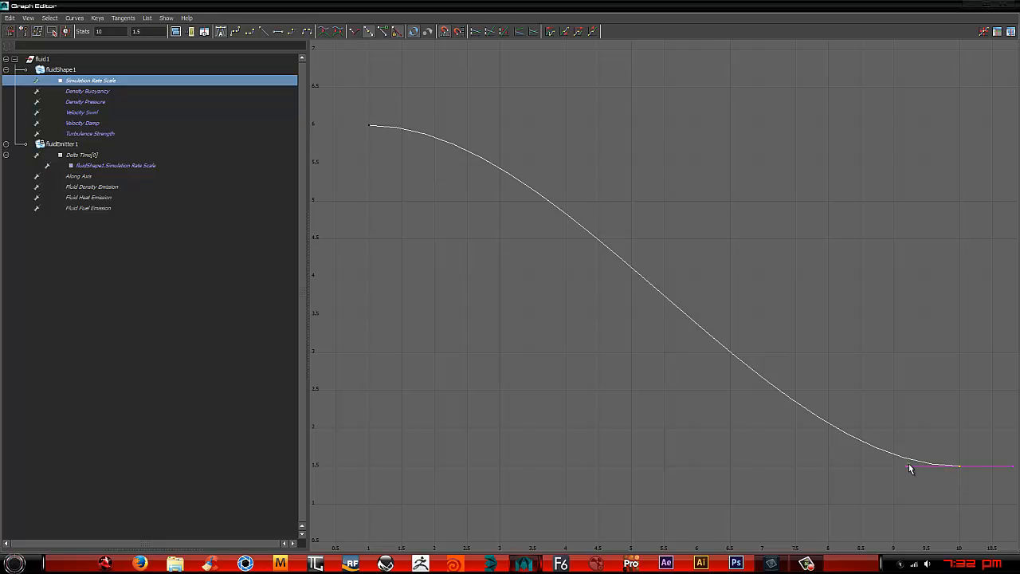
click(910, 468)
click(908, 465)
drag(905, 465, 970, 430)
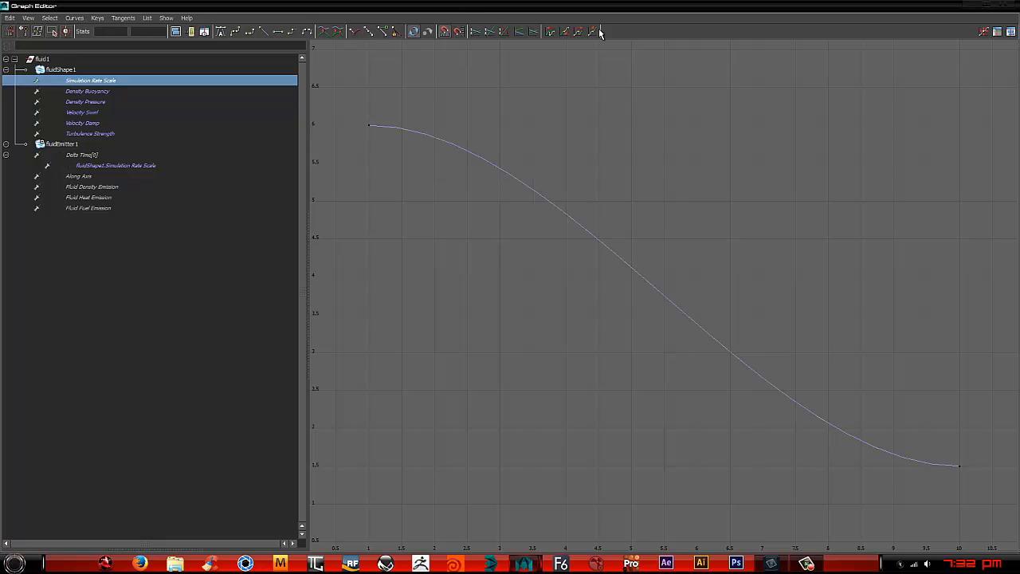
- Apply a linear tangent to the last key of the Simulation Rate Scale curve, and deselect the key
drag(951, 363, 983, 478)
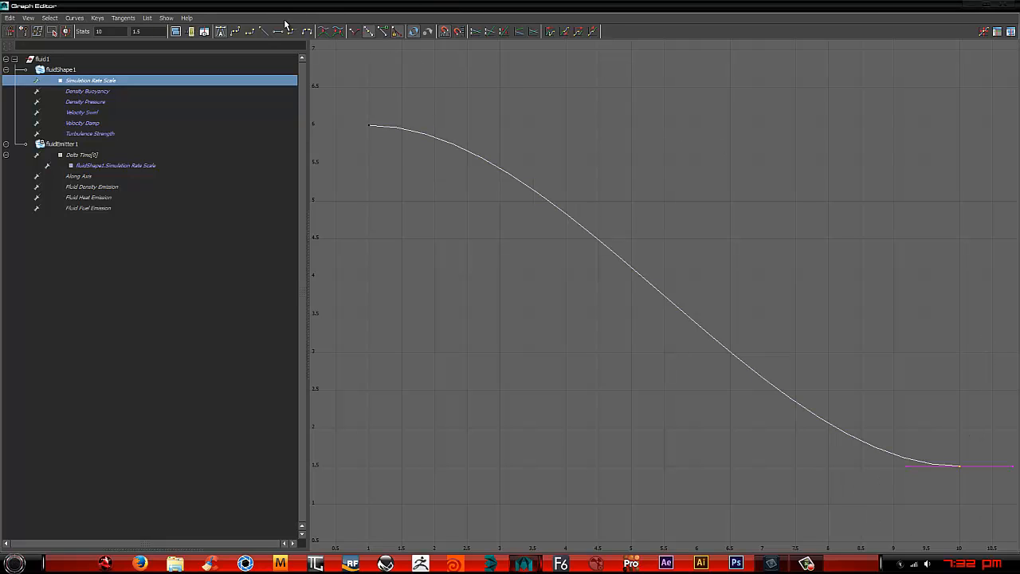
click(263, 32)
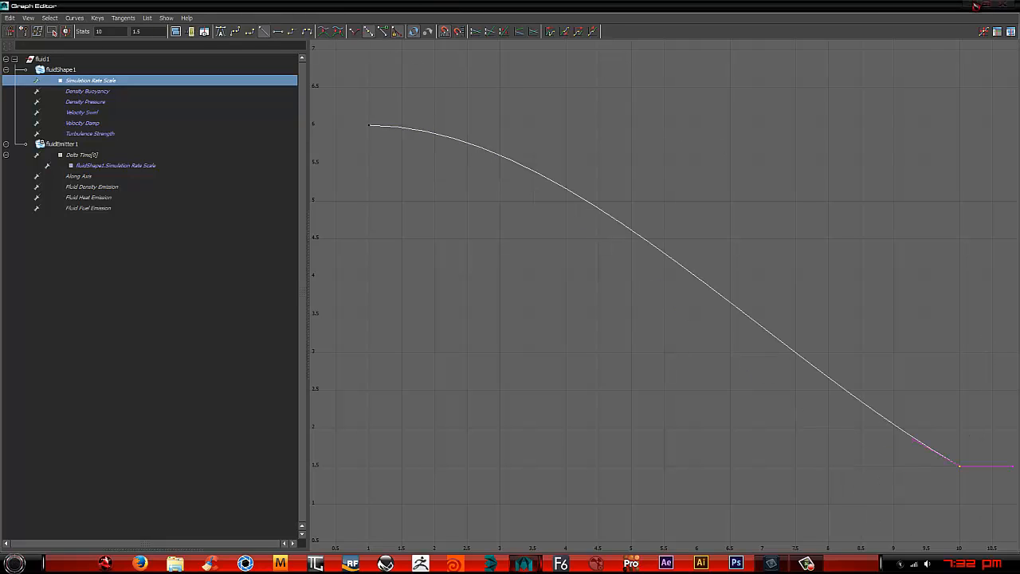
mouse_move(925, 427)
mouse_down()
mouse_move(903, 451)
mouse_move(913, 440)
mouse_up()
click(921, 419)
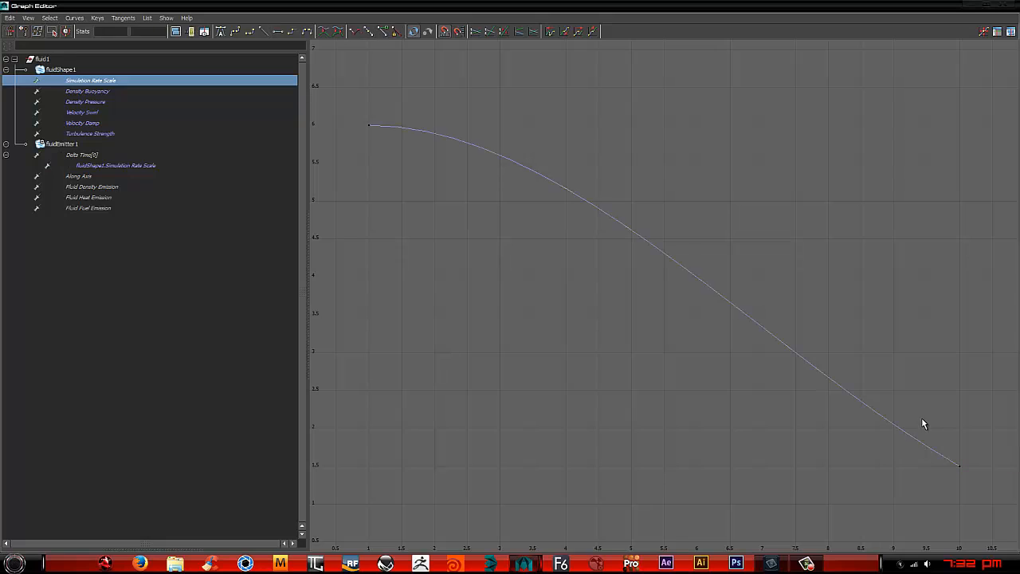
- Try to reshape the incoming tangent of the frame 10 Simulation Rate Scale key with Break Tangents, and switch the key to an auto tangent
click(925, 444)
drag(871, 451, 926, 420)
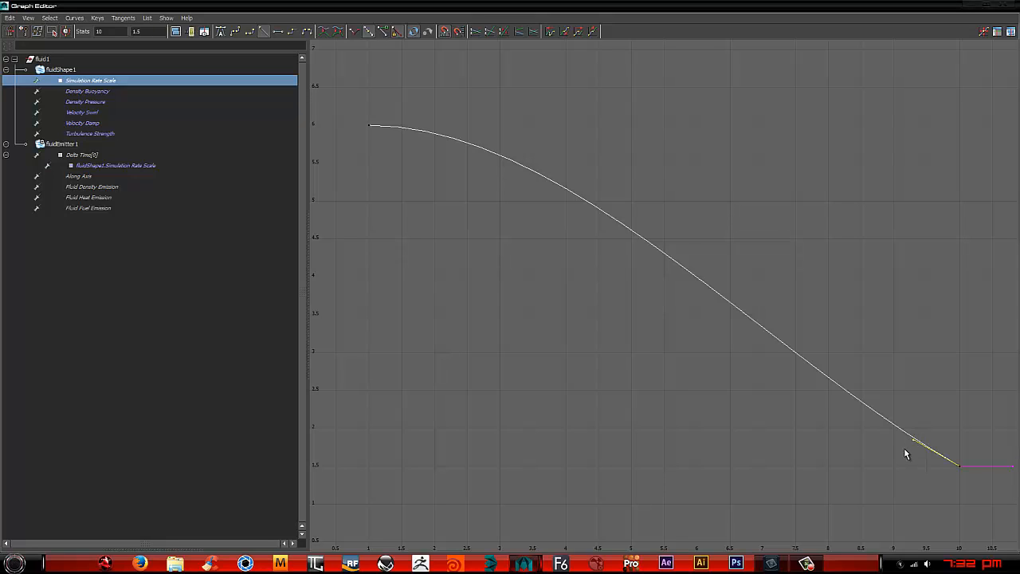
click(903, 448)
click(924, 441)
drag(898, 461, 915, 445)
click(355, 32)
drag(927, 405, 863, 476)
click(221, 31)
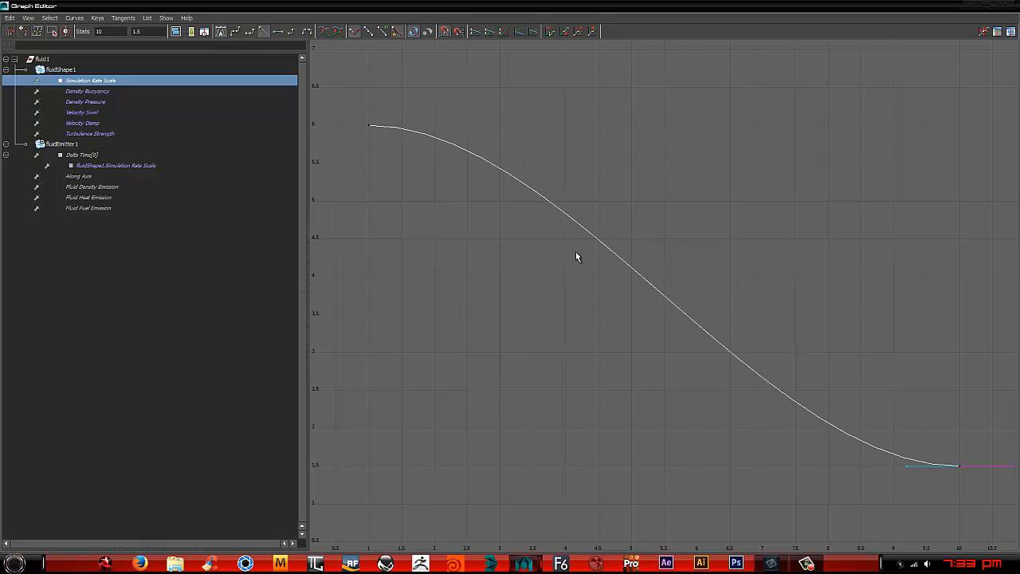
- Try to pull up the incoming tangent handle of the frame 10 key and break its tangents
click(909, 470)
click(953, 468)
drag(908, 470, 901, 451)
click(355, 32)
drag(945, 448, 869, 539)
- Try to adjust the outgoing tangent handle of the Simulation Rate Scale curve's first key
drag(357, 111, 427, 133)
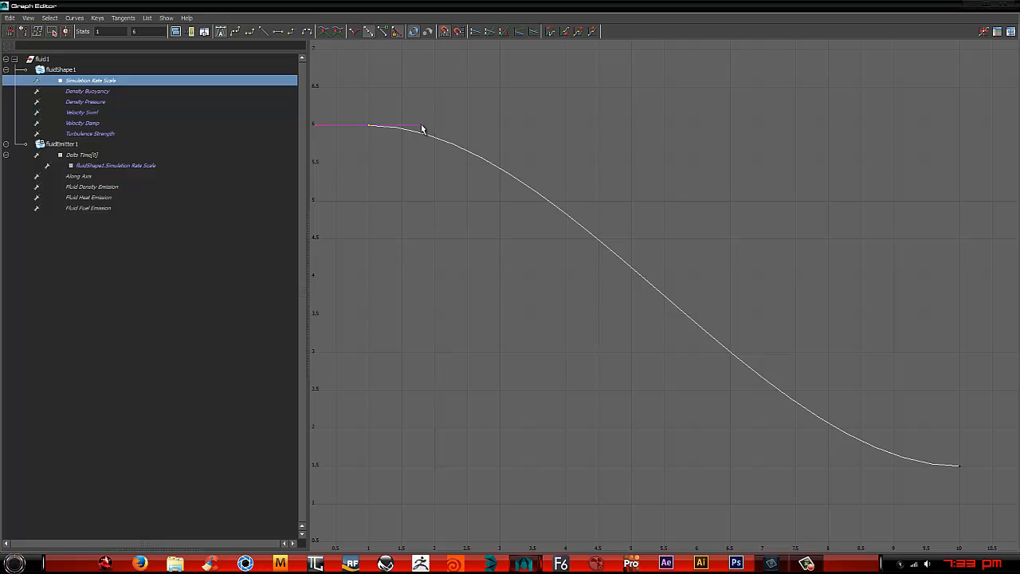
click(405, 109)
drag(405, 109, 369, 152)
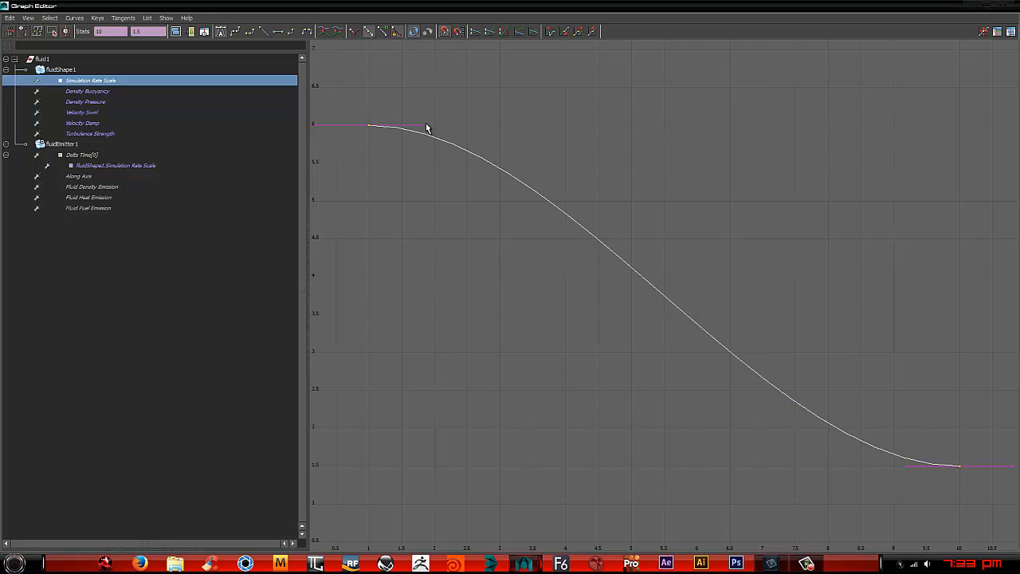
click(424, 126)
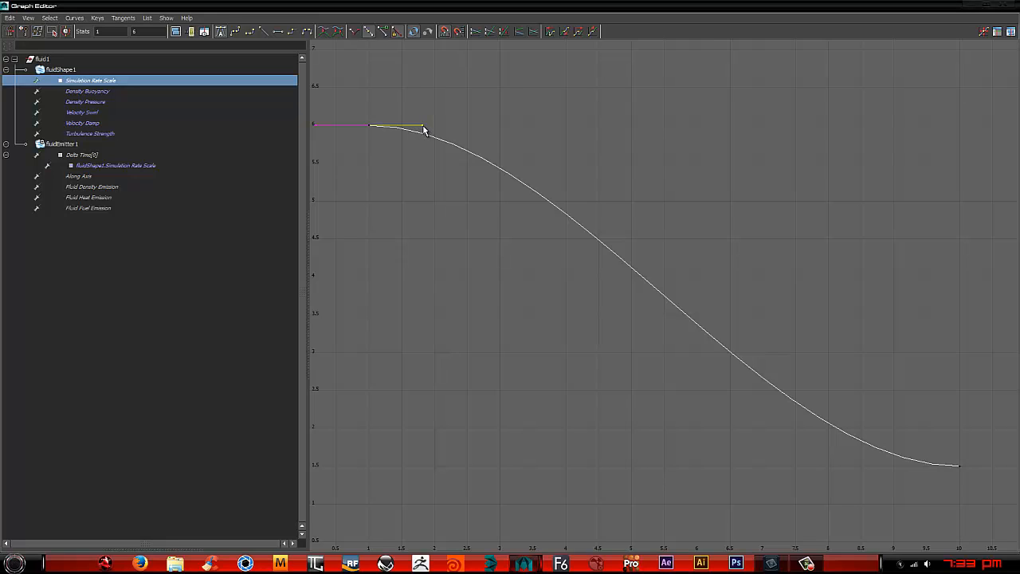
click(431, 116)
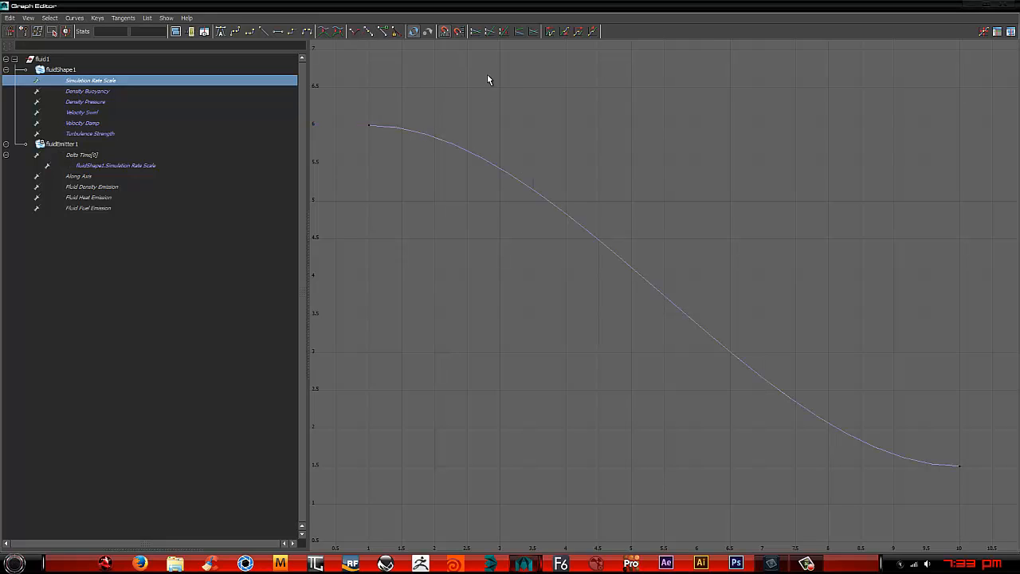
drag(486, 79, 447, 120)
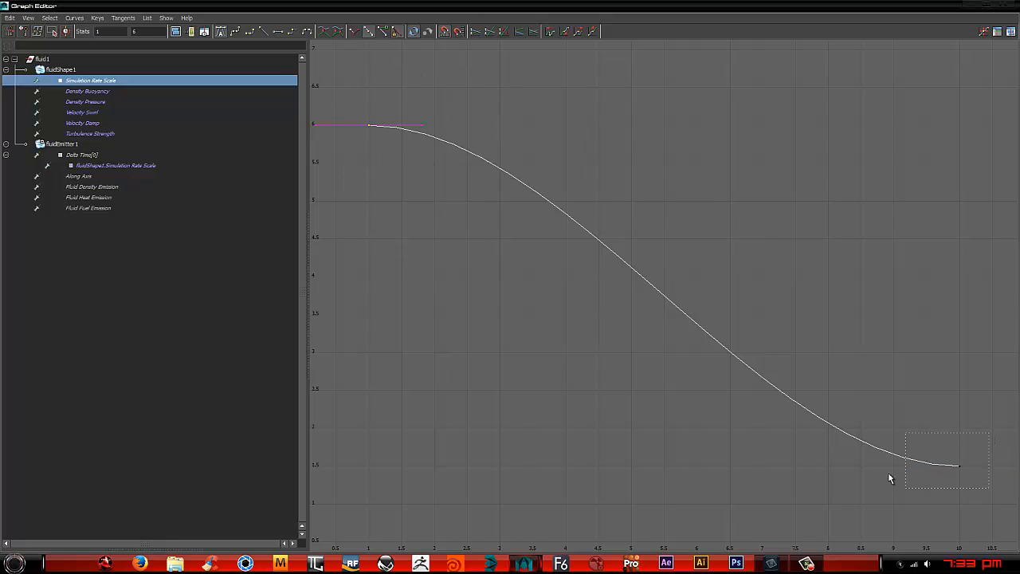
- Apply a linear tangent to the frame 10 key of the Simulation Rate Scale curve and close the Graph Editor
drag(889, 473, 900, 481)
click(262, 32)
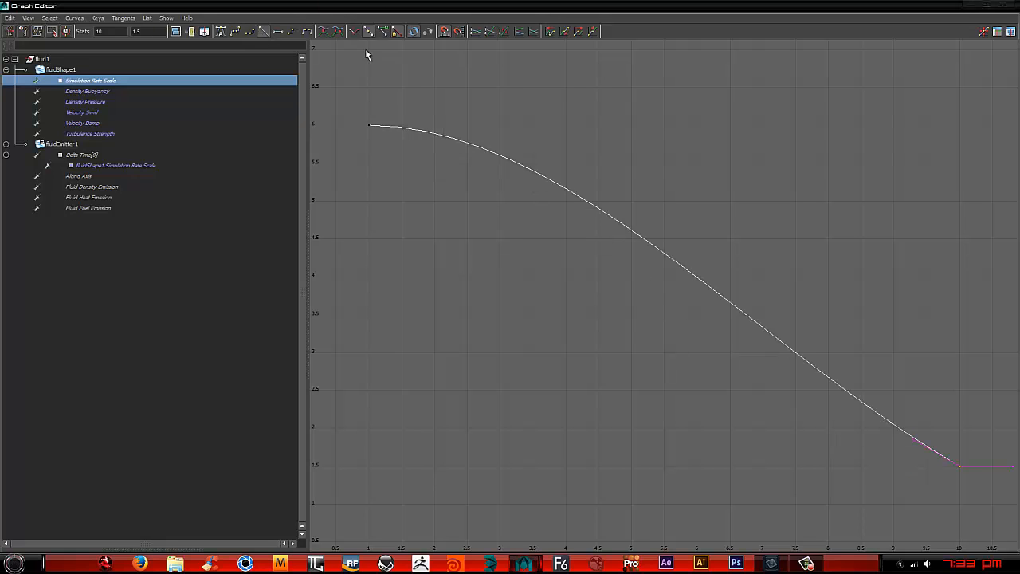
click(1004, 6)
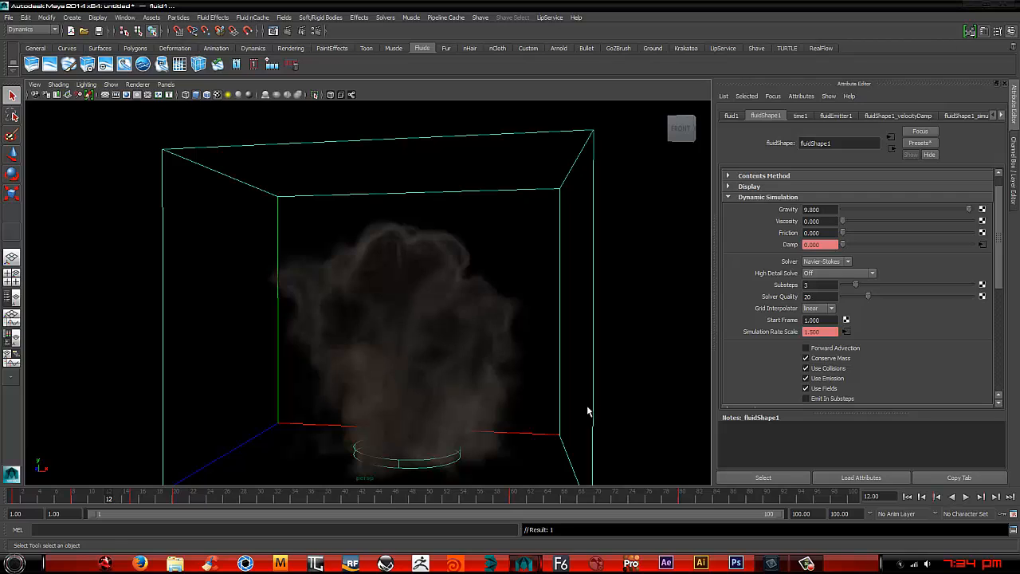
- Replay the simulation from frame 1 to about frame 13 and inspect the smoke from another angle
click(907, 495)
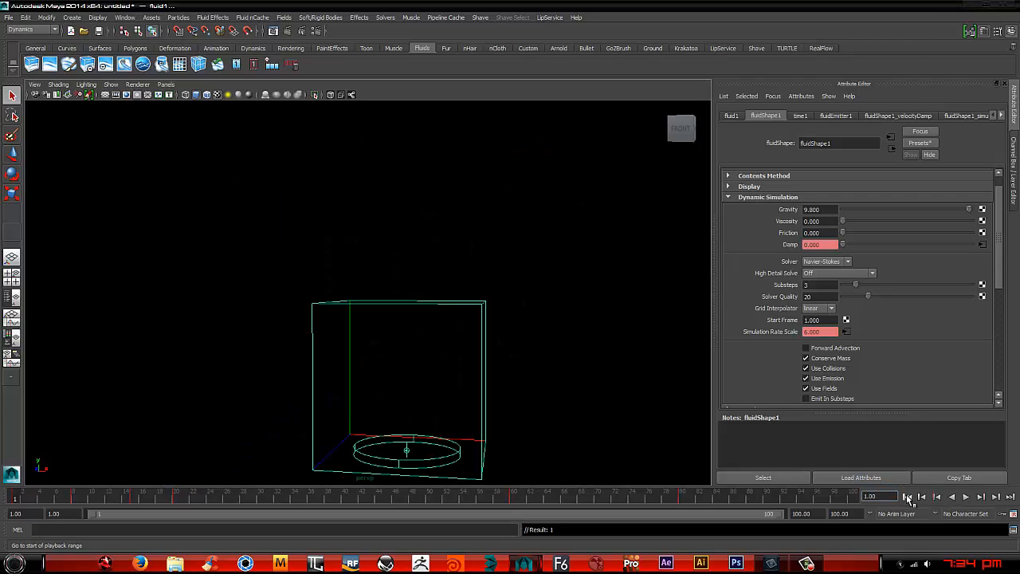
click(965, 495)
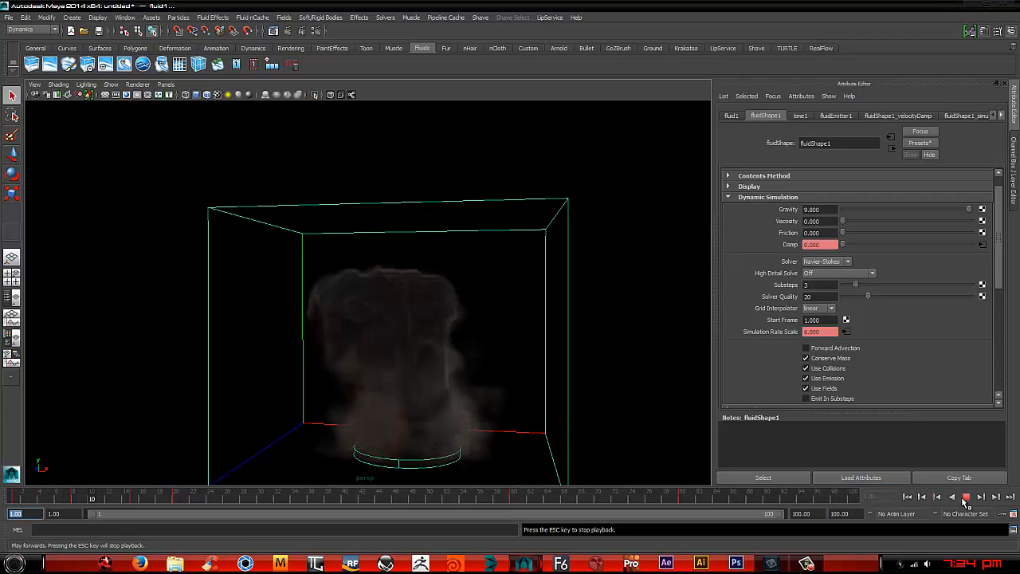
click(965, 497)
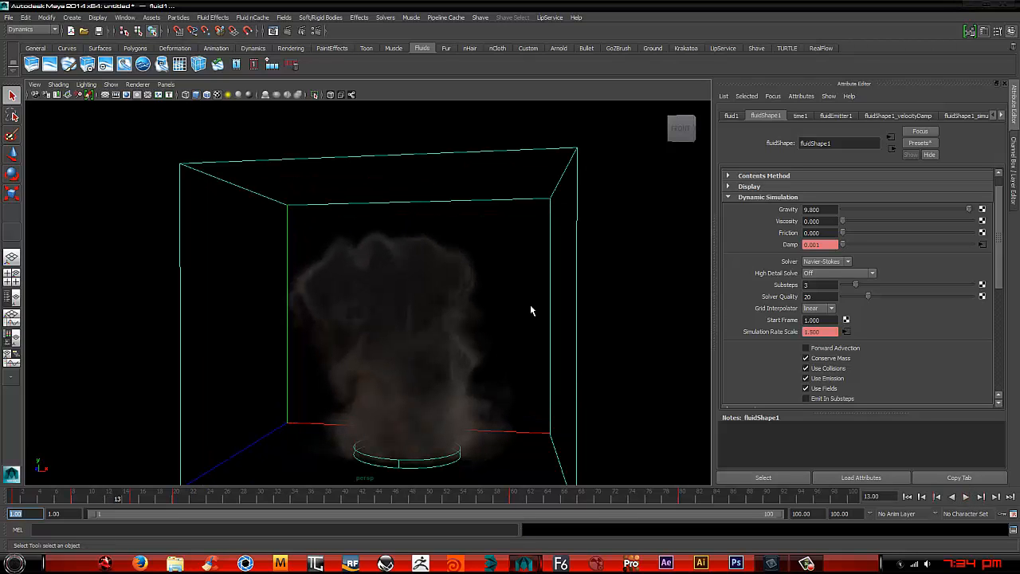
alt+drag(428, 286, 375, 275)
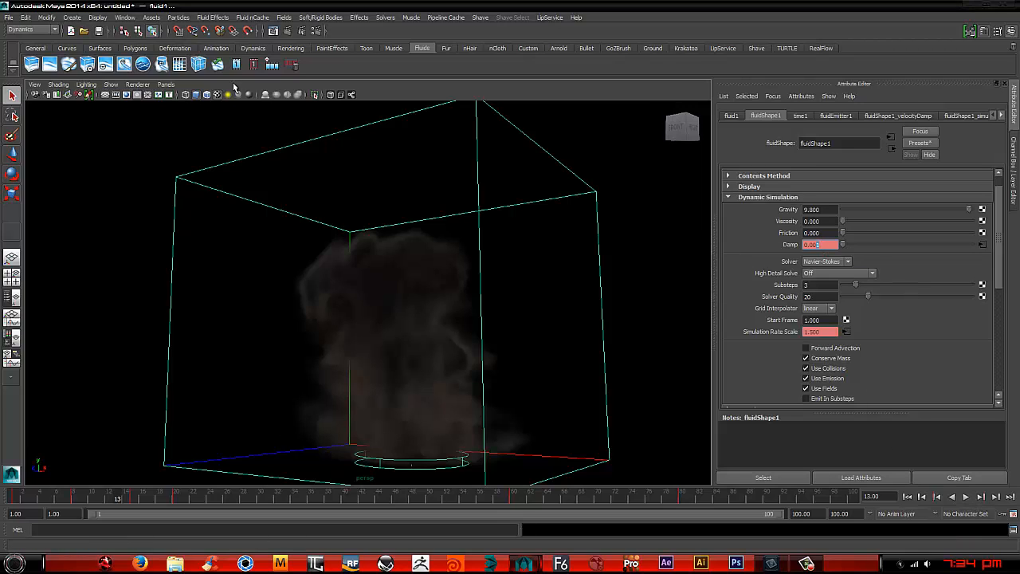
- Reopen the Graph Editor and isolate and frame the fluid shape's Velocity Damp curve
click(125, 17)
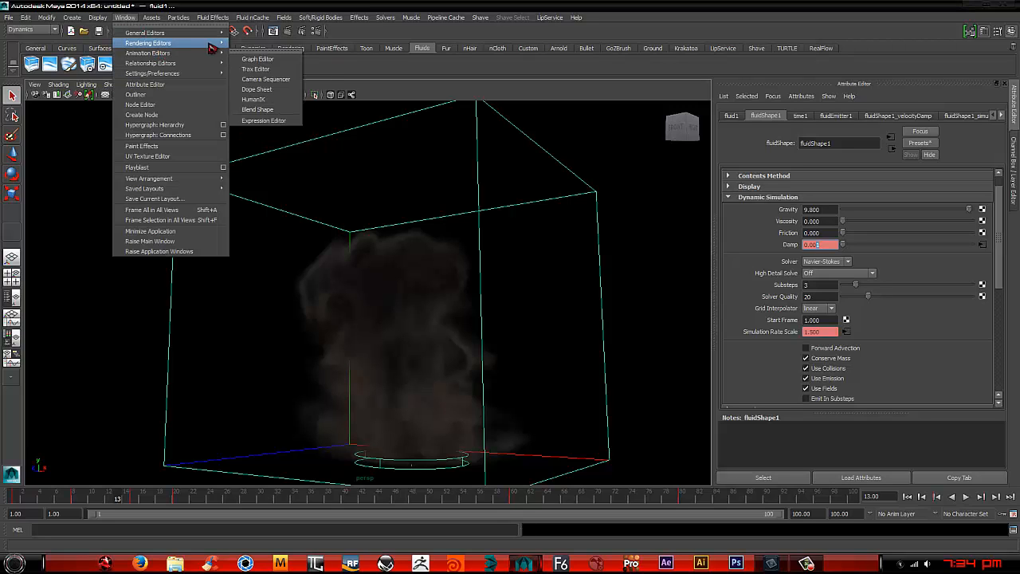
mouse_move(201, 46)
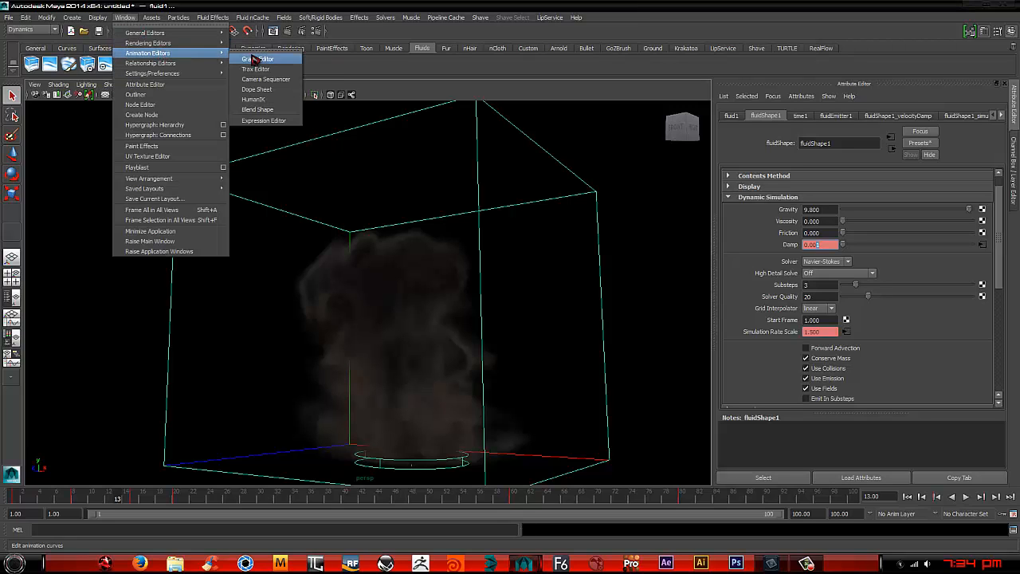
click(253, 59)
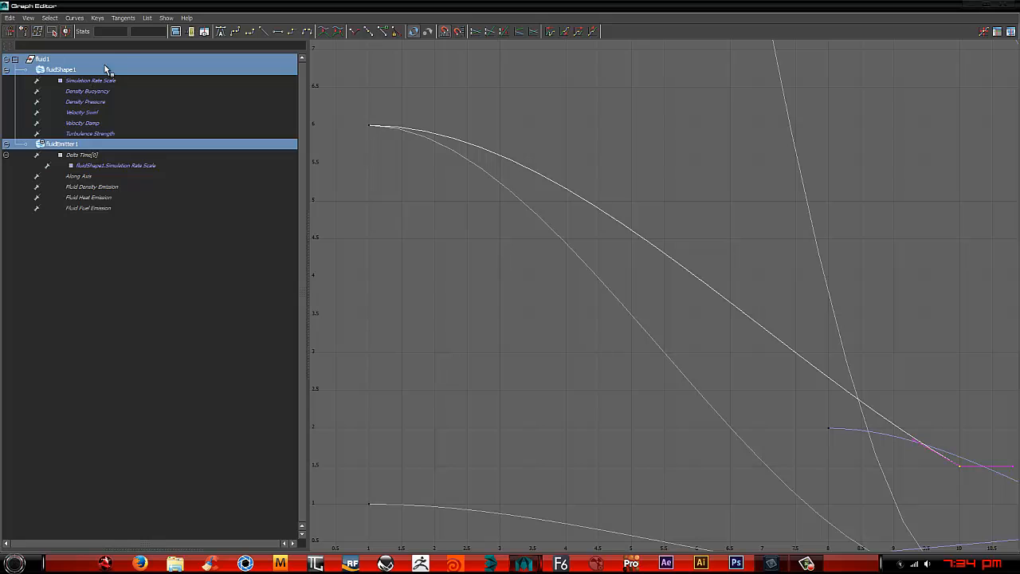
click(91, 123)
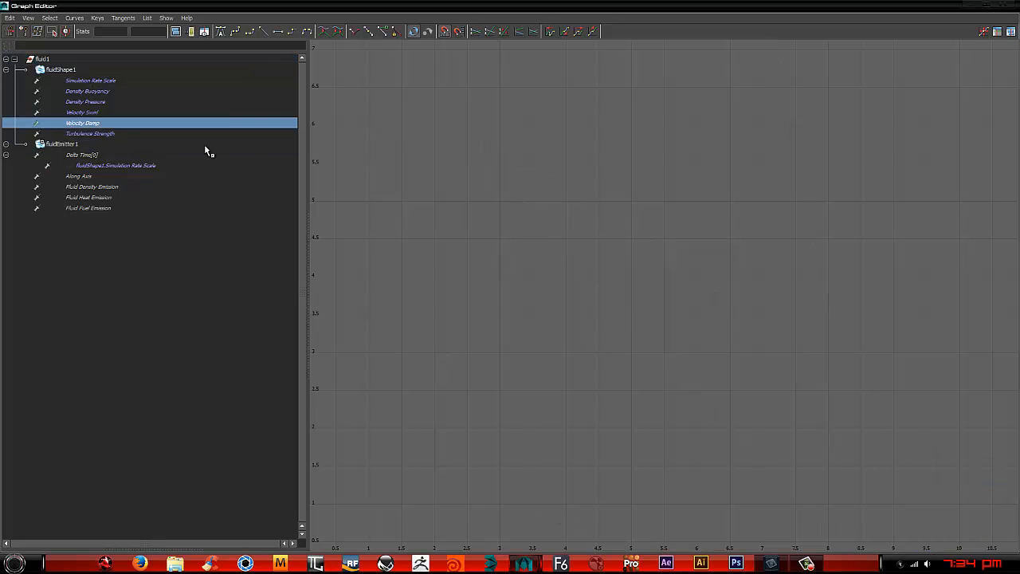
key(f)
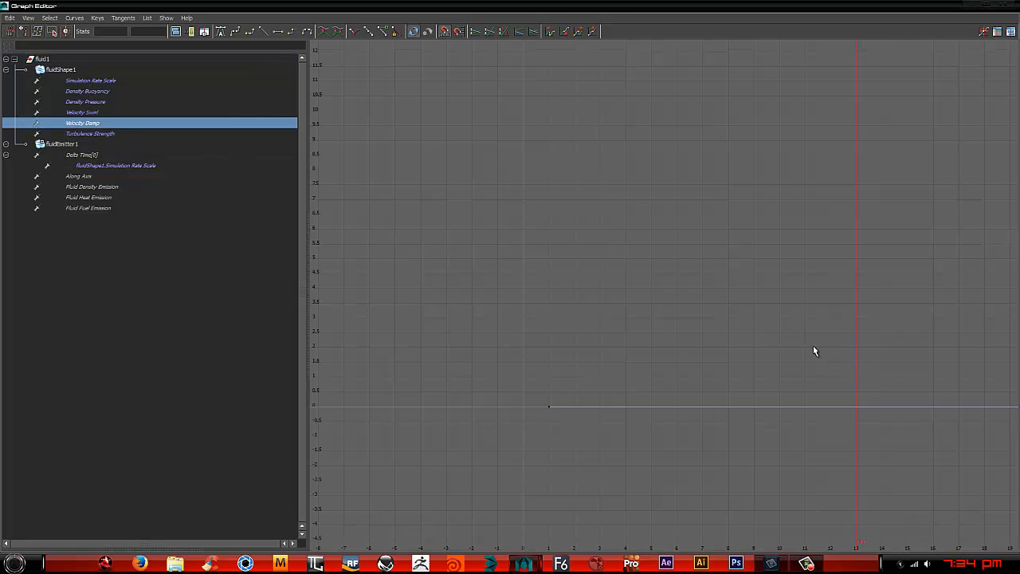
key(f)
- Apply a linear tangent to the first key of the Velocity Damp curve and close the Graph Editor
click(960, 125)
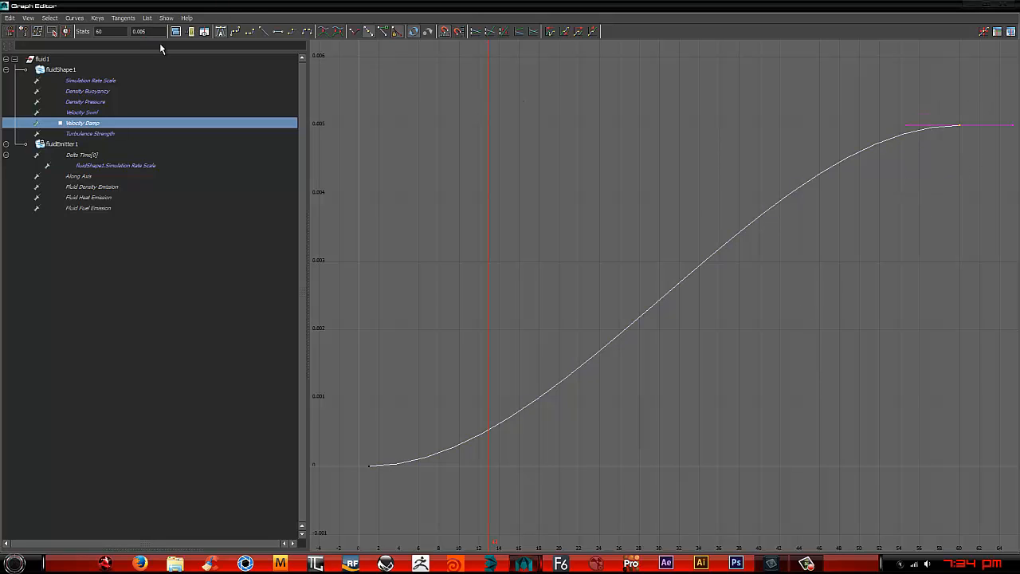
drag(425, 343, 344, 508)
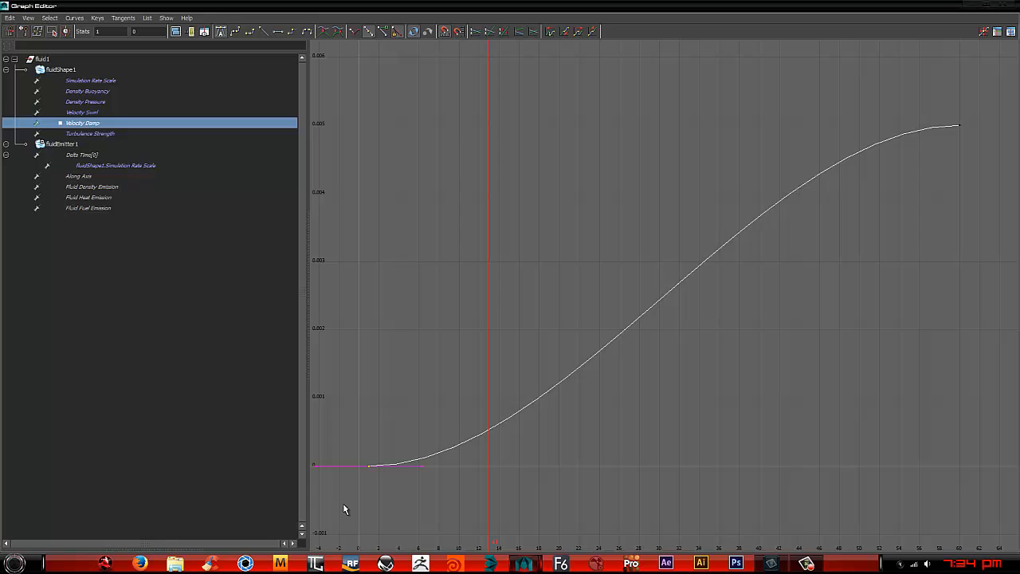
click(263, 32)
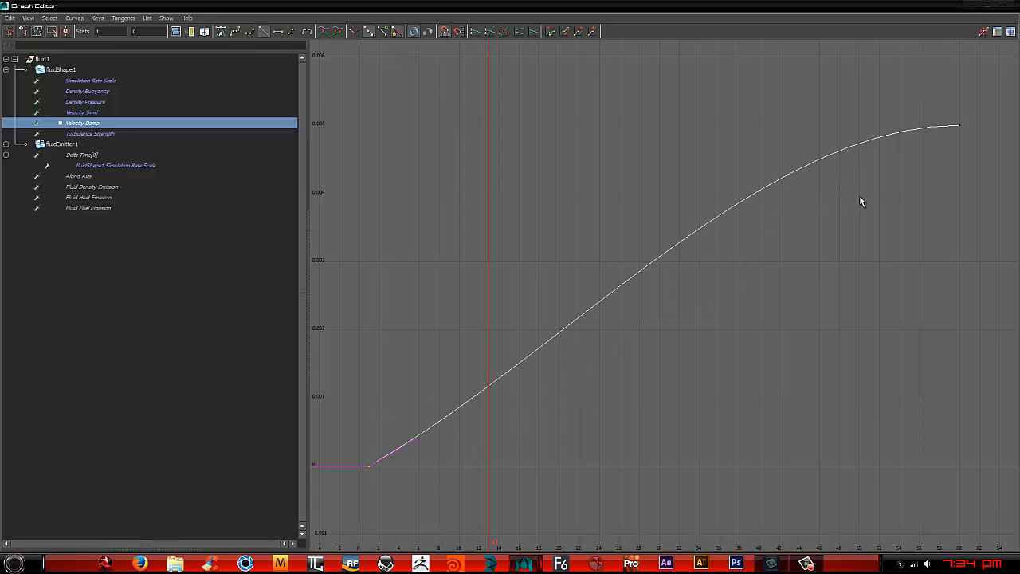
drag(975, 126, 791, 127)
drag(837, 98, 765, 144)
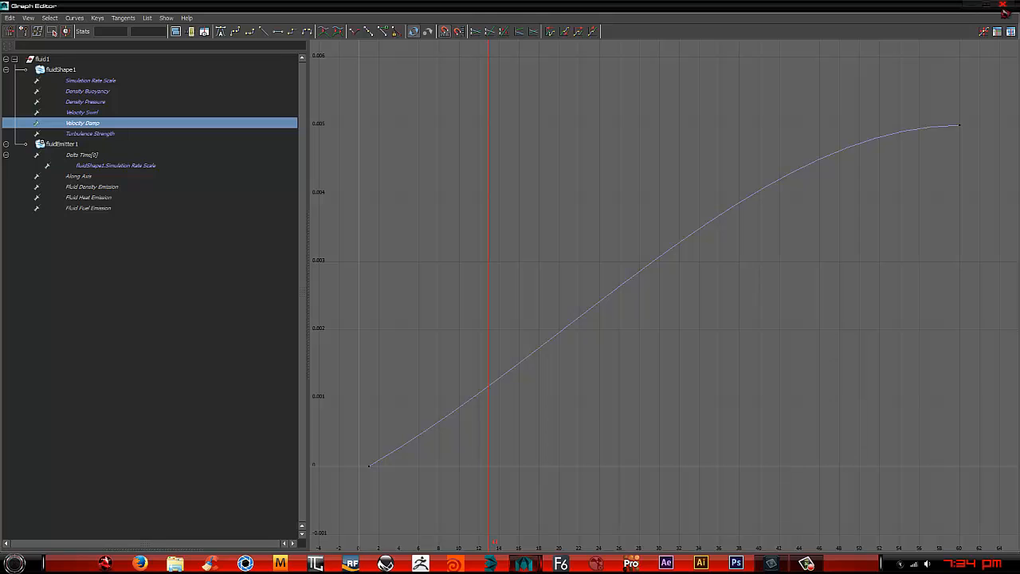
click(1007, 12)
- Rerun the simulation from frame 1 to about frame 15 and examine the smoke's shape from the side
alt+drag(514, 335, 547, 350)
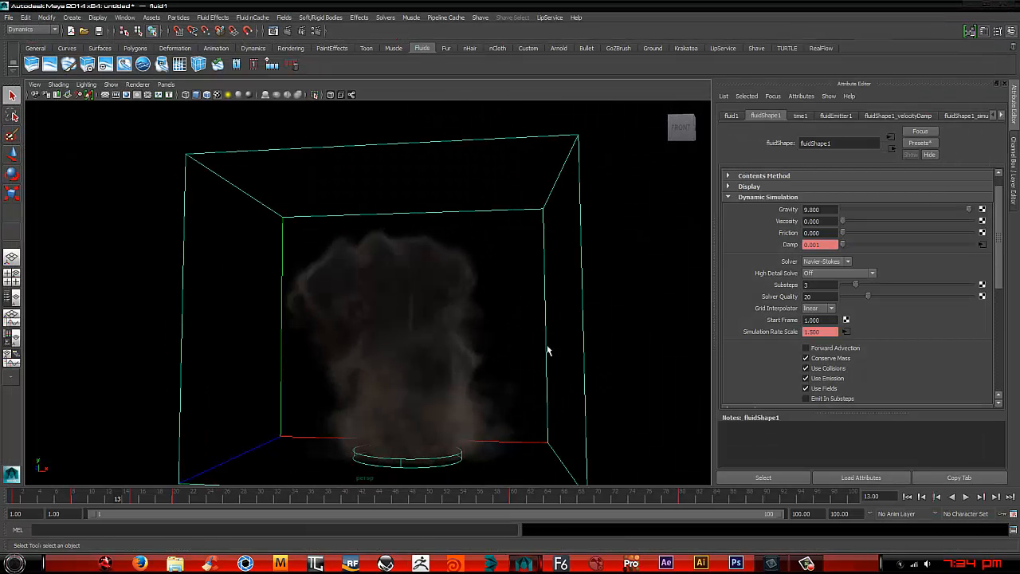
click(907, 496)
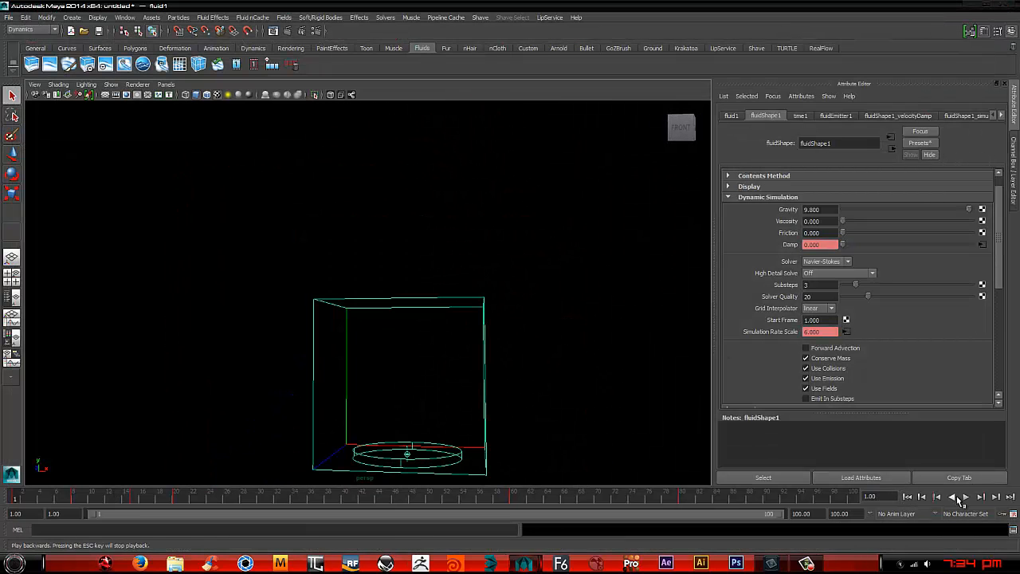
click(966, 496)
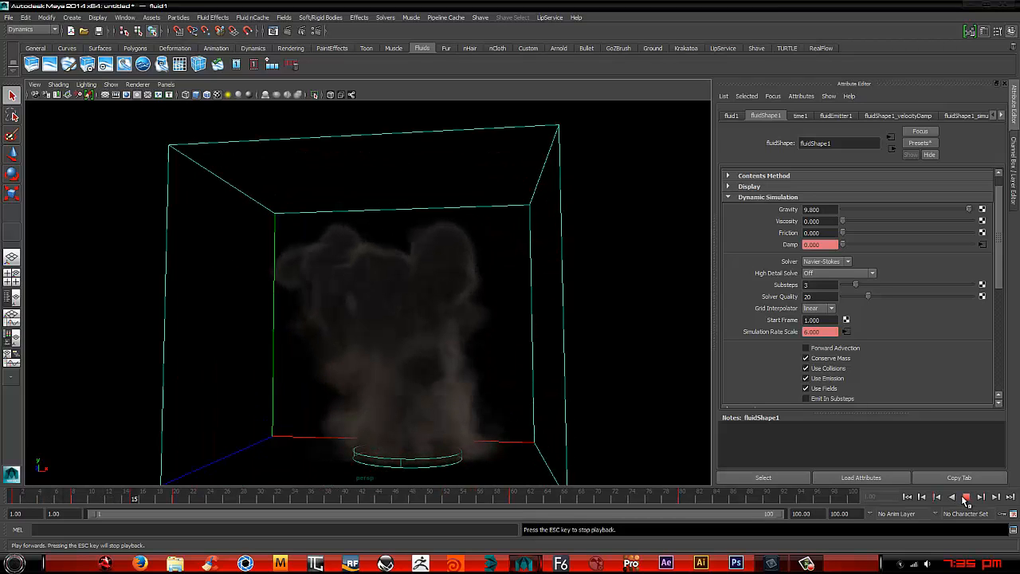
key(Escape)
alt+drag(390, 220, 574, 220)
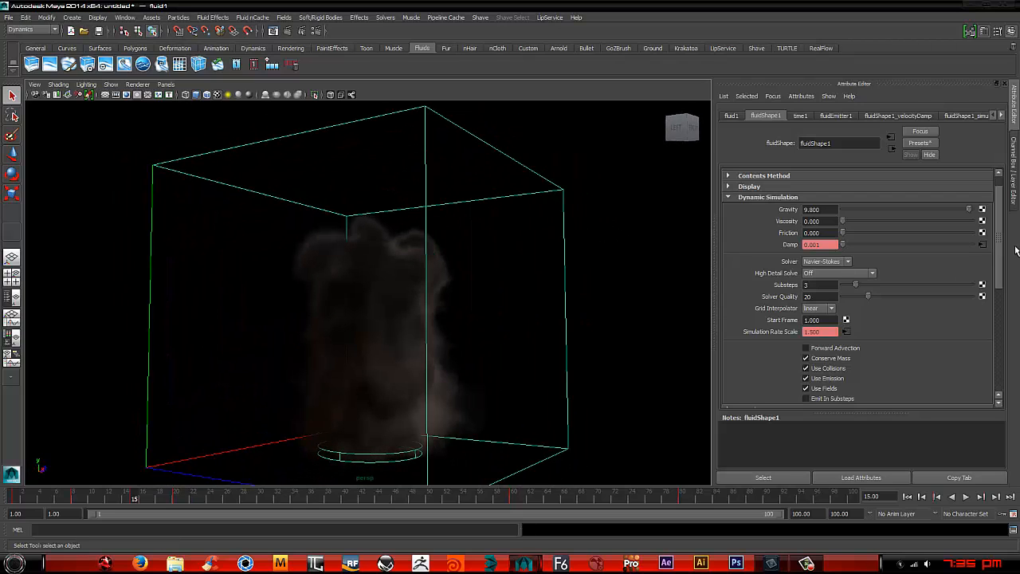
- Set High Detail Solve to All Grids in the fluid's Dynamic Simulation settings
click(746, 198)
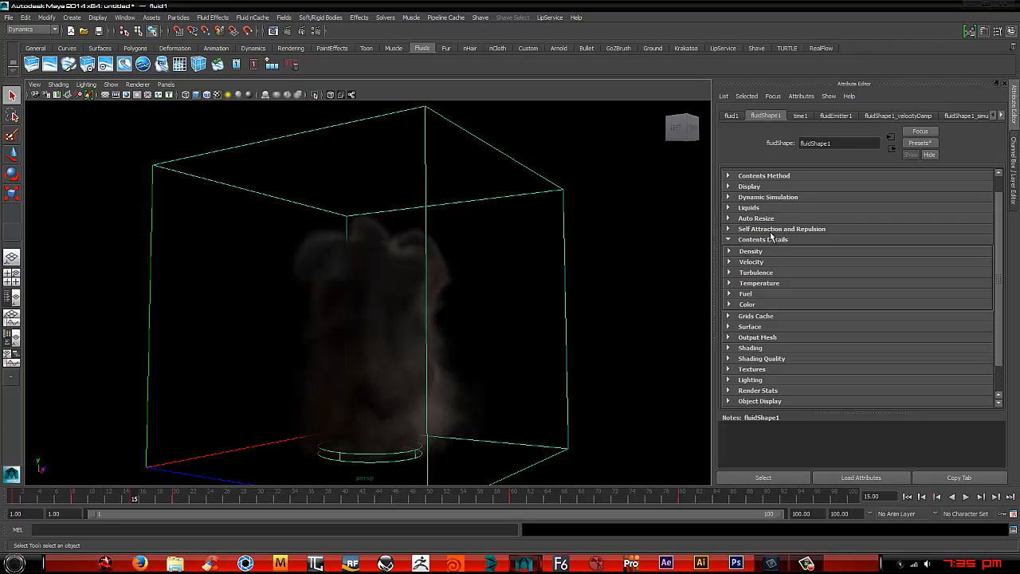
click(730, 198)
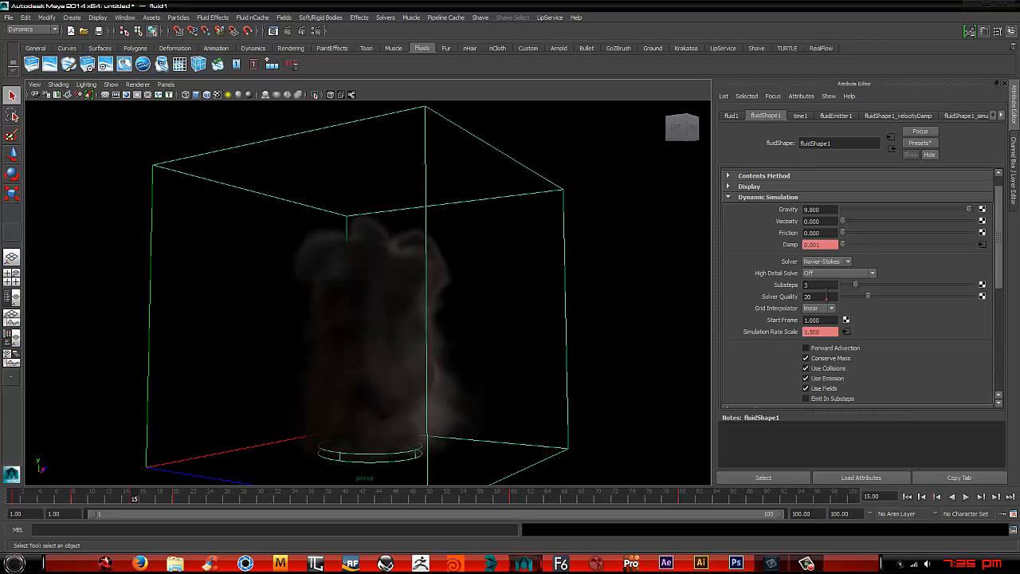
click(833, 273)
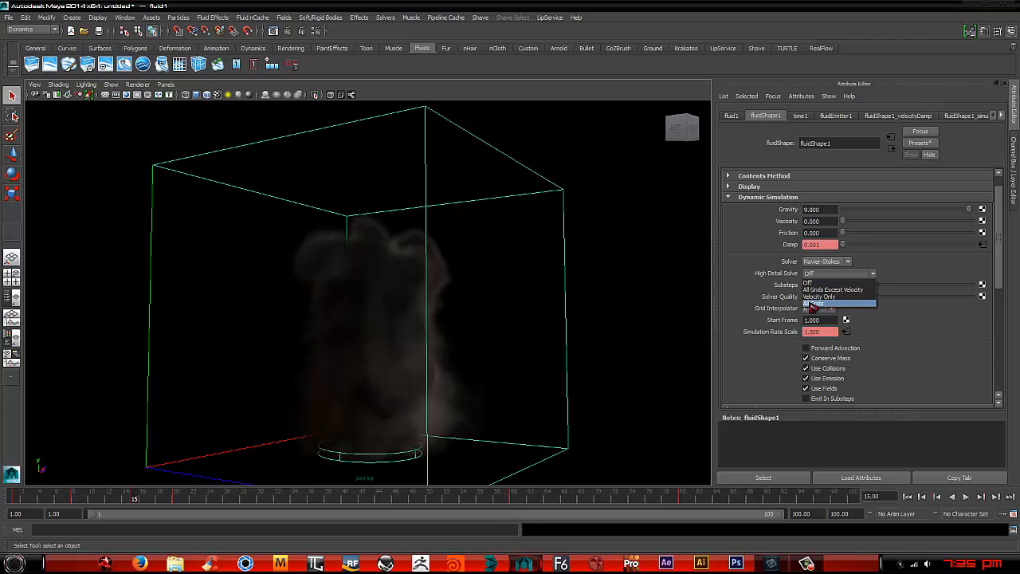
click(814, 304)
- Play the simulation from the start to about frame 11 and inspect the smoke detail from several angles
click(907, 495)
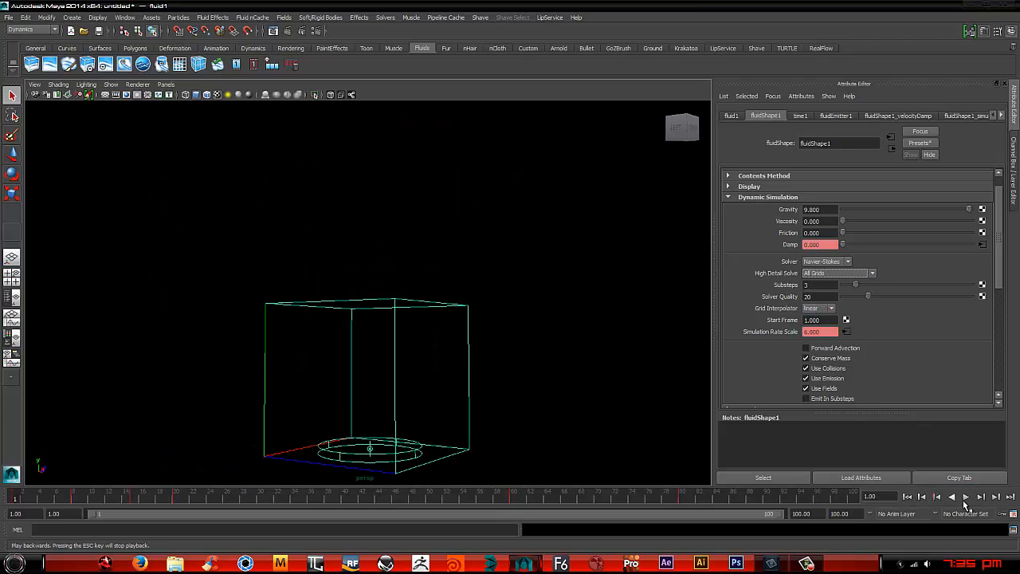
click(964, 497)
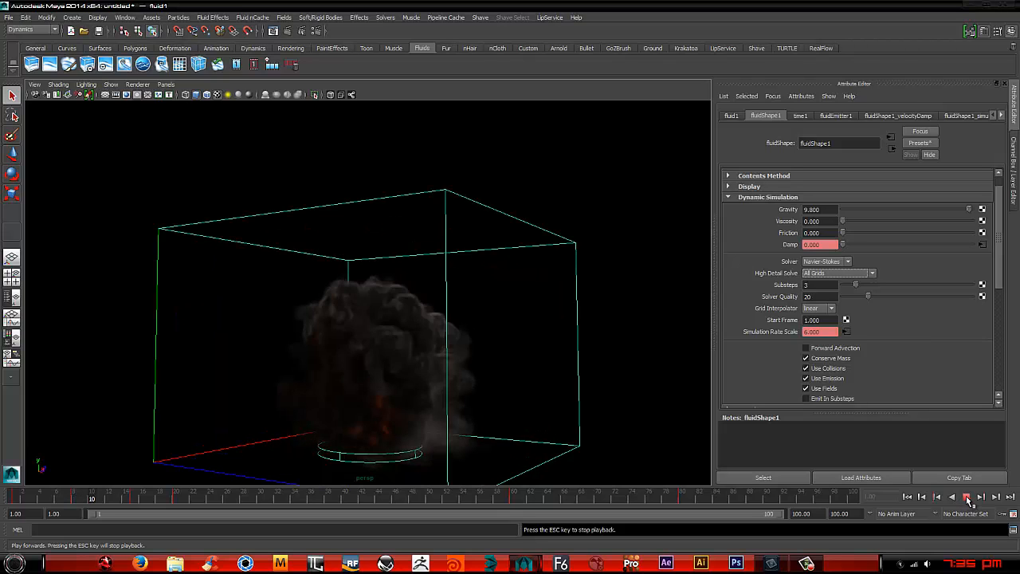
click(967, 498)
alt+drag(308, 255, 530, 226)
alt+middle_drag(531, 226, 505, 232)
alt+drag(506, 233, 126, 245)
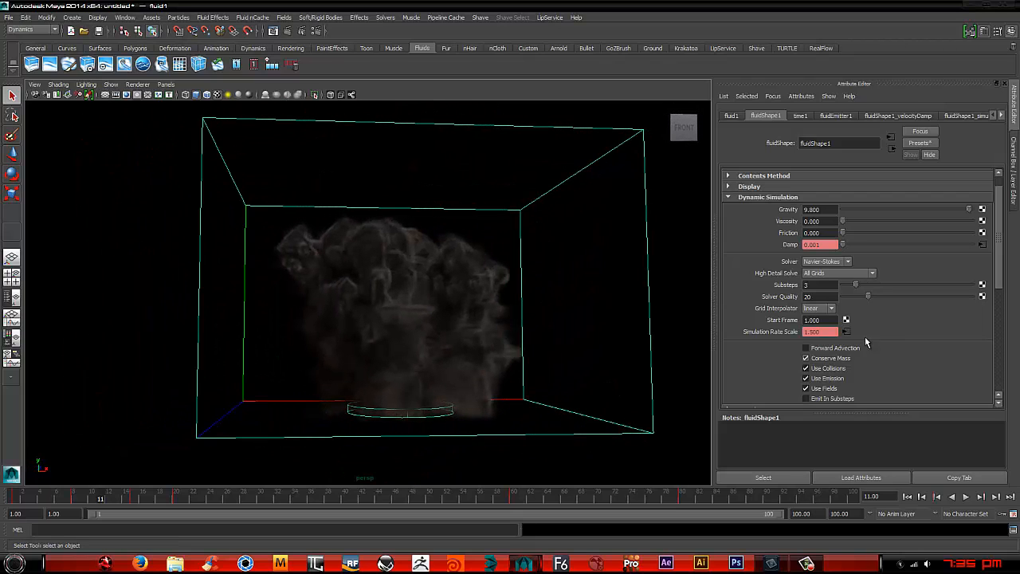
- Raise the Input Bias of the fluid's shading Opacity to 0.361
scroll(876, 330, down, 5)
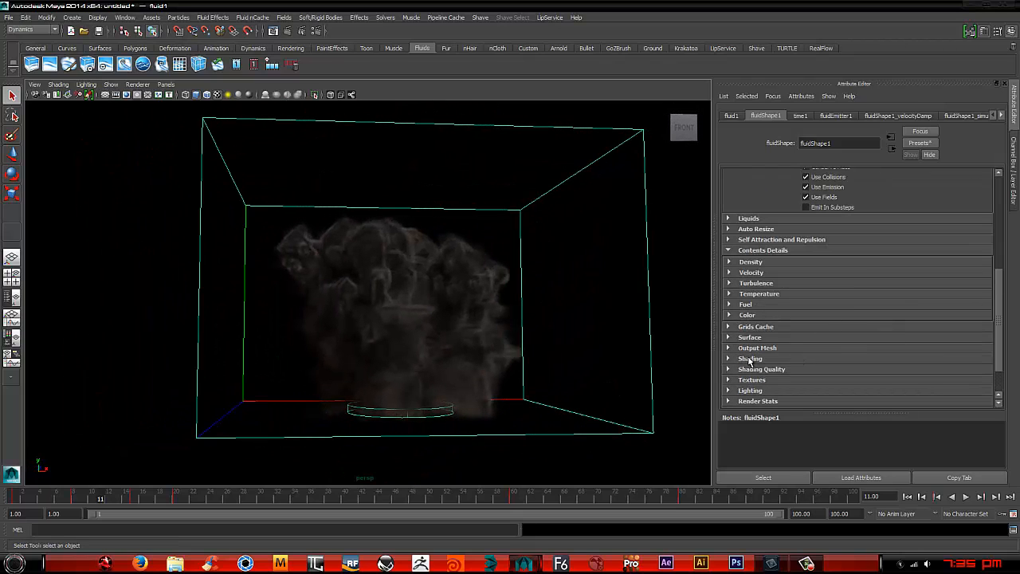
click(740, 359)
scroll(845, 383, down, 5)
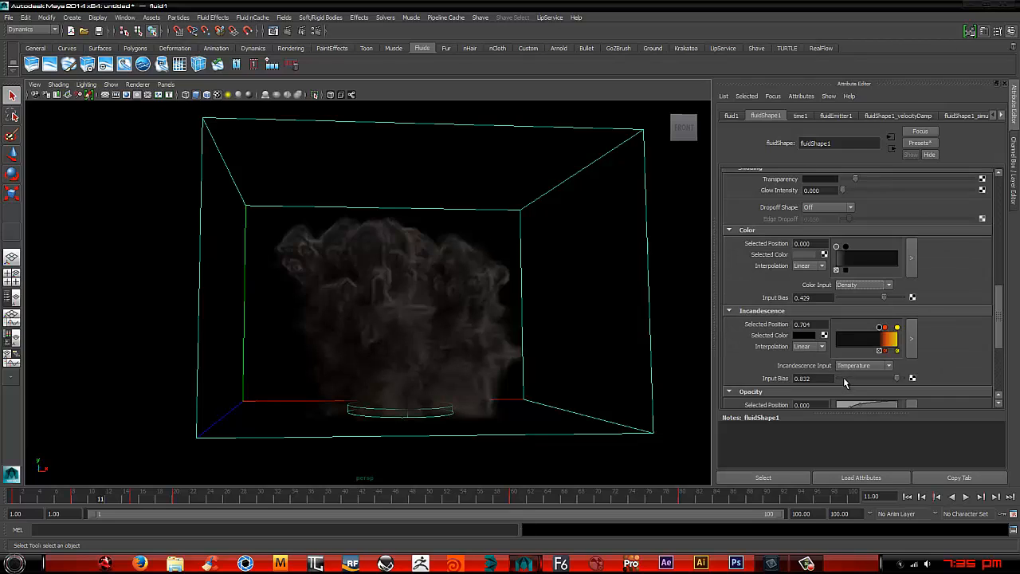
scroll(845, 383, down, 4)
double_click(804, 331)
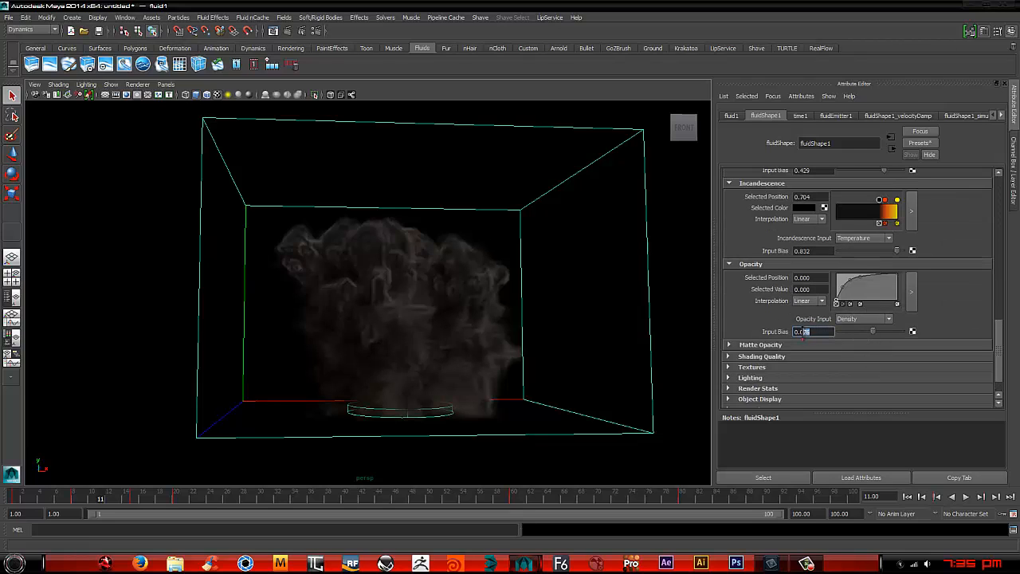
key(Return)
drag(875, 332, 882, 334)
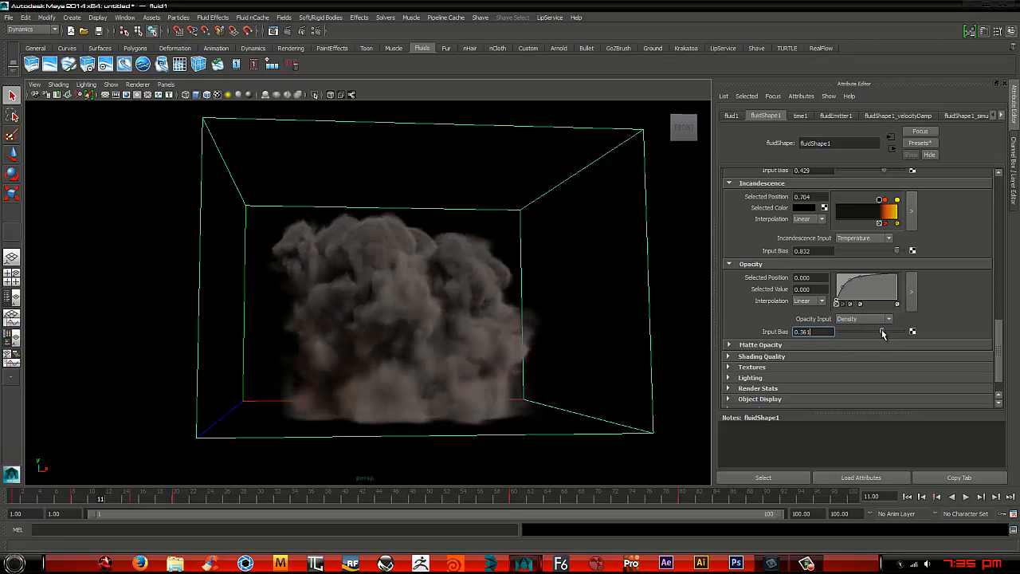
mouse_move(537, 337)
alt+mouse_down()
mouse_move(660, 319)
mouse_move(550, 327)
alt+mouse_up()
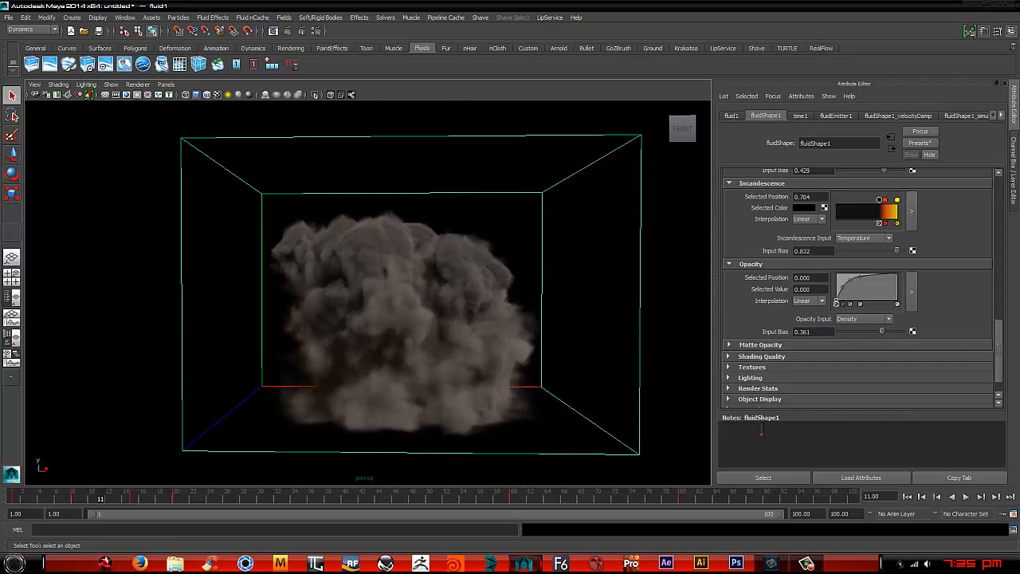
- Replay the simulation from the start to about frame 8 and again to frame 12, inspecting the denser smoke from several angles
click(906, 496)
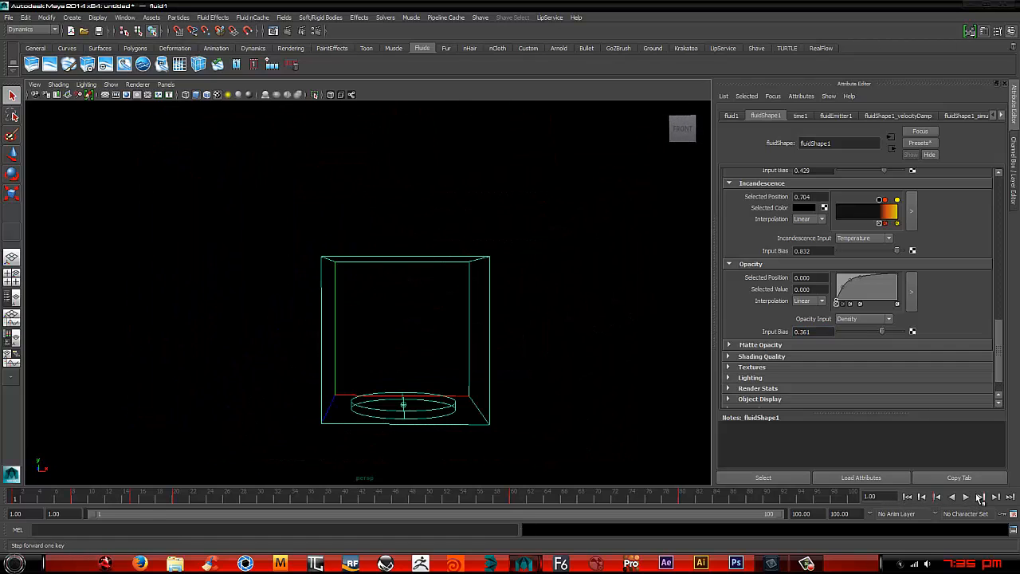
click(967, 497)
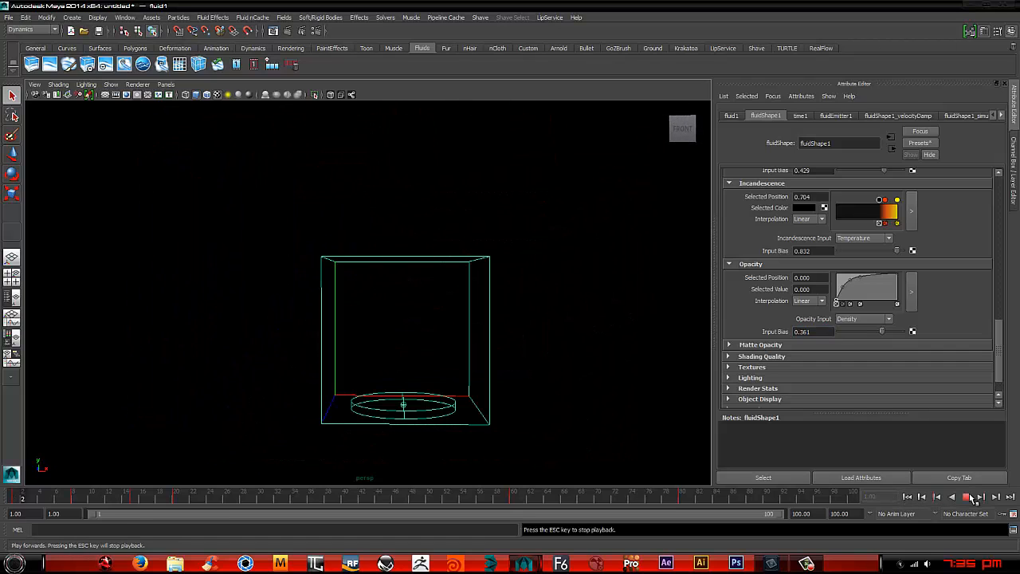
click(968, 497)
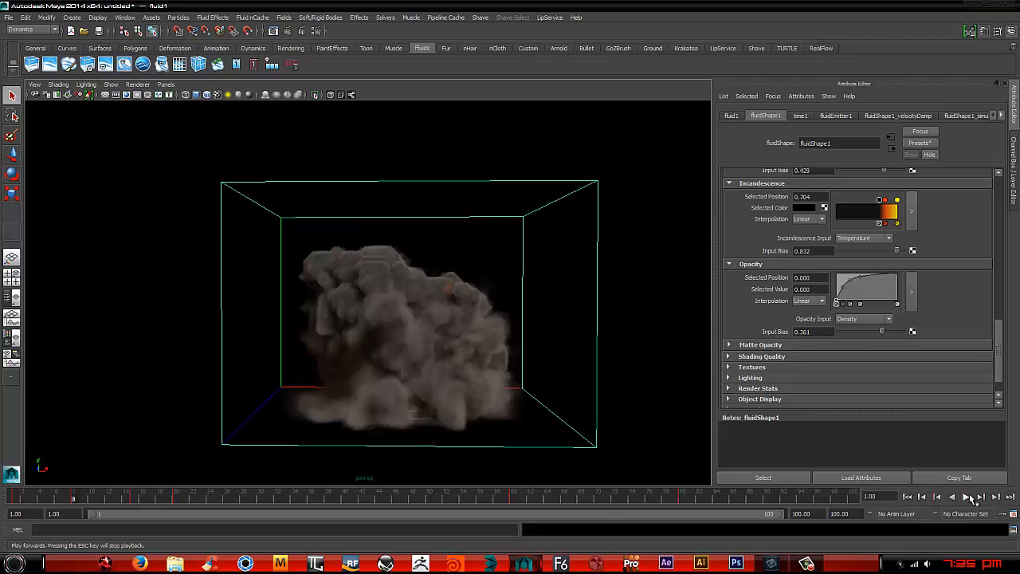
alt+drag(489, 298, 432, 295)
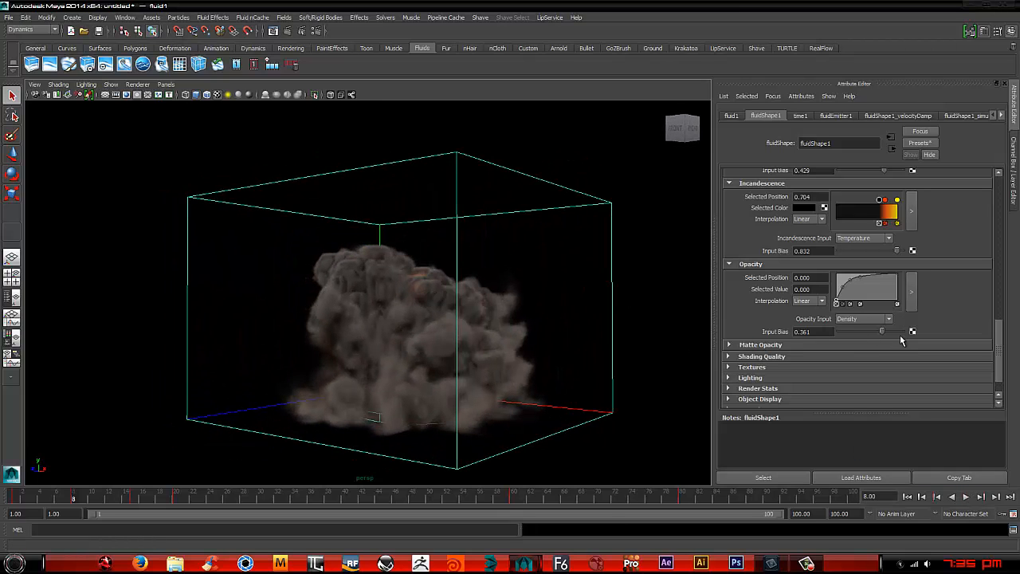
click(906, 497)
click(965, 496)
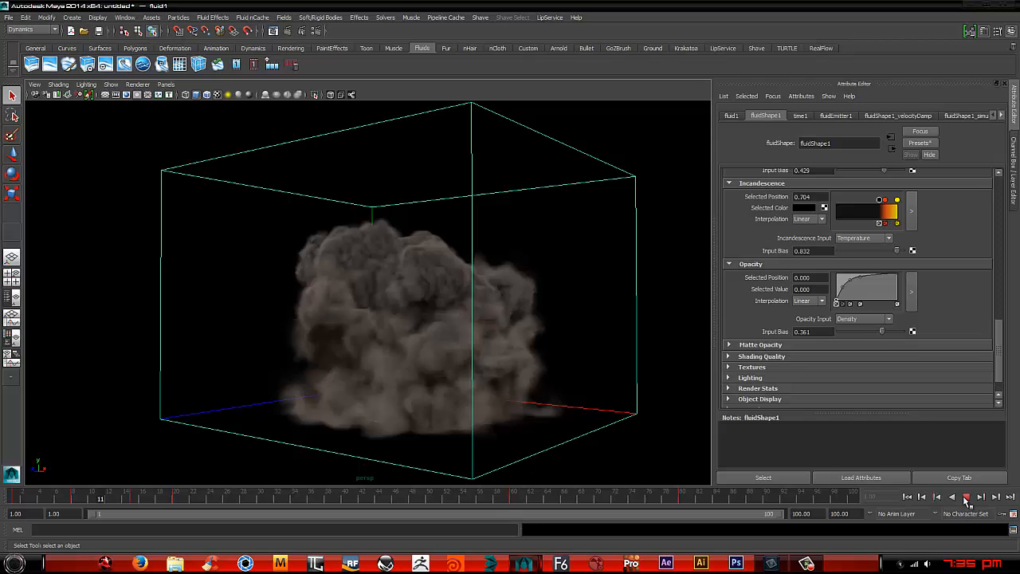
click(965, 497)
mouse_move(502, 285)
alt+mouse_down()
mouse_move(444, 236)
mouse_move(574, 239)
alt+mouse_up()
- Turn High Detail Solve off and replay the simulation from the start to frame 9 to compare the smoke detail
scroll(823, 251, up, 10)
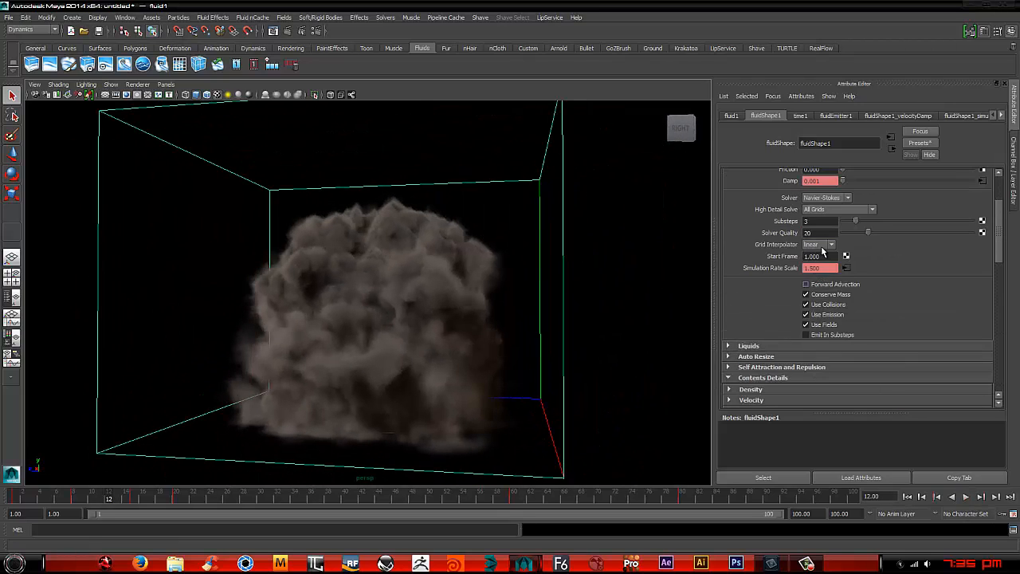
click(837, 209)
click(824, 200)
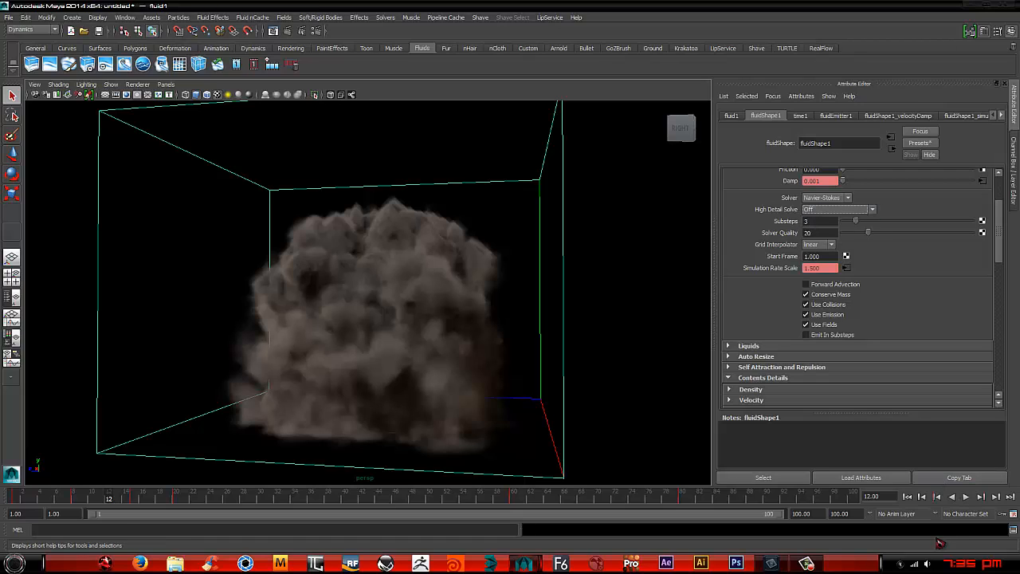
click(907, 496)
click(965, 496)
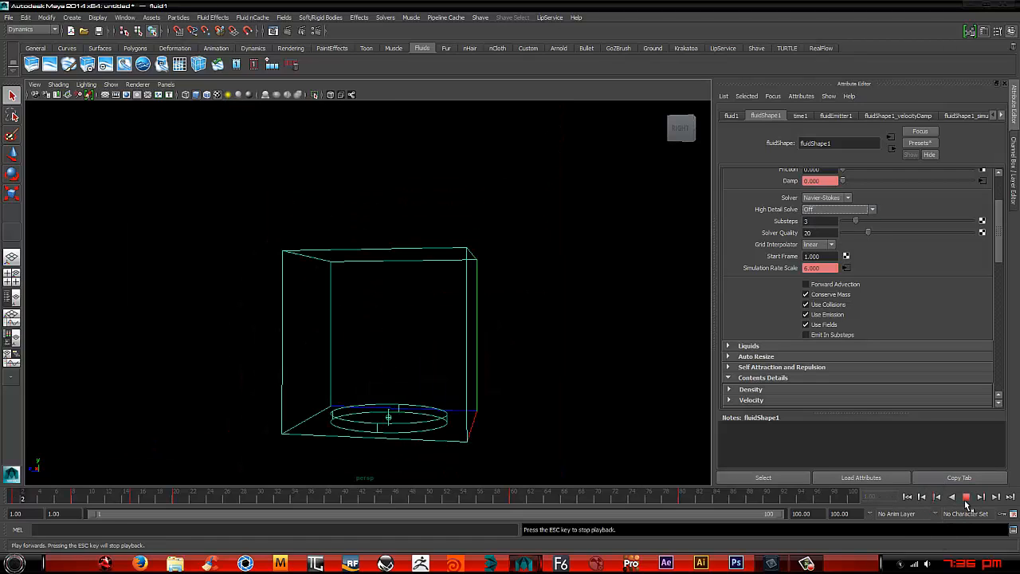
click(966, 499)
alt+drag(624, 364, 510, 291)
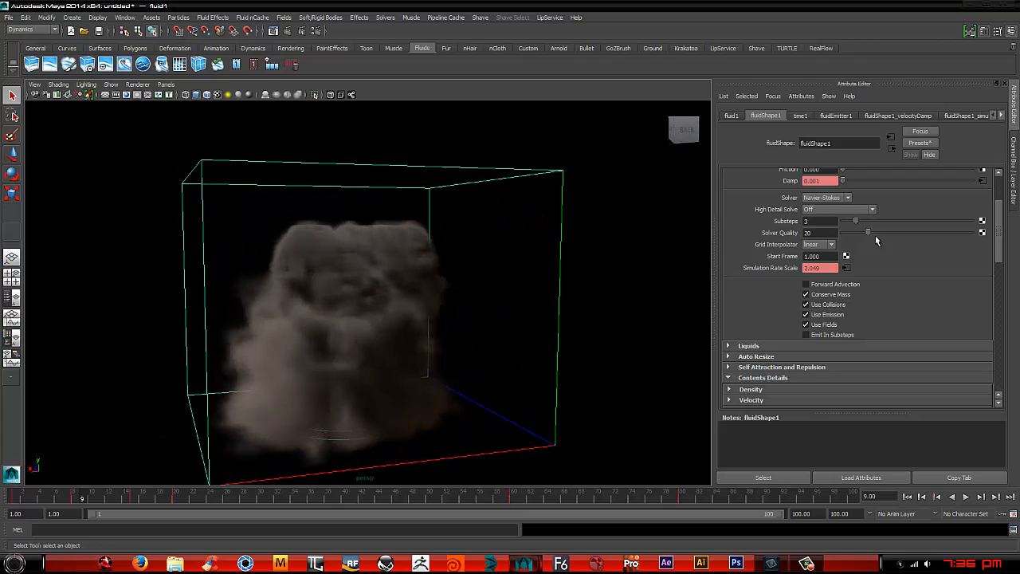
- Set High Detail Solve back to All Grids and return the simulation to frame 1
click(845, 209)
click(821, 231)
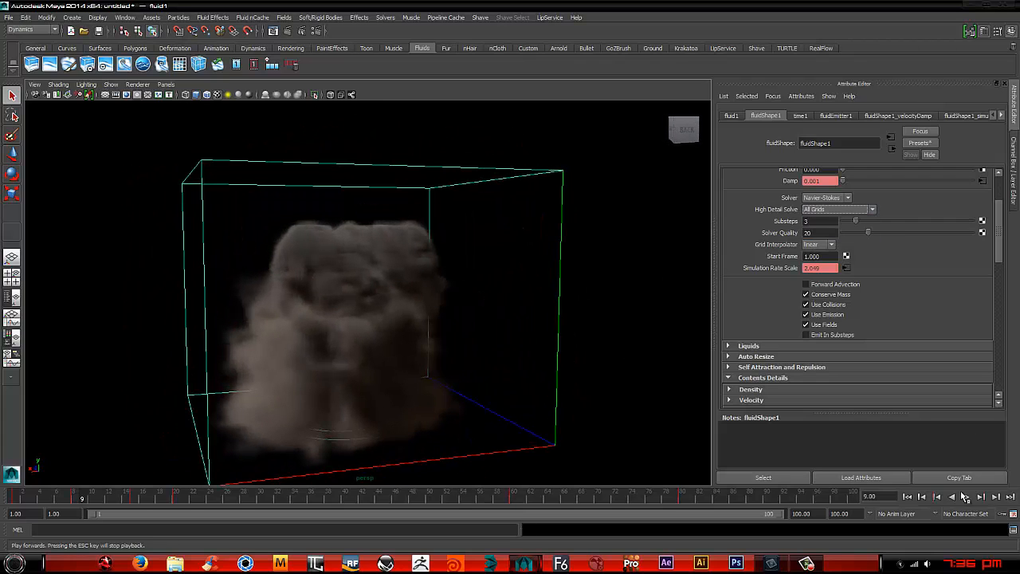
click(907, 496)
alt+drag(510, 319, 430, 319)
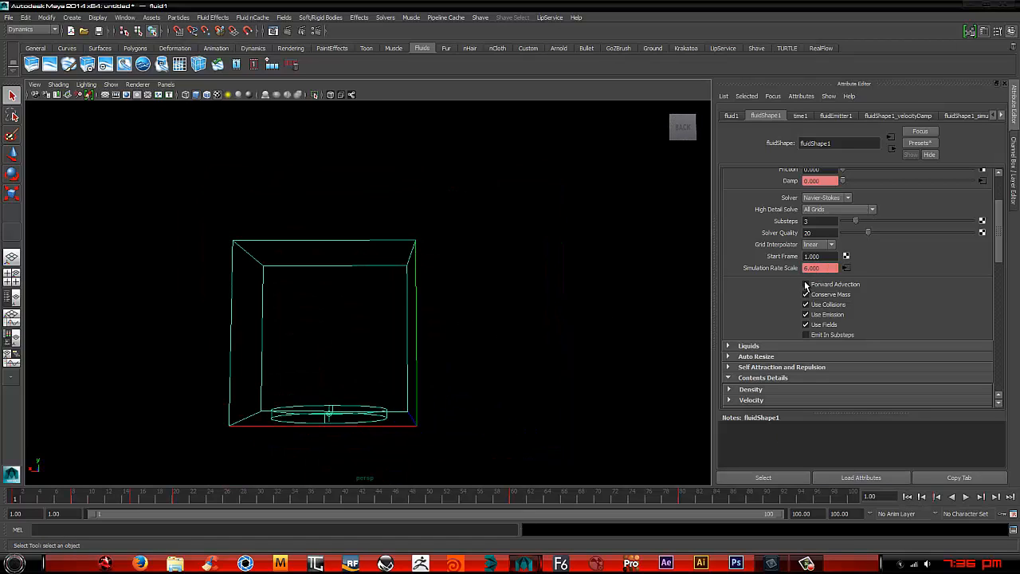
- Set the fluid container's Base Resolution to 50 and play the simulation to frame 11 to inspect the added detail
scroll(861, 239, up, 3)
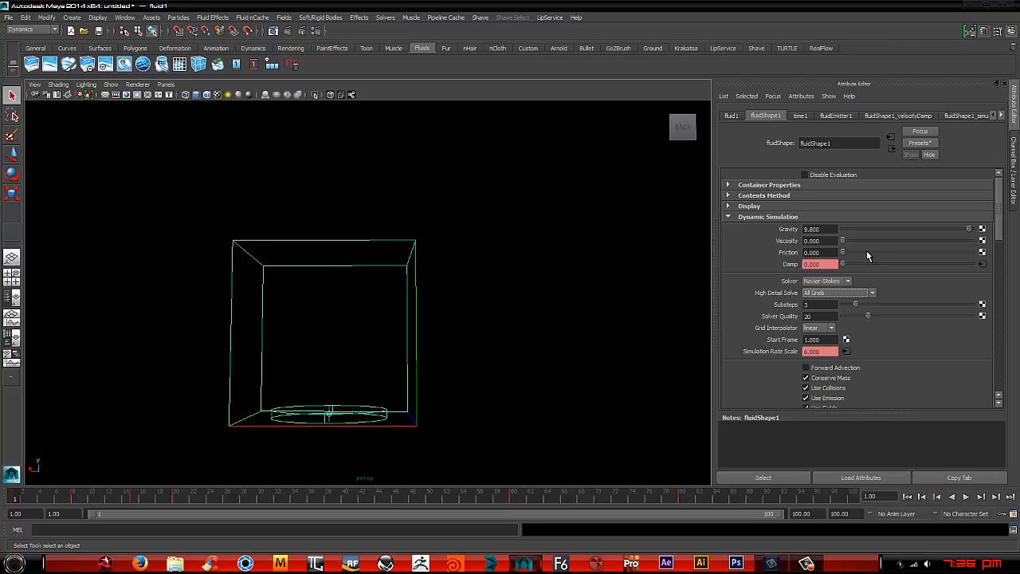
click(737, 185)
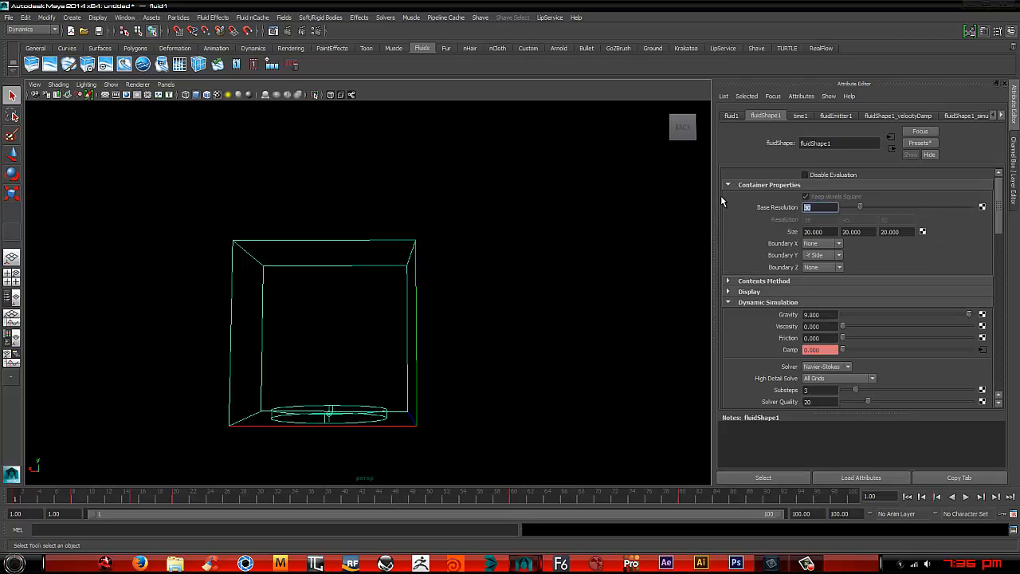
text(50)
key(Return)
click(966, 496)
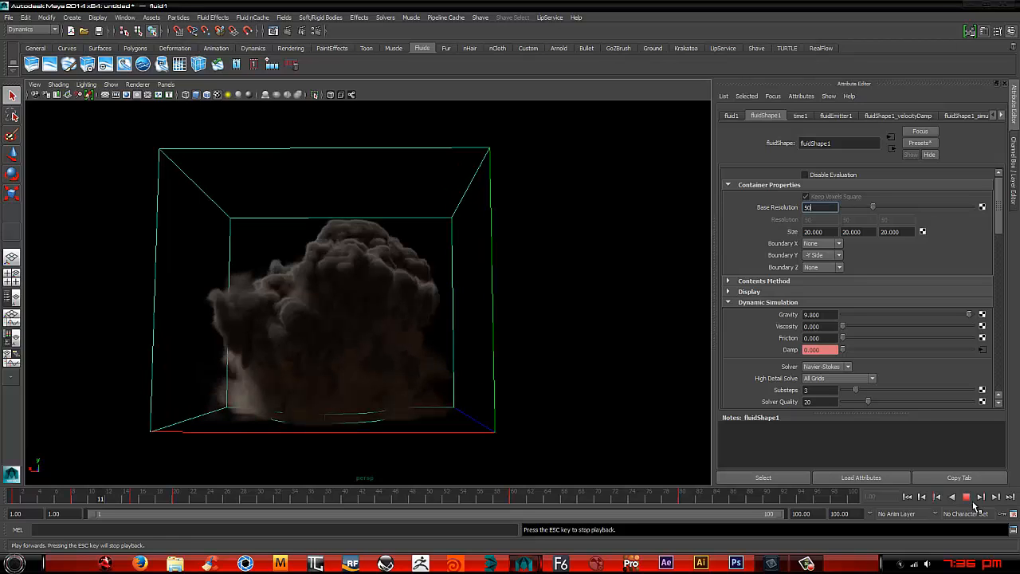
click(967, 497)
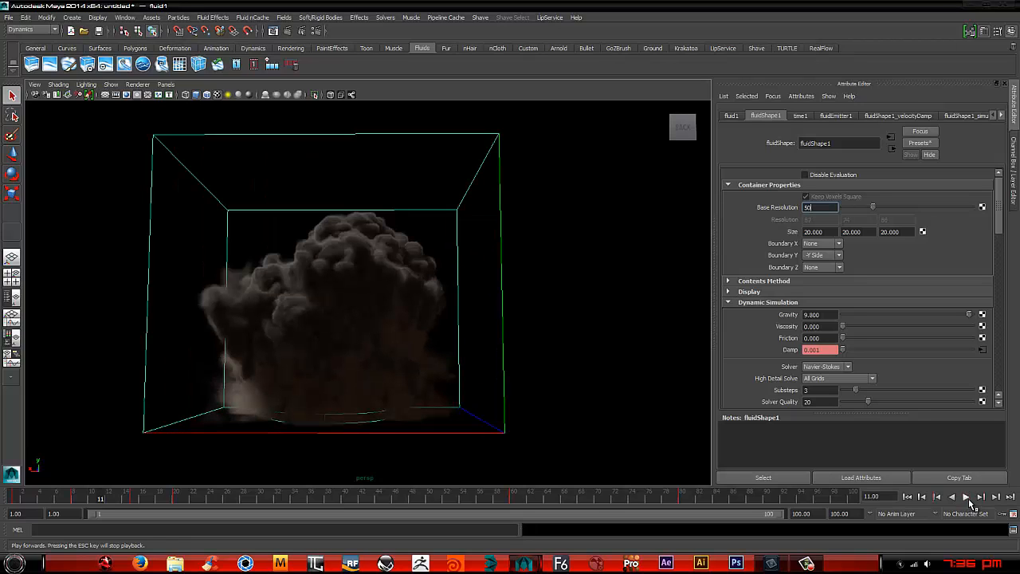
alt+drag(337, 335, 462, 365)
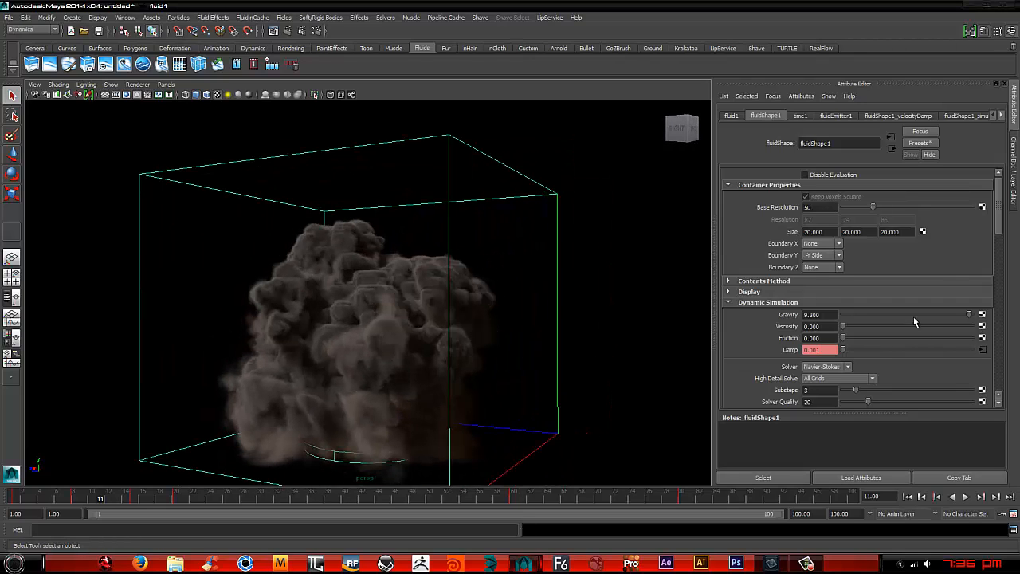
- Set the Input Bias of the fluid's Incandescence to 0.920
drag(1000, 215, 1000, 335)
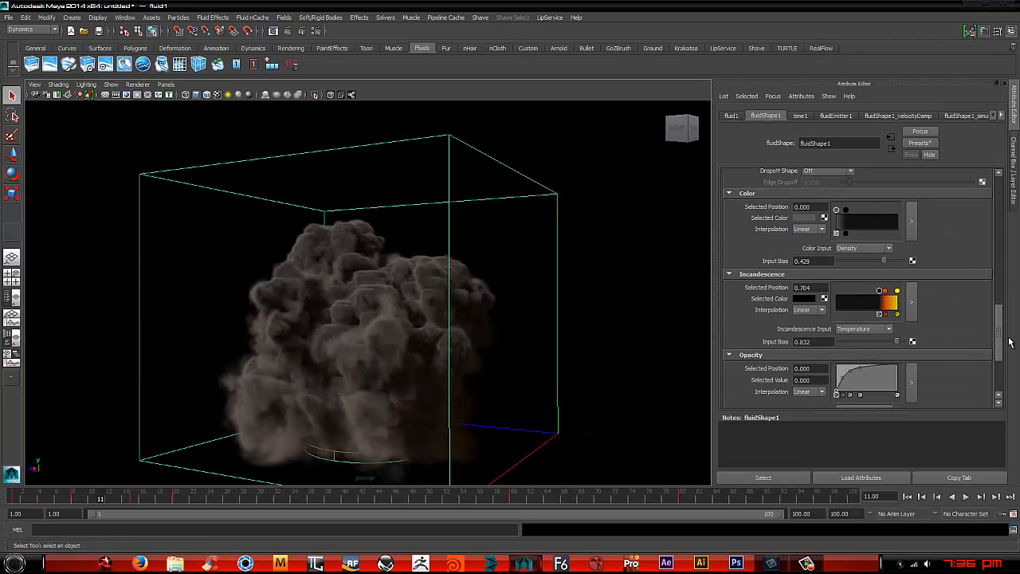
double_click(804, 342)
key(Return)
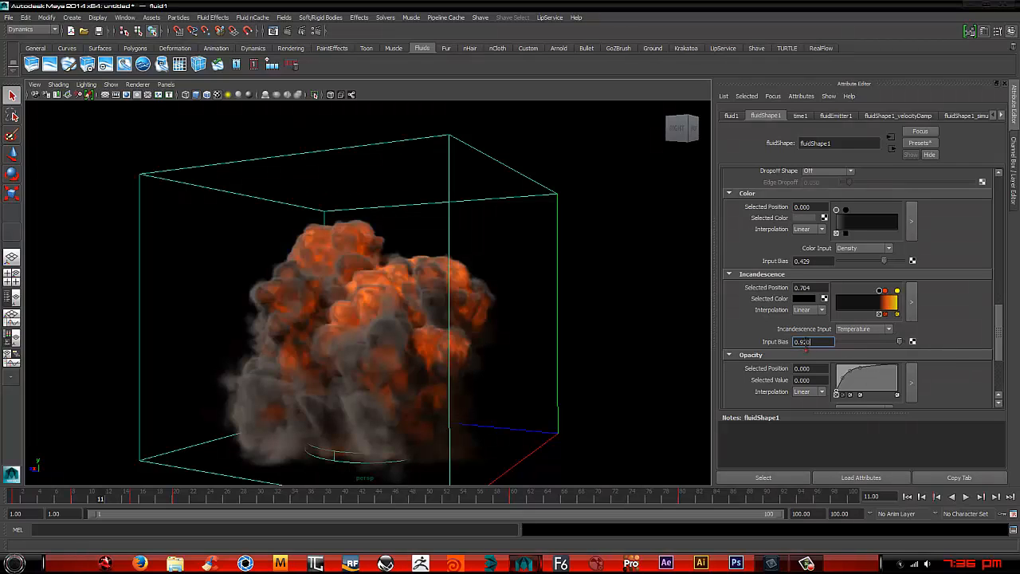
alt+drag(423, 330, 452, 332)
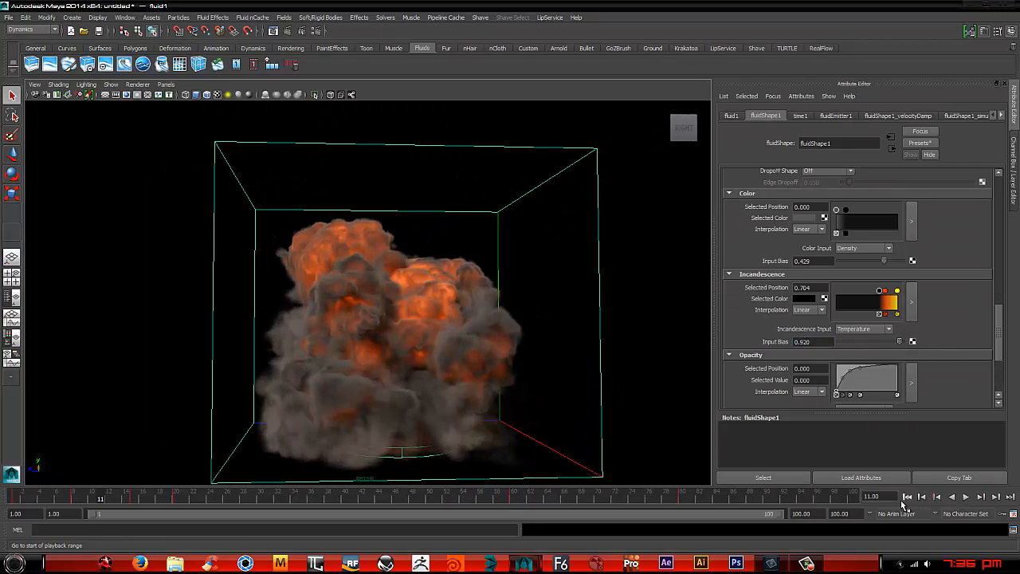
- Rerun the simulation from the start to frame 16 and examine the glowing explosion from different sides
click(905, 497)
click(966, 497)
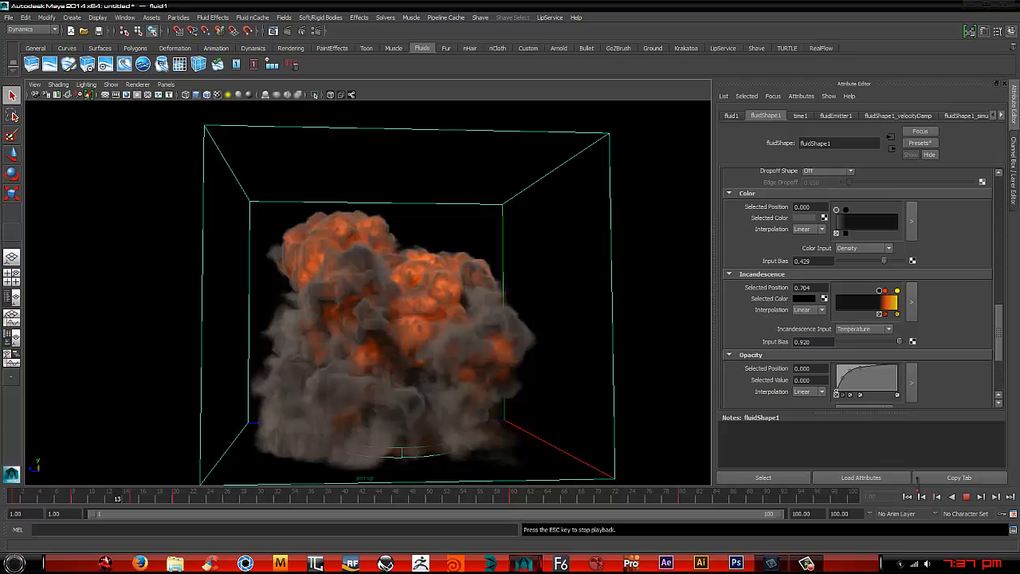
click(966, 499)
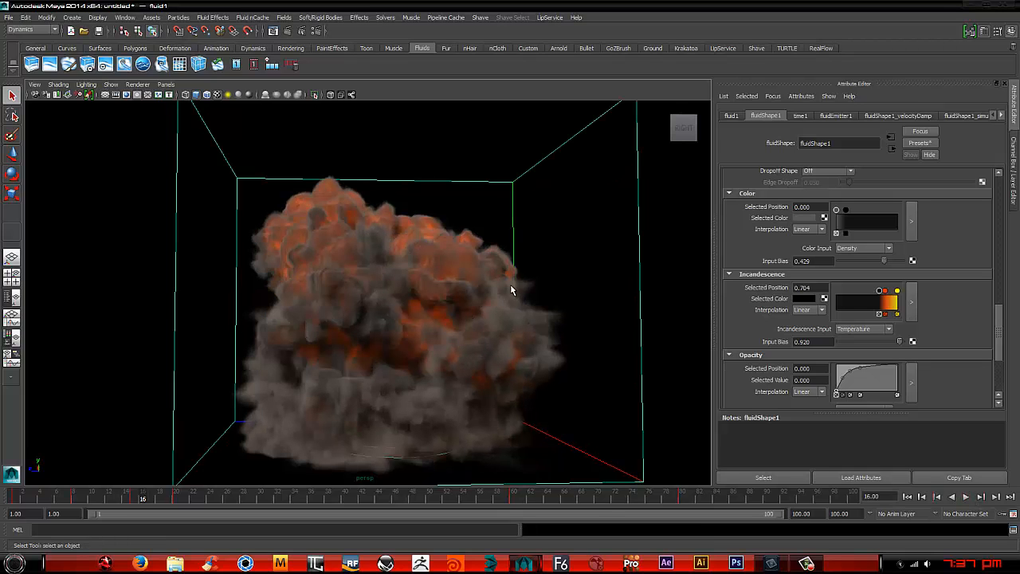
alt+drag(487, 255, 658, 274)
- Slightly lower the Transparency in the fluid's Shading settings
scroll(929, 333, down, 4)
scroll(927, 334, up, 5)
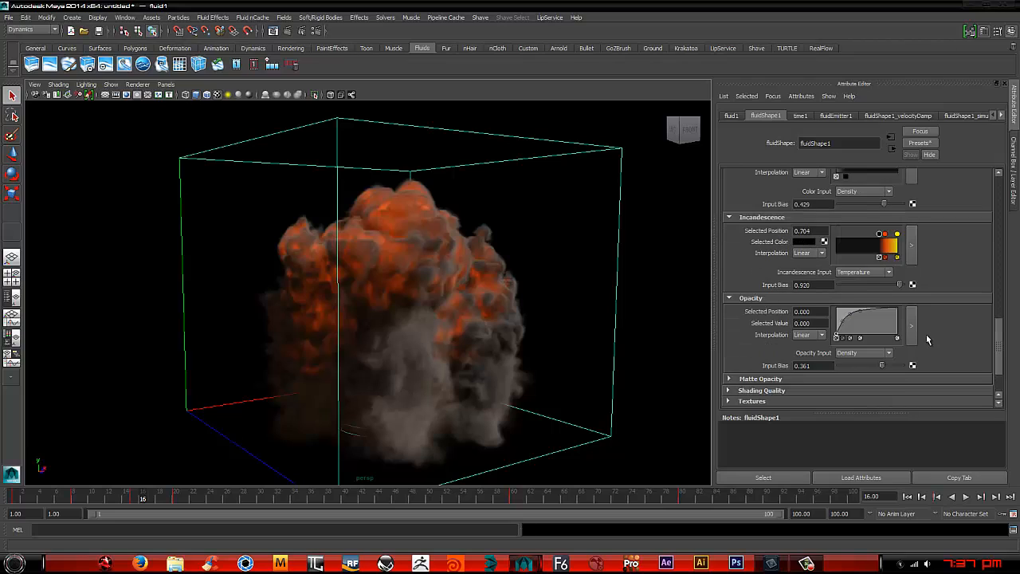
scroll(927, 338, up, 1)
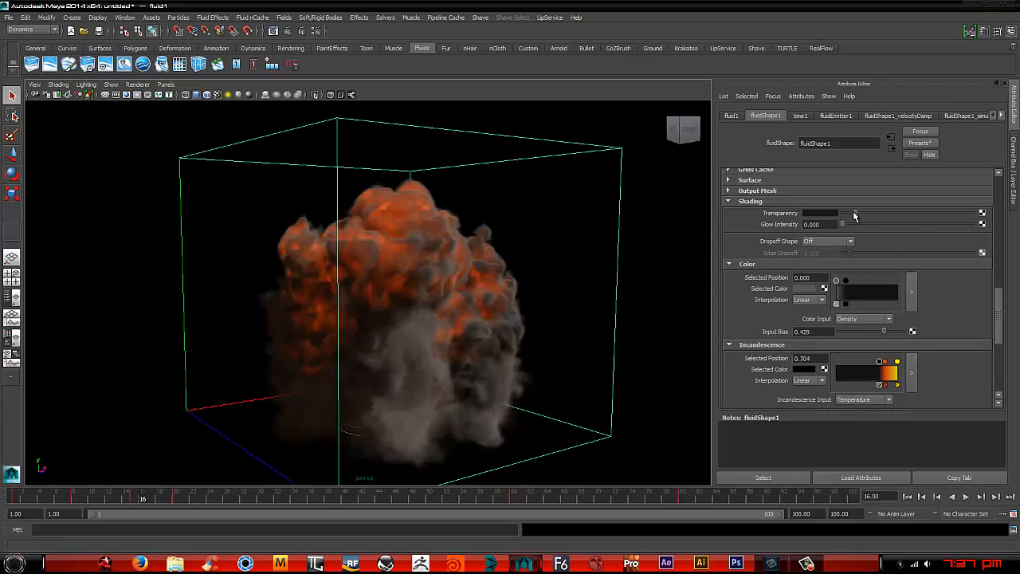
drag(854, 215, 853, 220)
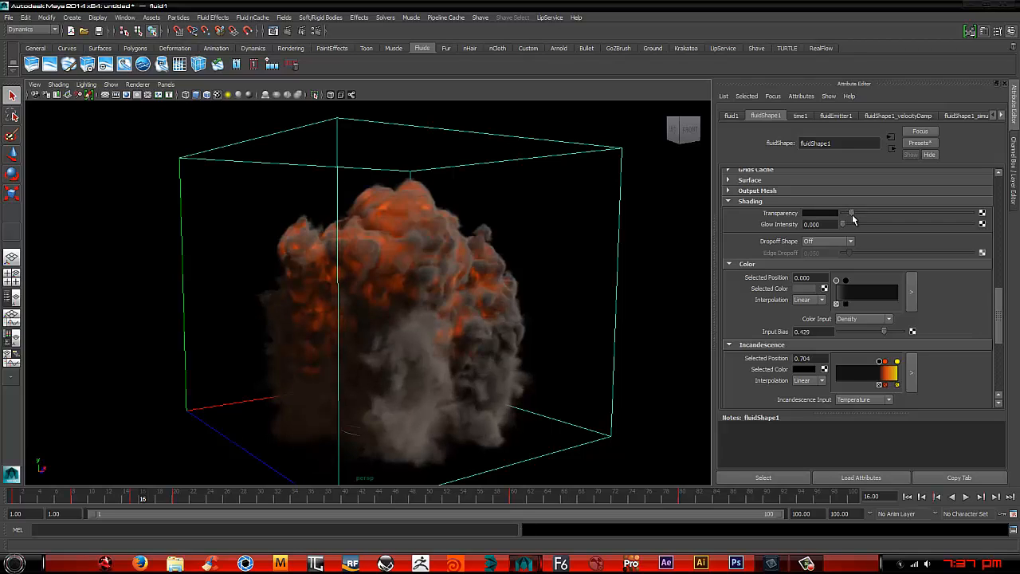
- Change the color ramp's first marker from grey to a dark orange-brown with hue 24.270 and saturation 0.938
scroll(852, 339, down, 1)
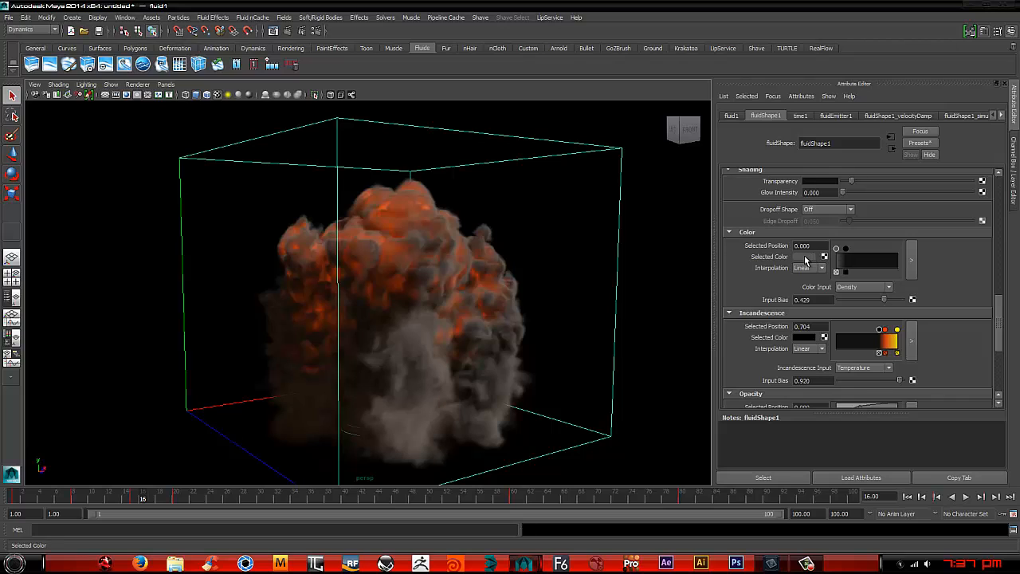
click(806, 258)
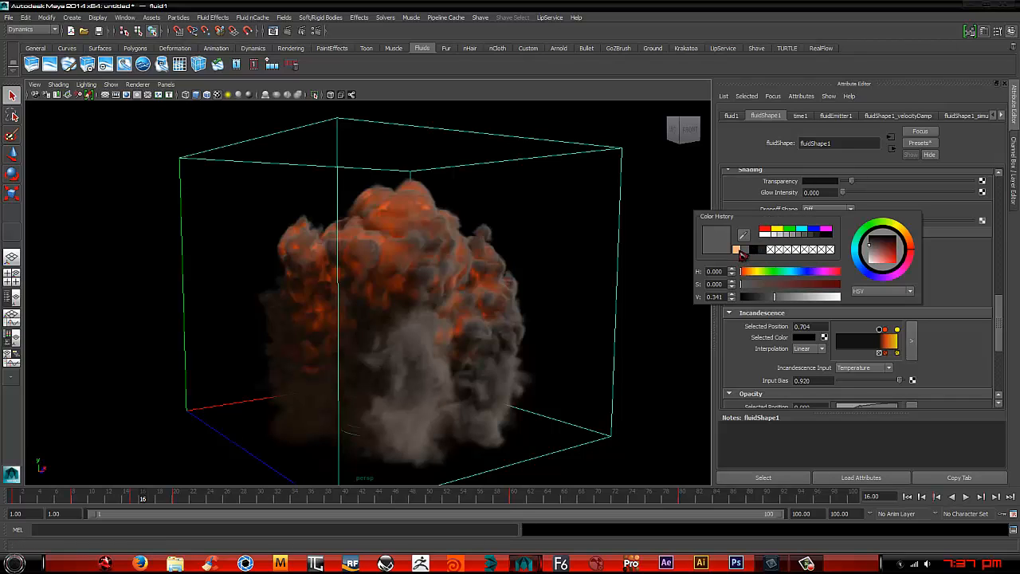
drag(783, 273, 748, 273)
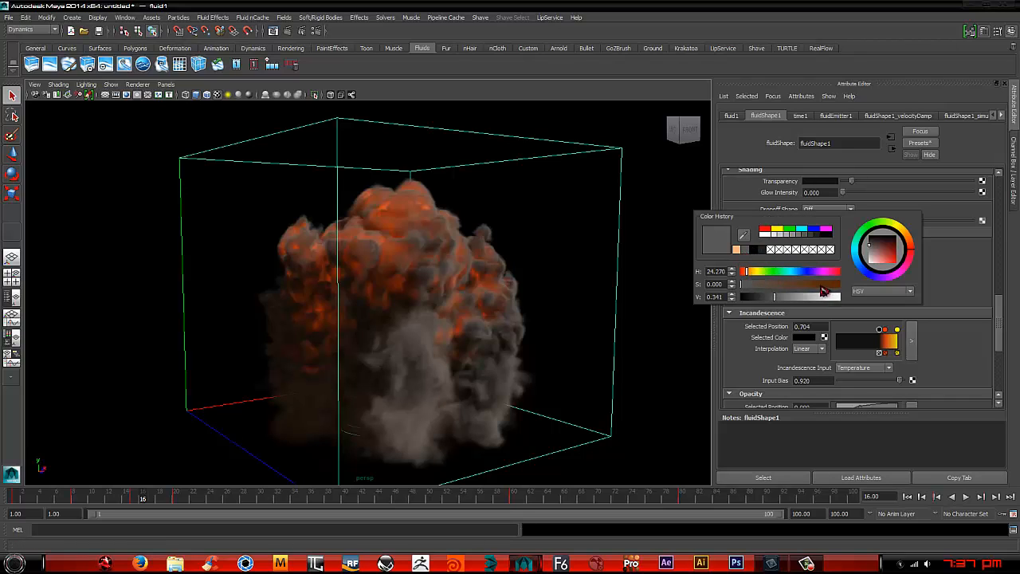
click(827, 285)
drag(829, 287, 834, 287)
drag(778, 302, 761, 304)
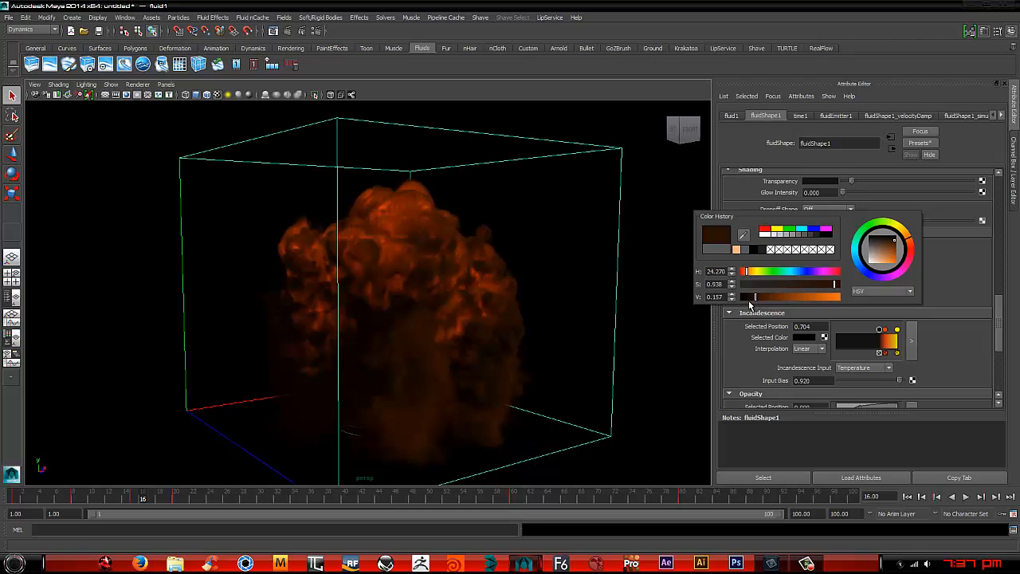
- Lower the fluid Color Input Bias to -0.143 and check the tinted smoke from another angle
alt+drag(604, 351, 683, 341)
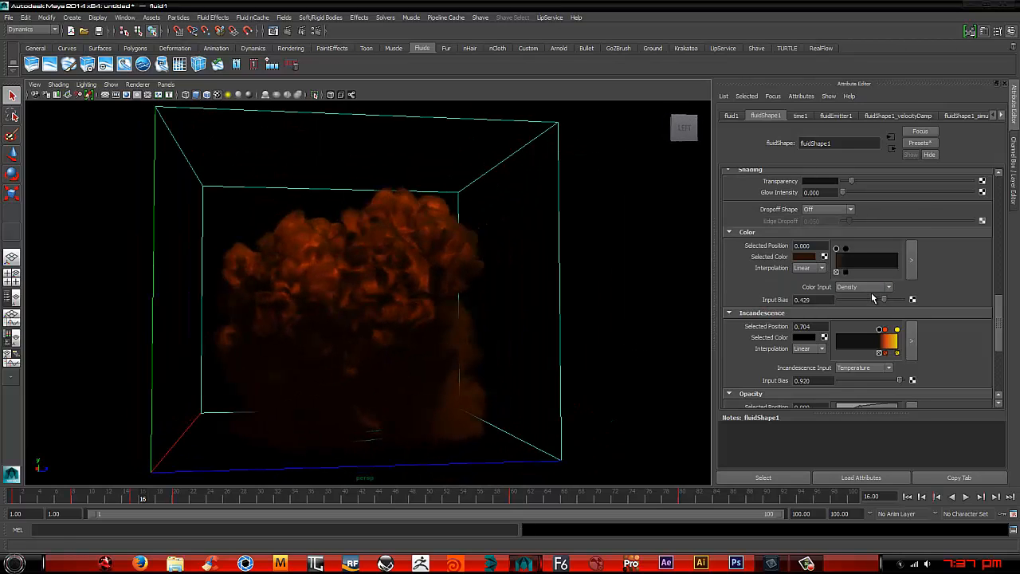
drag(883, 302, 865, 303)
alt+drag(606, 313, 701, 309)
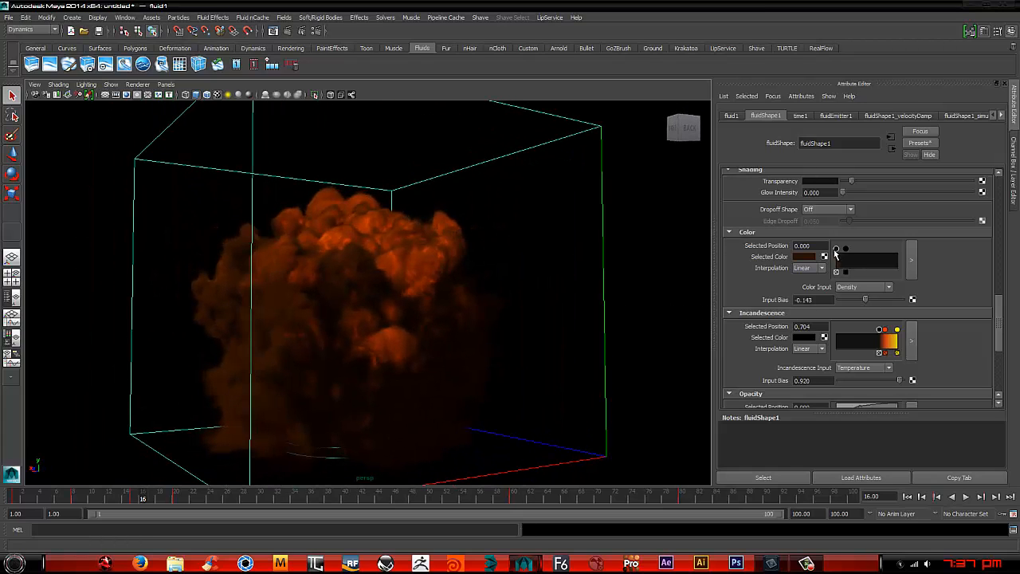
- Brighten the color ramp's first marker slightly and set the fluid's incandescence Input Bias to 0.916
click(804, 256)
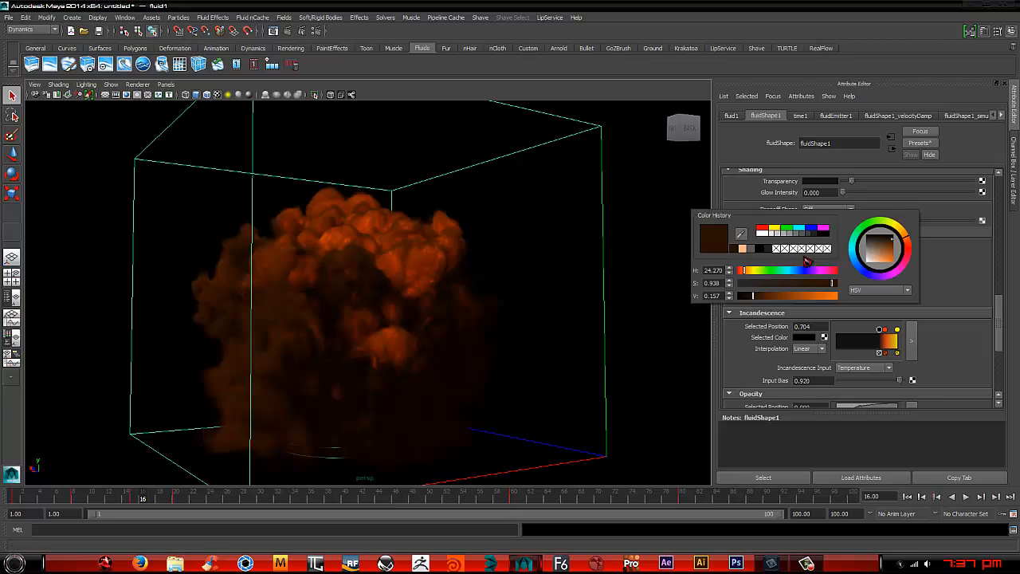
drag(759, 299, 764, 301)
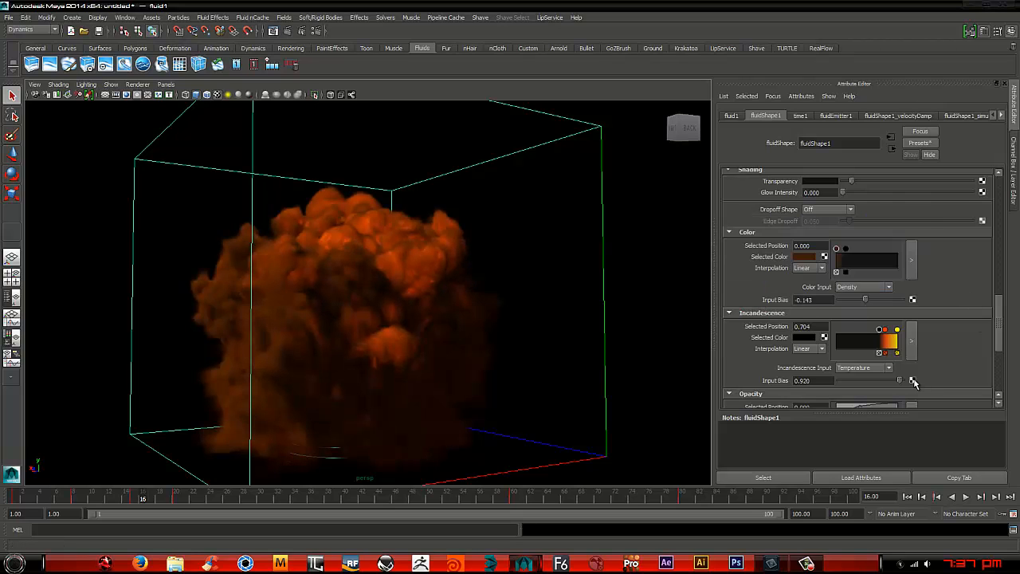
drag(898, 381, 901, 388)
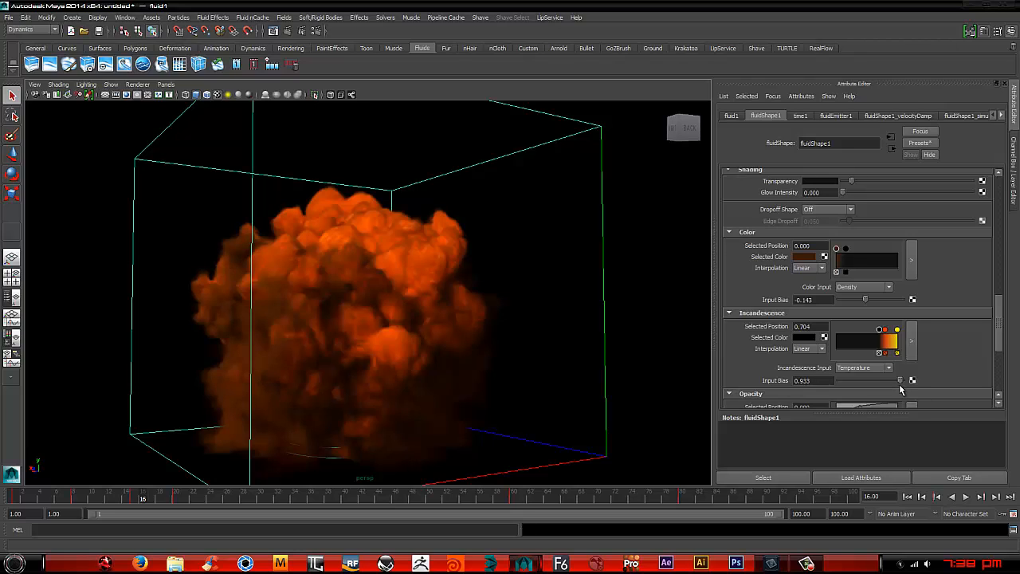
drag(900, 389, 899, 390)
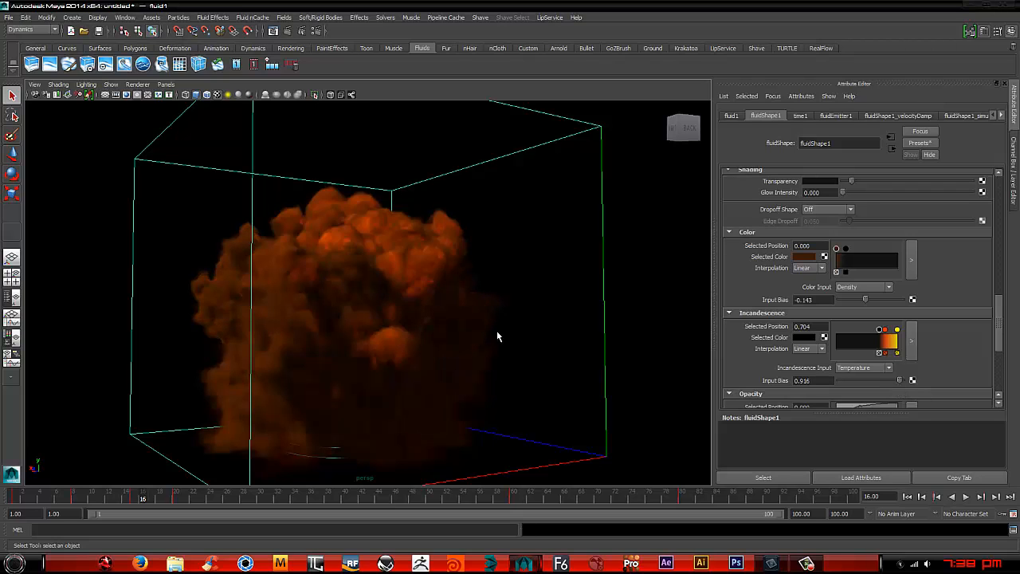
alt+drag(496, 337, 571, 335)
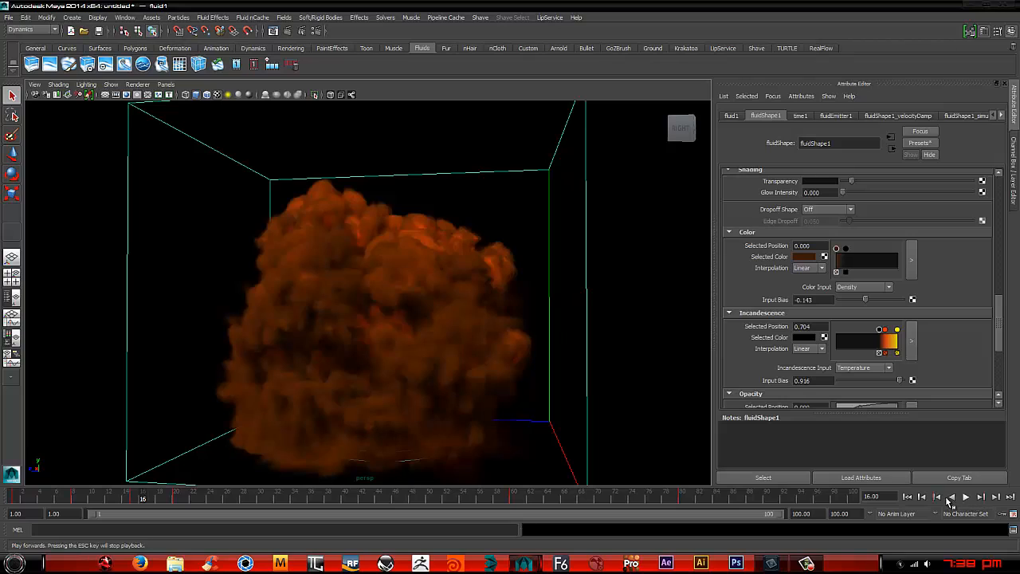
- Advance the simulation to frame 17 and examine the explosion from a different side and distance
click(913, 497)
click(966, 496)
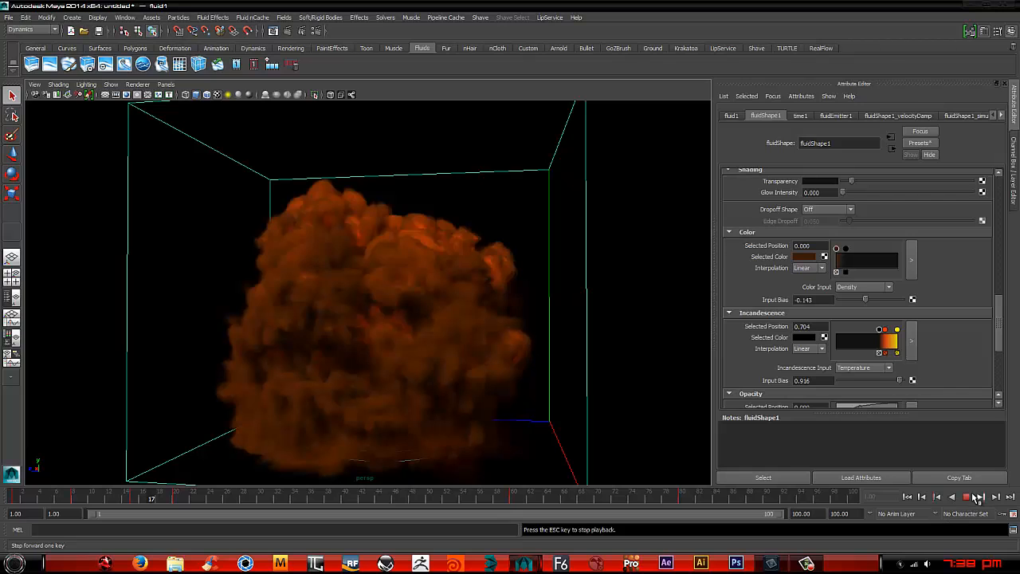
alt+drag(608, 316, 608, 291)
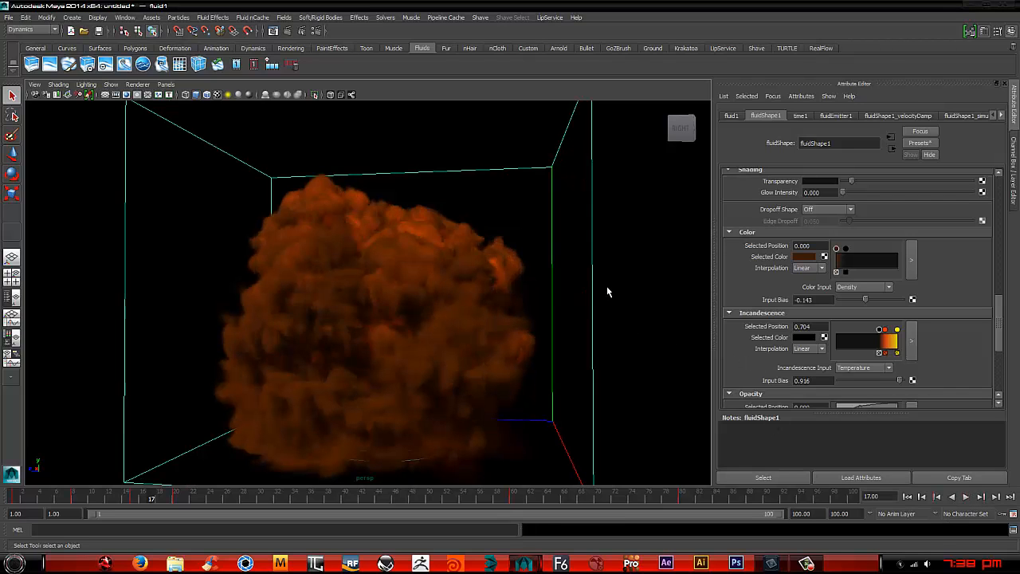
mouse_move(539, 305)
alt+mouse_down()
mouse_move(409, 321)
mouse_move(369, 289)
mouse_move(481, 290)
mouse_move(429, 298)
mouse_move(524, 302)
alt+mouse_up()
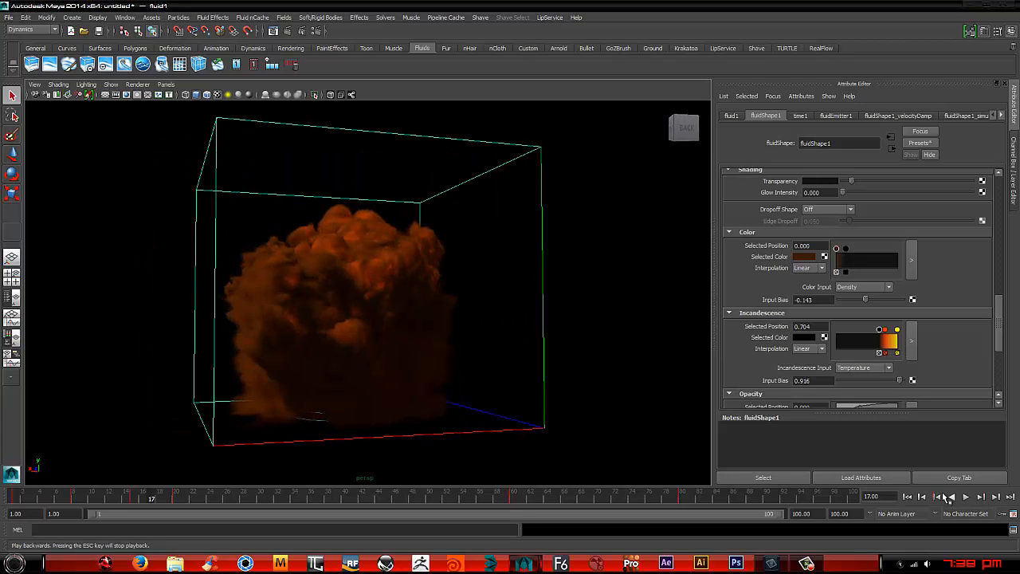
- Return to frame 1, set the fluid's Simulation Rate Scale to 8 and key it there
click(909, 496)
scroll(940, 319, up, 2)
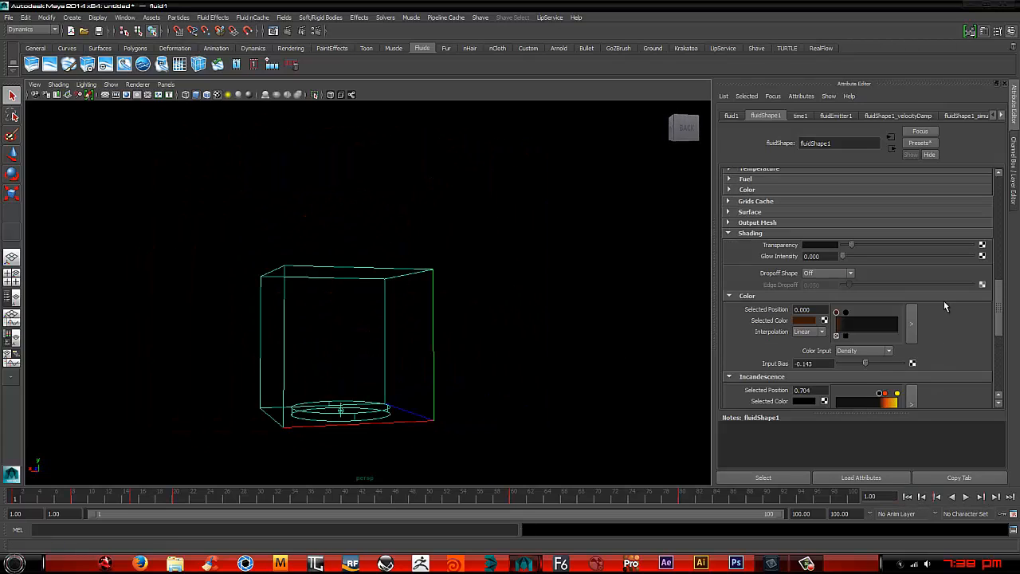
scroll(937, 303, up, 4)
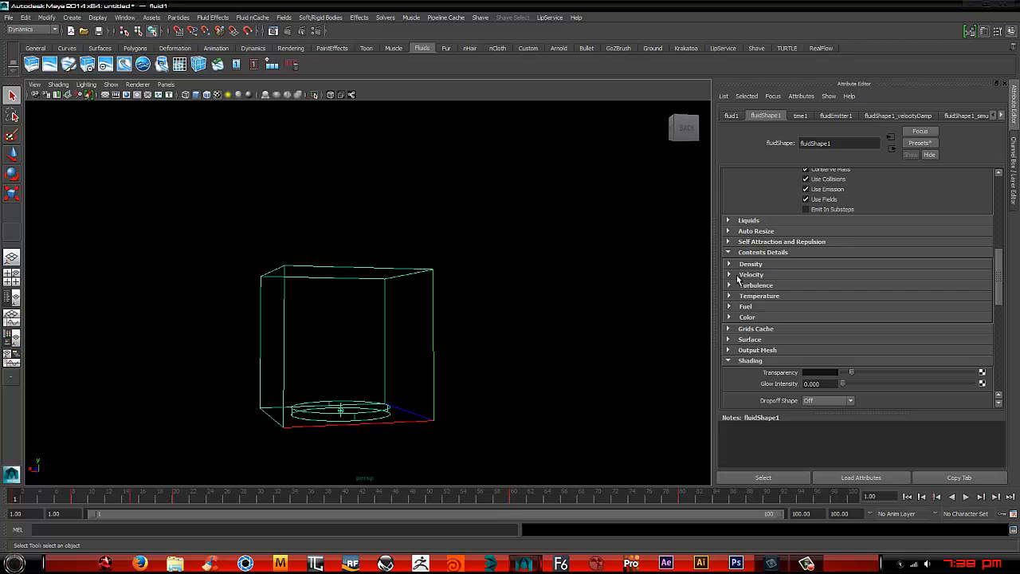
scroll(797, 310, up, 6)
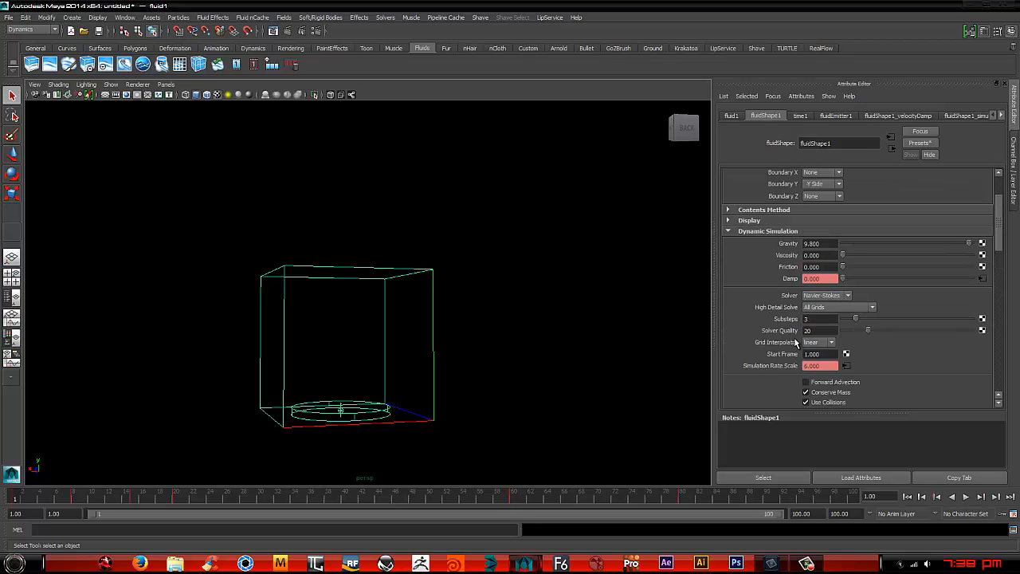
double_click(829, 367)
text(8.000)
right_click(795, 364)
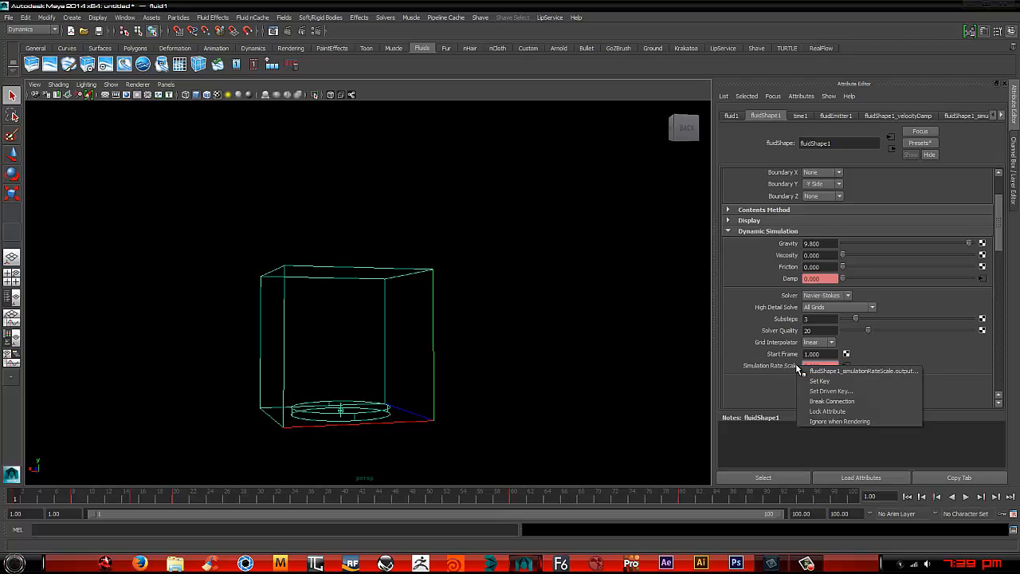
click(821, 377)
- Run the simulation to frame 12, examine the explosion from several sides, and return to the first frame
drag(499, 451, 479, 449)
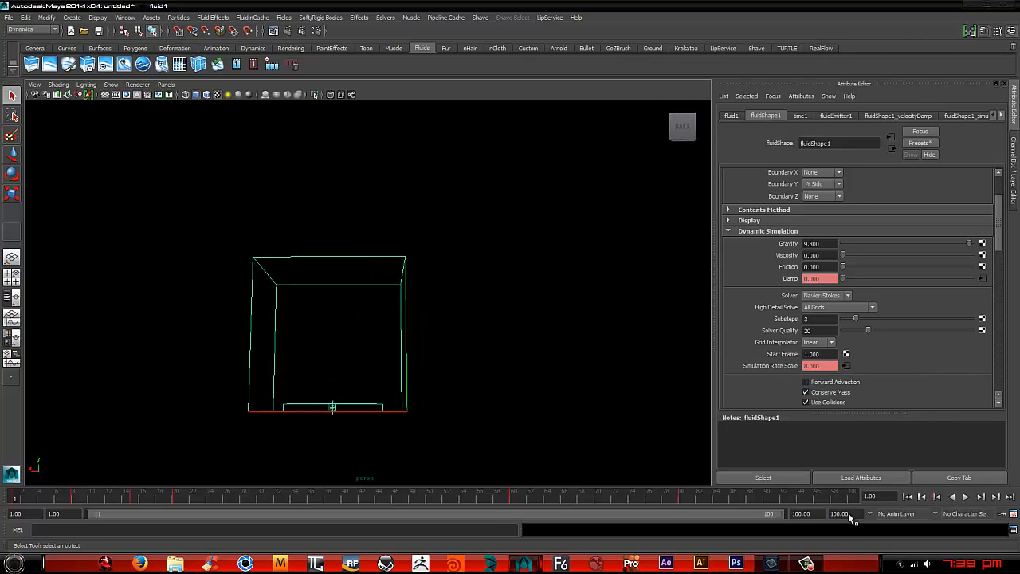
click(965, 496)
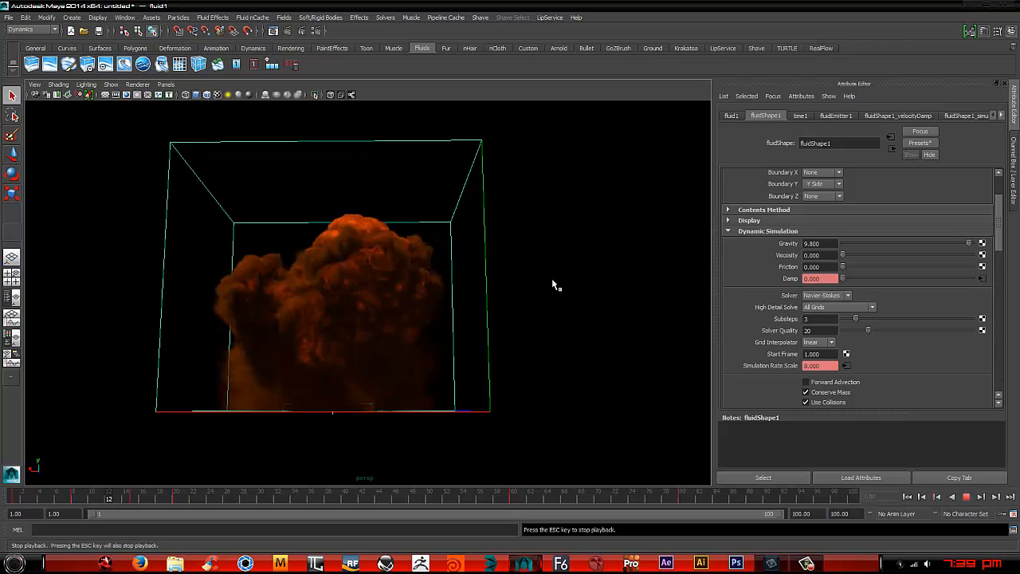
click(966, 496)
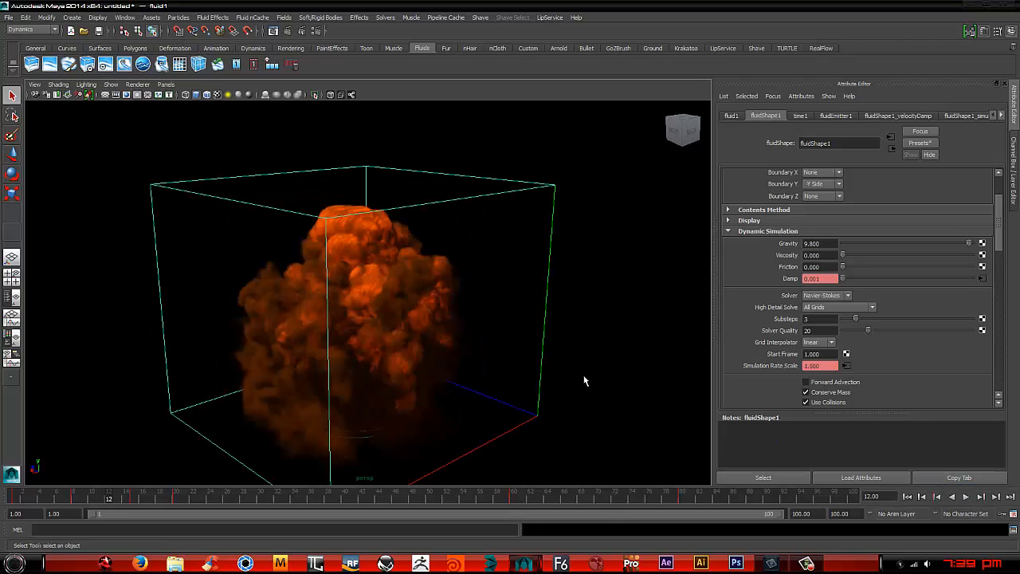
alt+drag(584, 381, 494, 357)
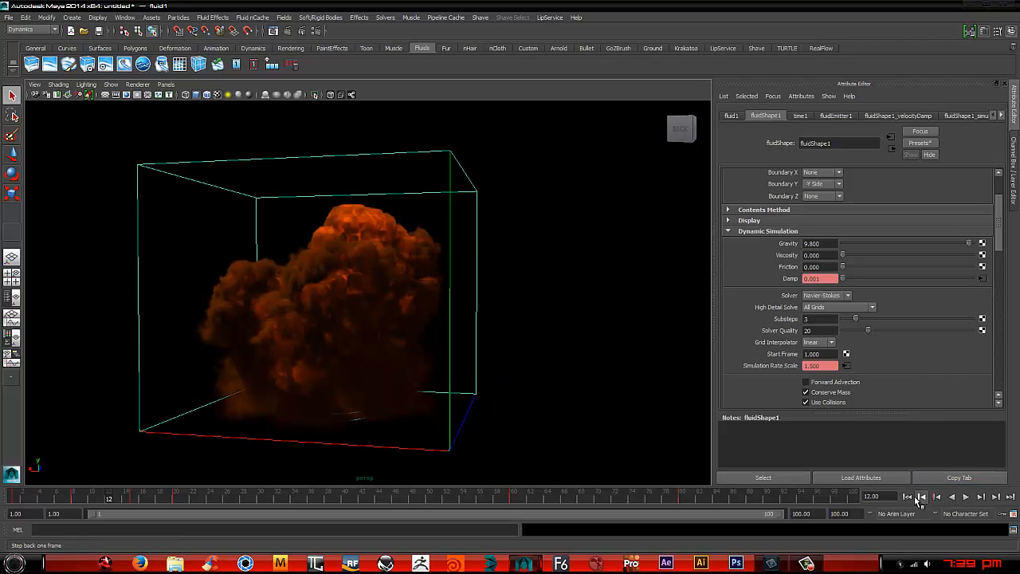
click(921, 497)
click(906, 497)
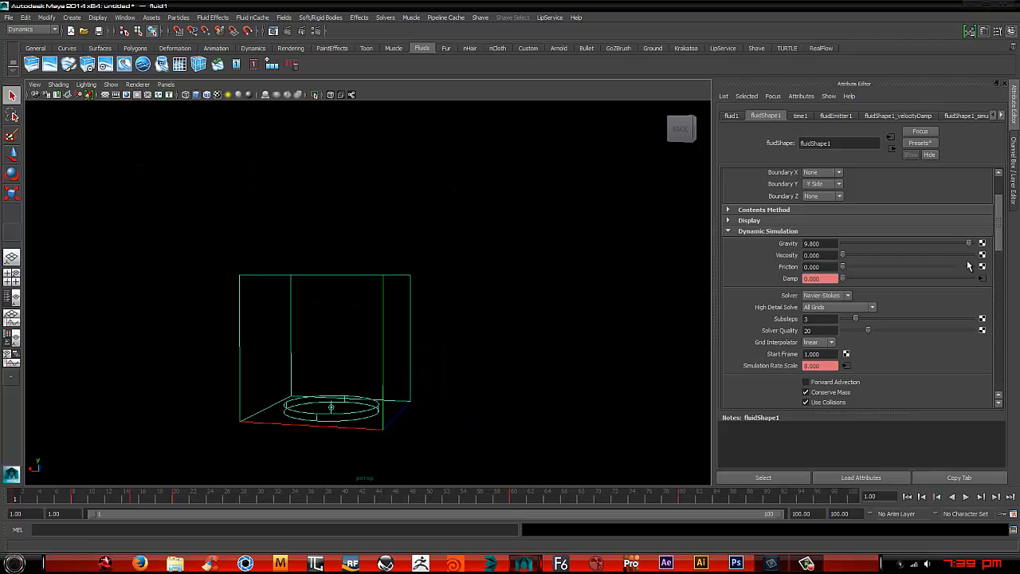
- Open the Graph Editor, examine the fluid's Turbulence Strength curve and its first key, and close the editor
drag(998, 231, 1001, 350)
click(824, 174)
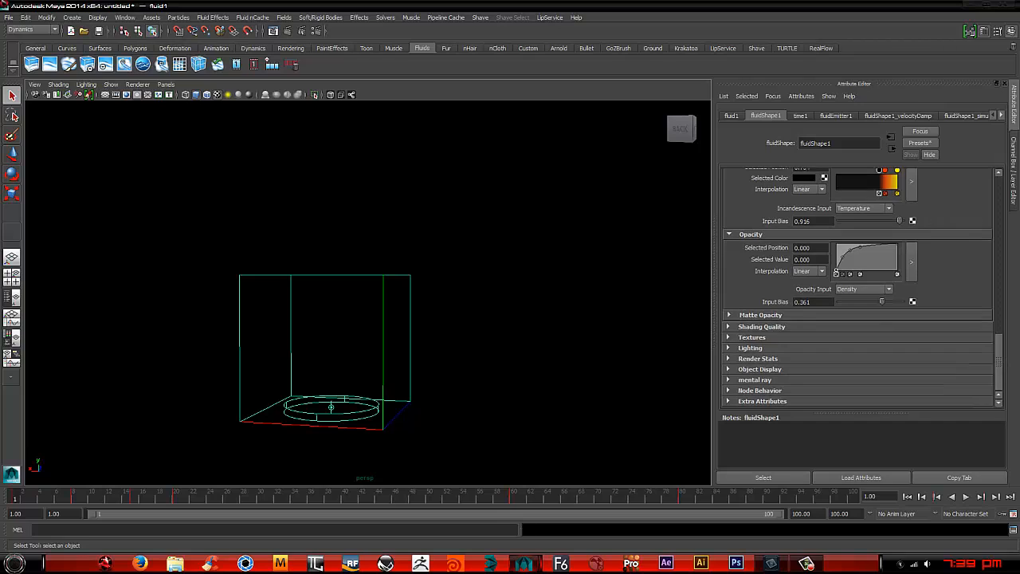
click(124, 17)
mouse_move(171, 52)
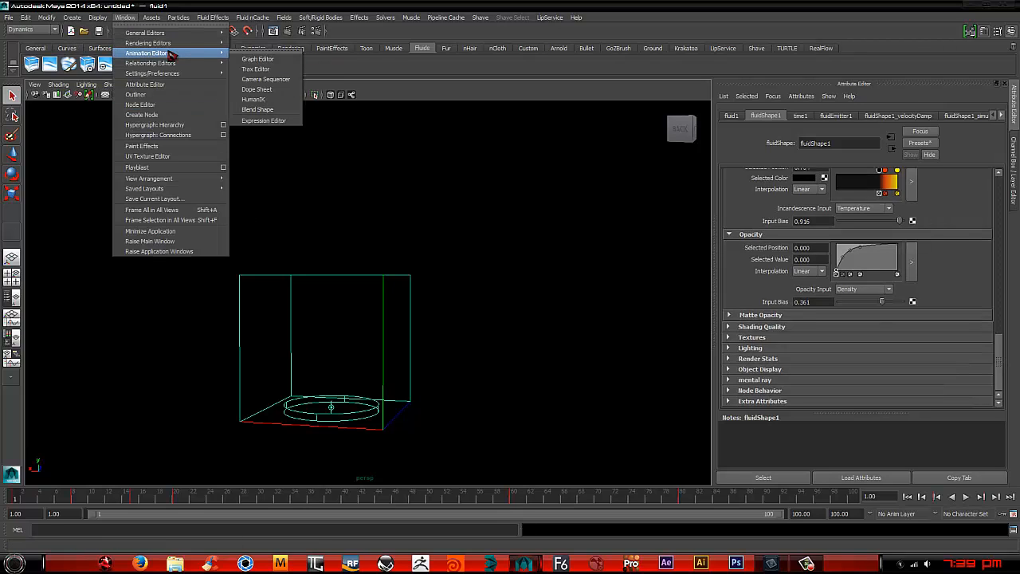
click(295, 63)
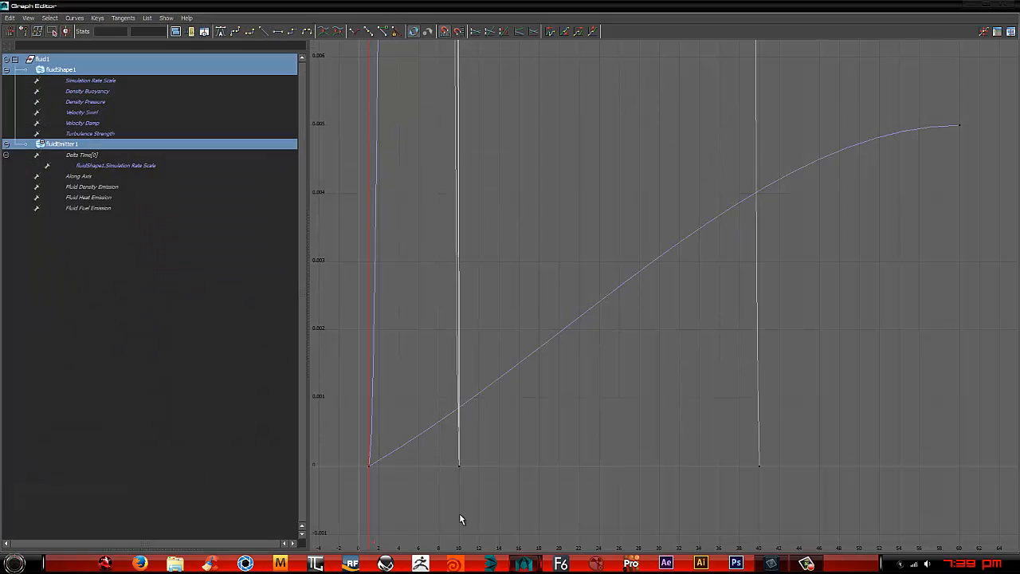
click(93, 135)
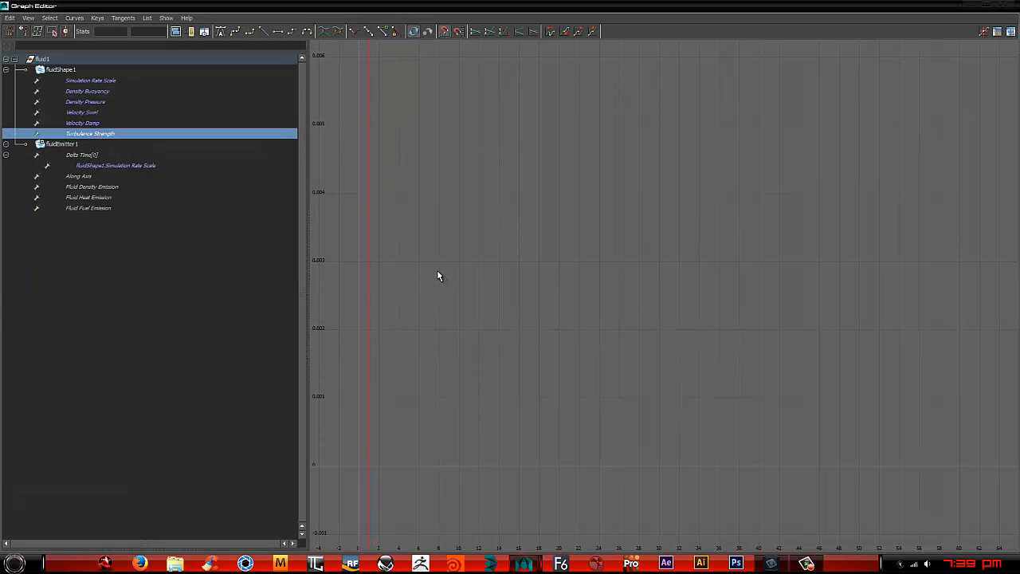
key(f)
alt+right_drag(677, 318, 615, 236)
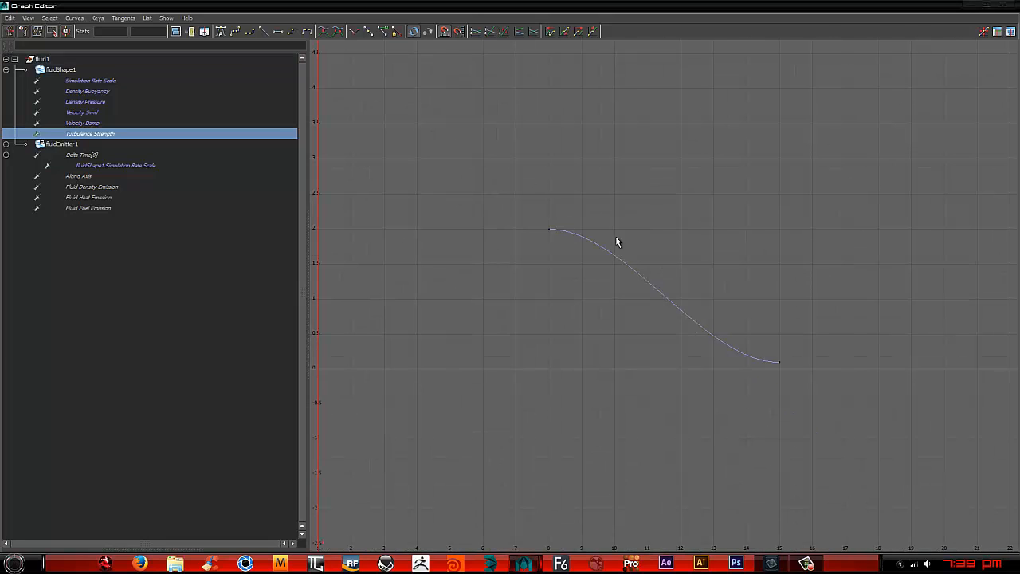
drag(596, 201, 471, 356)
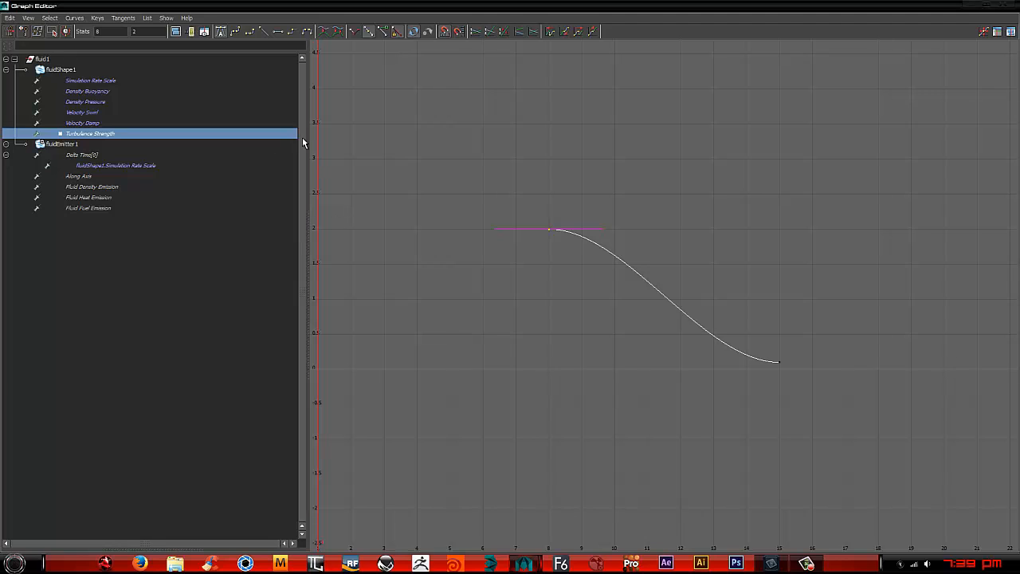
key(a)
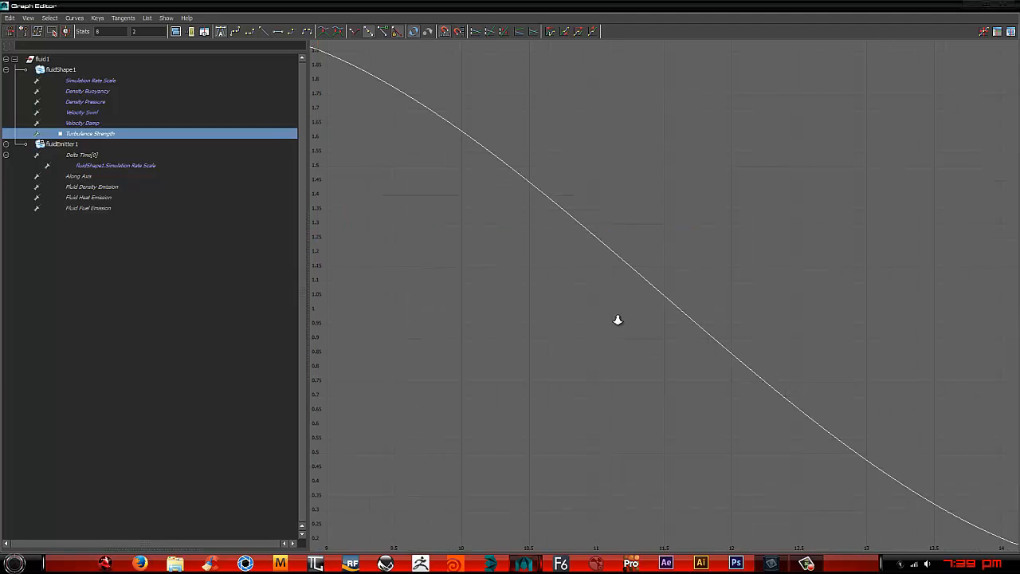
alt+right_drag(617, 318, 591, 307)
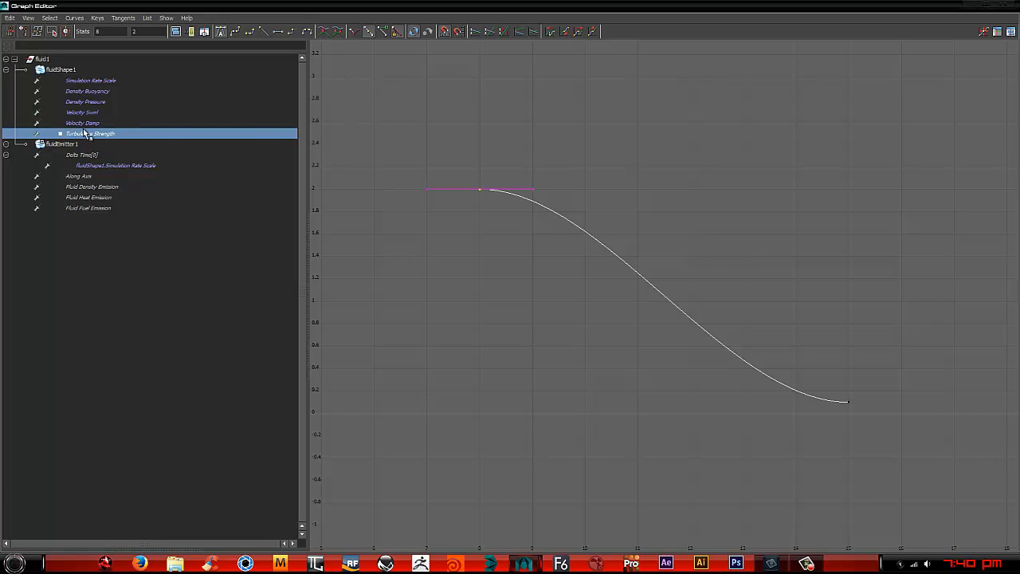
click(1006, 6)
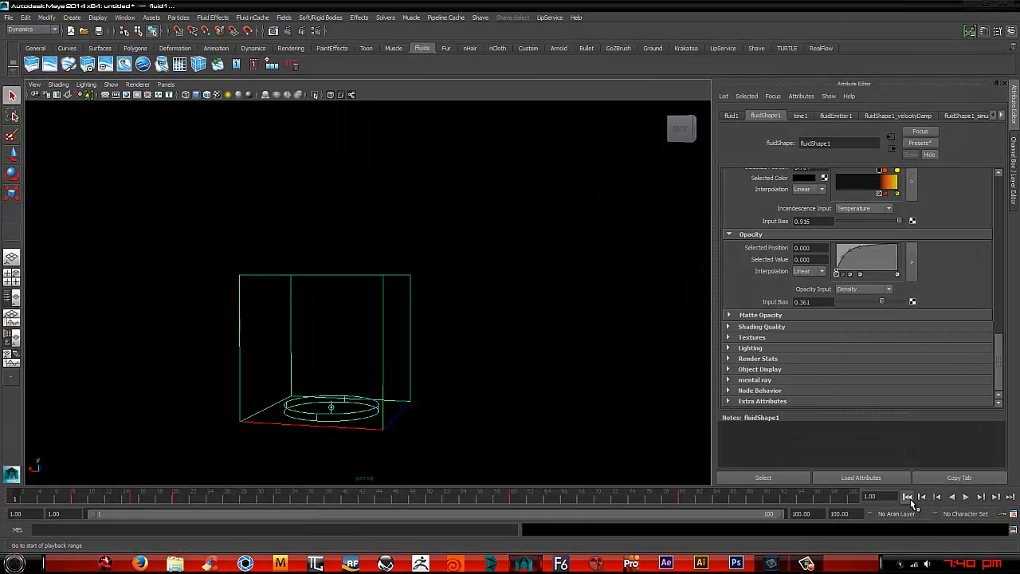
- Collapse the fluid's Opacity, Incandescence, Color and Shading attribute groups
click(744, 235)
scroll(747, 210, up, 3)
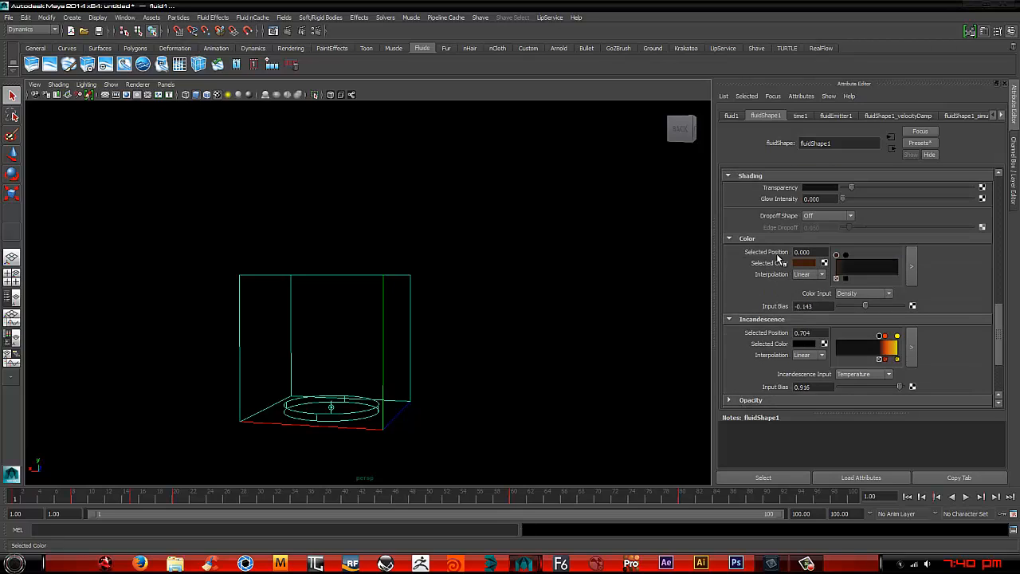
click(729, 316)
click(732, 239)
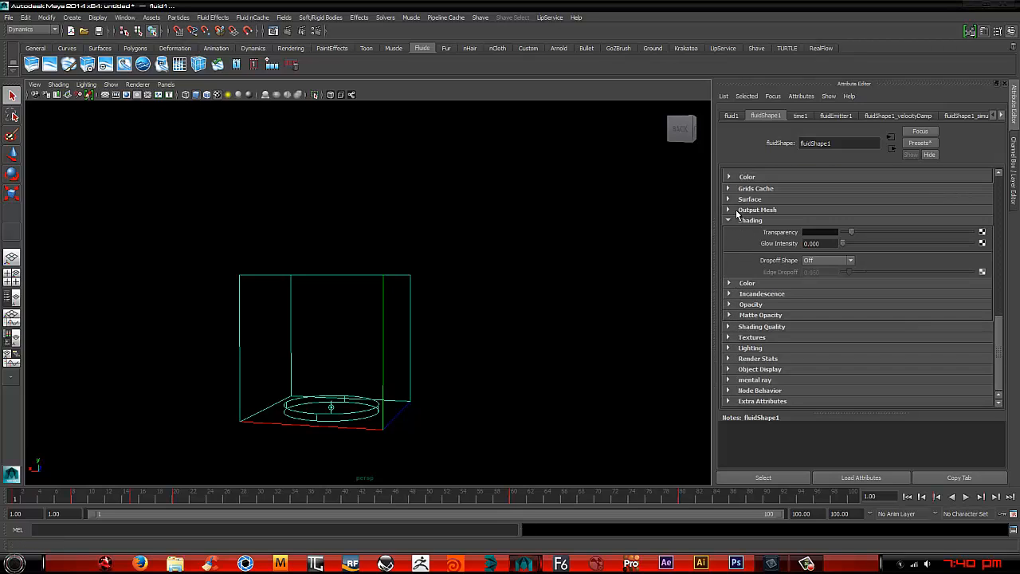
click(732, 221)
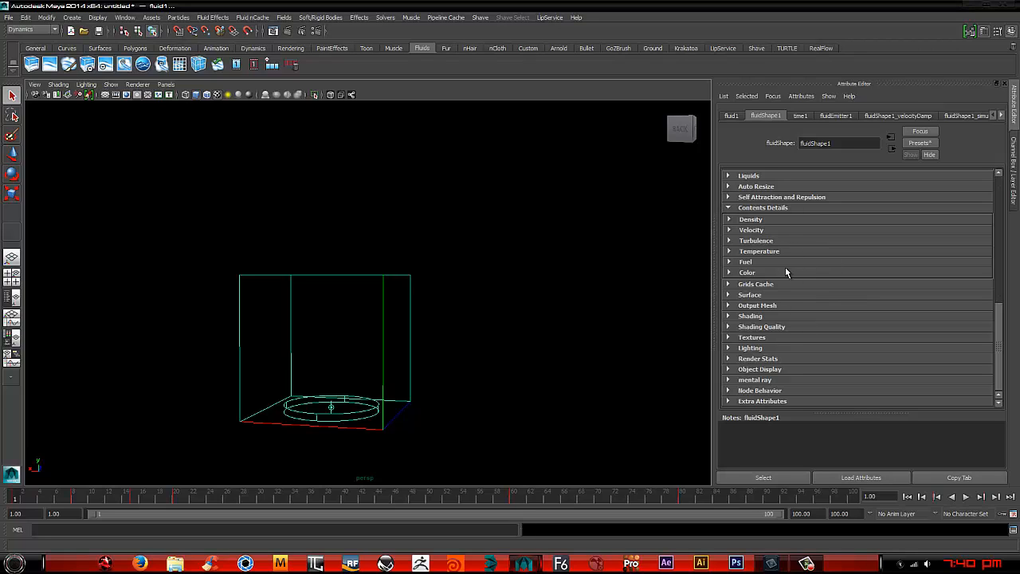
- Set the fluid's Turbulence Strength to 5 at frame 1 and key it
click(729, 240)
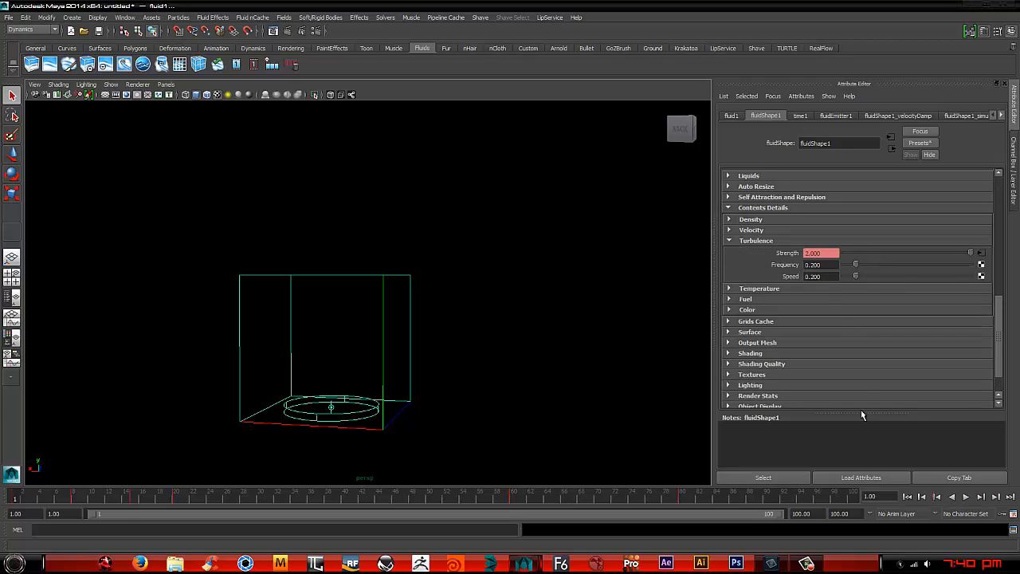
double_click(827, 252)
text(5)
key(Return)
right_click(783, 253)
click(805, 269)
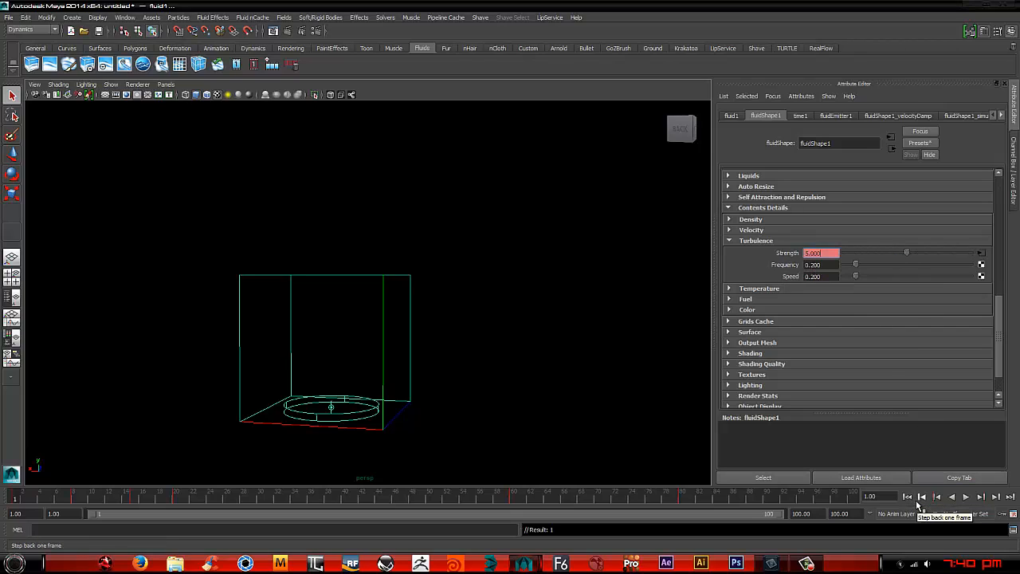
- Try playing the simulation, stop it, and turn off the fluid's Disable Evaluation option
click(966, 497)
click(966, 497)
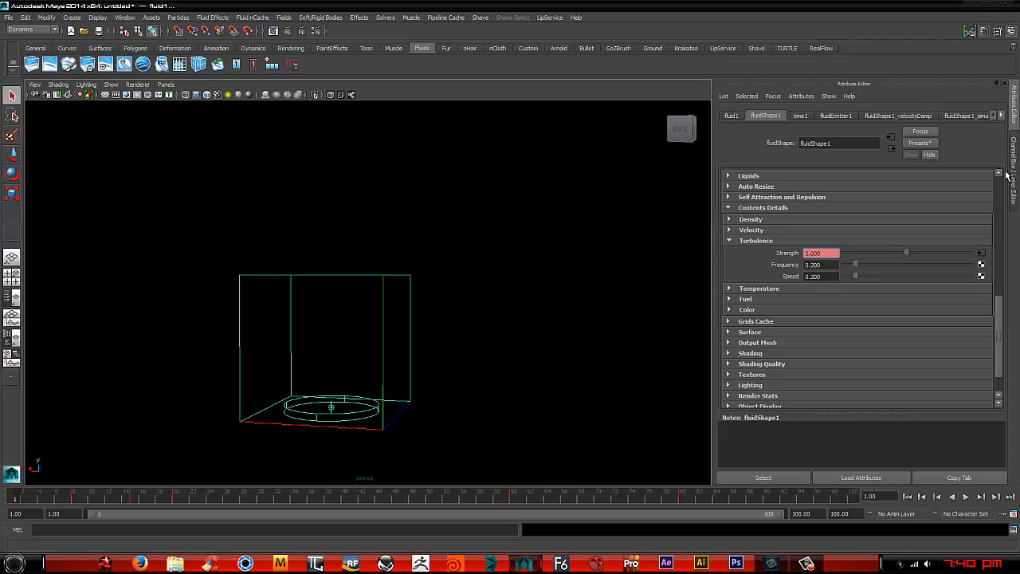
drag(1000, 306, 1006, 182)
click(812, 175)
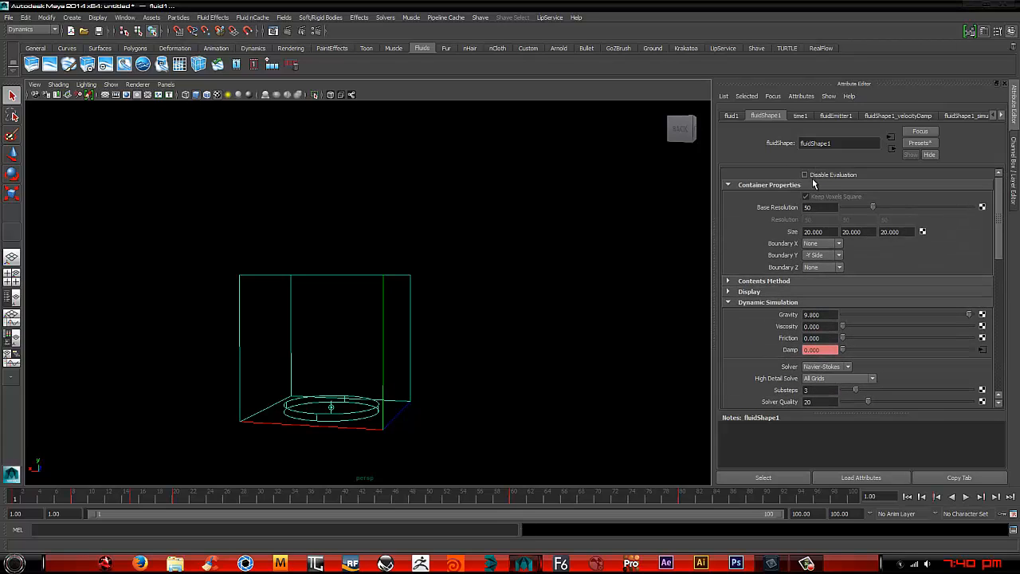
- Run the simulation to frame 10 and examine the more turbulent explosion from different sides
click(964, 496)
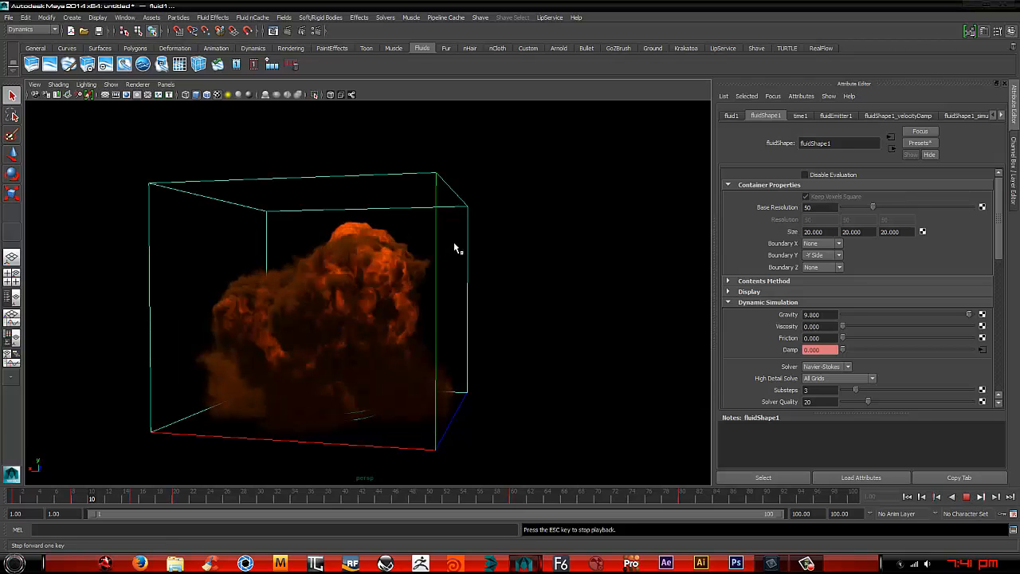
key(Escape)
alt+drag(416, 236, 852, 231)
alt+drag(450, 304, 537, 388)
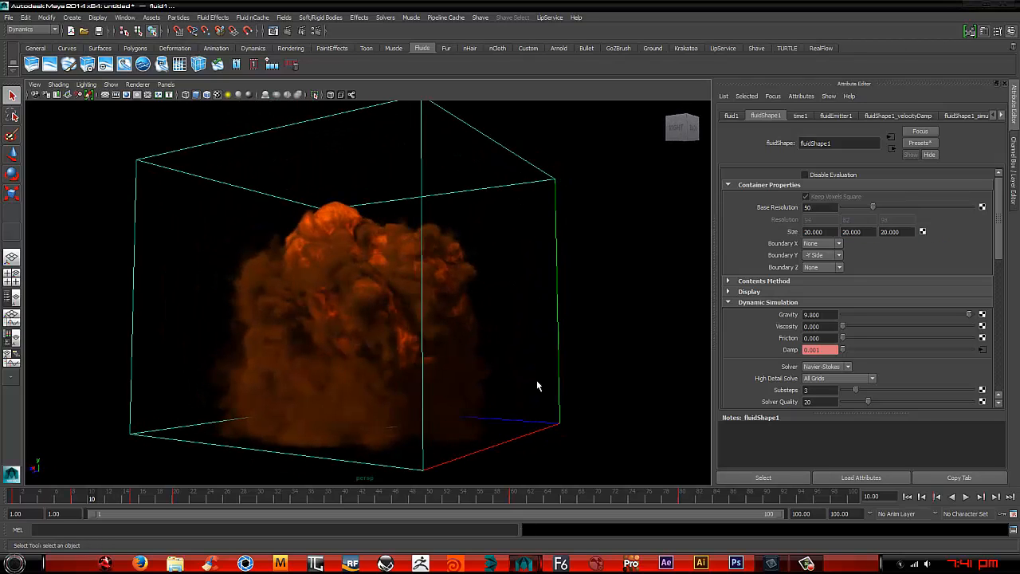
- Play the explosion simulation onward from frame 10
click(966, 497)
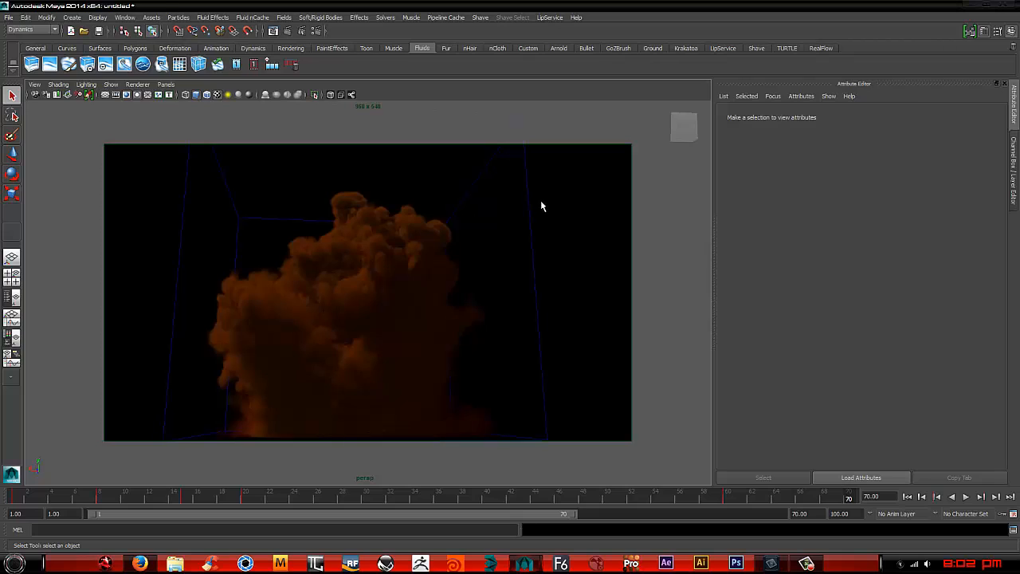
click(524, 186)
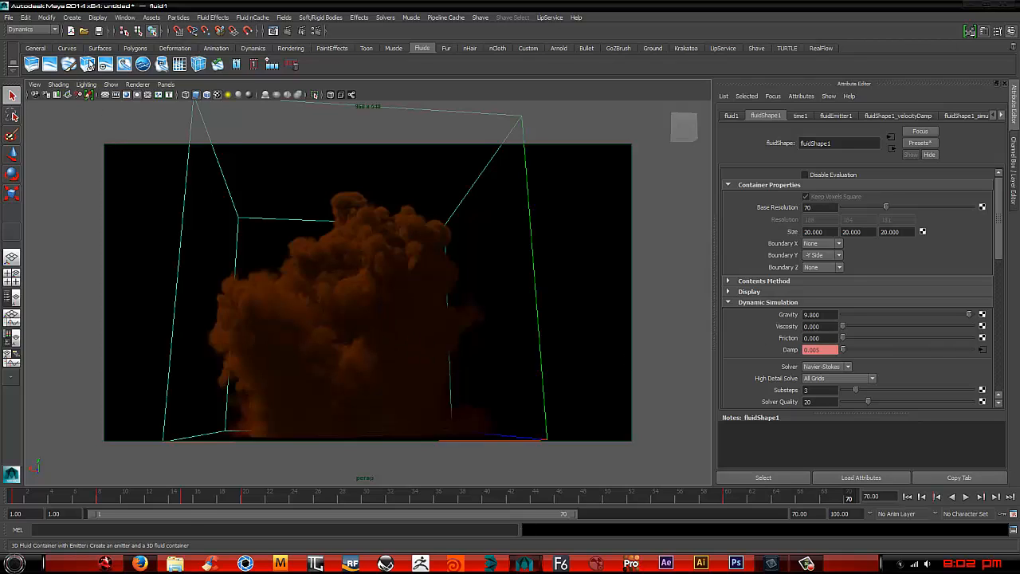
click(119, 18)
mouse_move(160, 42)
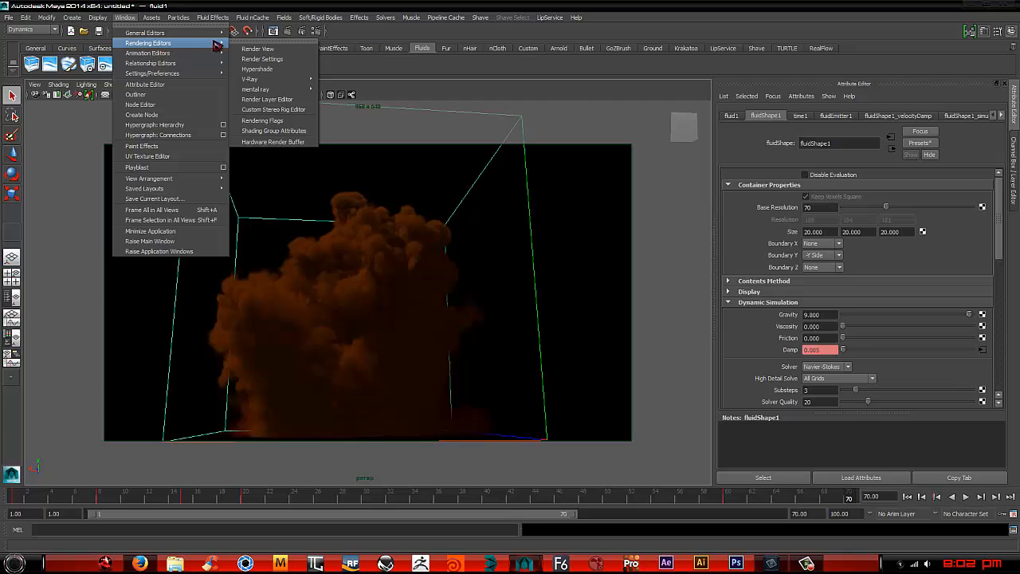
click(600, 229)
click(508, 187)
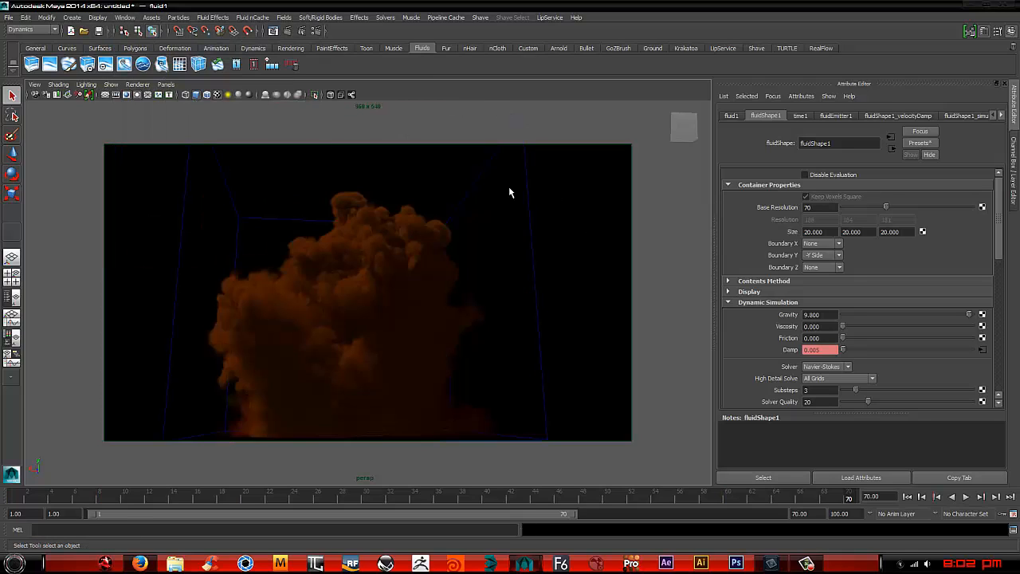
- Hide the fluid container's bounding box by setting its Boundary Draw display option to None
click(525, 182)
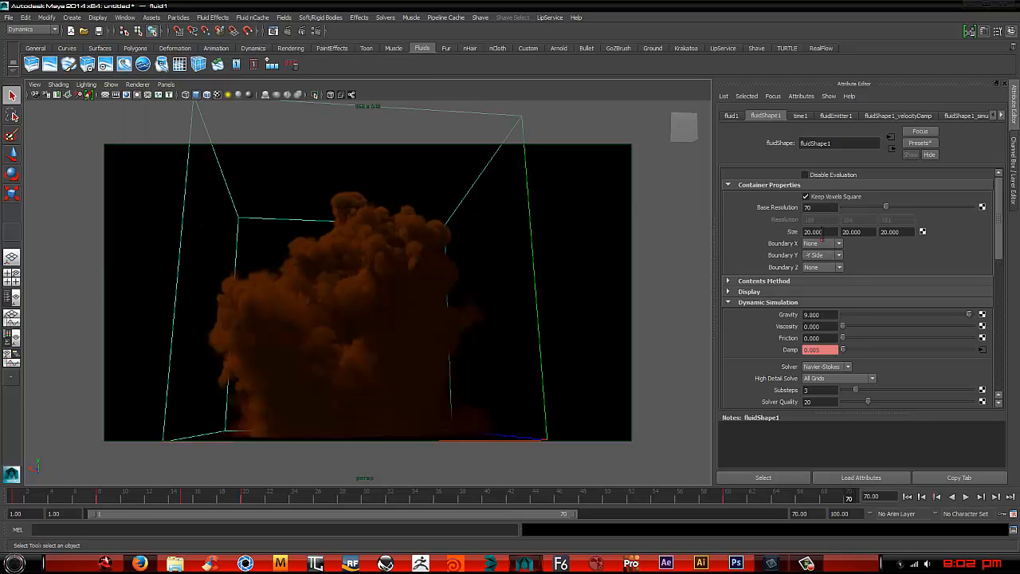
click(749, 291)
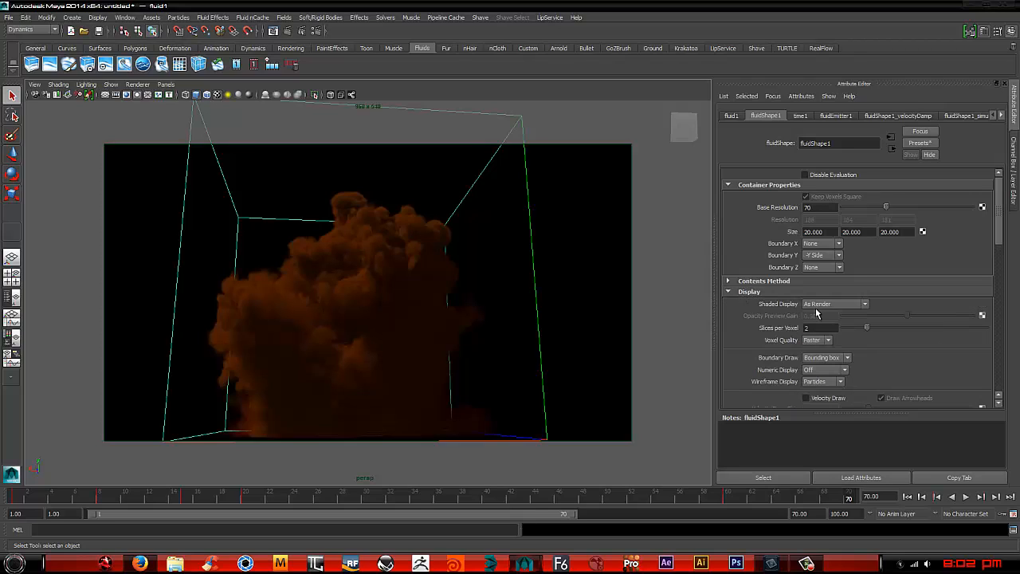
click(829, 358)
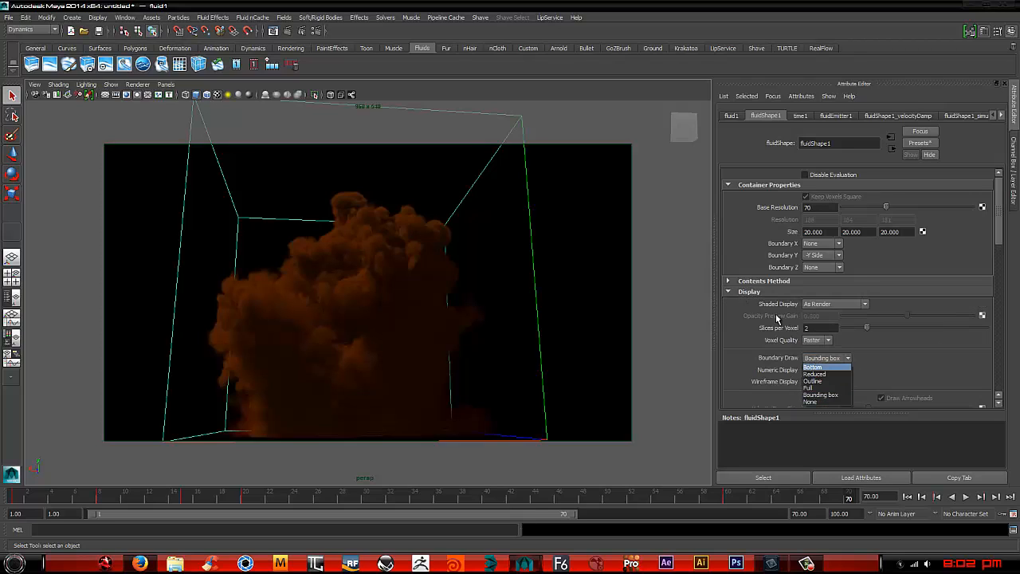
click(823, 401)
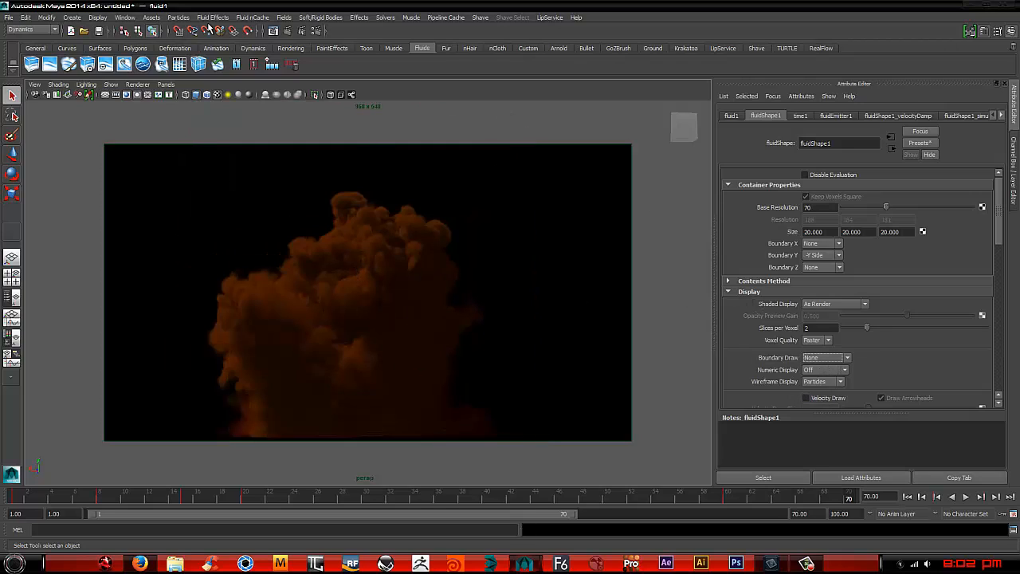
- Open the Hardware Render Buffer and reposition its window over the upper part of the viewport
click(125, 17)
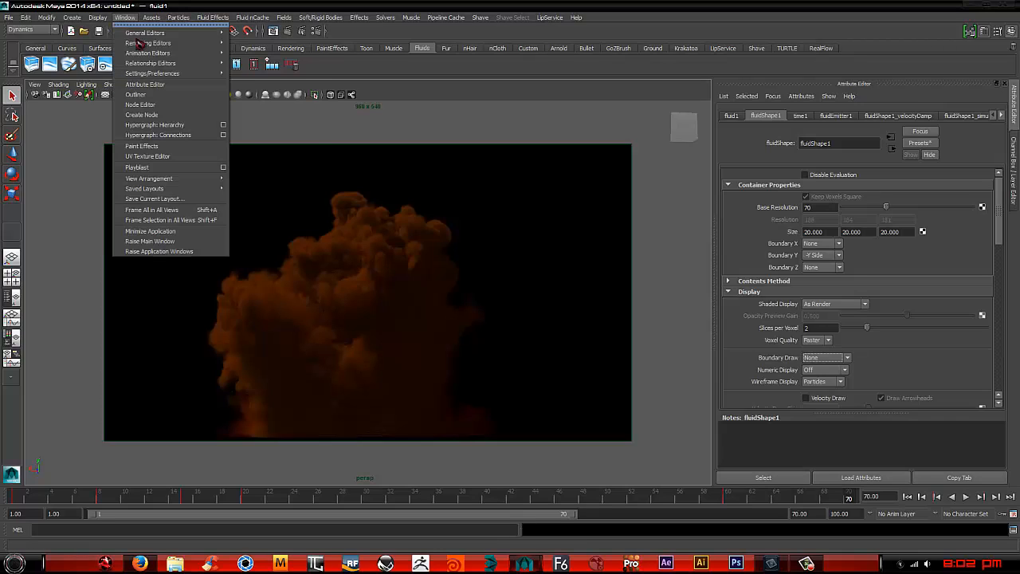
mouse_move(183, 53)
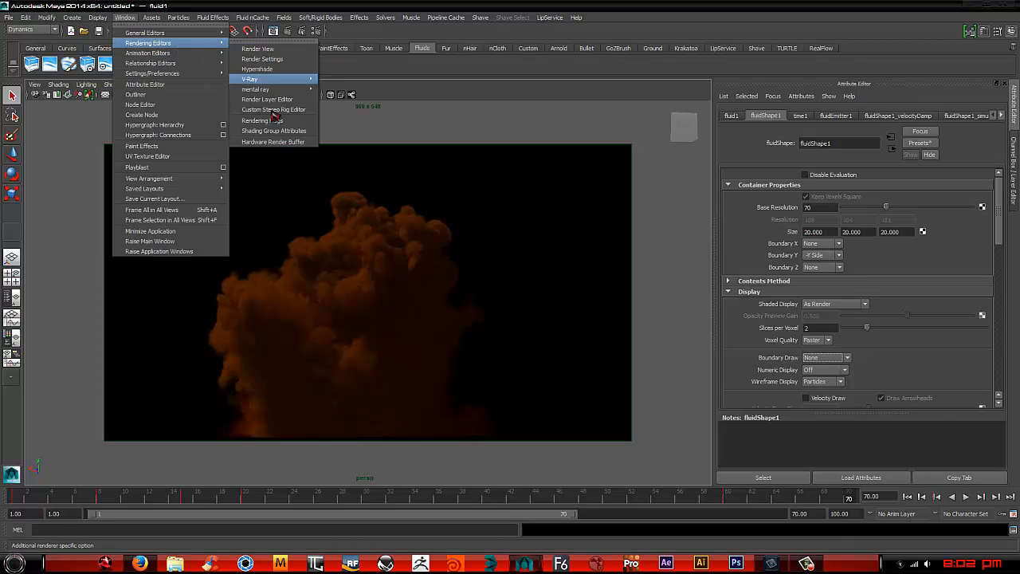
click(272, 142)
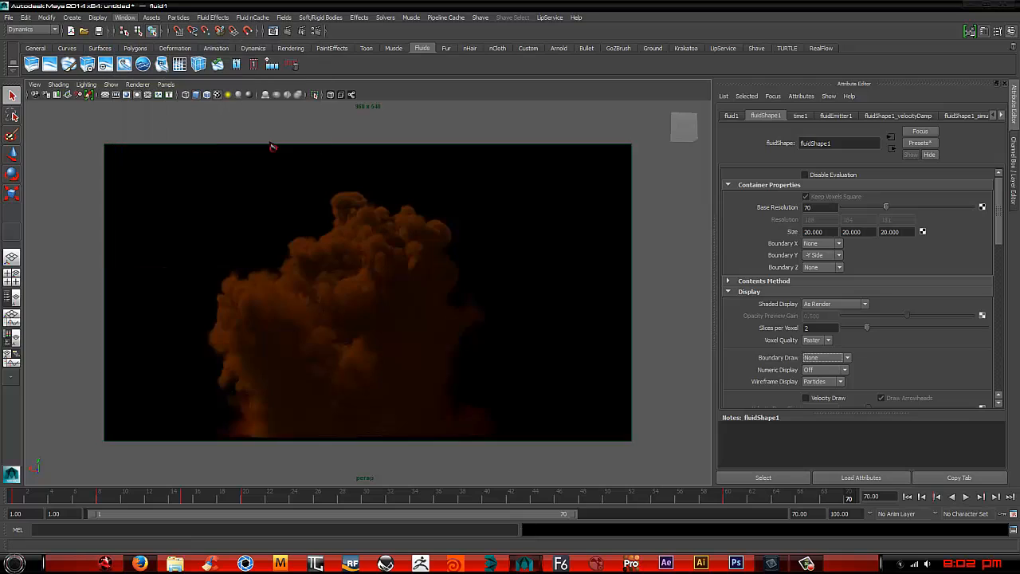
drag(302, 166, 413, 67)
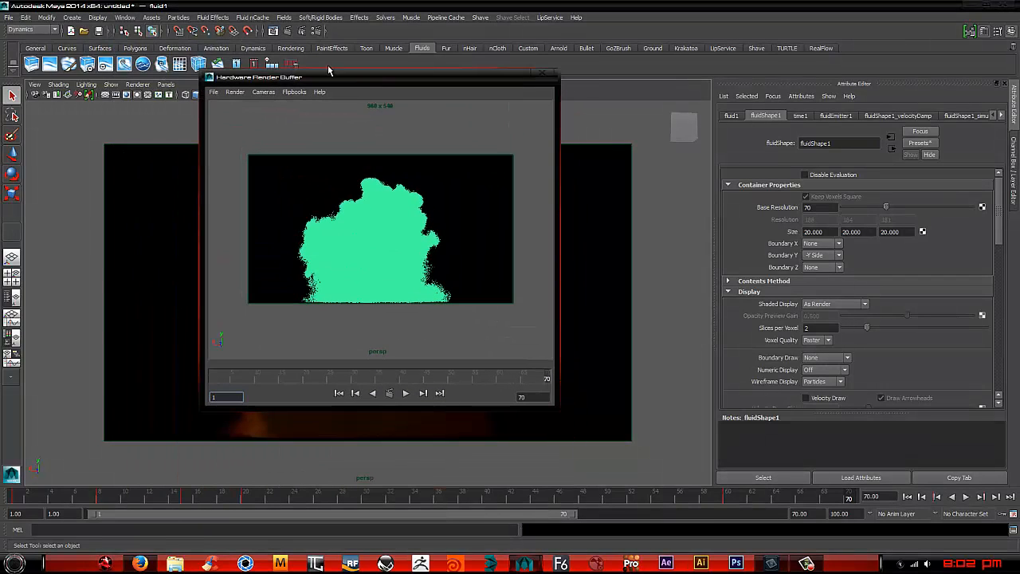
- Set the hardware render's output filename to explosion and its end frame to 70
click(234, 91)
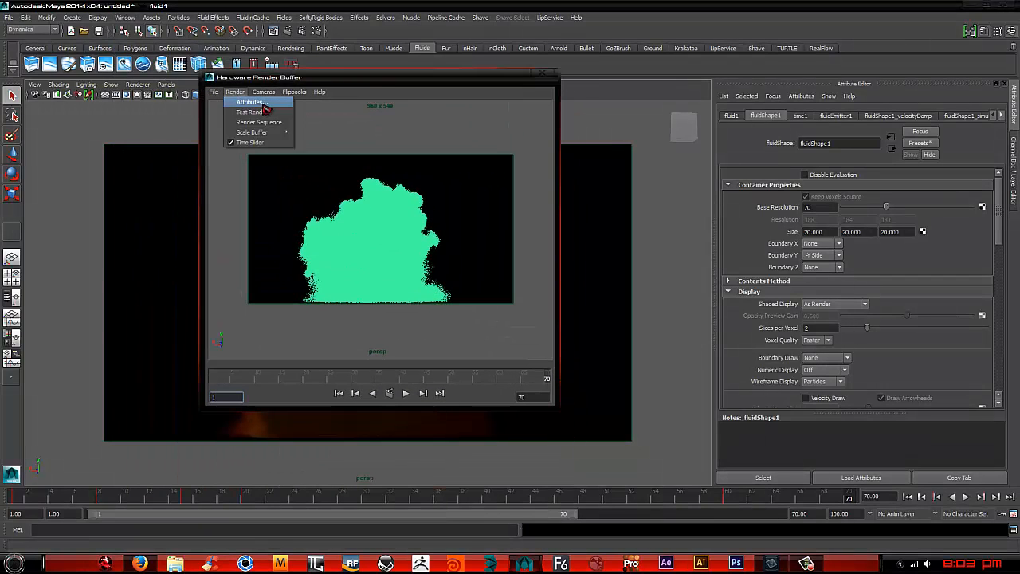
click(248, 102)
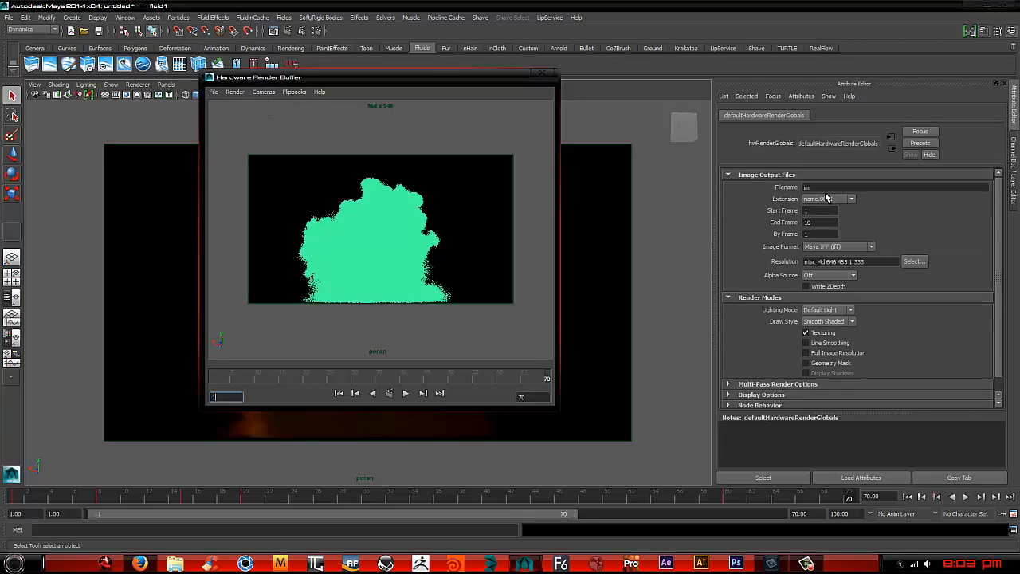
click(809, 187)
key(BackSpace)
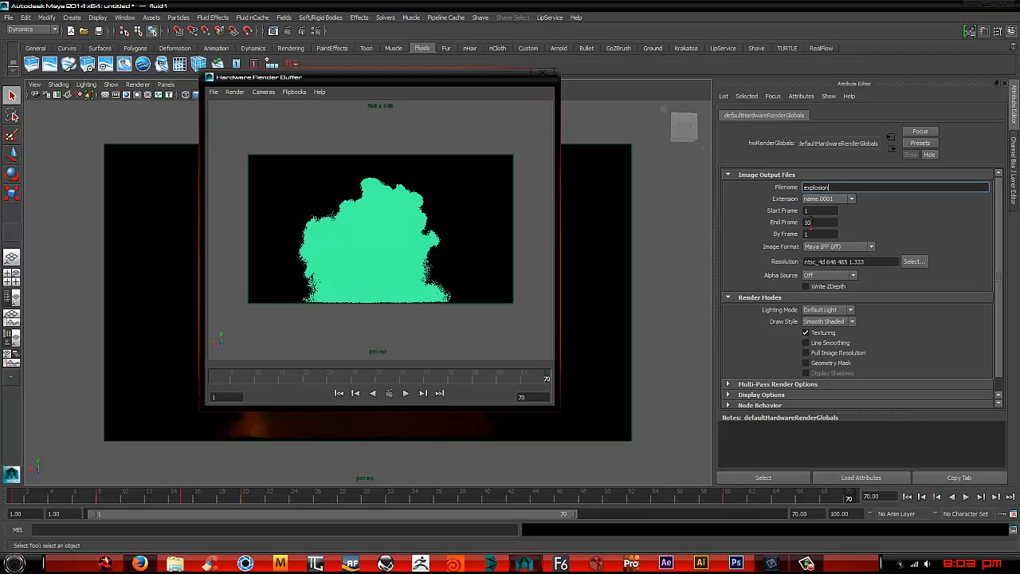
click(814, 222)
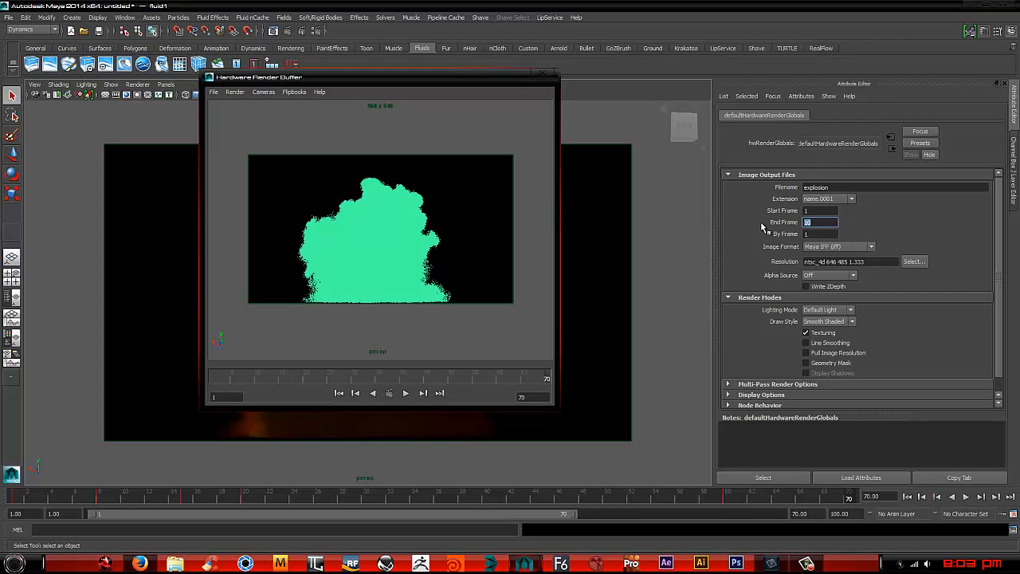
text(70)
click(832, 262)
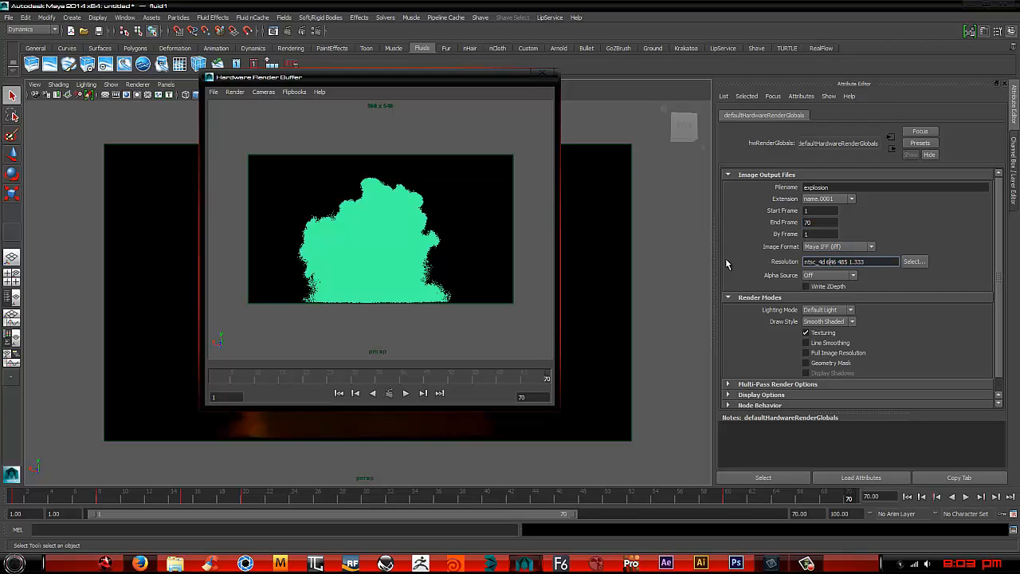
- Hardware-render the explosion sequence and open the rendered flipbook for playback
click(234, 92)
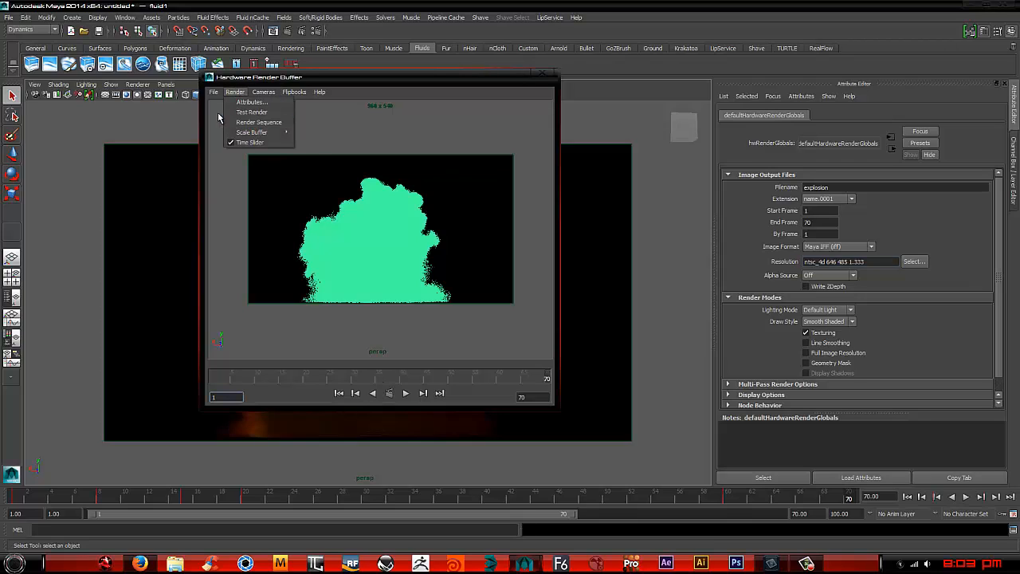
click(263, 122)
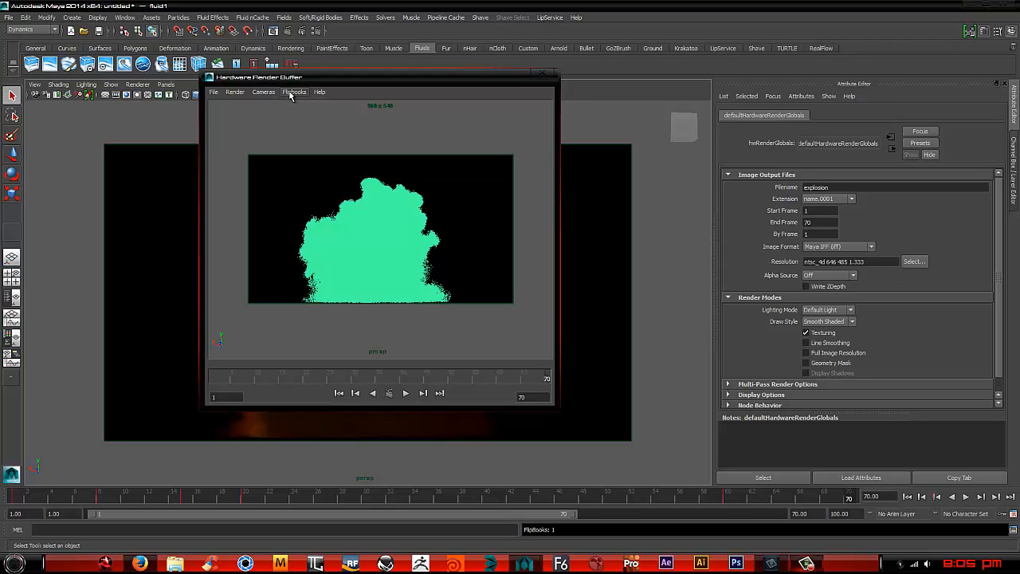
click(292, 92)
click(327, 105)
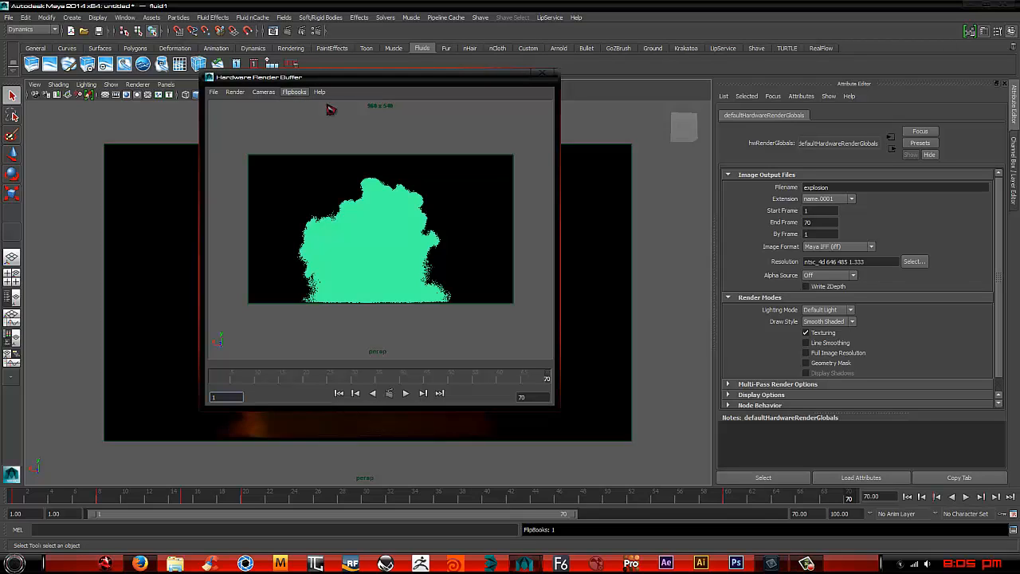